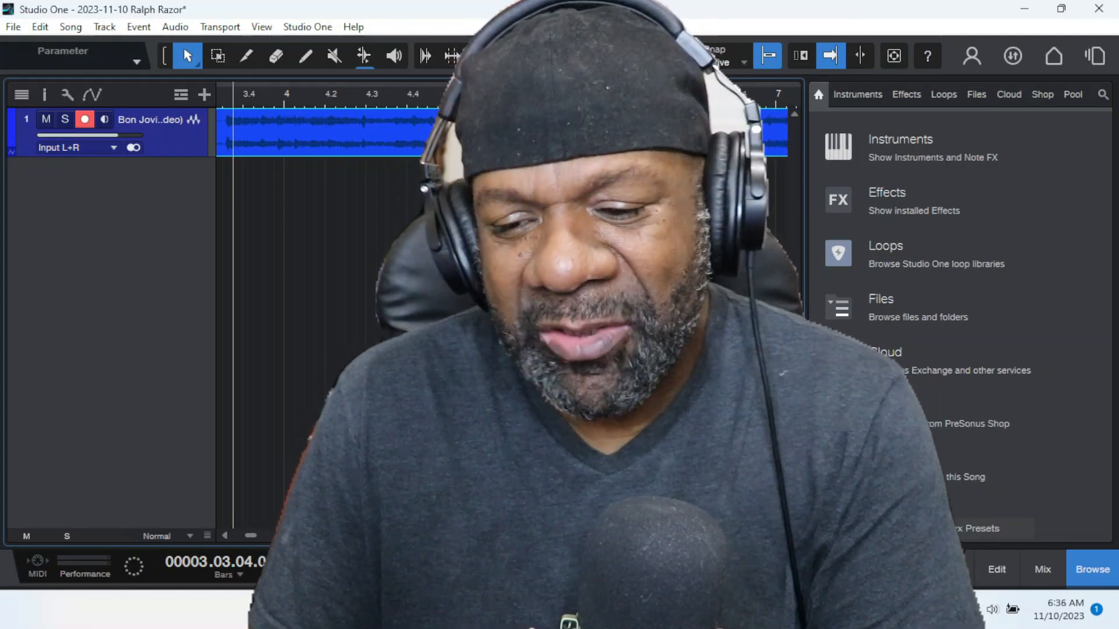
- Hide the browser, show about bars 4 to 22 of the arrangement, and make the audio track's waveform taller
left_click(1078, 569)
key("w")
key("w")
key("w")
key("w")
key("w")
key("w")
key("w")
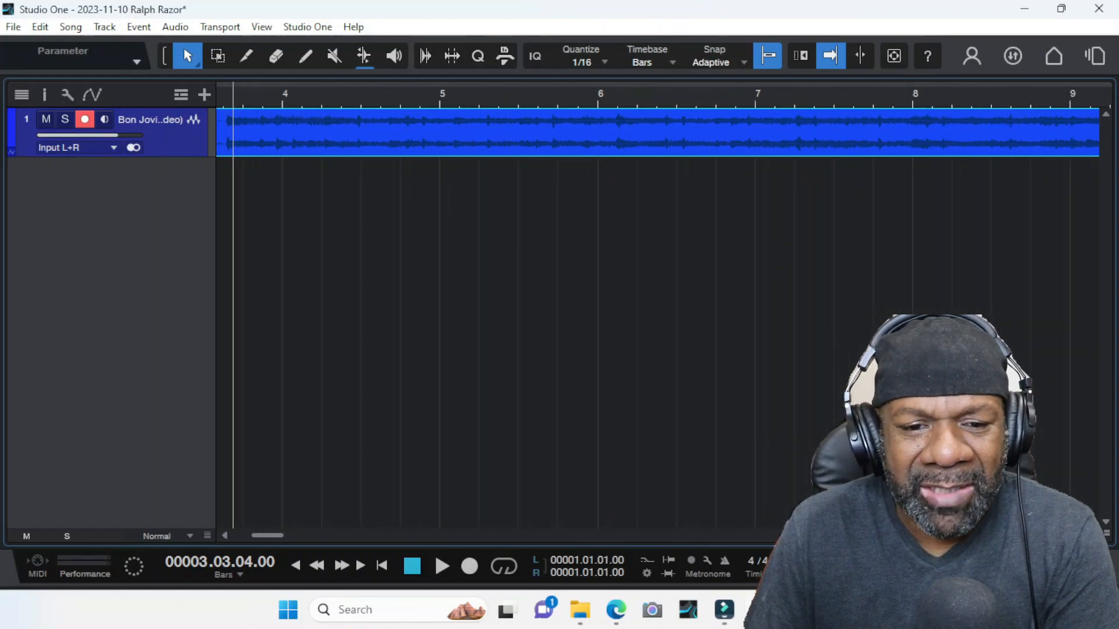
key("w")
key("w")
key("w")
key("w")
key("w")
key("w")
key("w")
key("w")
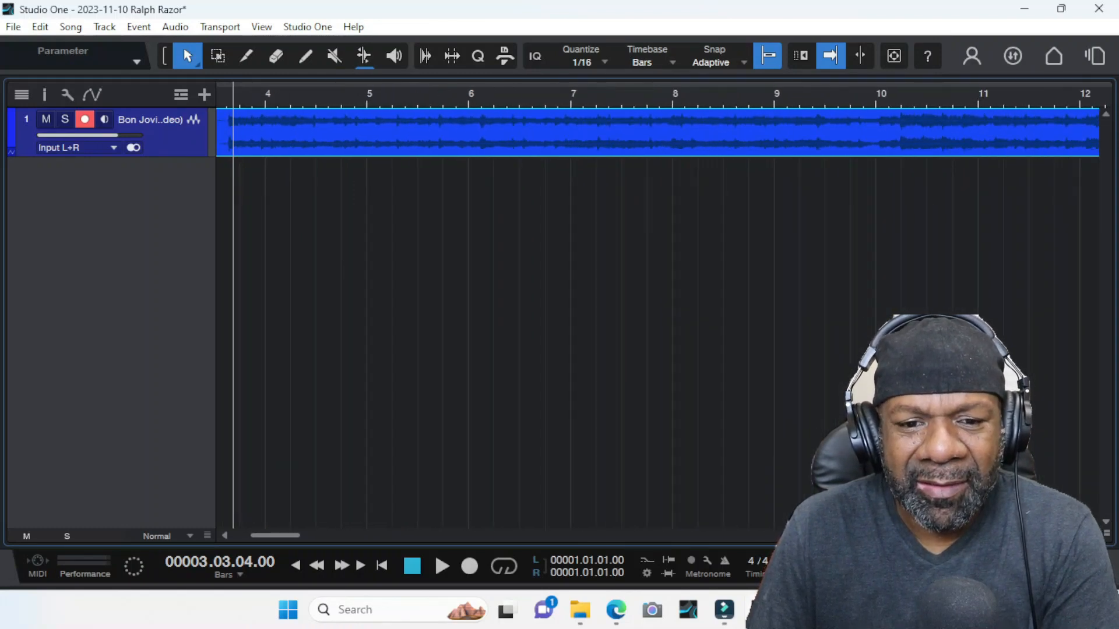
key("w")
key("w")
key("w")
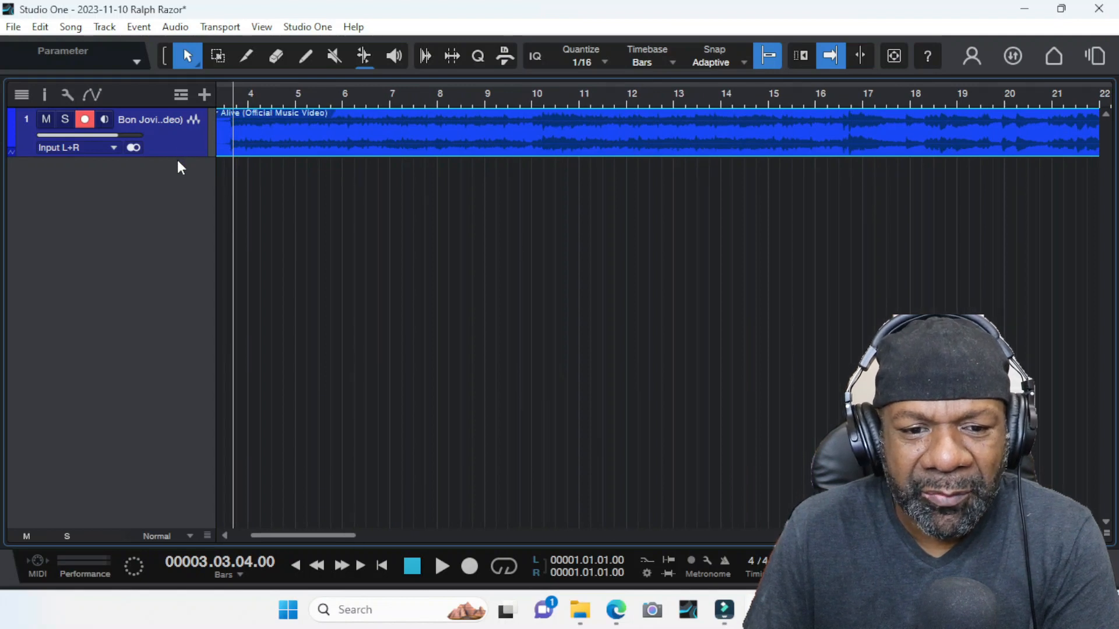
left_click_drag(178, 156, 178, 286)
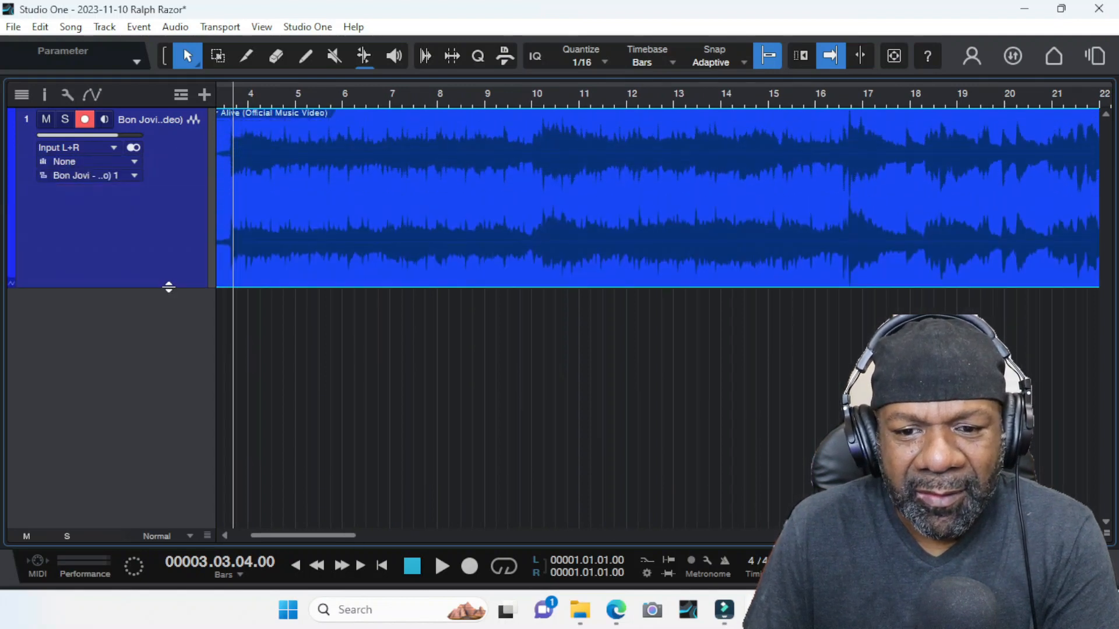
- Audition the song from bar 10 and from bar 16 beat 3
left_click(533, 97)
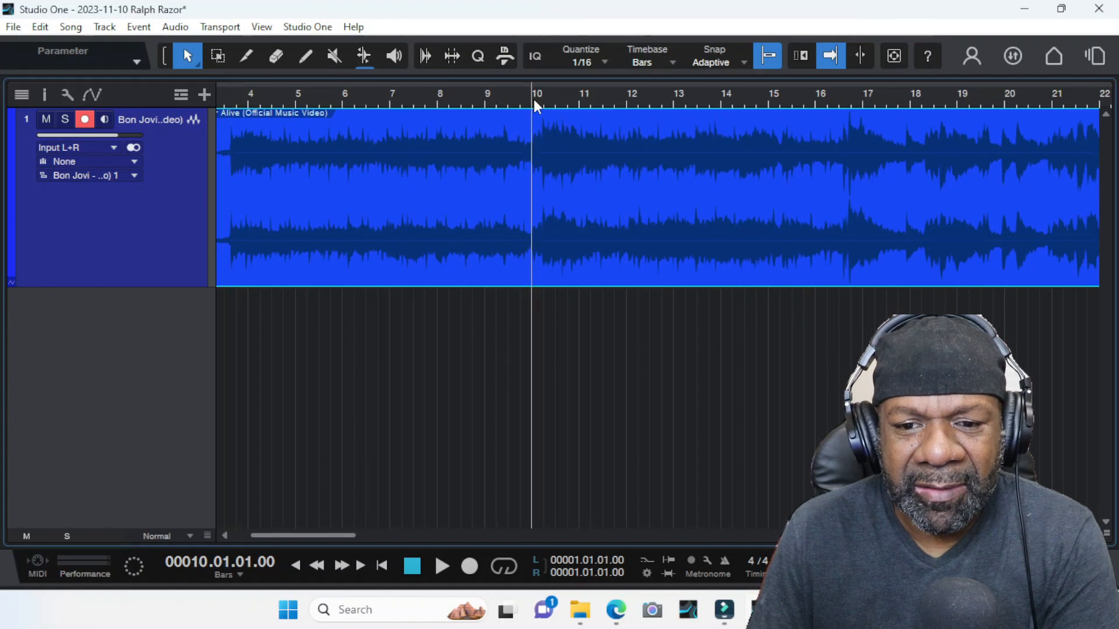
key("space")
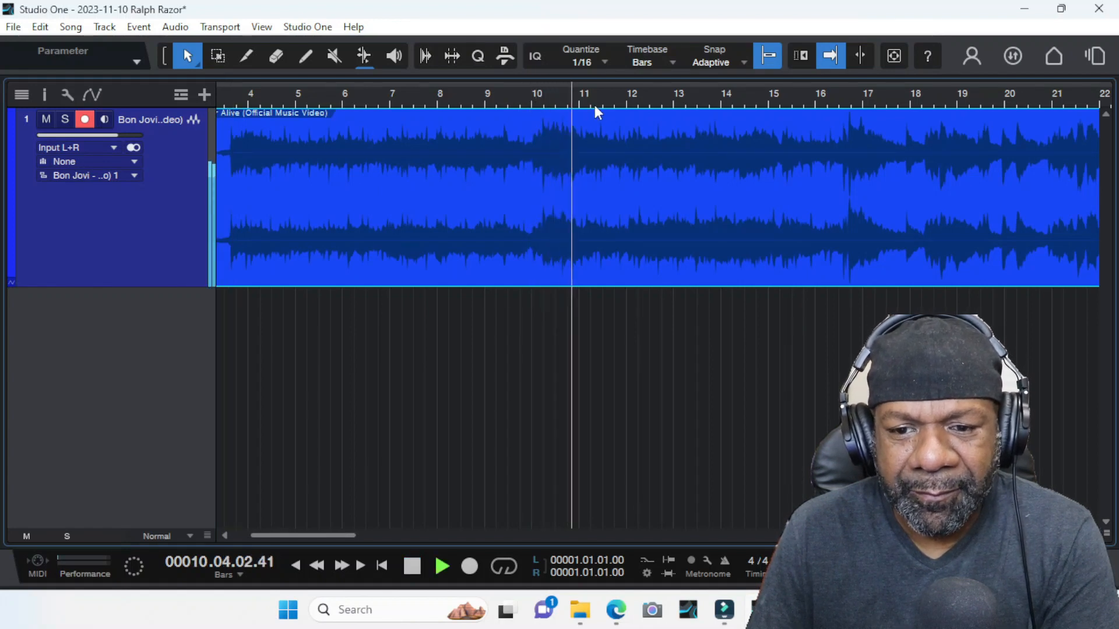
key("space")
left_click(839, 95)
key("space")
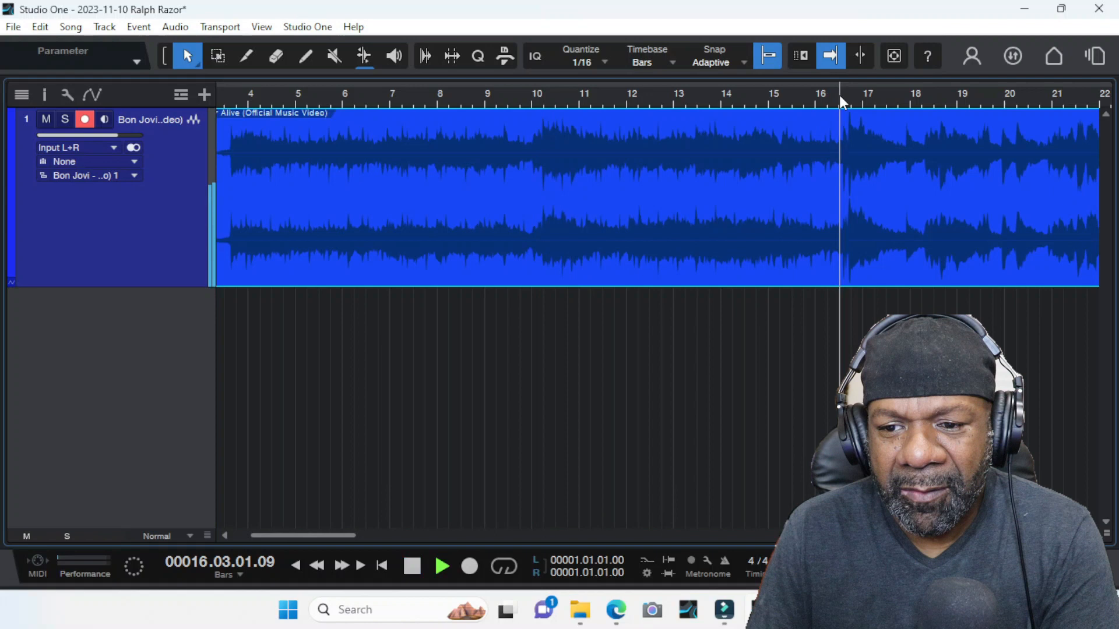
key("space")
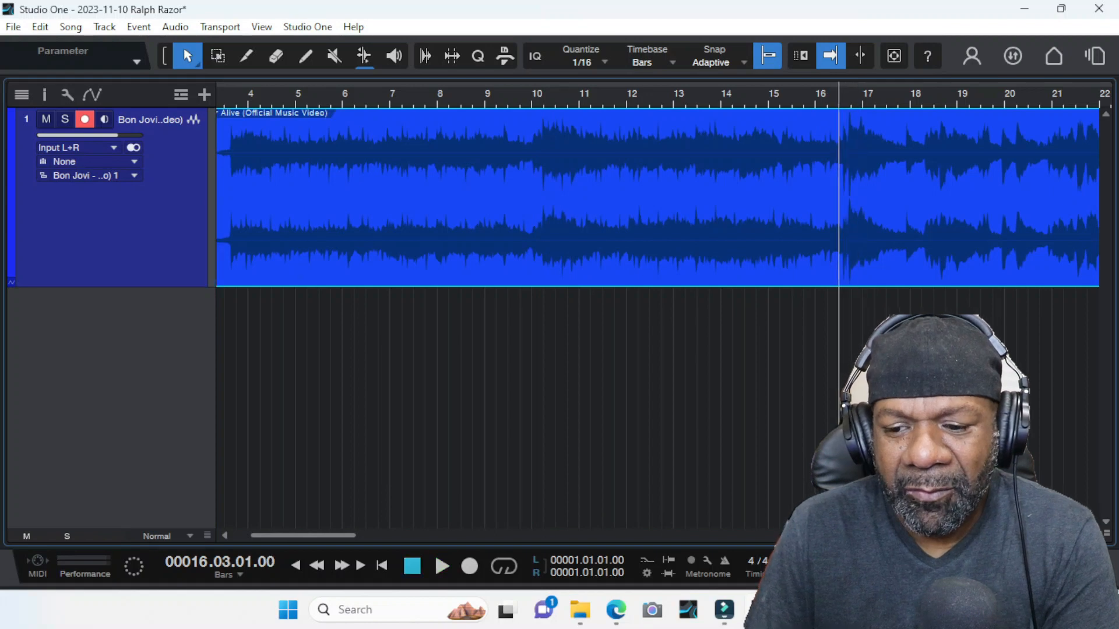
- Place the playhead at bar 31 beat 2 and bar 39 beat 2 to audition further possible sample passages
left_click_drag(342, 534, 431, 530)
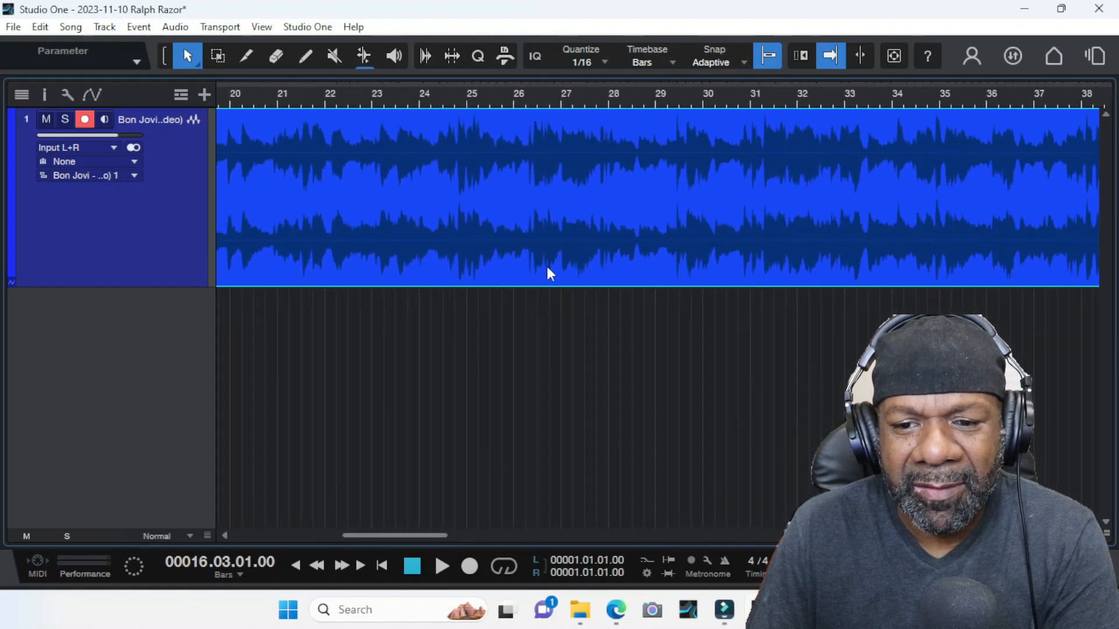
left_click(758, 96)
key("space")
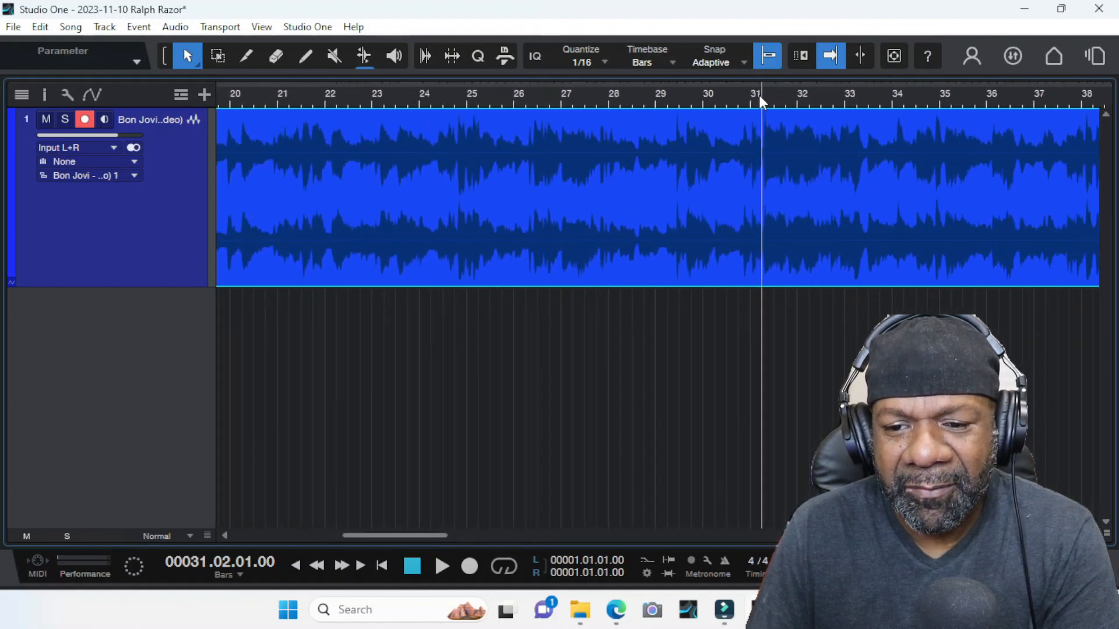
left_click_drag(419, 533, 490, 535)
key("f")
key("space")
left_click(564, 96)
key("space")
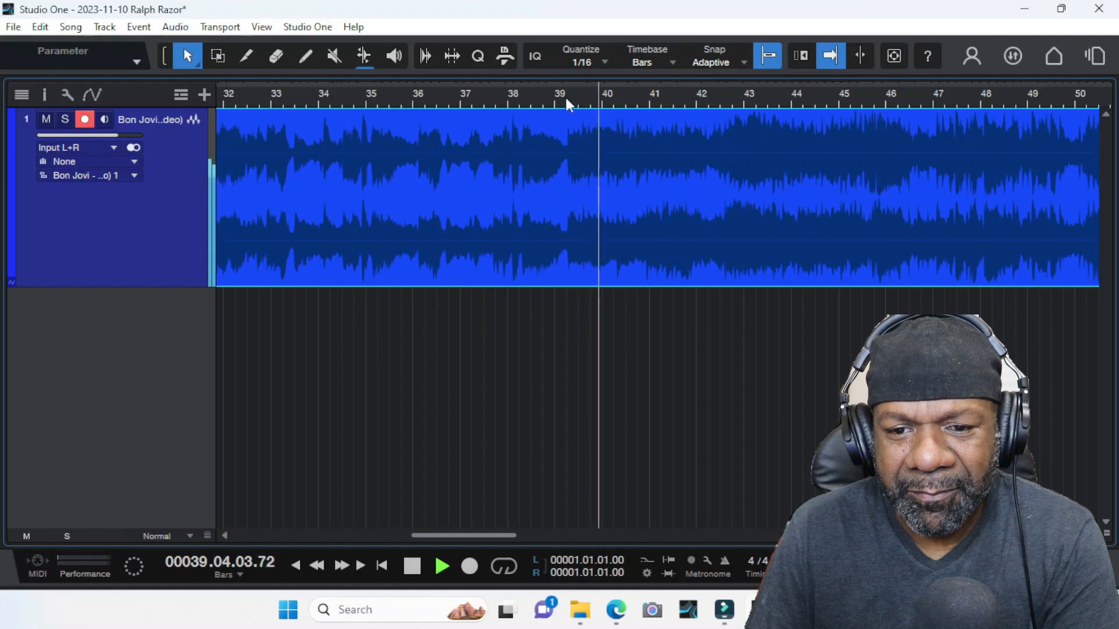
key("space")
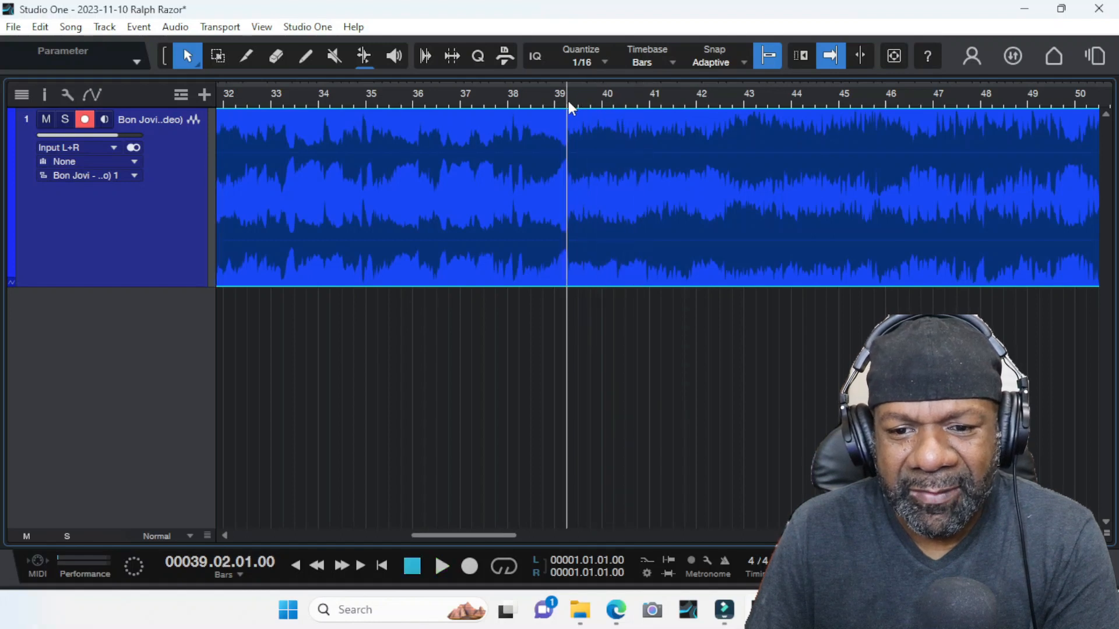
key("space")
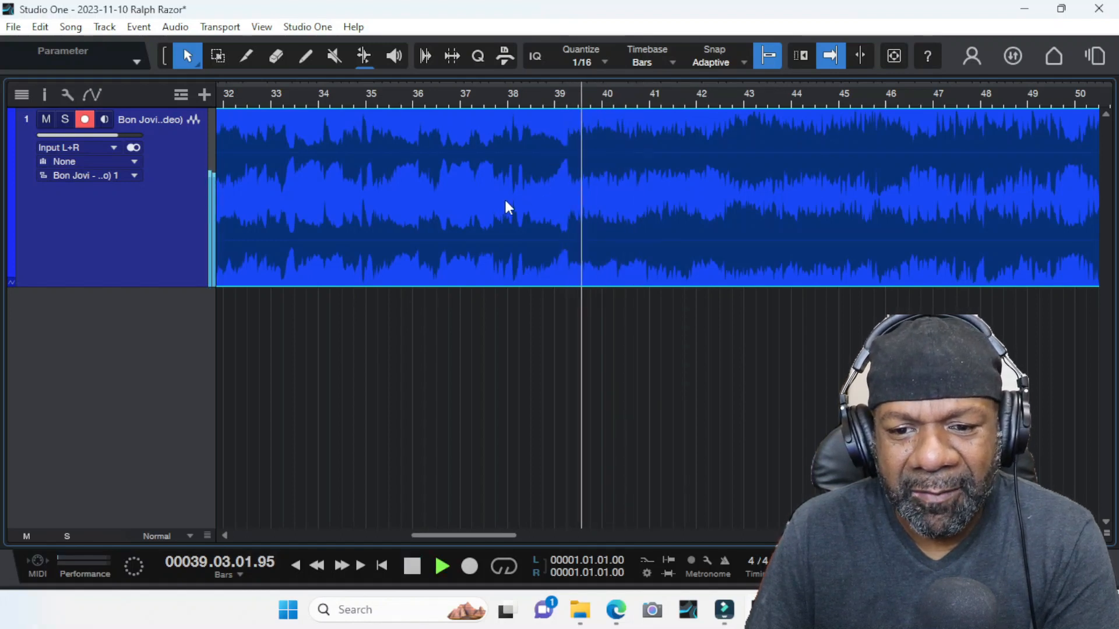
key("space")
- Split the audio event at bar 39 beat 2 and erase the part before the cut
left_click(245, 55)
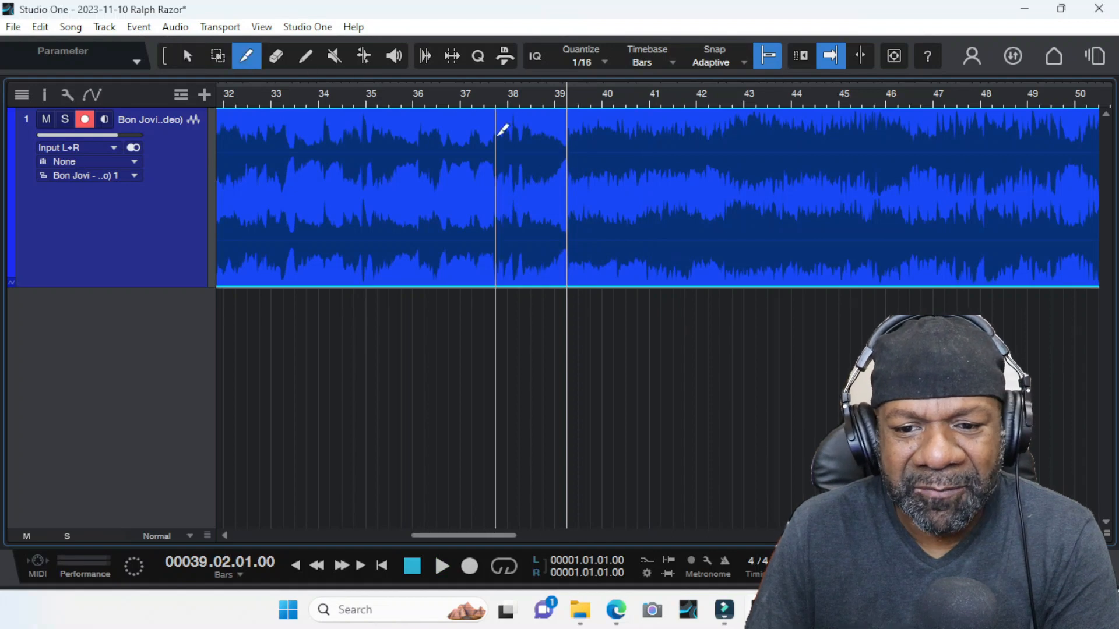
left_click(574, 158)
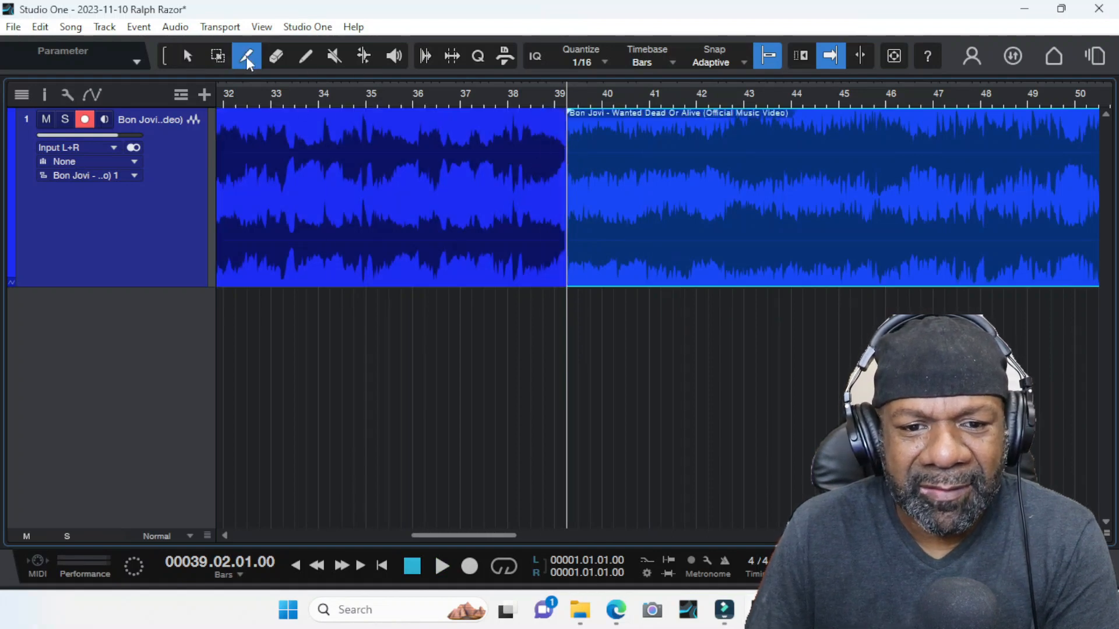
left_click(279, 55)
left_click(327, 165)
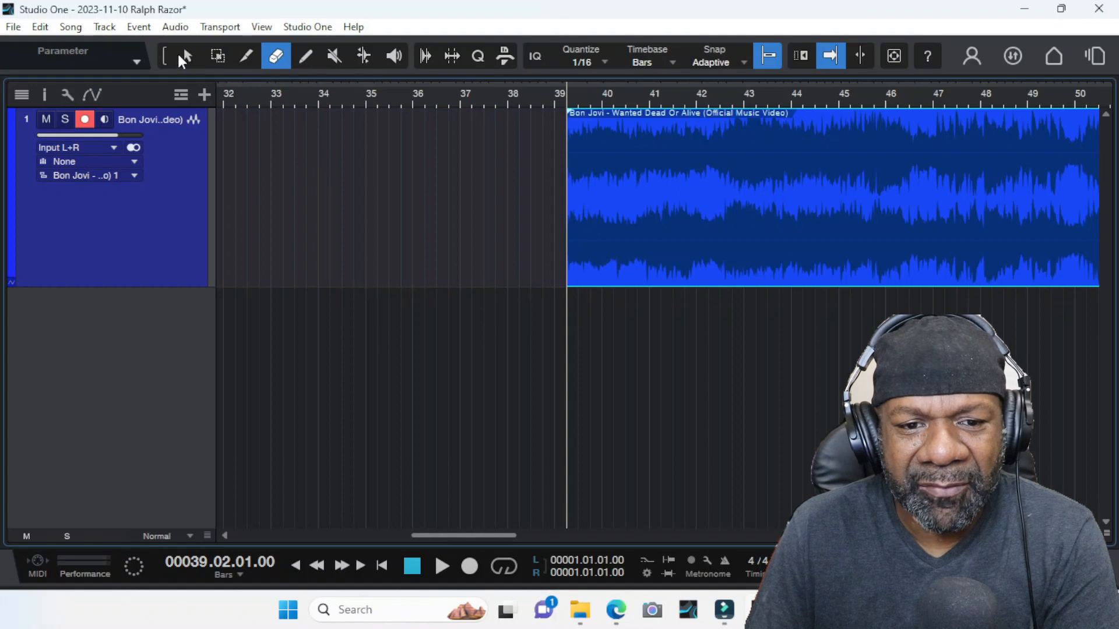
- Move the remaining audio event back so it starts at bar 1
left_click(185, 57)
left_click_drag(788, 218, 415, 191)
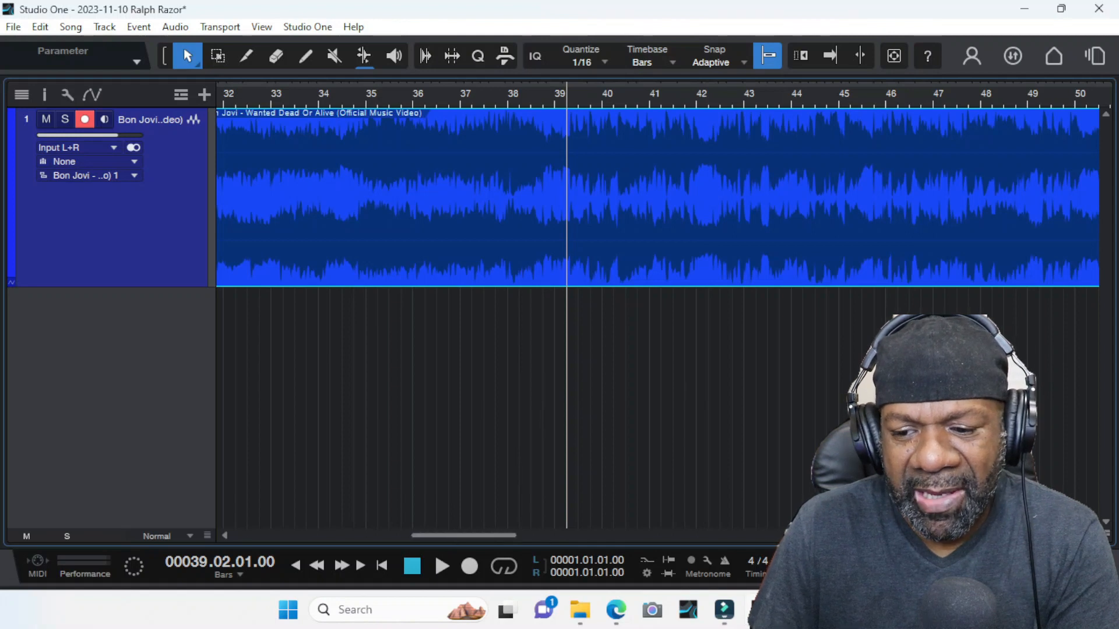
key("alt+z")
left_click_drag(780, 261, 521, 296)
key("e")
key("e")
key("e")
key("e")
key("e")
key("e")
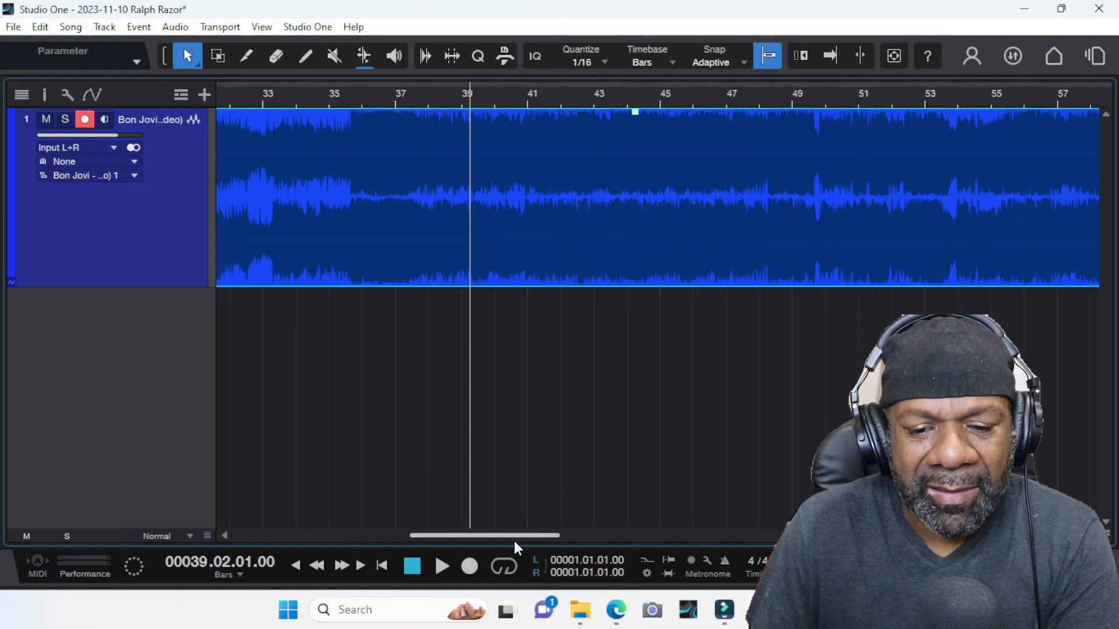
left_click_drag(514, 537, 170, 484)
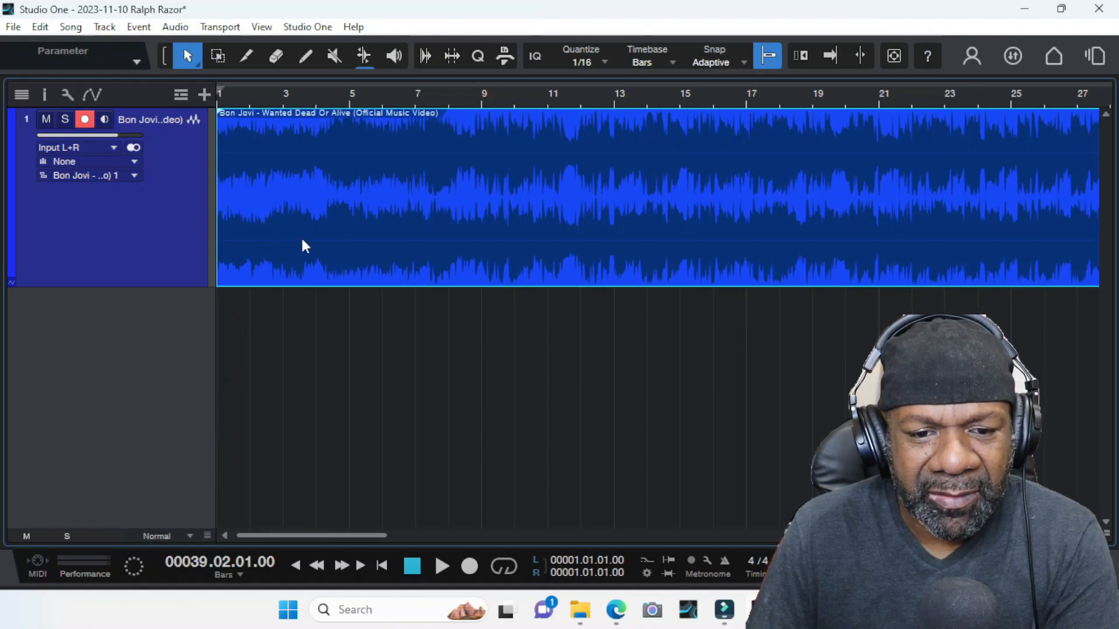
- Turn off snapping and trim a small sliver off the start of the audio event at bar 1
left_click(277, 250)
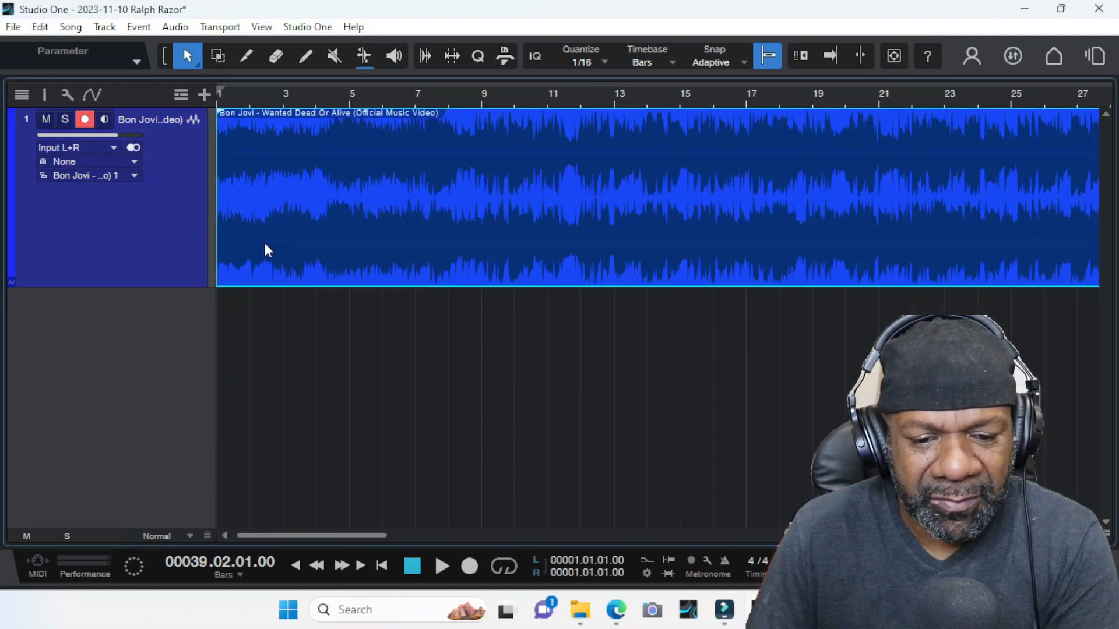
left_click_drag(1052, 535, 1064, 534)
left_click_drag(330, 530, 209, 529)
left_click_drag(1064, 535, 1074, 535)
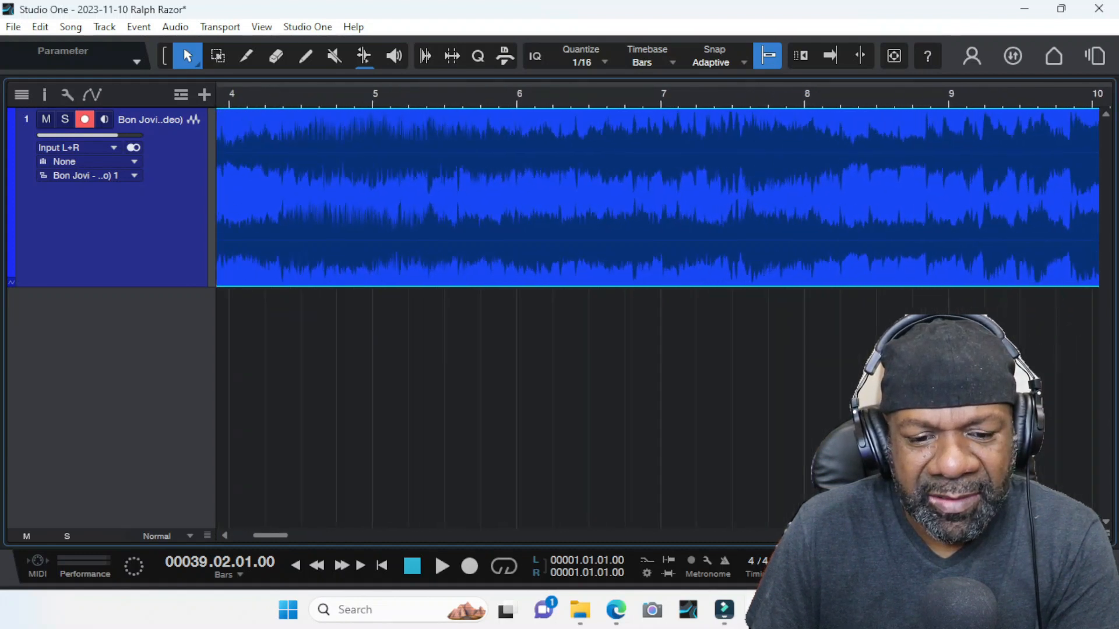
left_click_drag(275, 536, 223, 535)
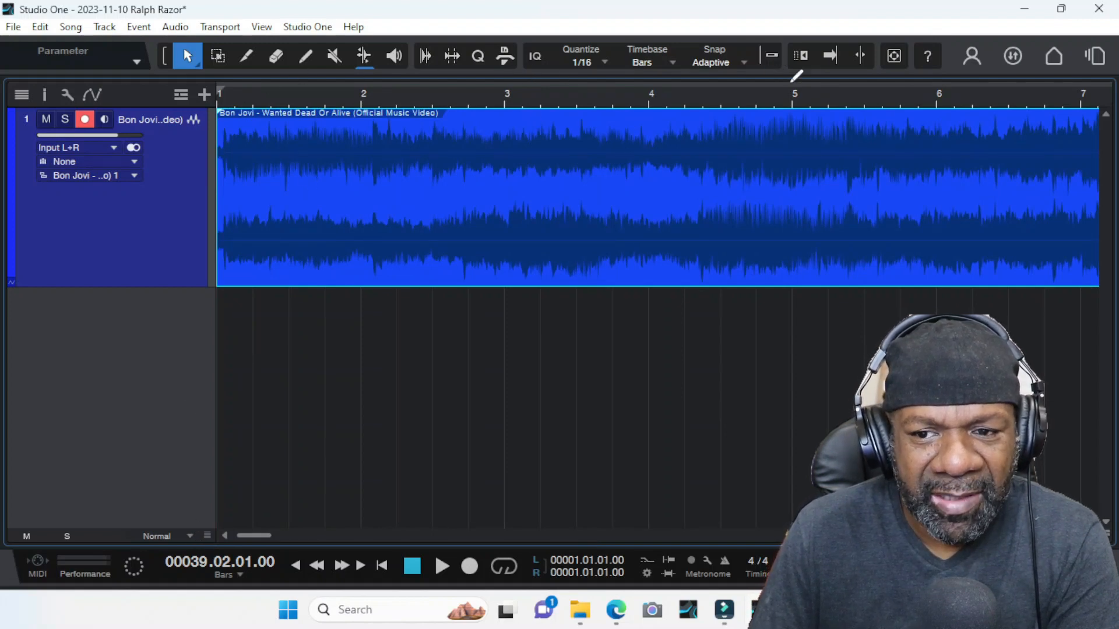
left_click_drag(215, 193, 226, 198)
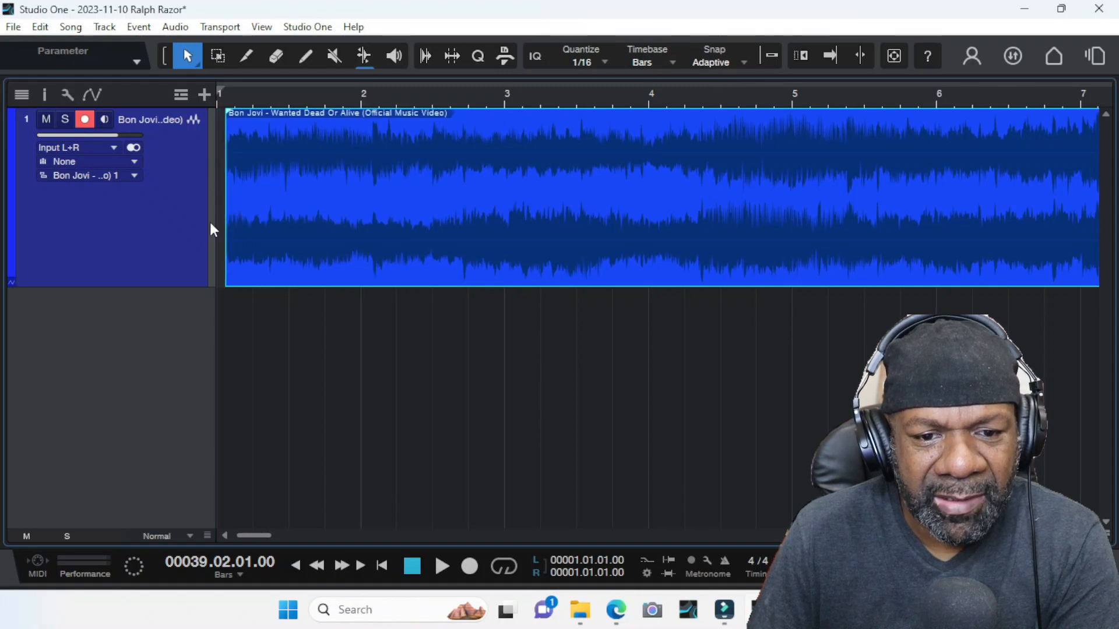
- Enable autoscroll, return the playhead to the song's start, and audition the trimmed beginning
key("f")
key("space")
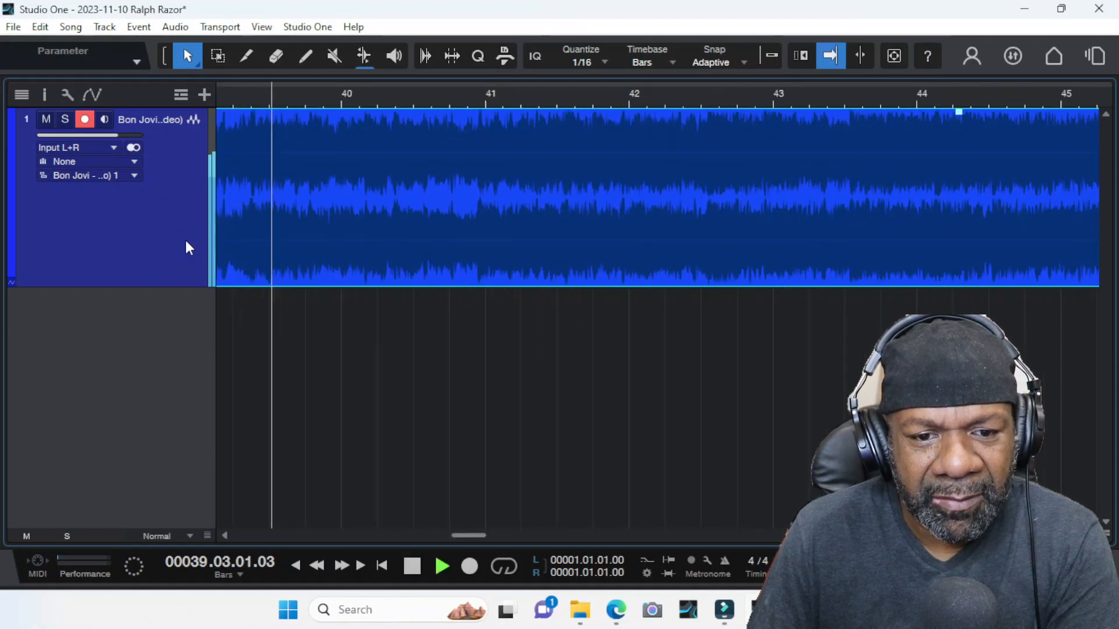
key("space")
left_click(382, 566)
key("space")
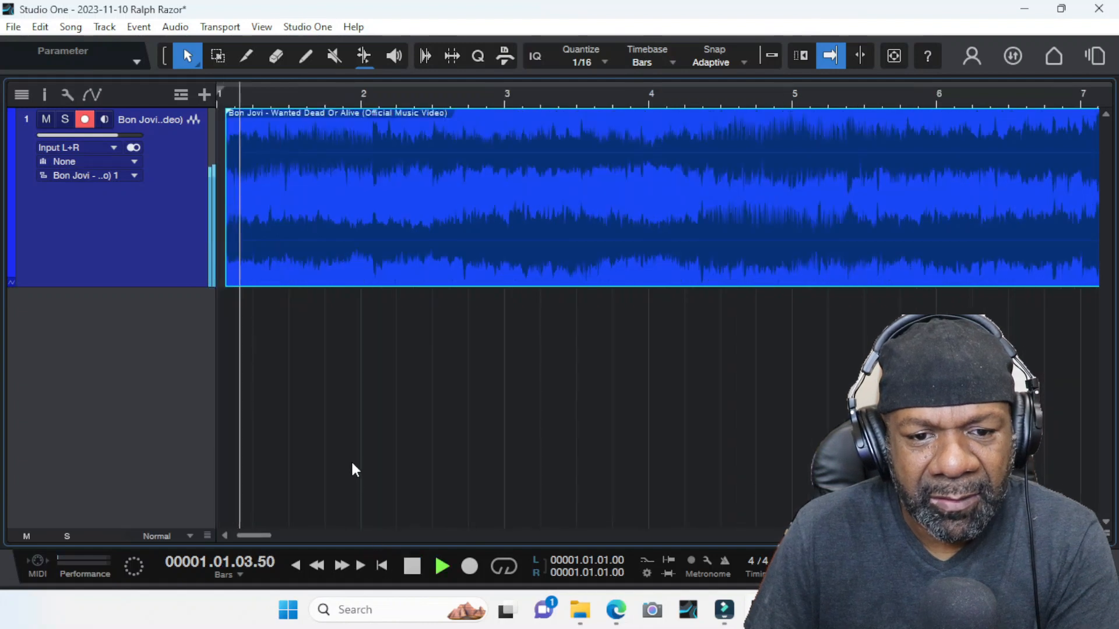
key("space")
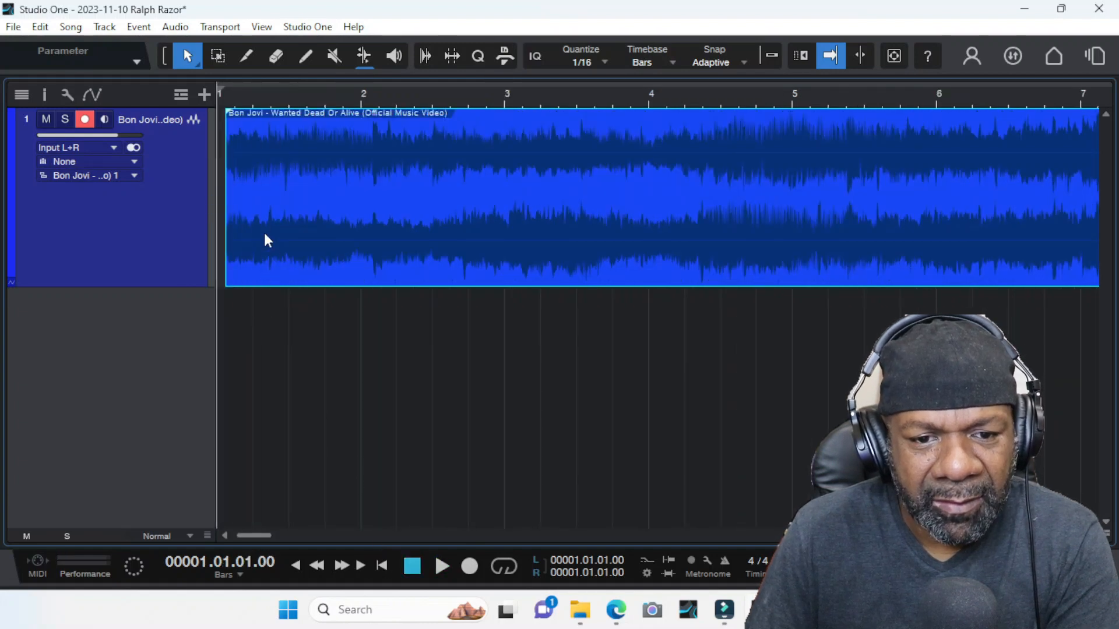
- Trim slightly more off the start of the audio event and audition the result
key("space")
key("space")
left_click_drag(223, 214, 233, 214)
key("space")
key("space")
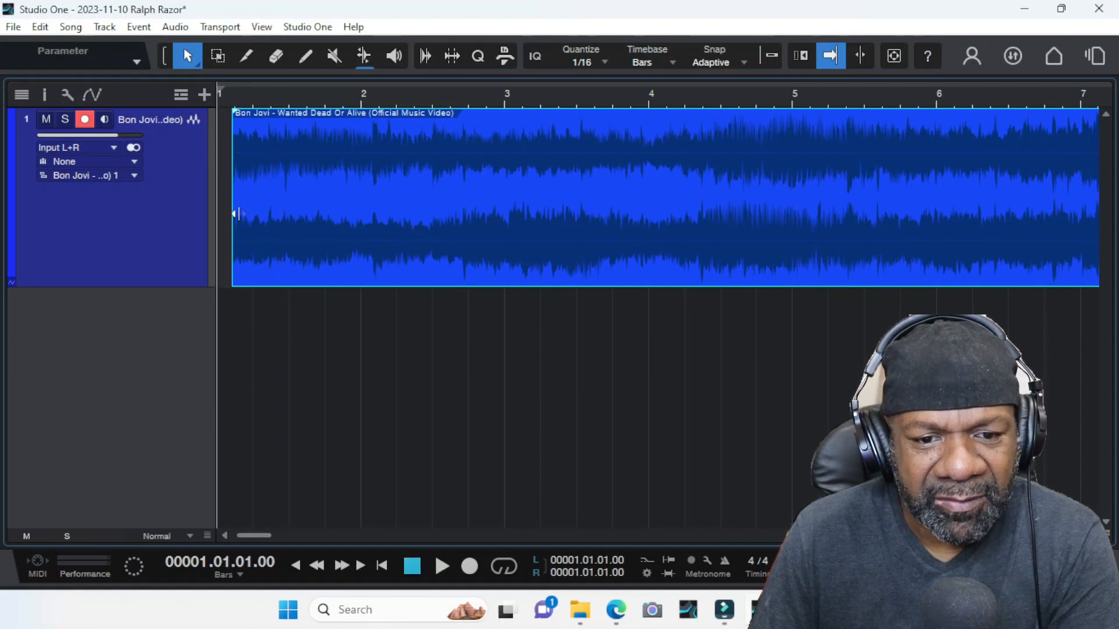
- Extend the event's start edge back slightly, audition it, and move the event flush with bar 1
left_click_drag(229, 213, 222, 217)
key("space")
key("space")
key("space")
key("space")
left_click_drag(387, 210, 344, 205)
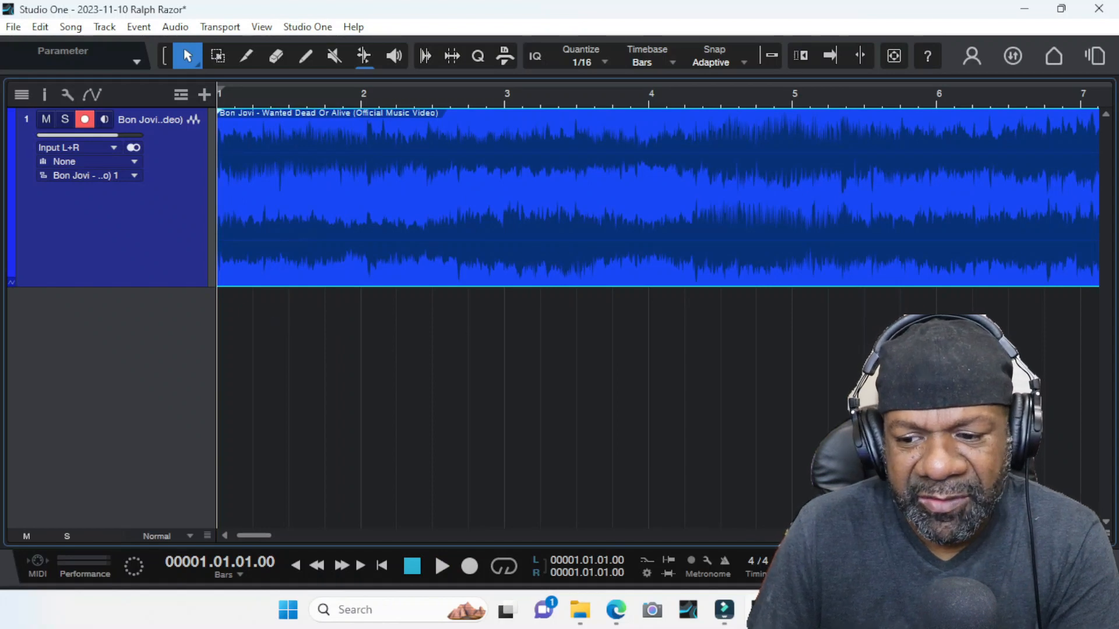
- Audition the opening phrase, split the event just before bar 2 beat 4, and erase everything after the cut
left_click_drag(1050, 536, 1061, 536)
key("space")
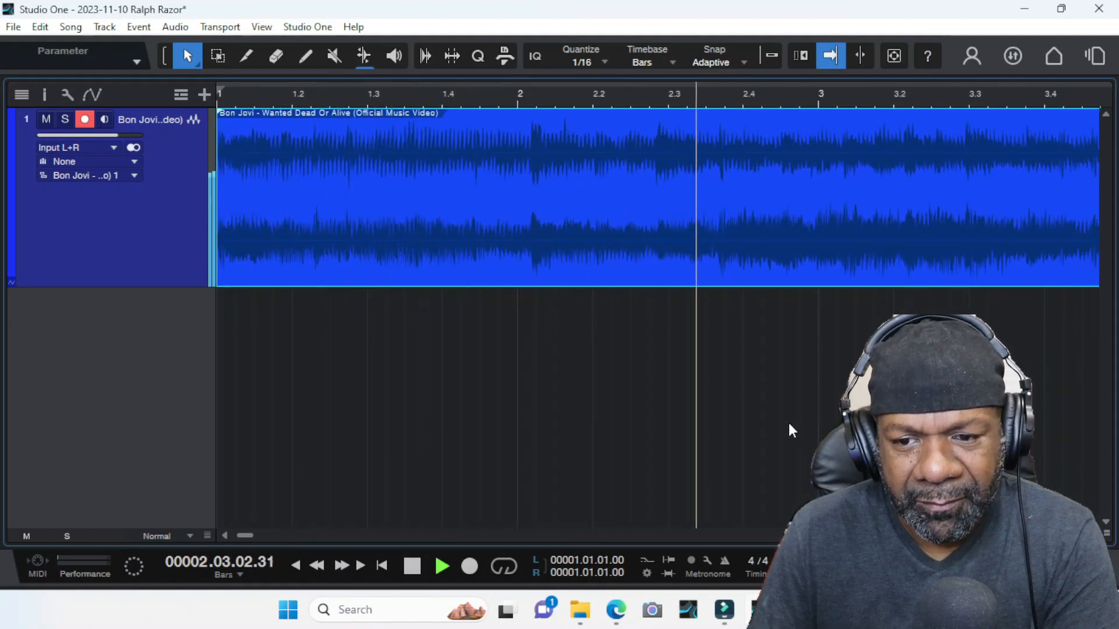
key("space")
left_click(246, 55)
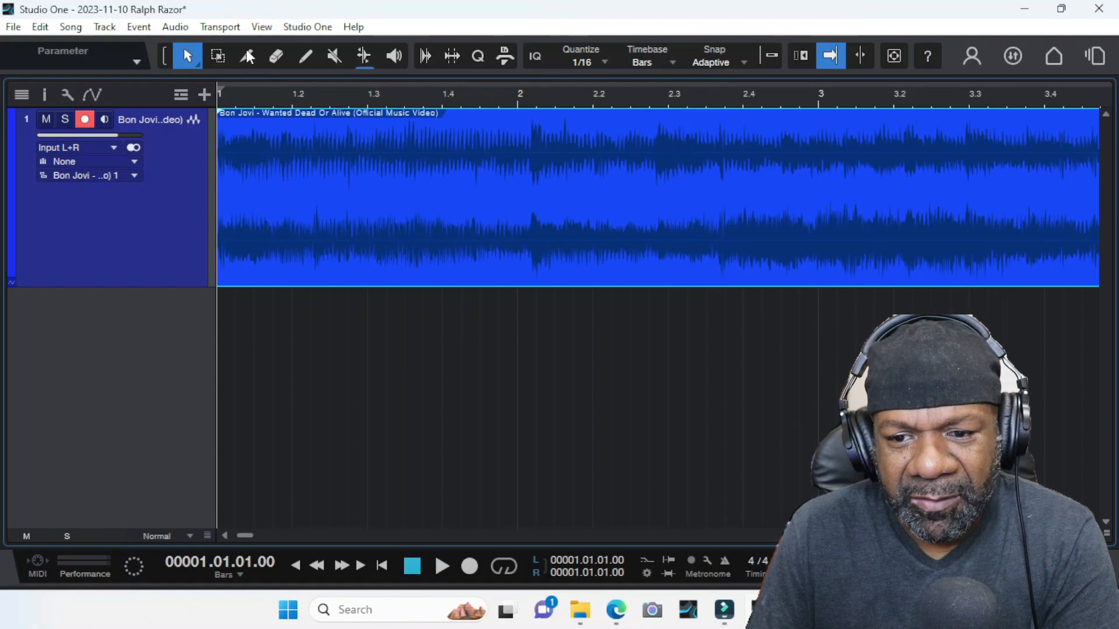
left_click(728, 190)
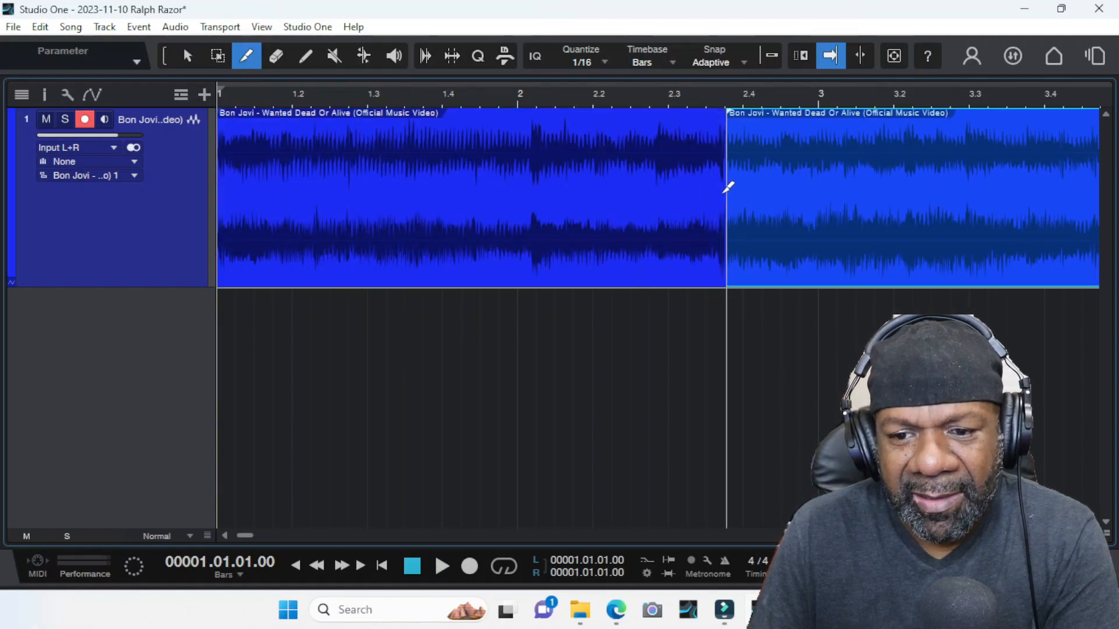
left_click(277, 57)
left_click(763, 199)
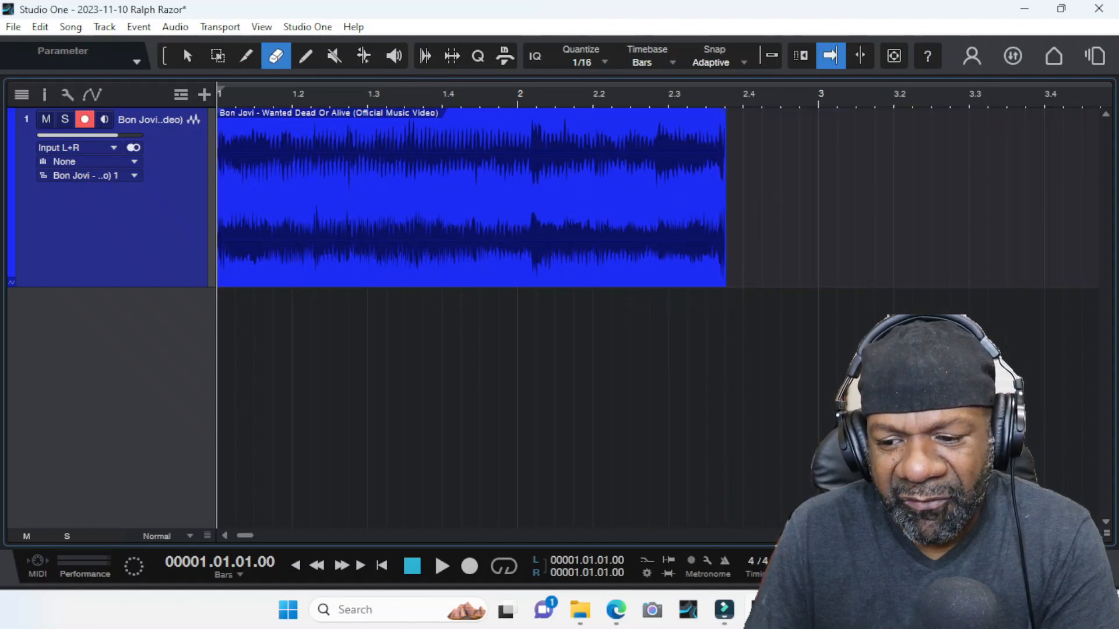
- Audition the trimmed sample from bar 1 through to its end point
key("e")
key("e")
key("e")
key("e")
key("e")
key("e")
key("e")
key("e")
key("e")
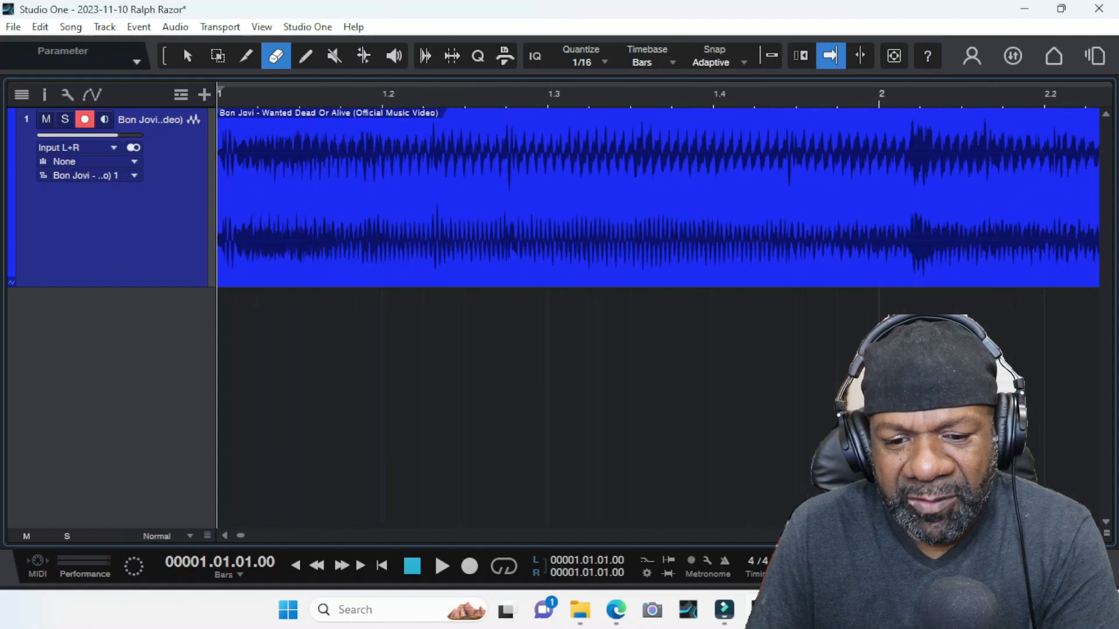
mouse_move(241, 536)
left_mouse_down()
mouse_move(258, 530)
mouse_move(247, 531)
left_mouse_up()
key("space")
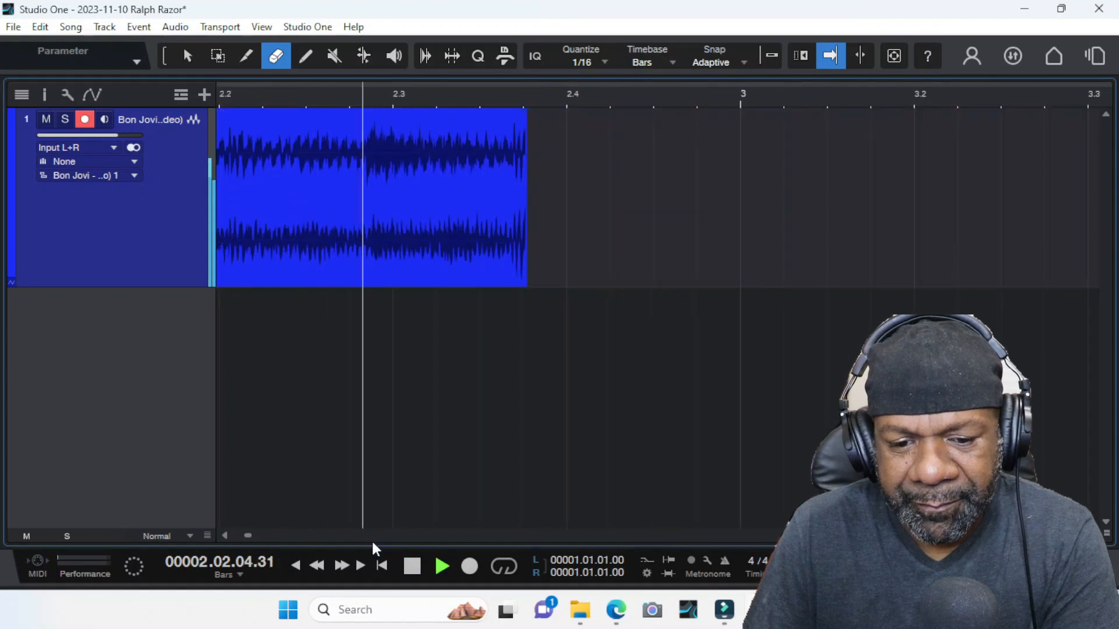
key("space")
key("space")
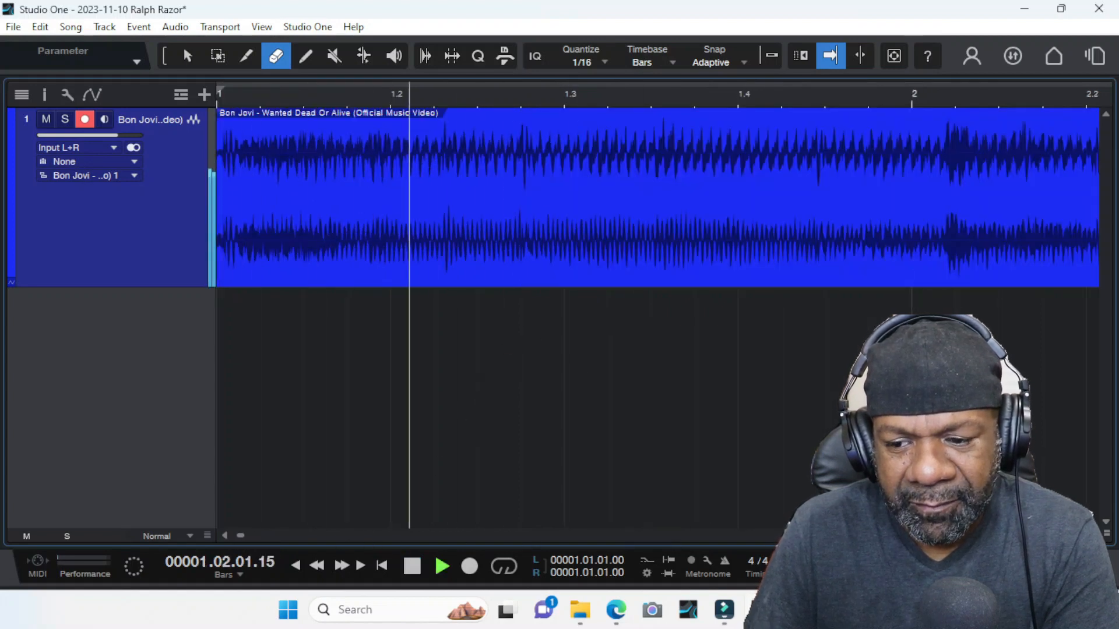
key("w")
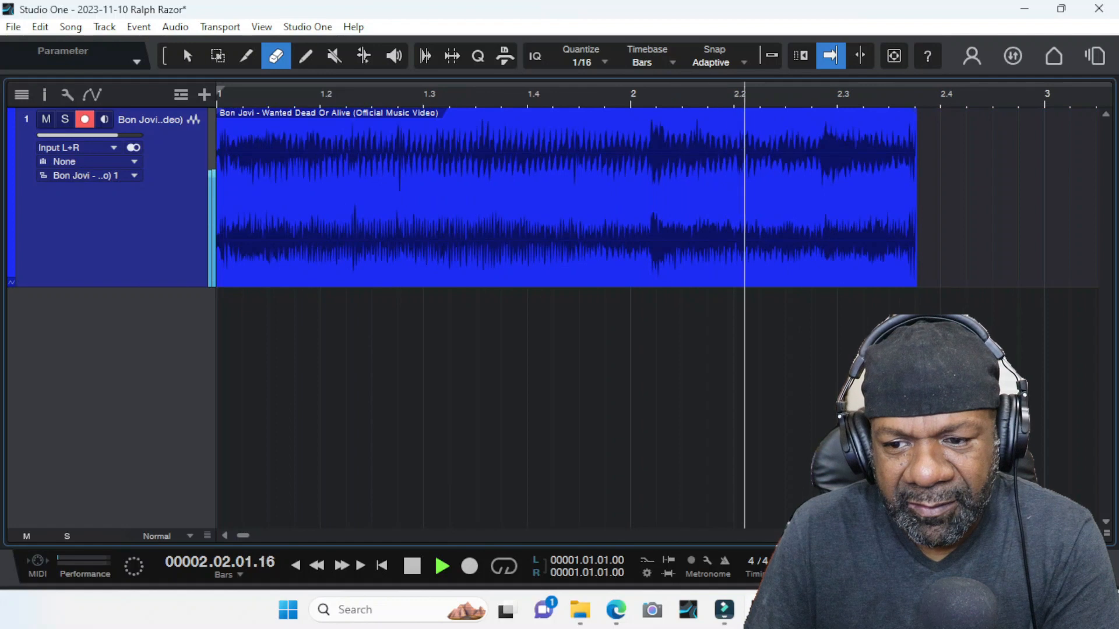
key("space")
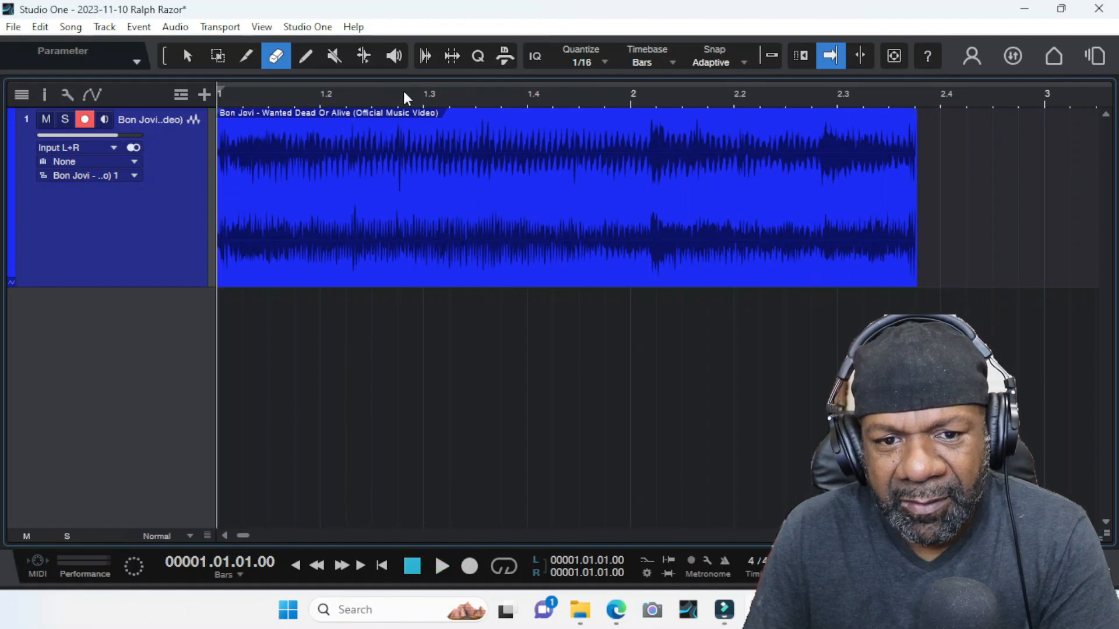
- Split a thin sliver off the end of the audio event, erase it, and audition the shortened sample
left_click(245, 57)
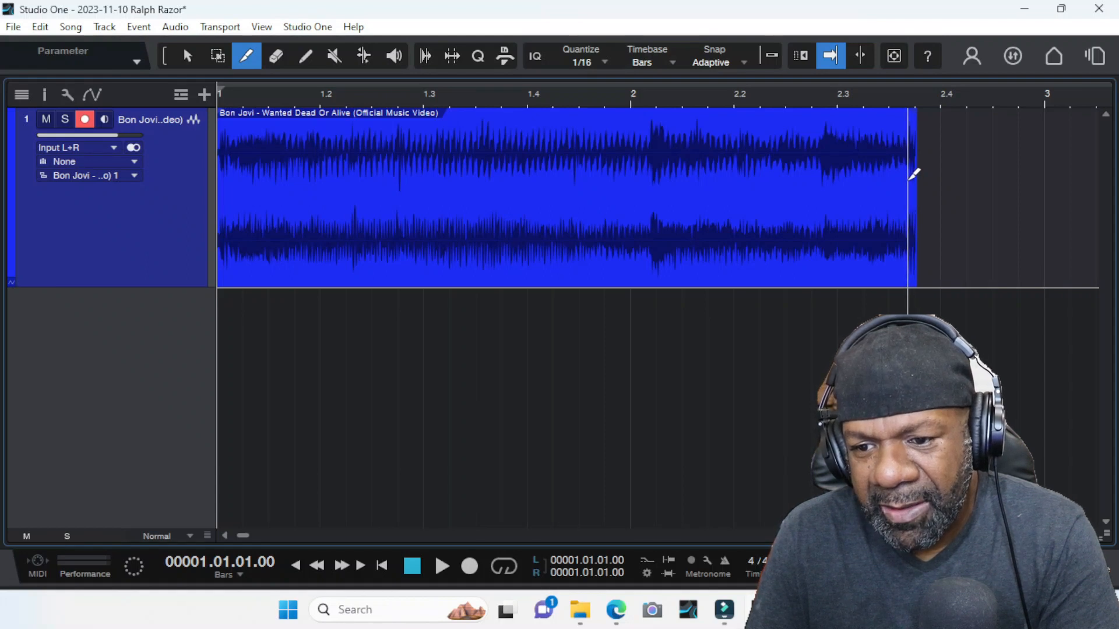
left_click(275, 56)
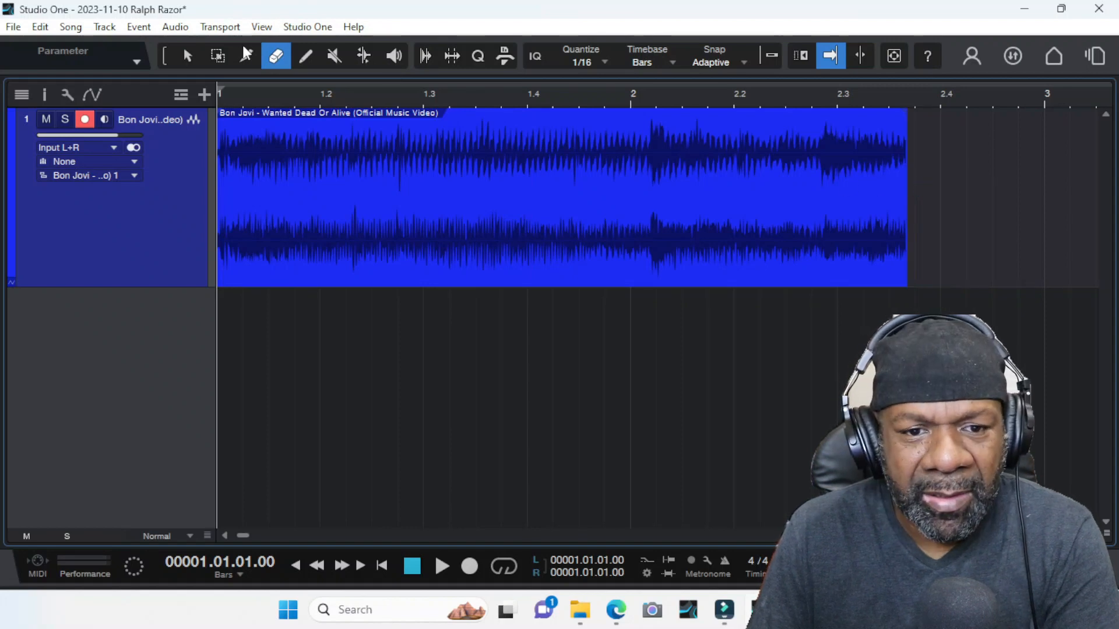
key("1")
left_click(325, 163)
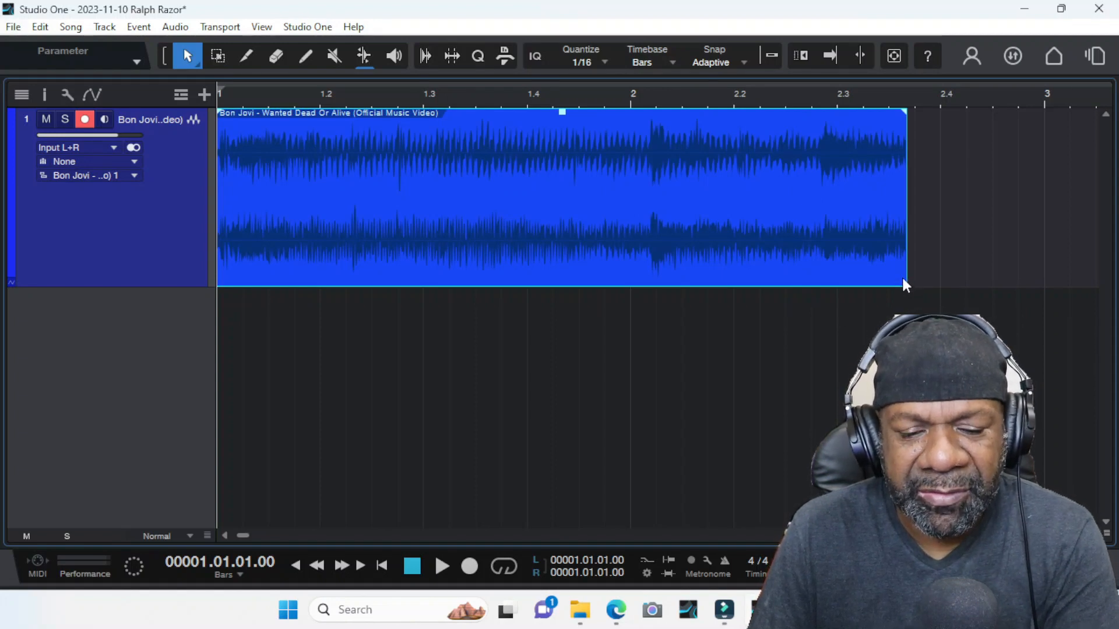
key("alt+space")
key("Escape")
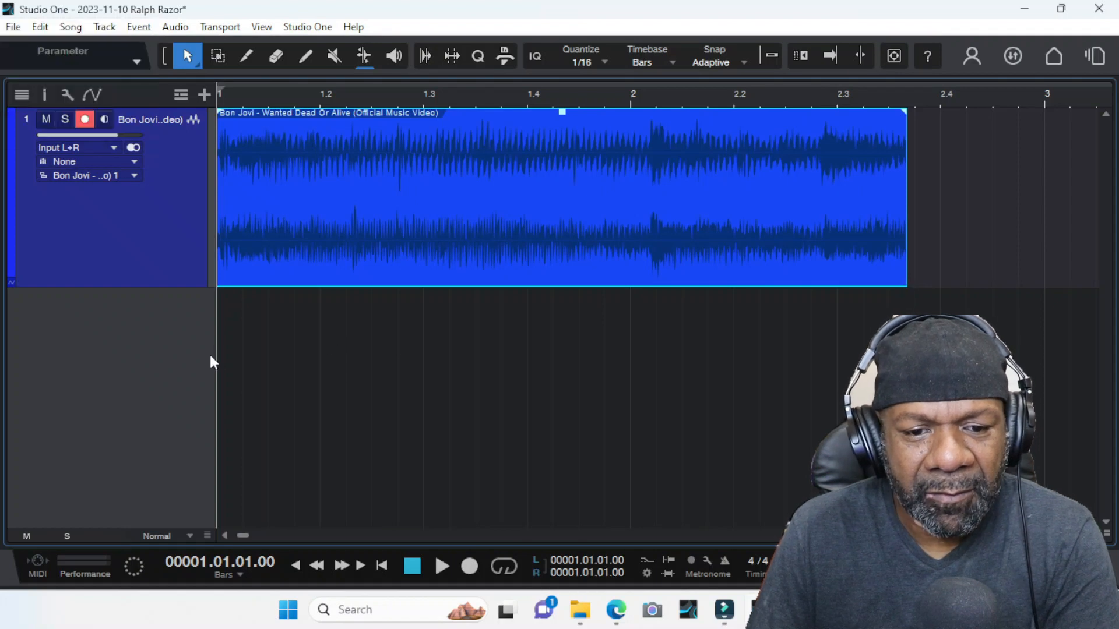
key("space")
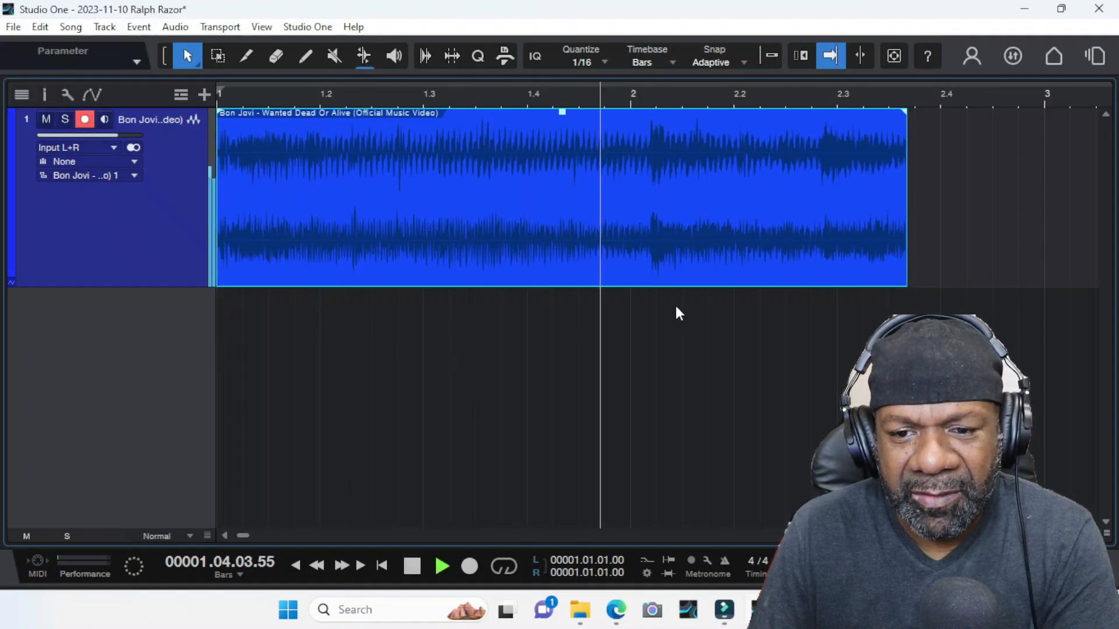
key("space")
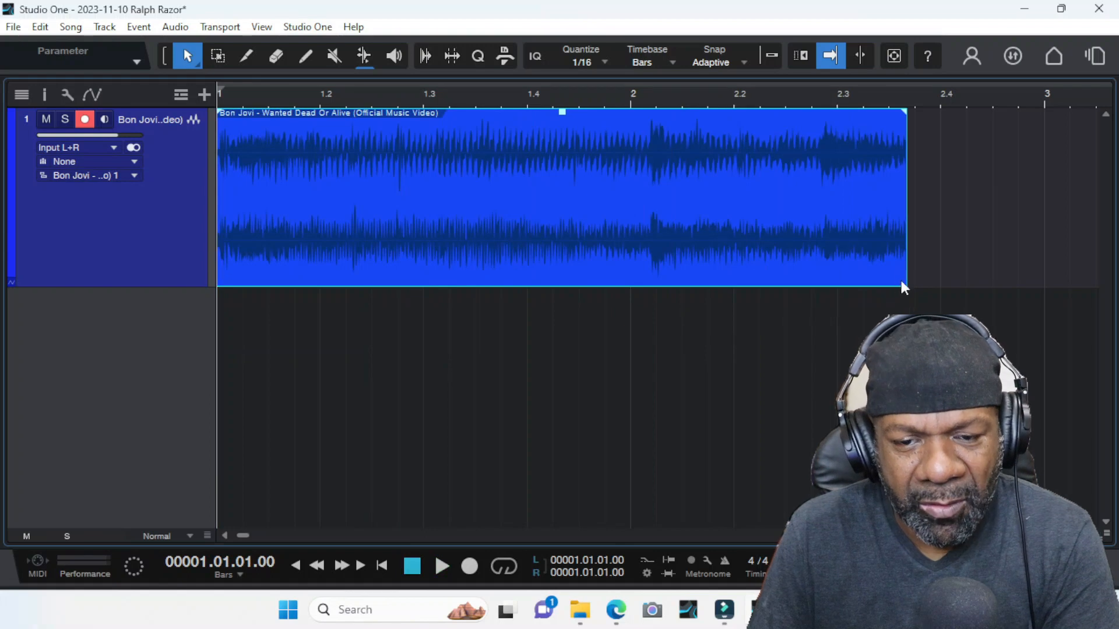
- Try time-stretching the event to end at bar 2, audition it with a duplicate, and delete the duplicate
left_click_drag(903, 283, 656, 276)
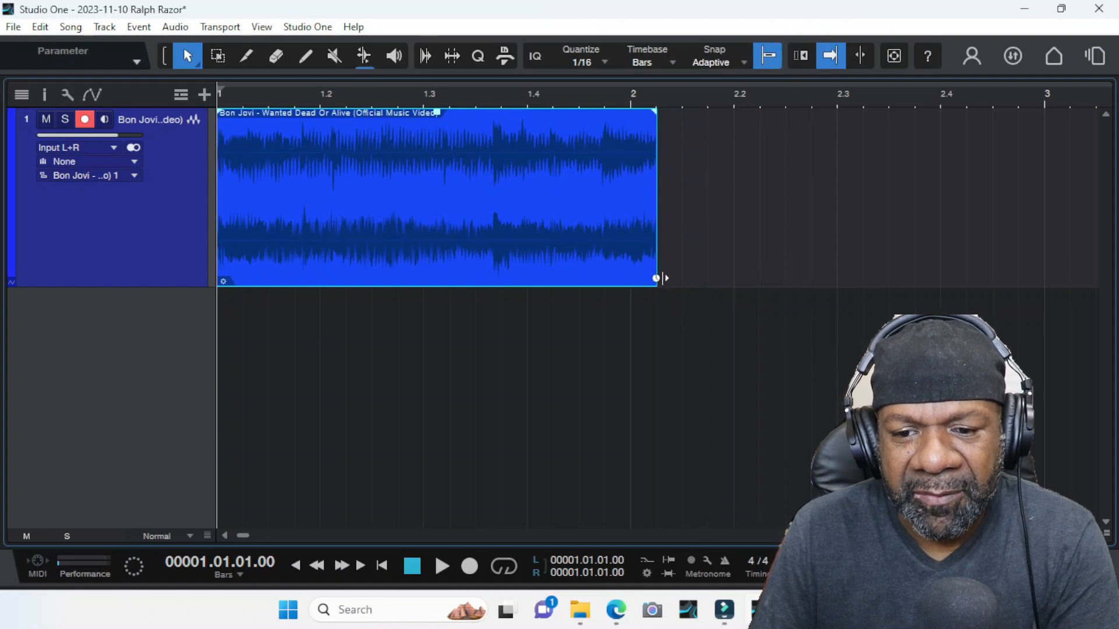
left_click_drag(657, 281, 630, 281)
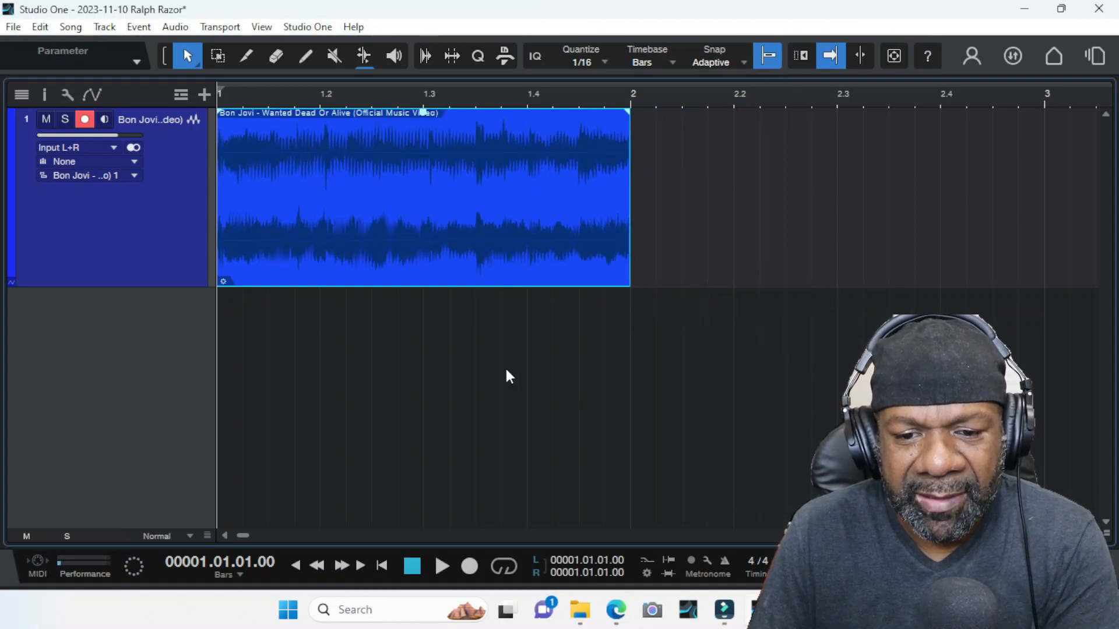
key("d")
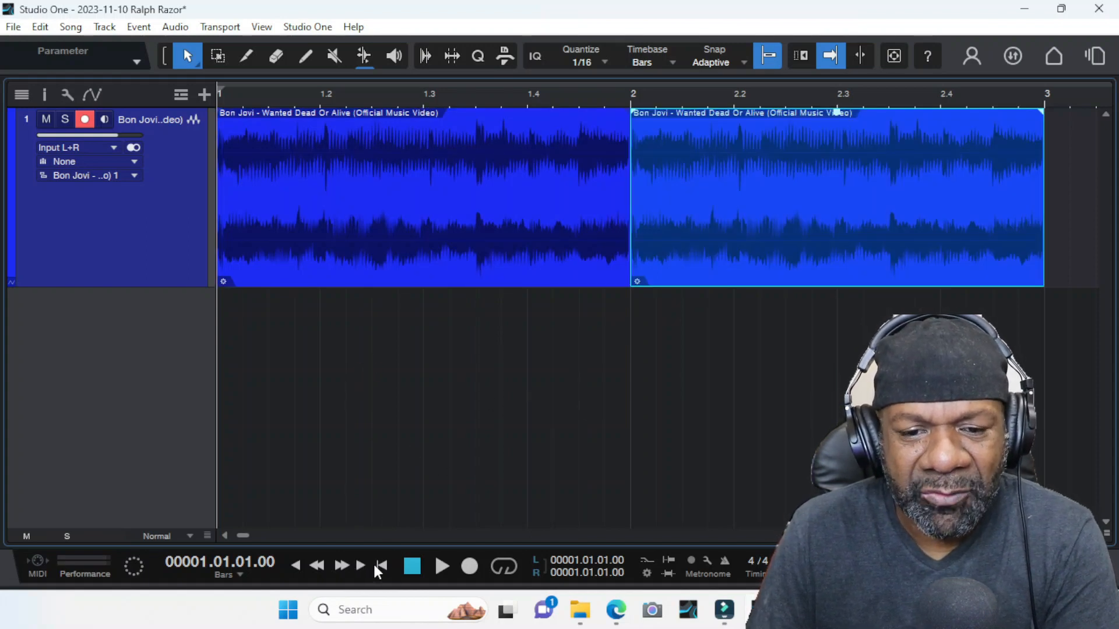
key("space")
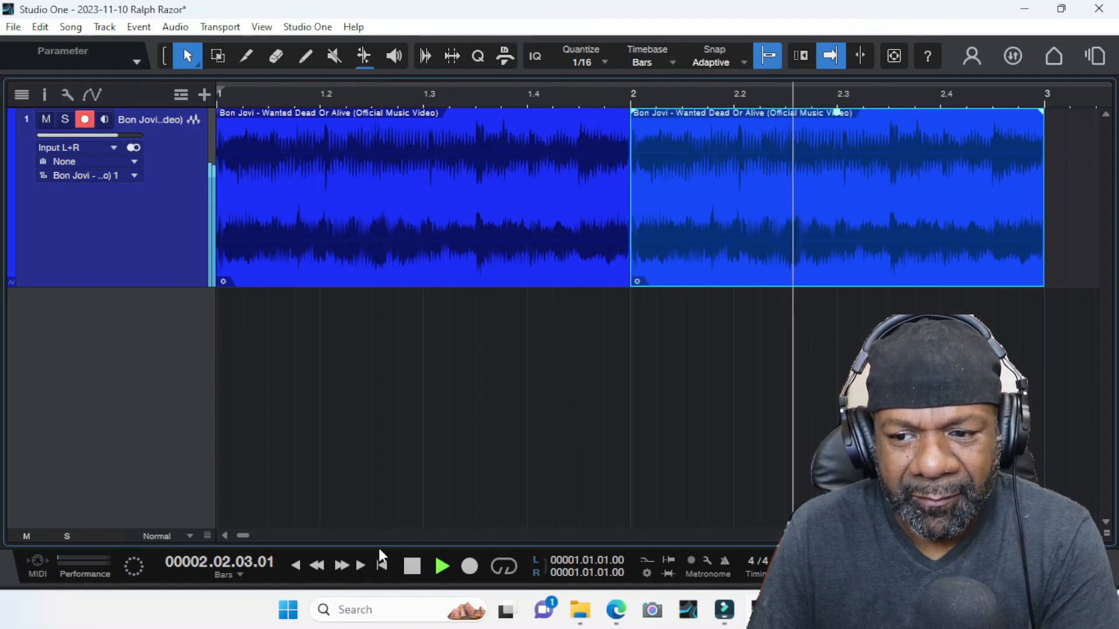
key("space")
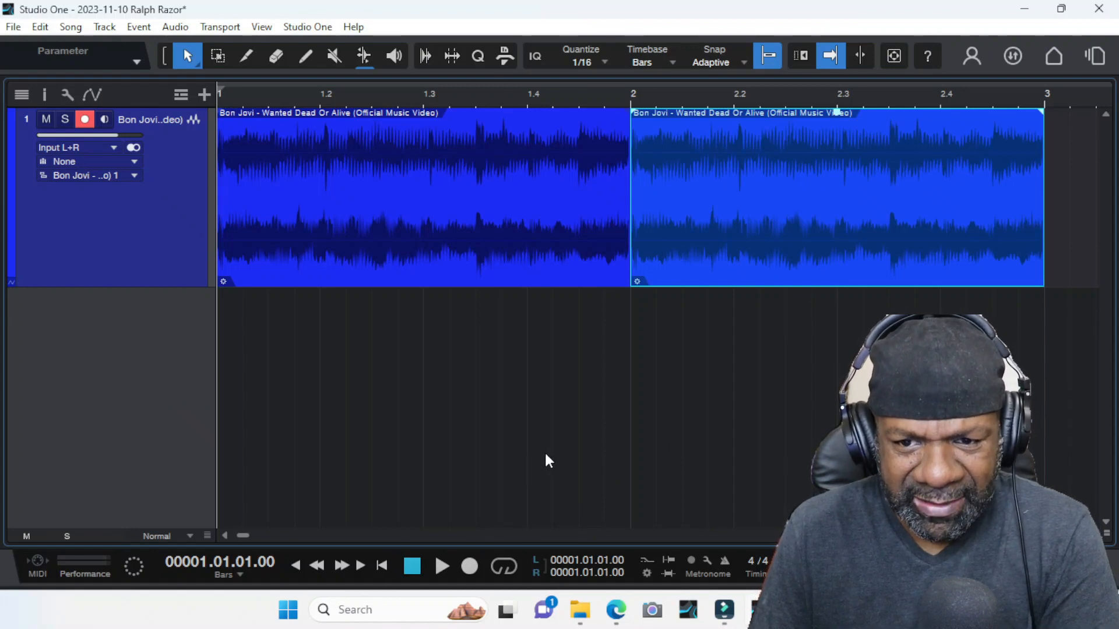
key("space")
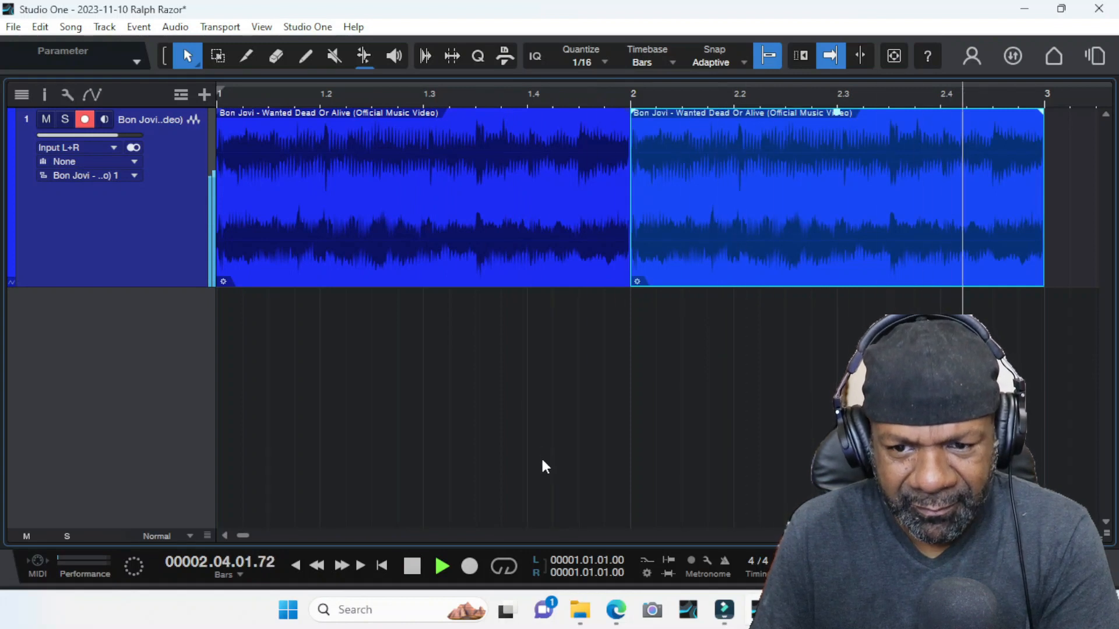
key("space")
key("Delete")
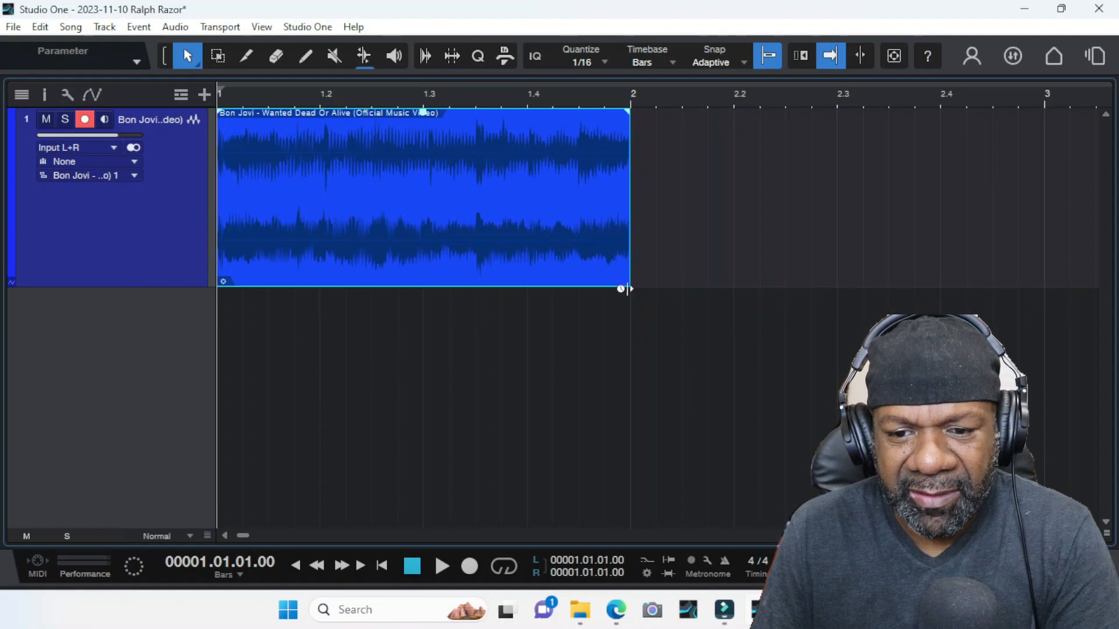
- Time-stretch the event to end at bar 3 and audition it
left_click_drag(628, 286, 1043, 286)
key("space")
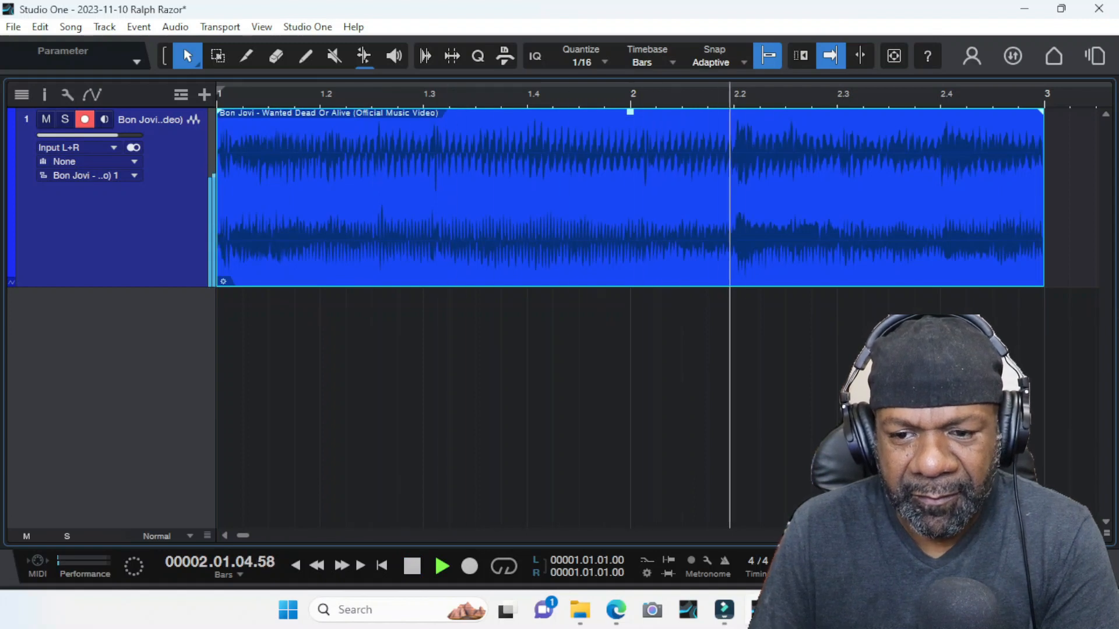
key("space")
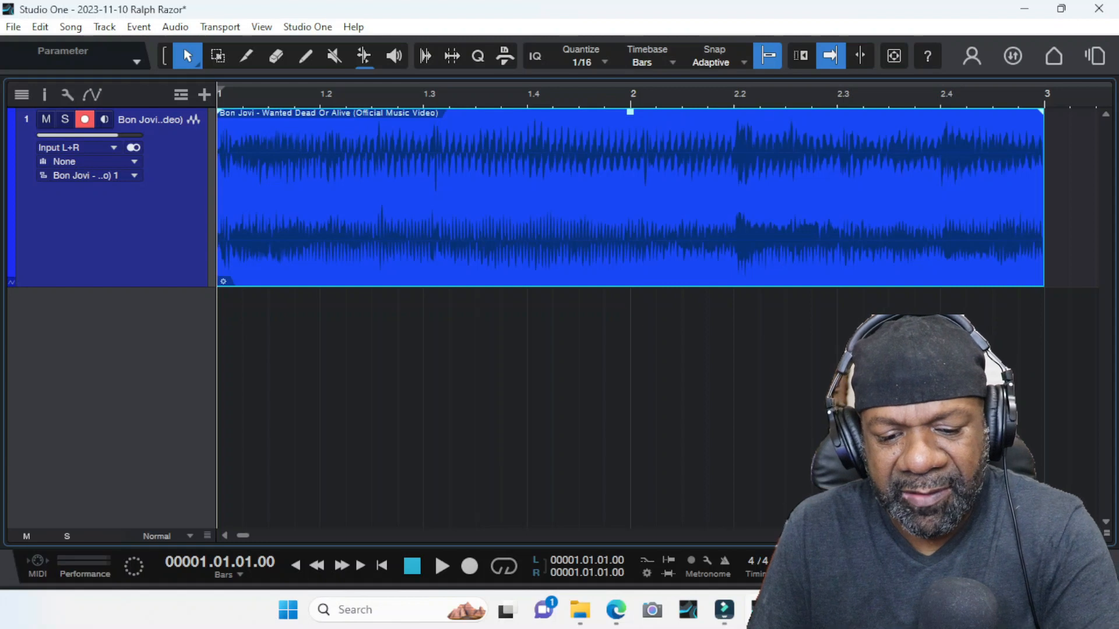
- Raise the song tempo, time-stretch the event to end at bar 3 on the new grid, and audition it
key("Return")
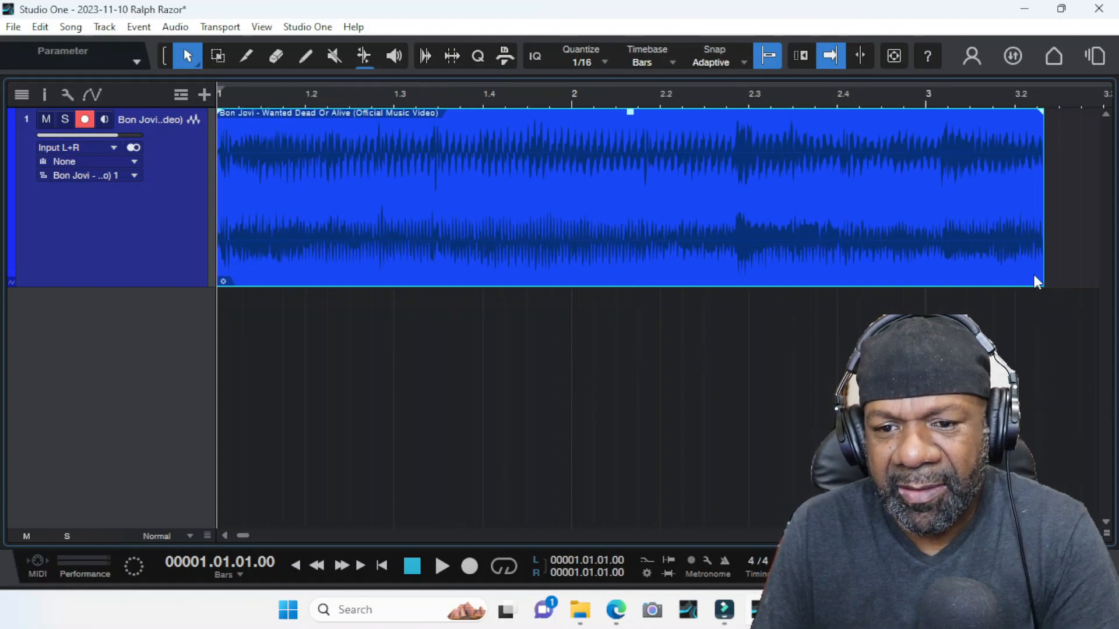
left_click_drag(1037, 274, 925, 274)
key("space")
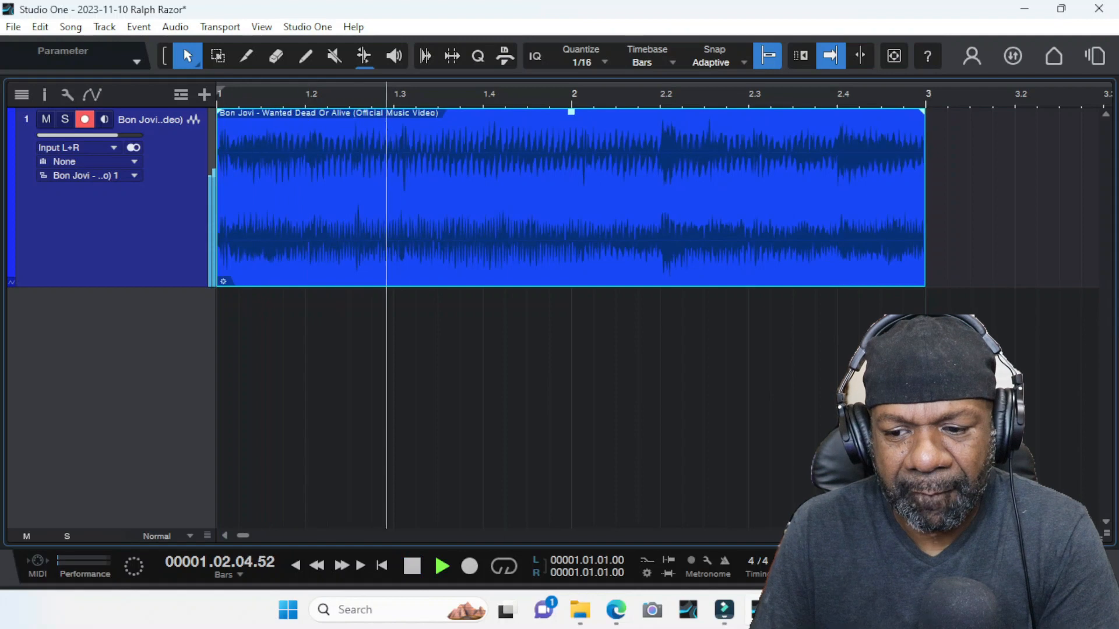
key("w")
key("w")
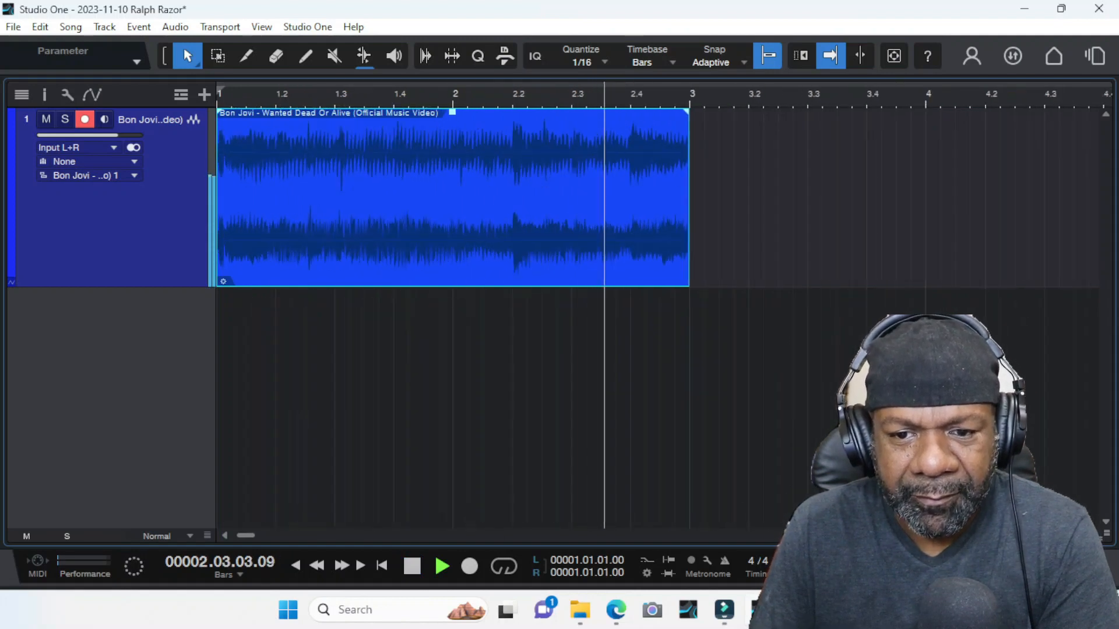
key("space")
- Duplicate the two-bar event four times, audition the repeats, and undo the last duplicates
key("d")
key("d")
key("d")
key("d")
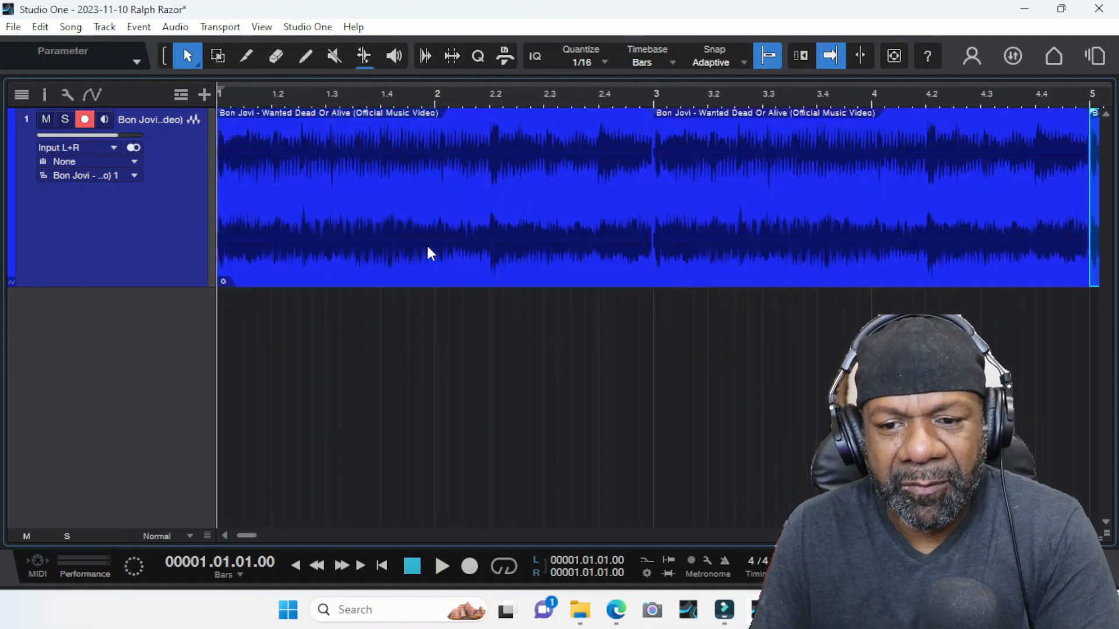
key("space")
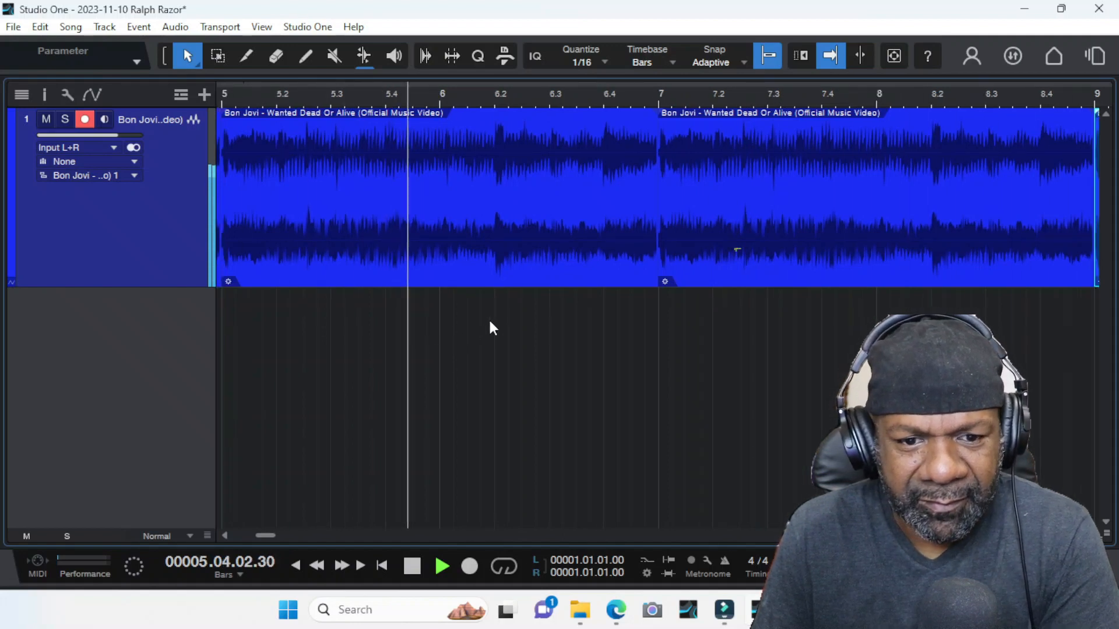
key("space")
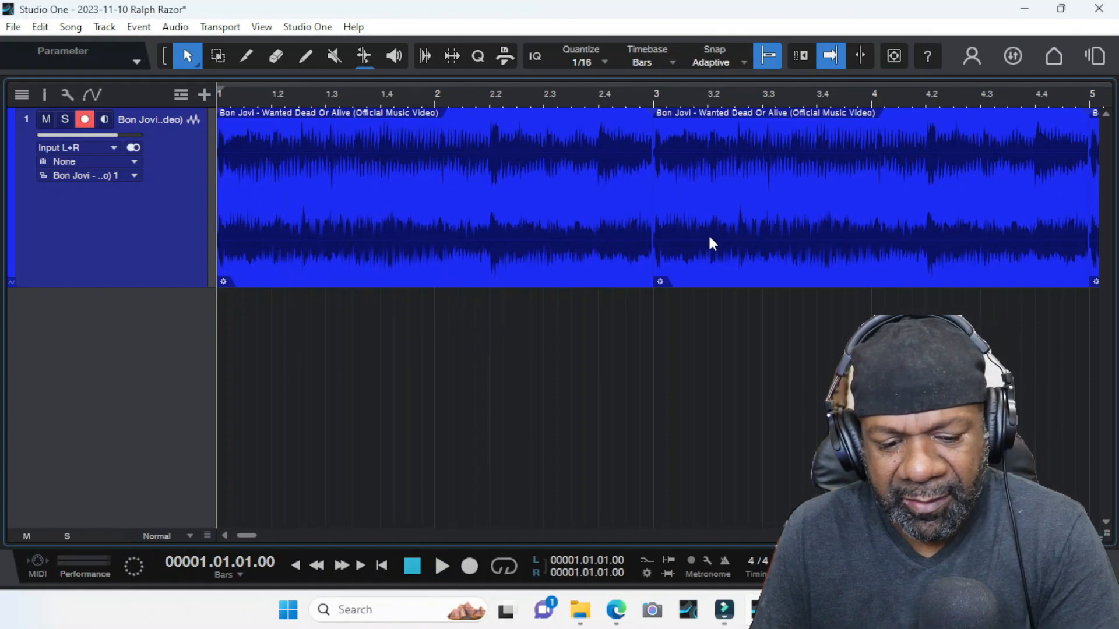
key("ctrl+z")
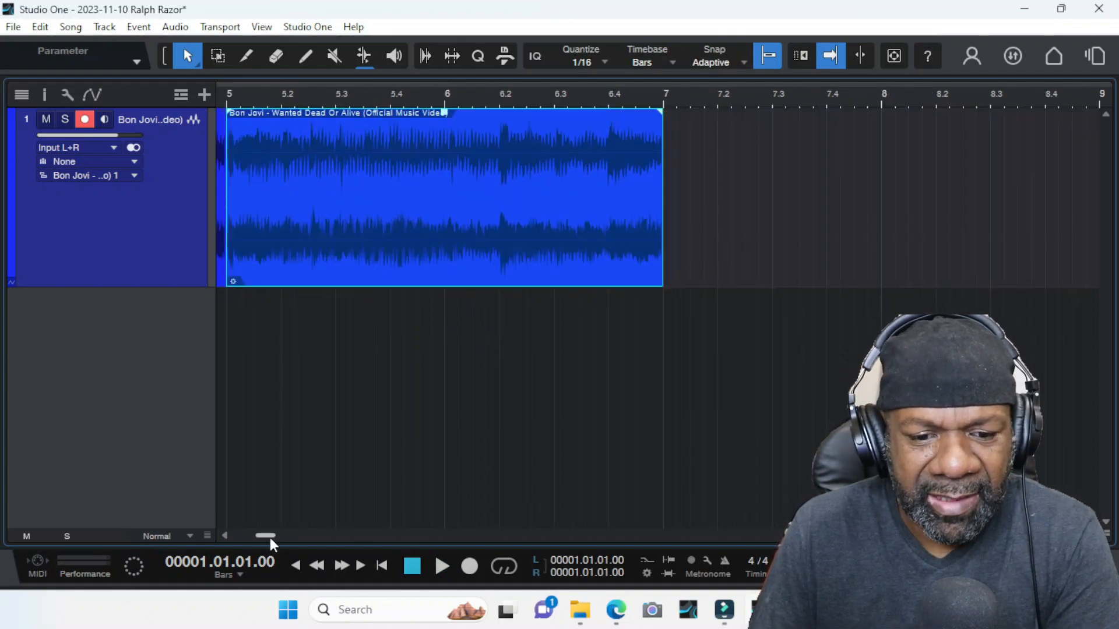
- Split a thin sliver off the start of the first event, erase it, and move the event flush with bar 1
left_click_drag(270, 536, 228, 534)
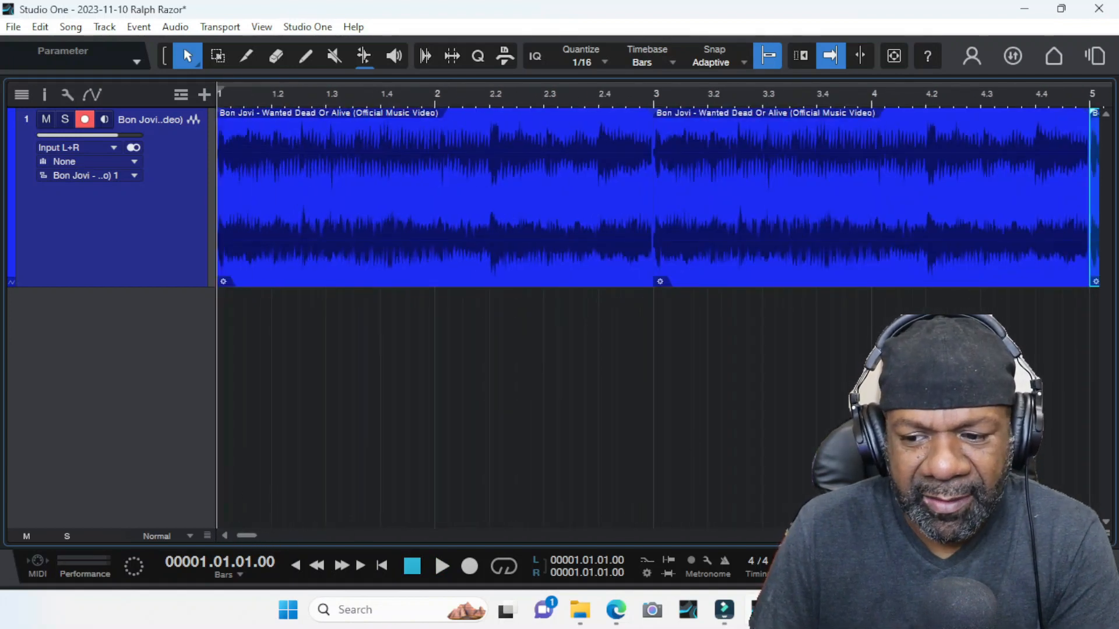
key("e")
key("e")
key("e")
key("e")
key("e")
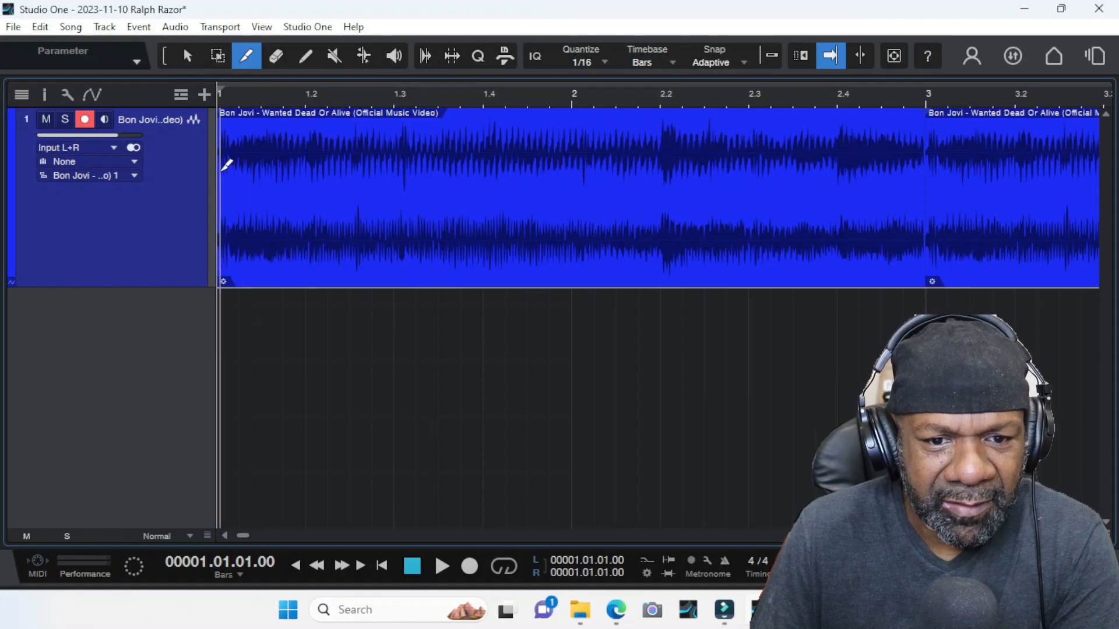
left_click(226, 165)
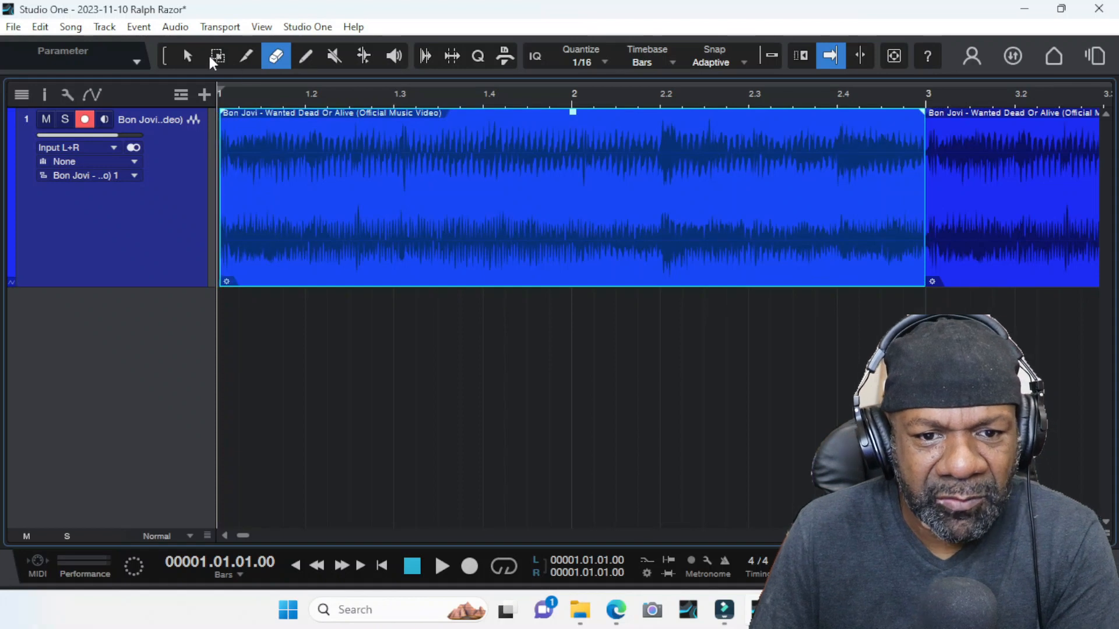
left_click_drag(462, 169, 385, 165)
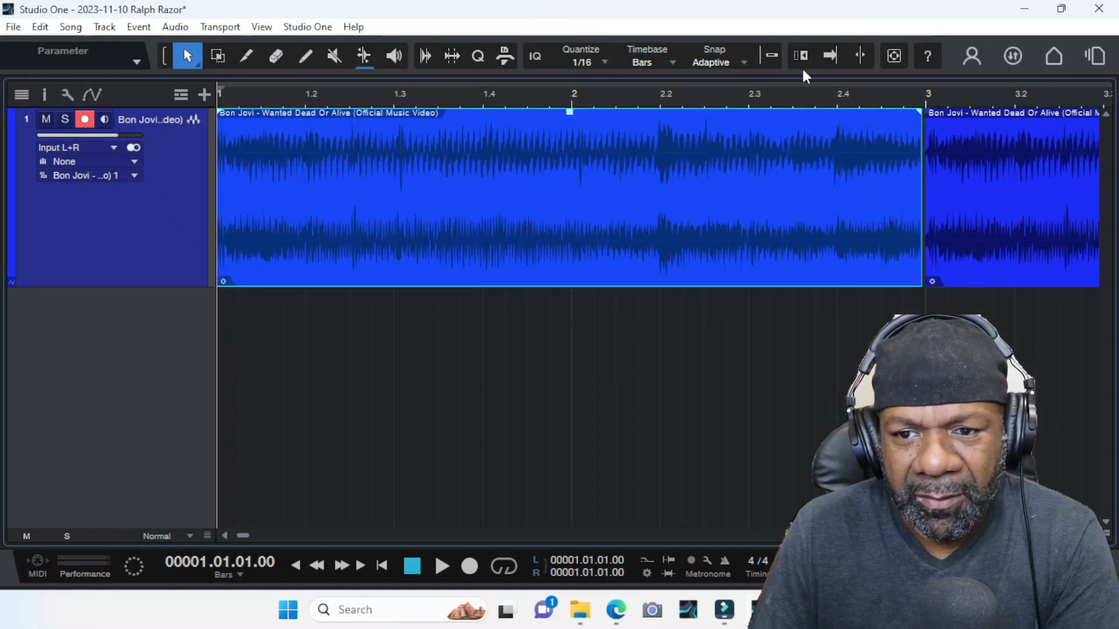
- Delete the duplicate event starting at bar 3 and time-stretch the first event to end exactly at bar 3
left_click(965, 218)
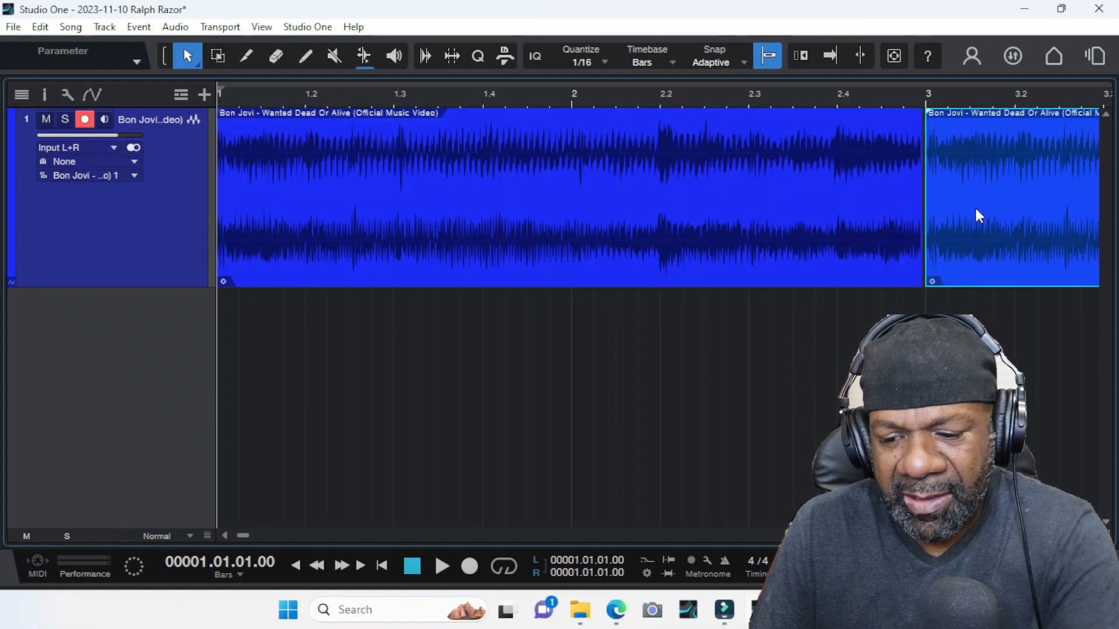
key("Delete")
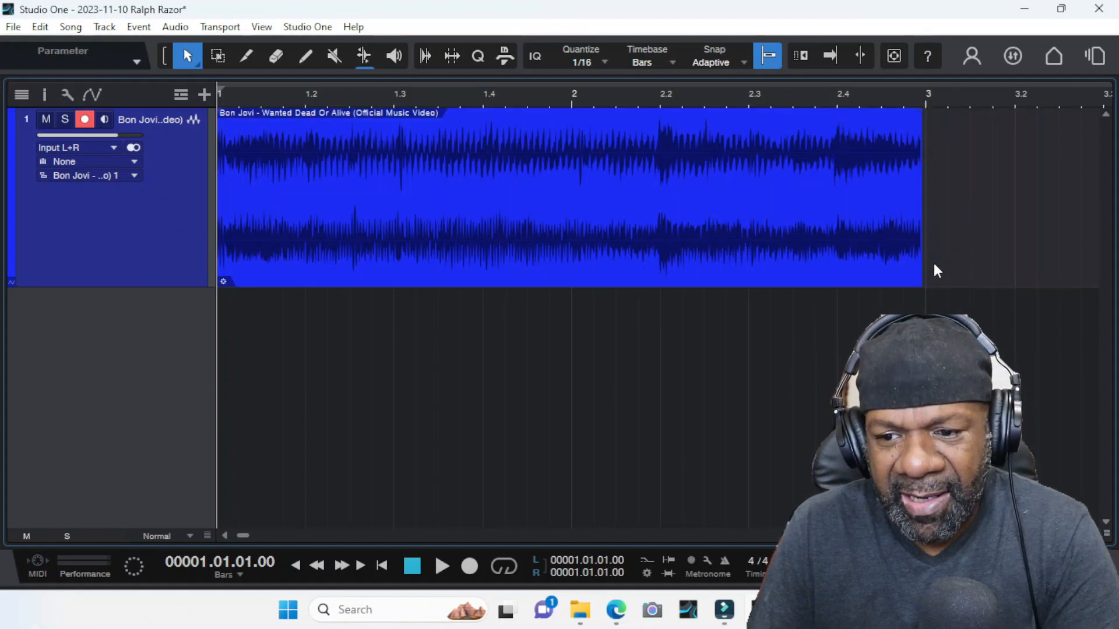
left_click(922, 274)
left_click_drag(914, 274, 918, 275)
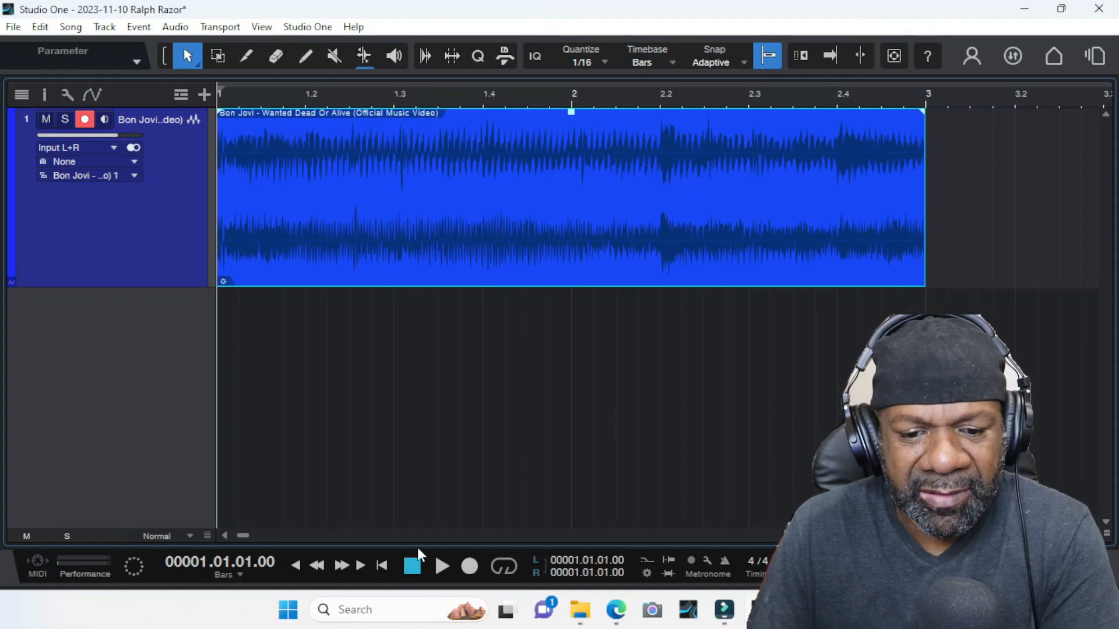
- Duplicate the two-bar event twice so the copies fill bars 3 to 7, and audition the repeats
key("ctrl+d")
key("space")
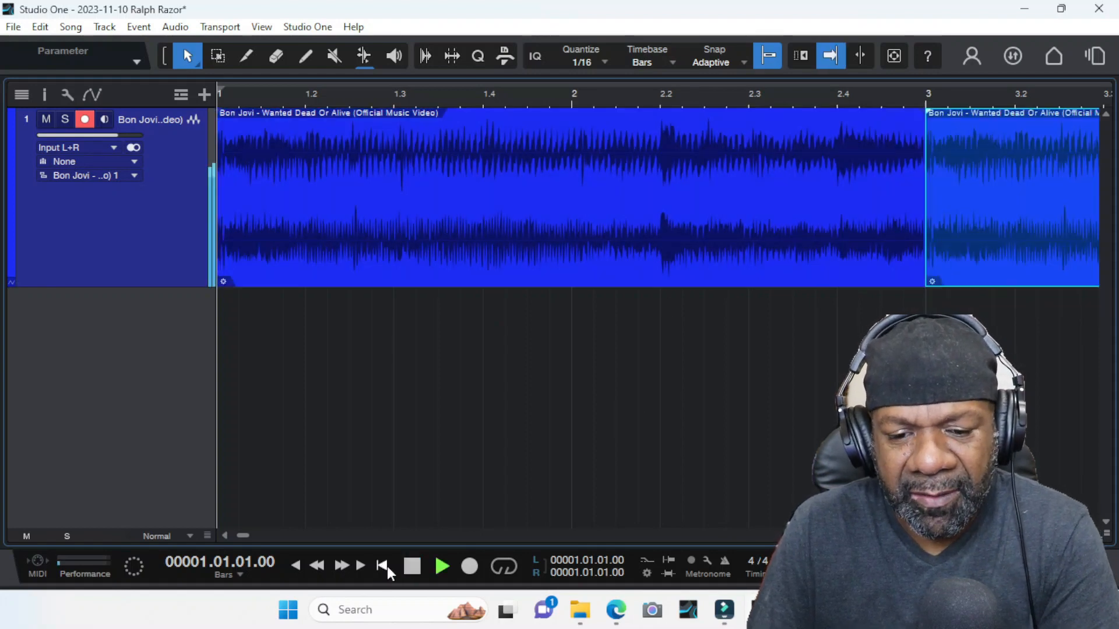
key("w")
key("w")
key("w")
key("w")
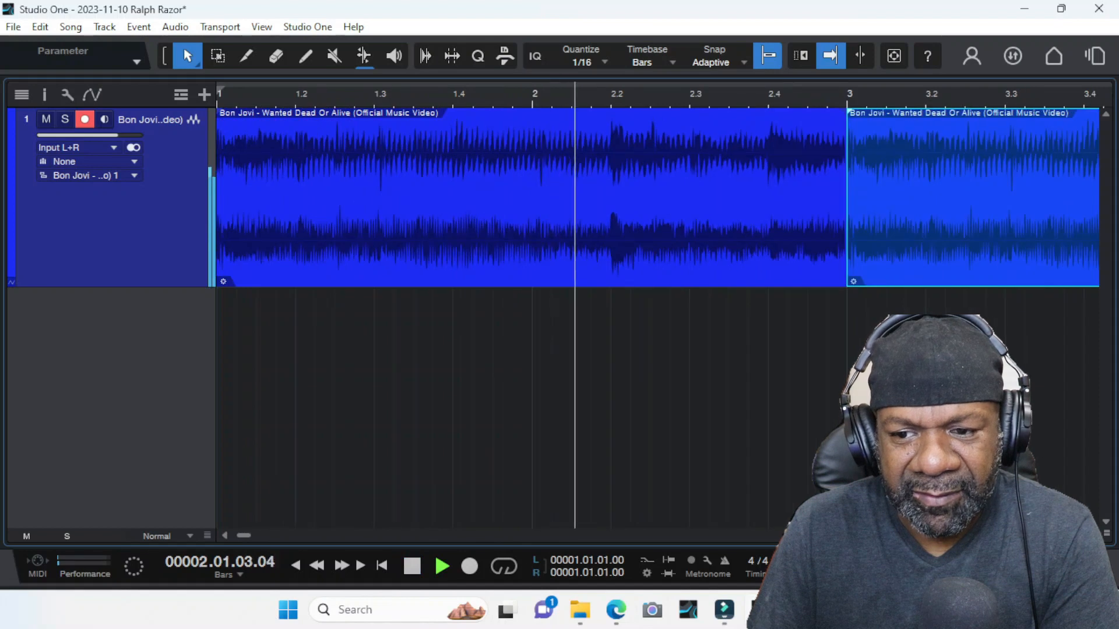
key("w")
key("w")
key("w")
key("w")
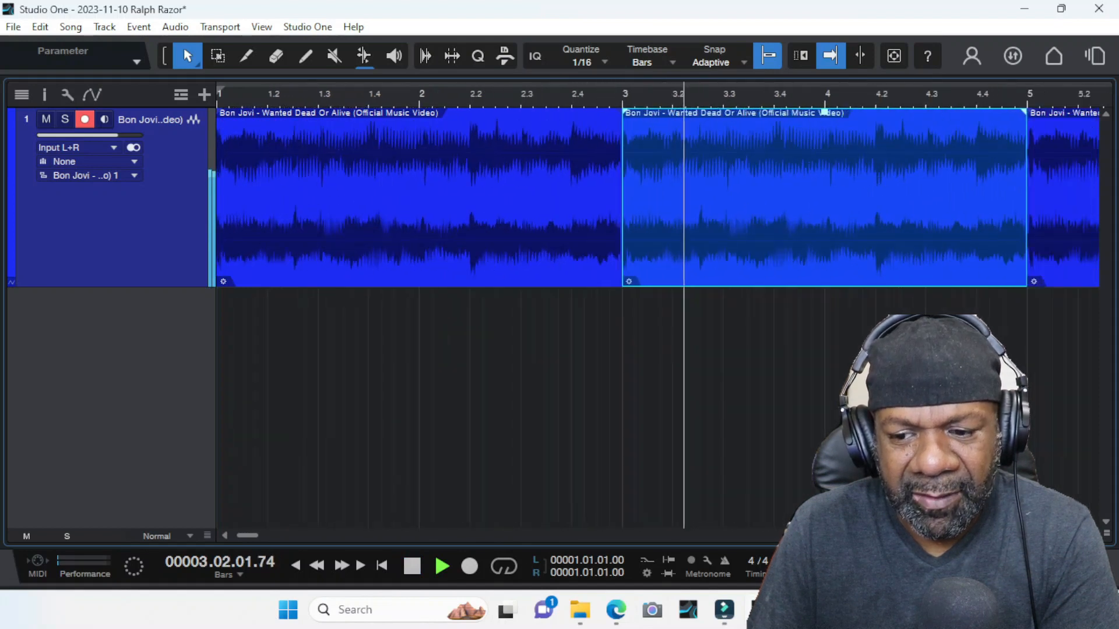
key("w")
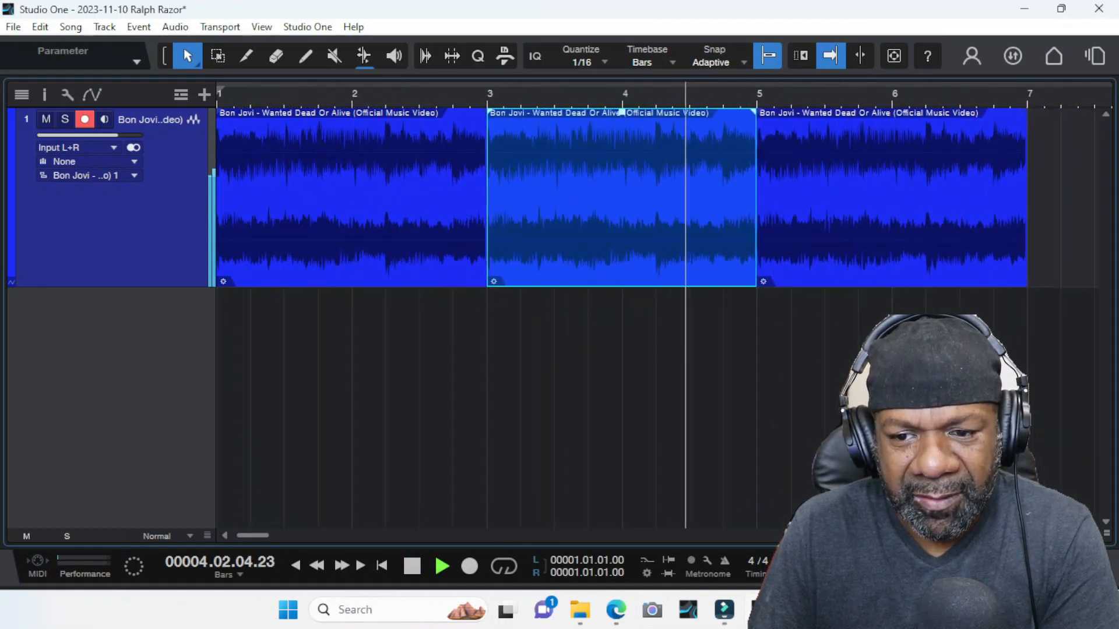
key("space")
- Replace the two duplicates with a single copy of the first event starting at bar 3, and audition the loop
left_click_drag(1086, 352, 656, 177)
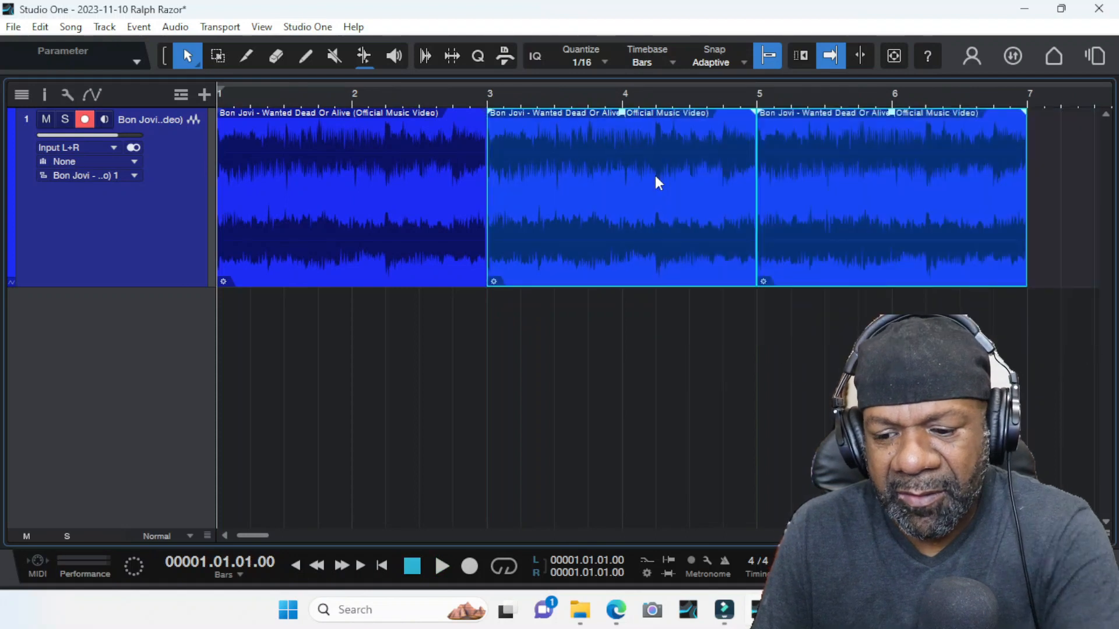
key("Delete")
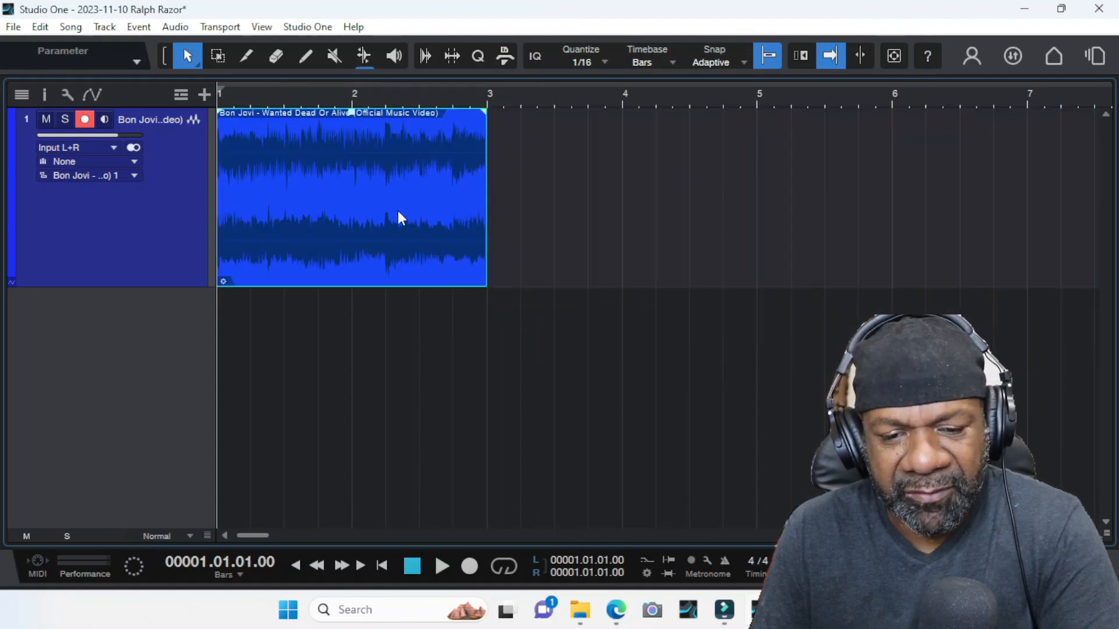
key("d")
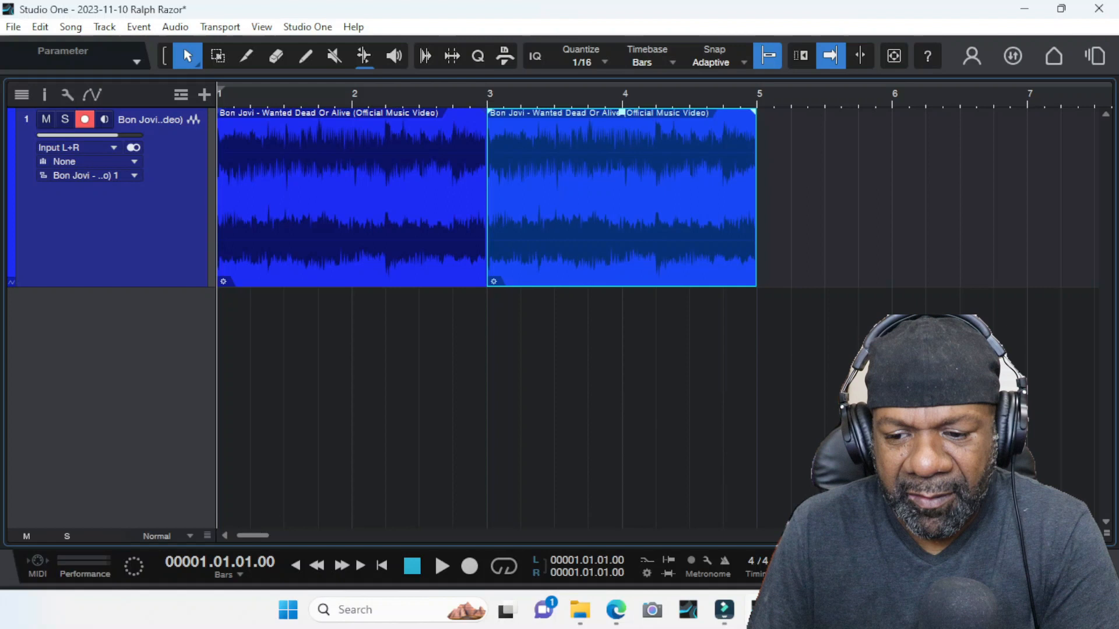
key("space")
key("w")
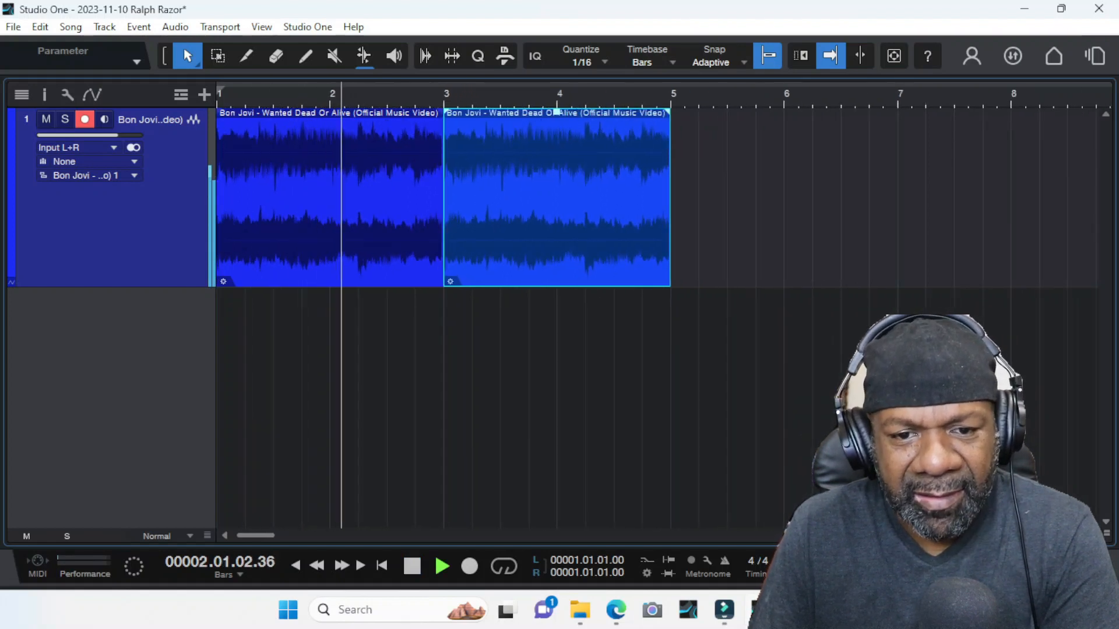
key("w")
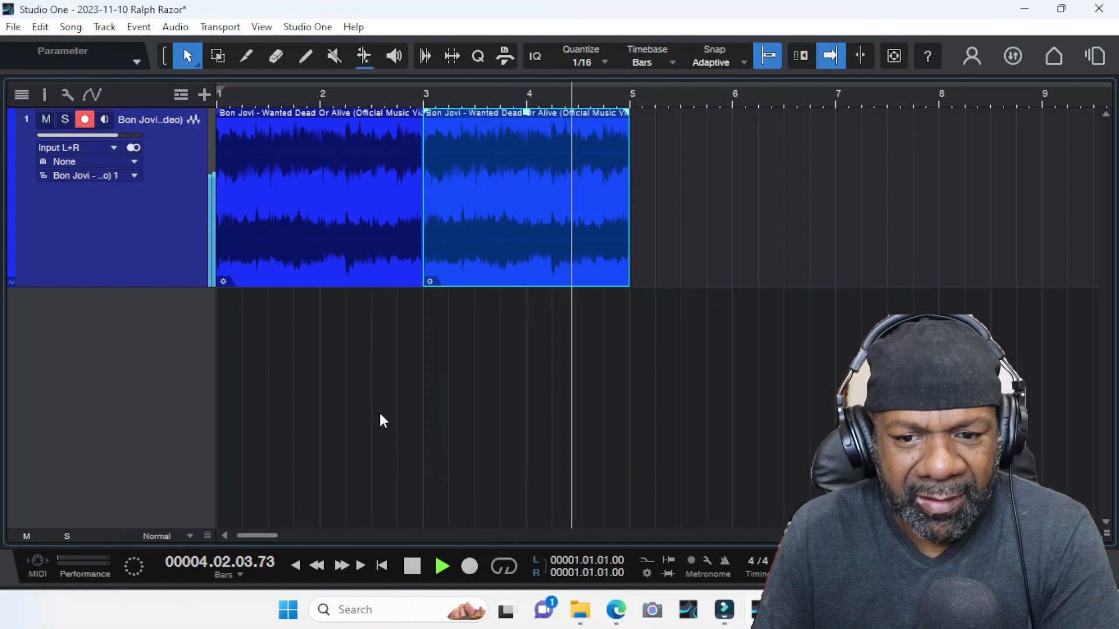
key("space")
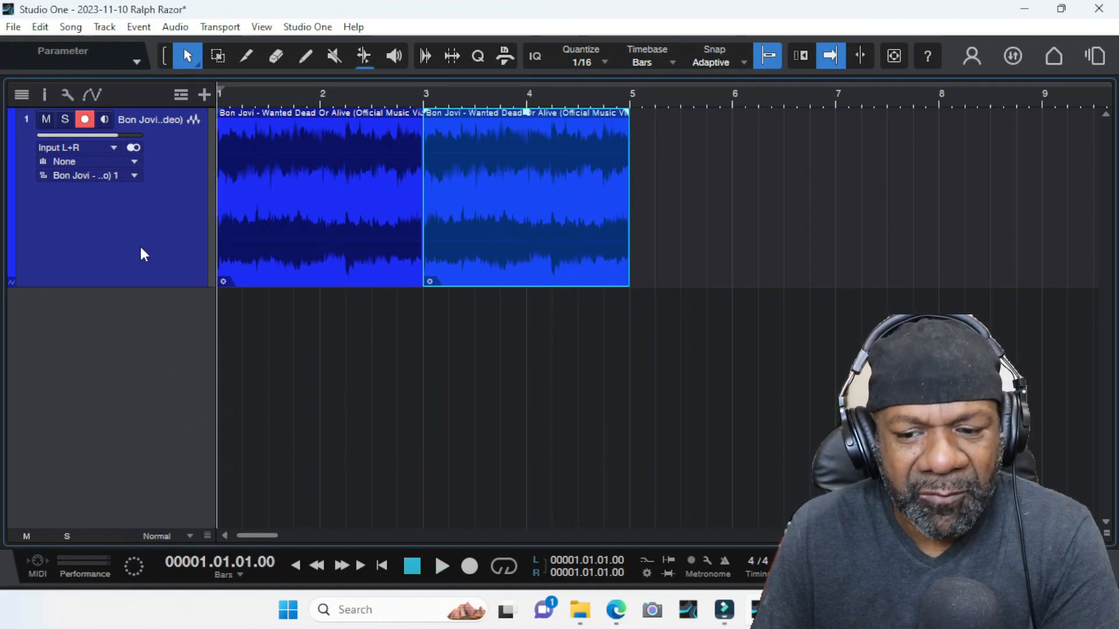
- Show the mixer and insert a PreSonus Pro EQ on the Bon Jovi channel
key("F3")
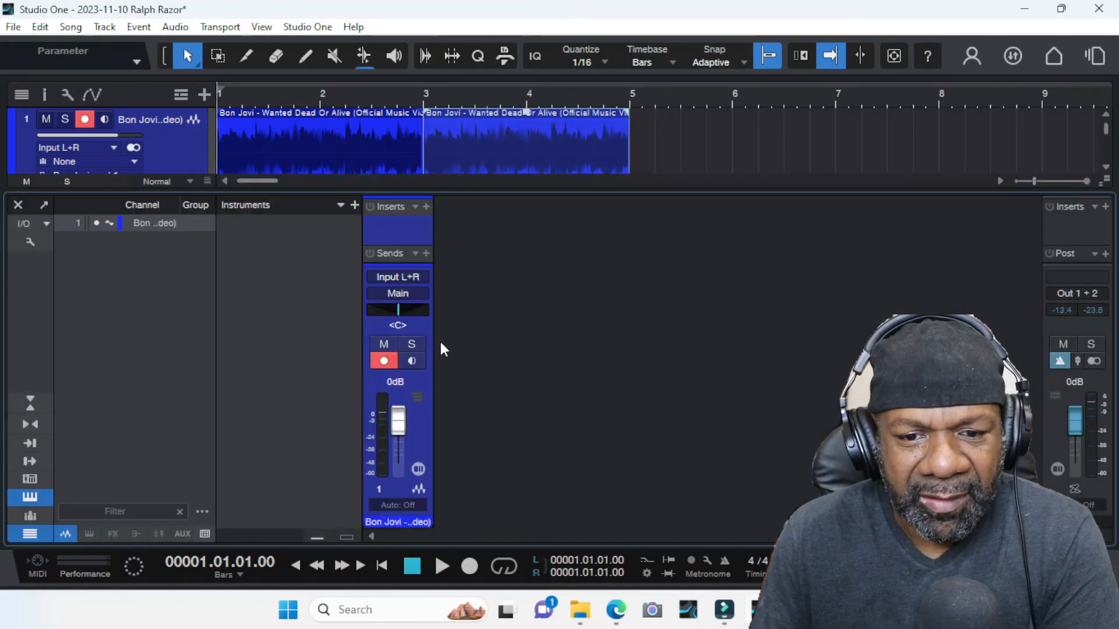
left_click(428, 206)
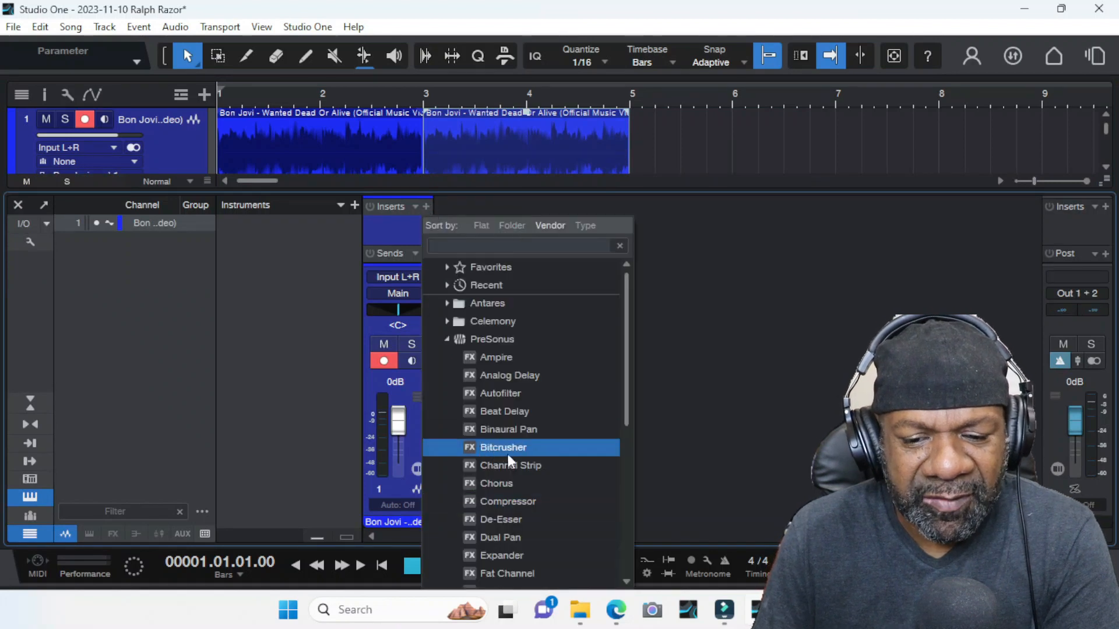
scroll(525, 457, "down", 3)
scroll(526, 460, "down", 3)
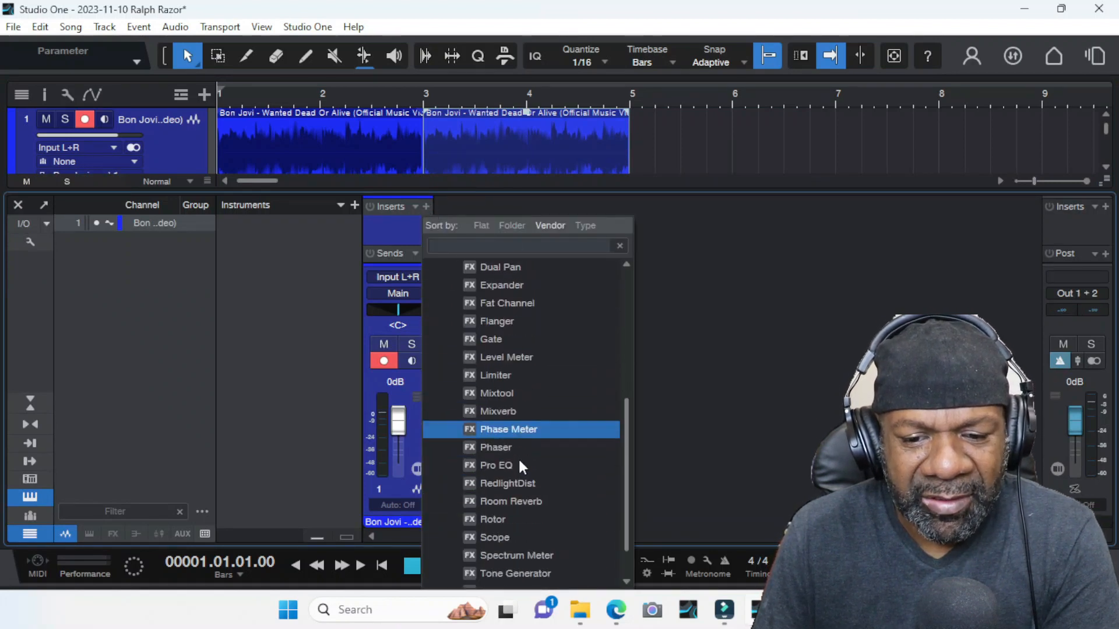
left_click(495, 460)
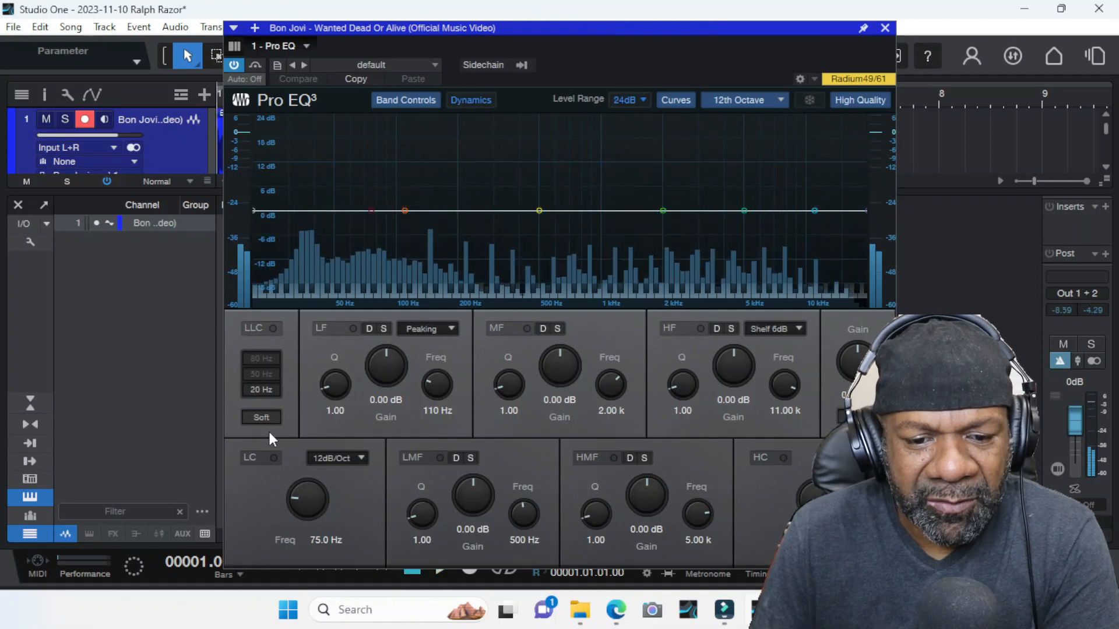
- Enable the Pro EQ low cut with a 36dB/Oct slope and raise its frequency to 102 Hz while auditioning
left_click(272, 458)
left_click(341, 463)
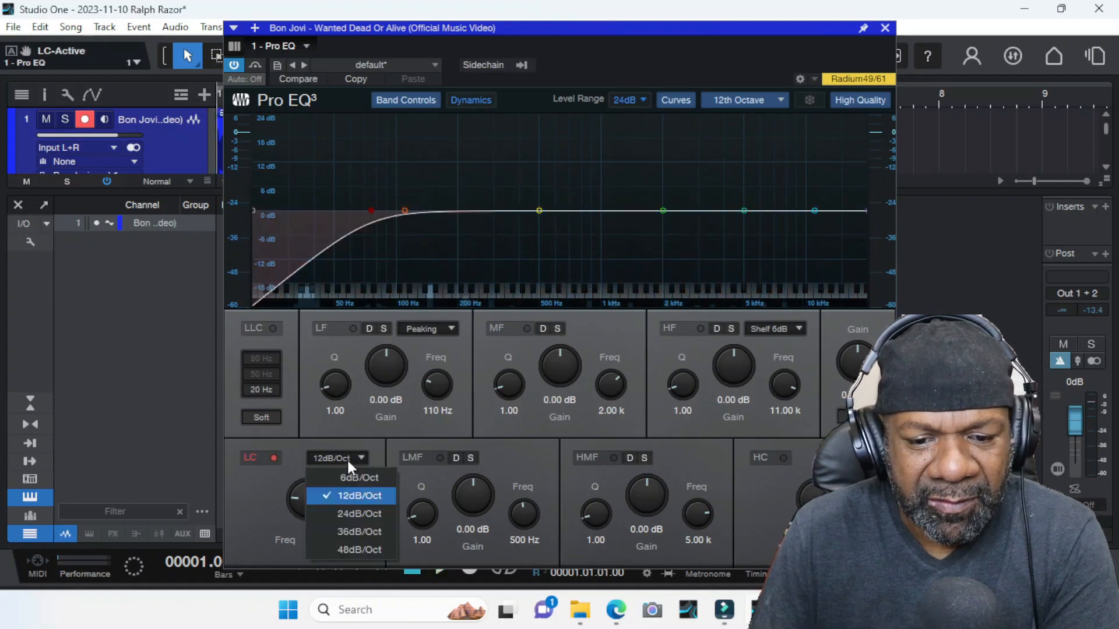
left_click(358, 530)
key("space")
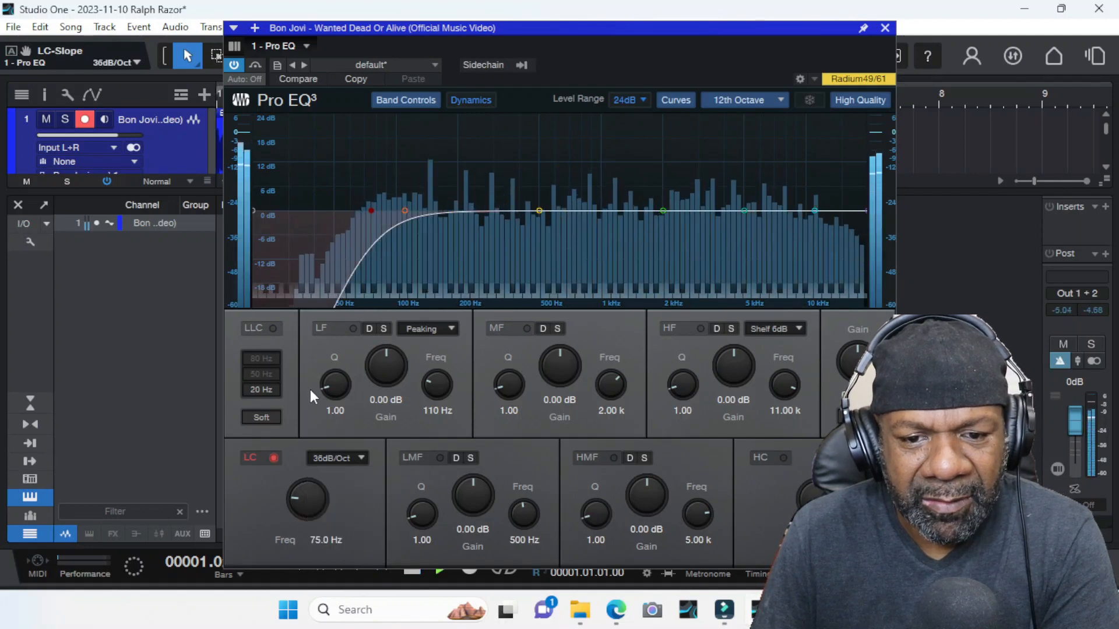
mouse_move(291, 488)
left_mouse_down()
mouse_move(291, 477)
mouse_move(292, 487)
left_mouse_up()
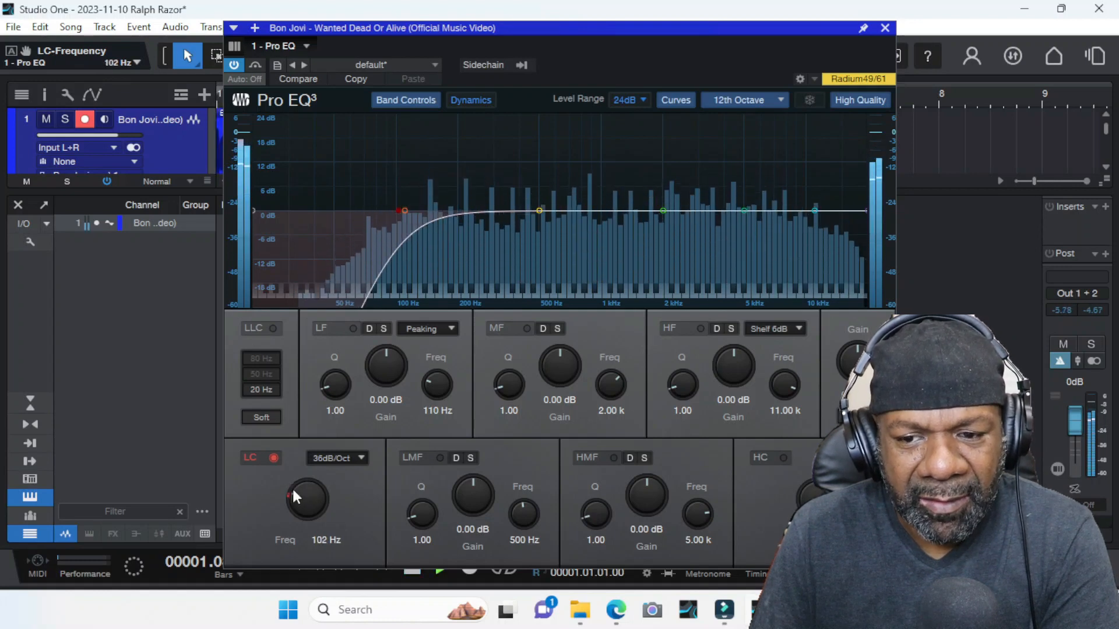
key("space")
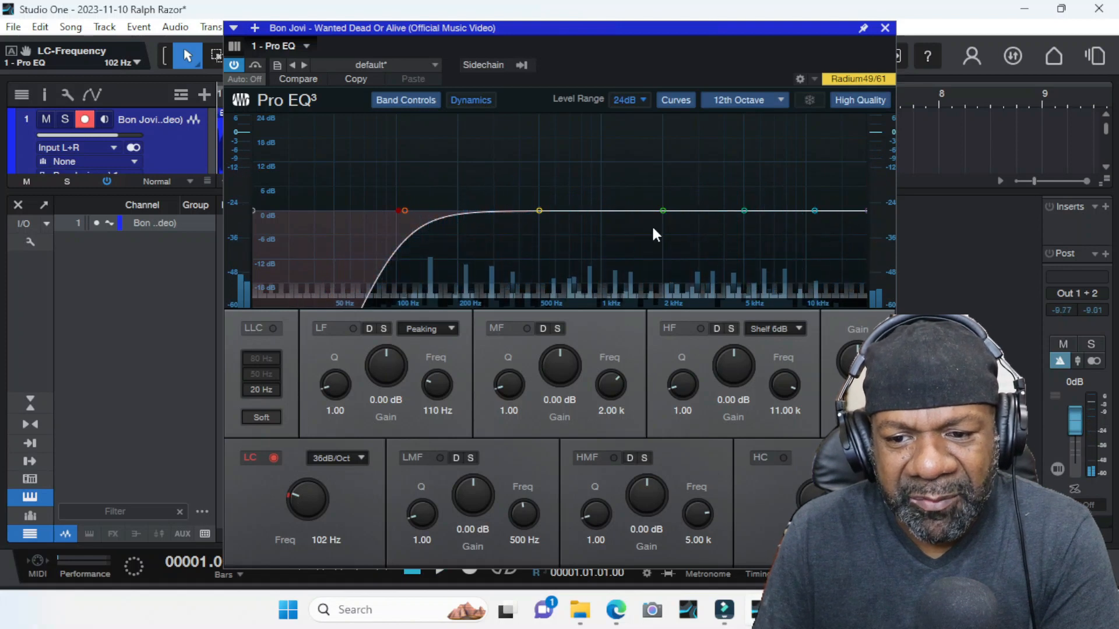
key("space")
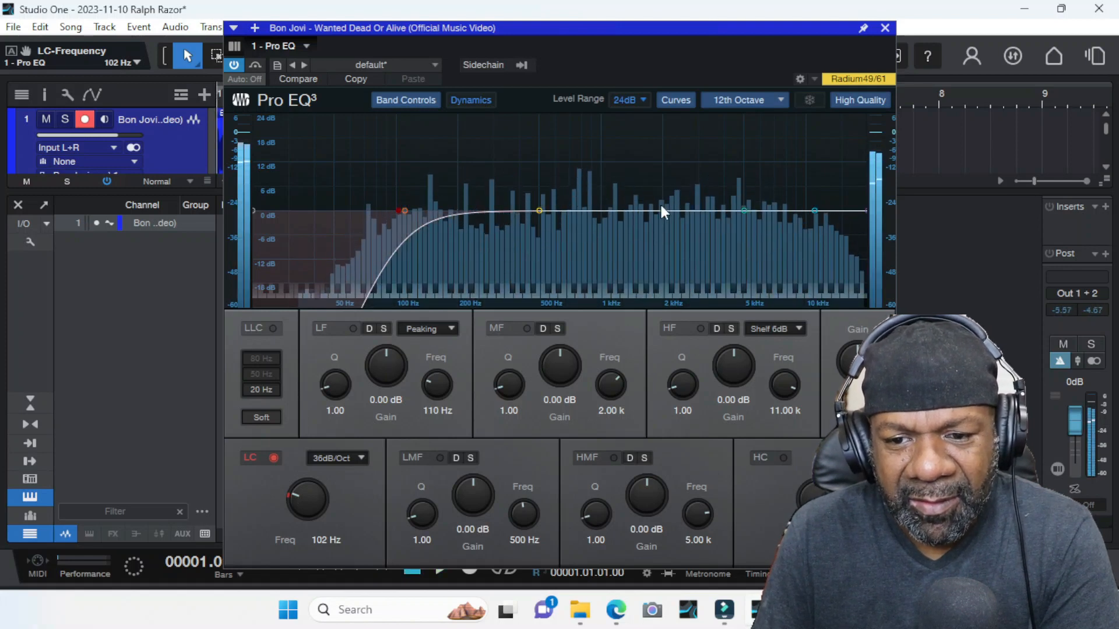
key("space")
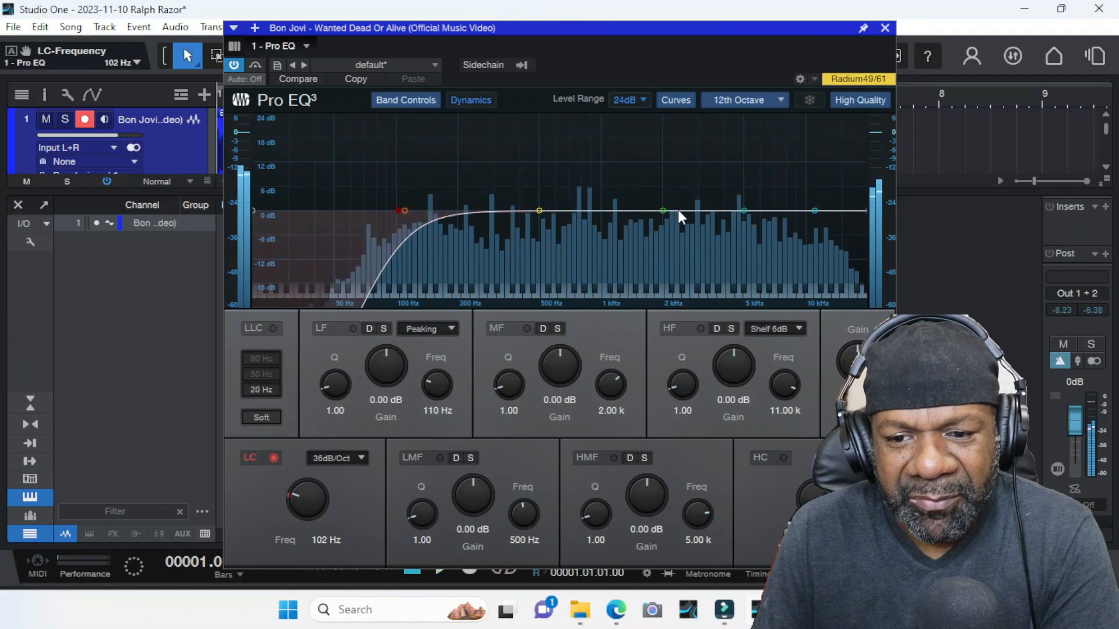
- Cut the MF band by about 1.59 dB at 2.43 kHz during playback and enable the high cut
mouse_move(662, 210)
left_mouse_down()
mouse_move(625, 216)
mouse_move(666, 219)
left_mouse_up()
key("space")
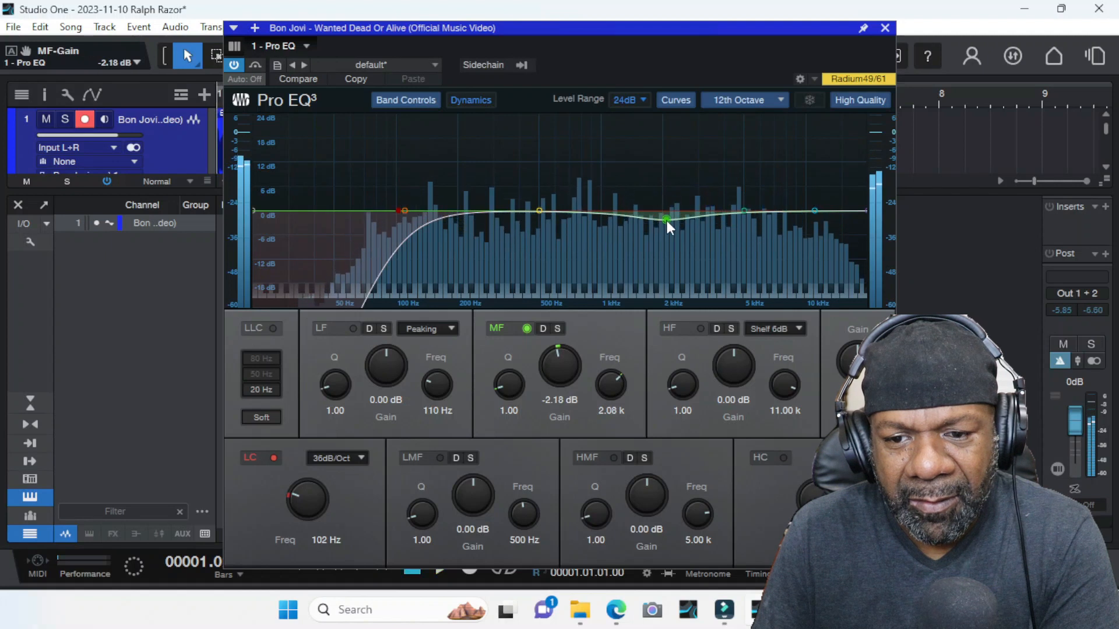
left_click_drag(666, 219, 679, 218)
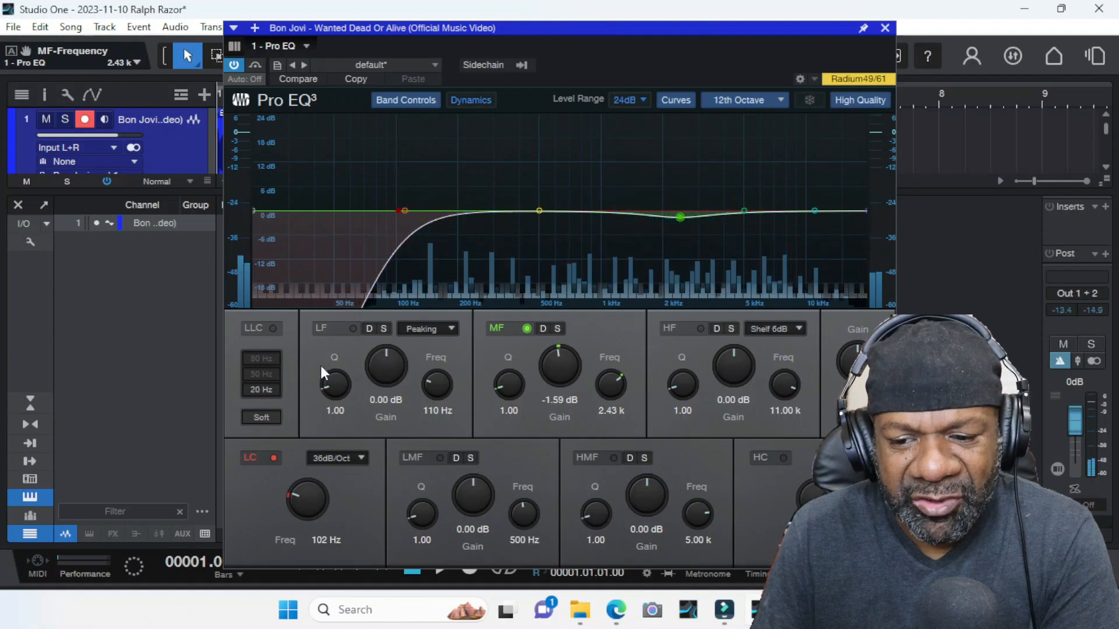
left_click(784, 457)
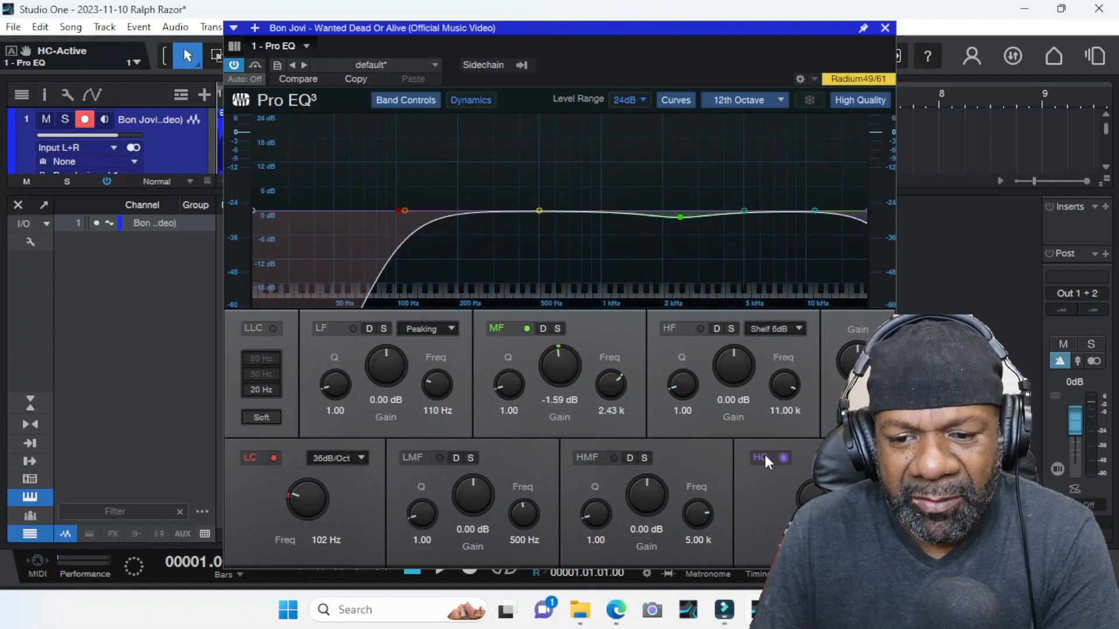
- Reset the Pro EQ to its default preset and enable the low cut with a 48dB/Oct slope
left_click(436, 65)
left_click(414, 83)
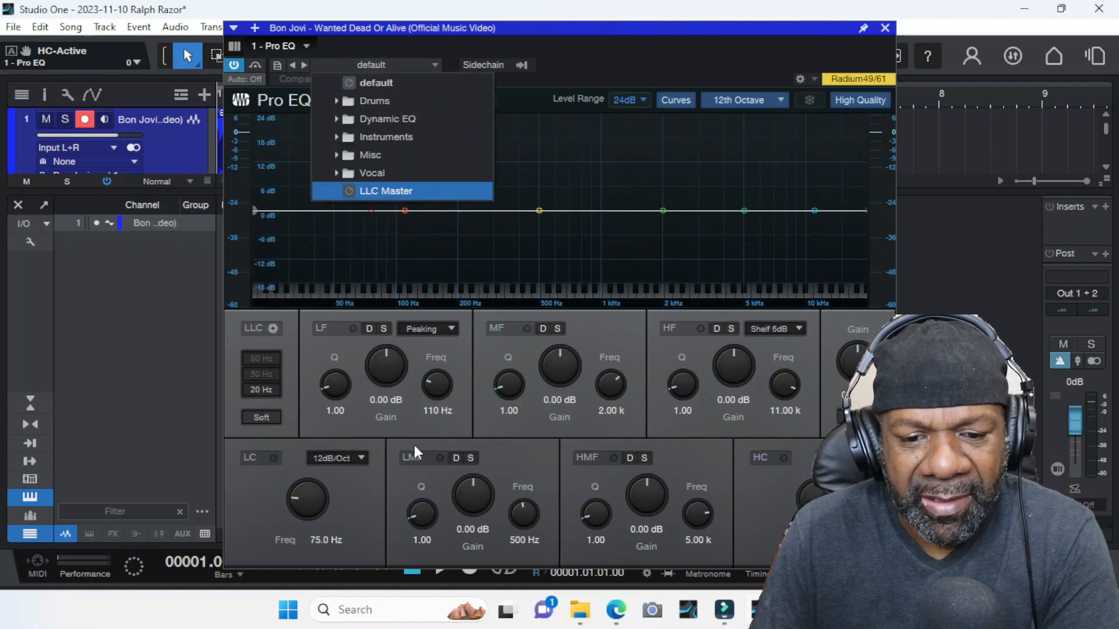
left_click(336, 462)
left_click(343, 453)
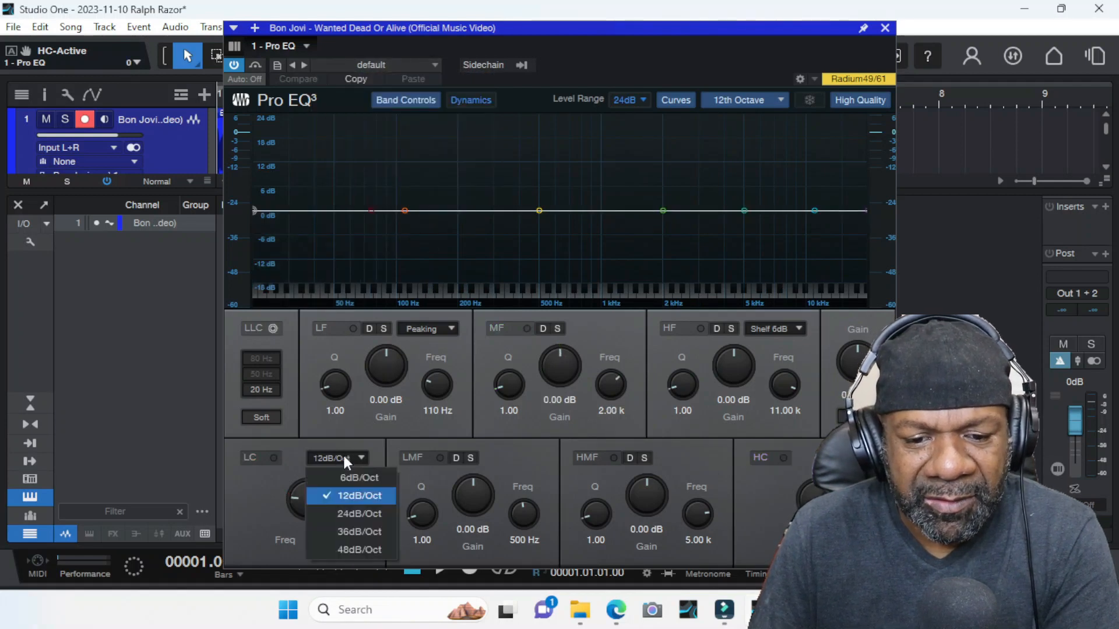
left_click(351, 548)
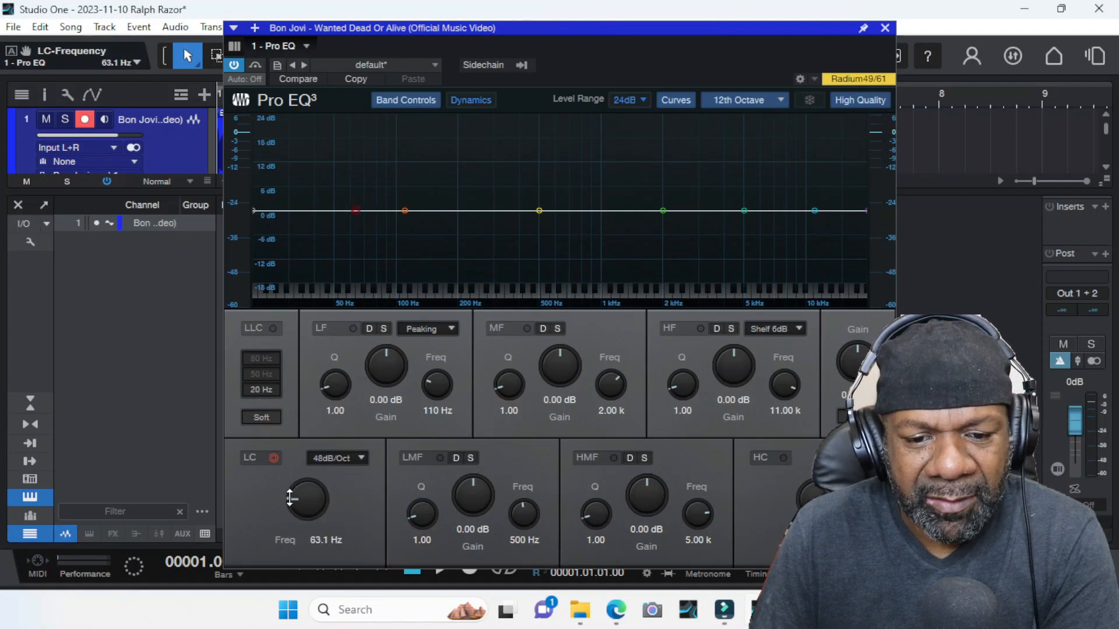
left_click(274, 458)
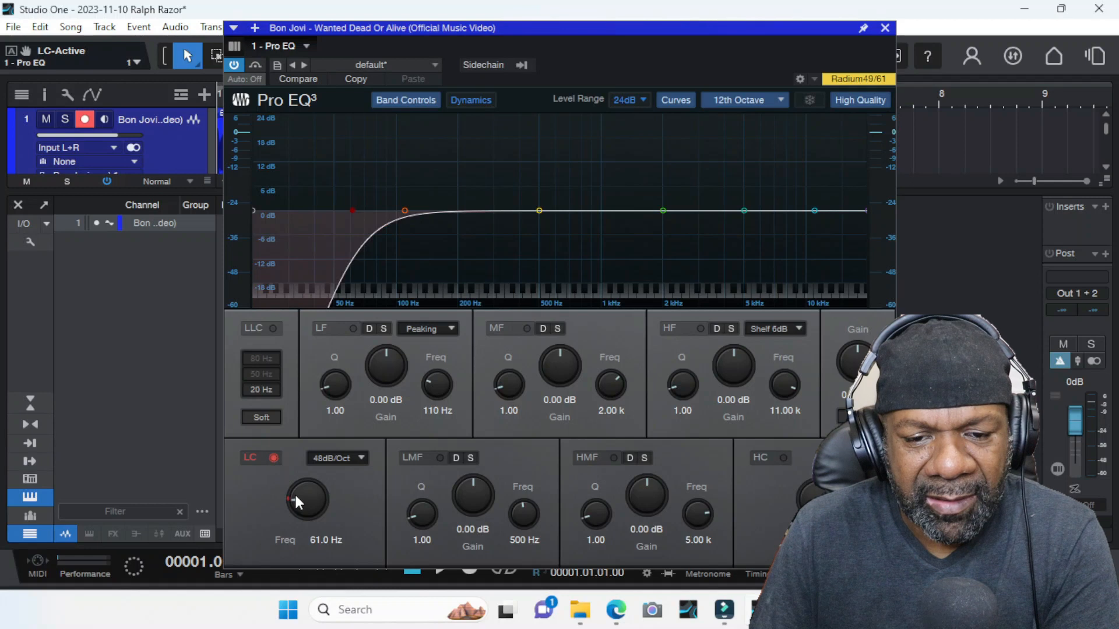
- Raise the low cut frequency to 130 Hz while auditioning the loop
key("space")
scroll(296, 497, "up", 7)
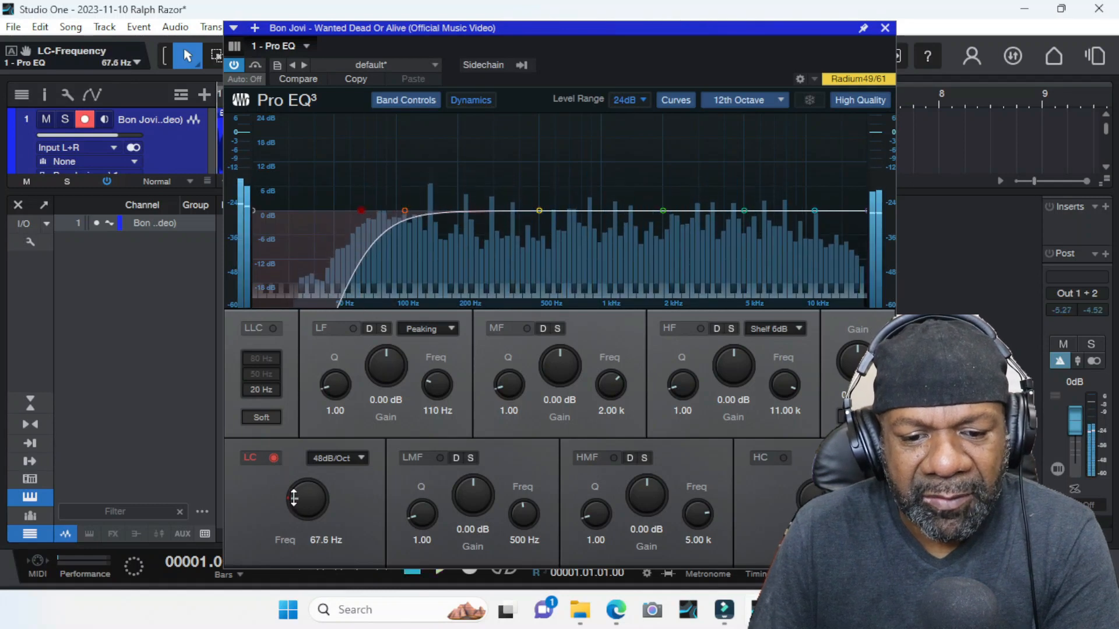
scroll(294, 496, "up", 10)
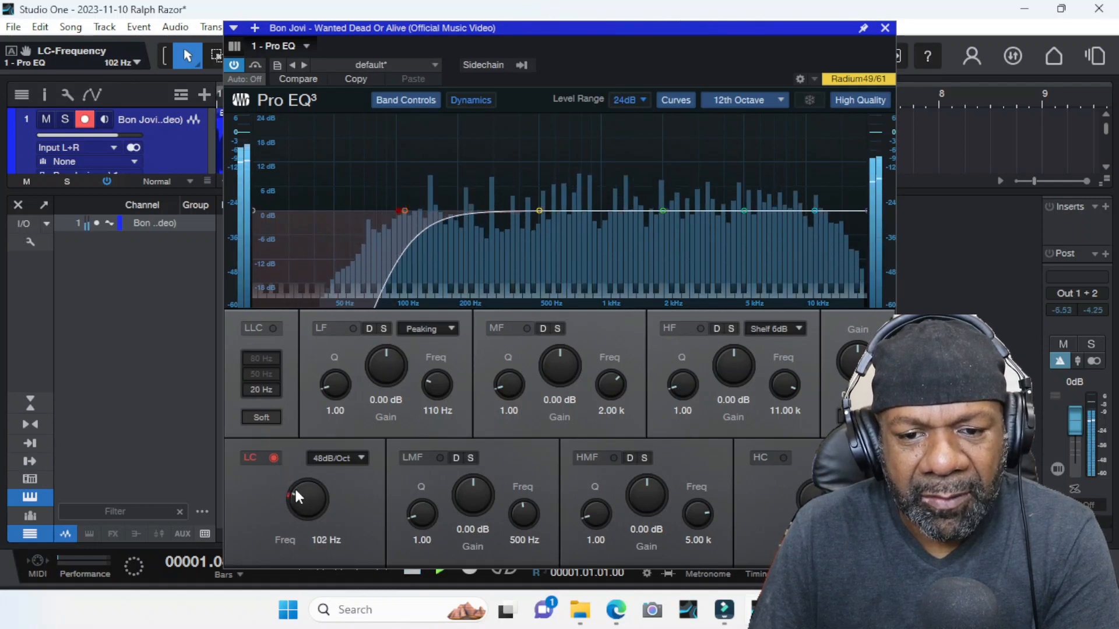
scroll(295, 492, "up", 7)
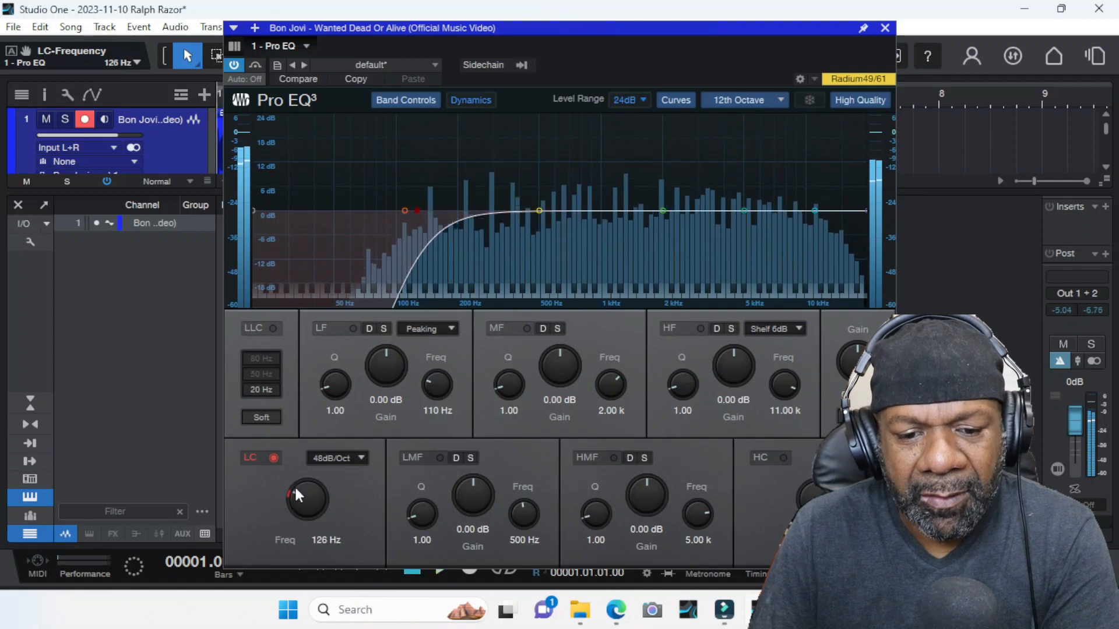
scroll(295, 489, "up", 2)
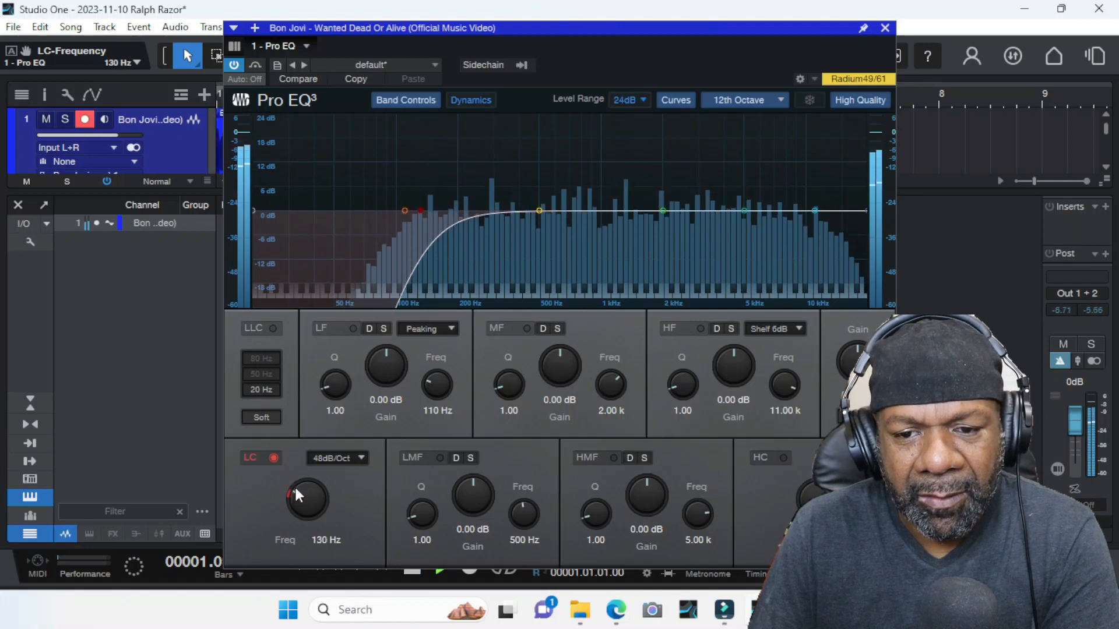
- Enable the high cut at 2.52 kHz and boost the LMF band by about 3.17 dB at 627 Hz while auditioning
left_click(784, 458)
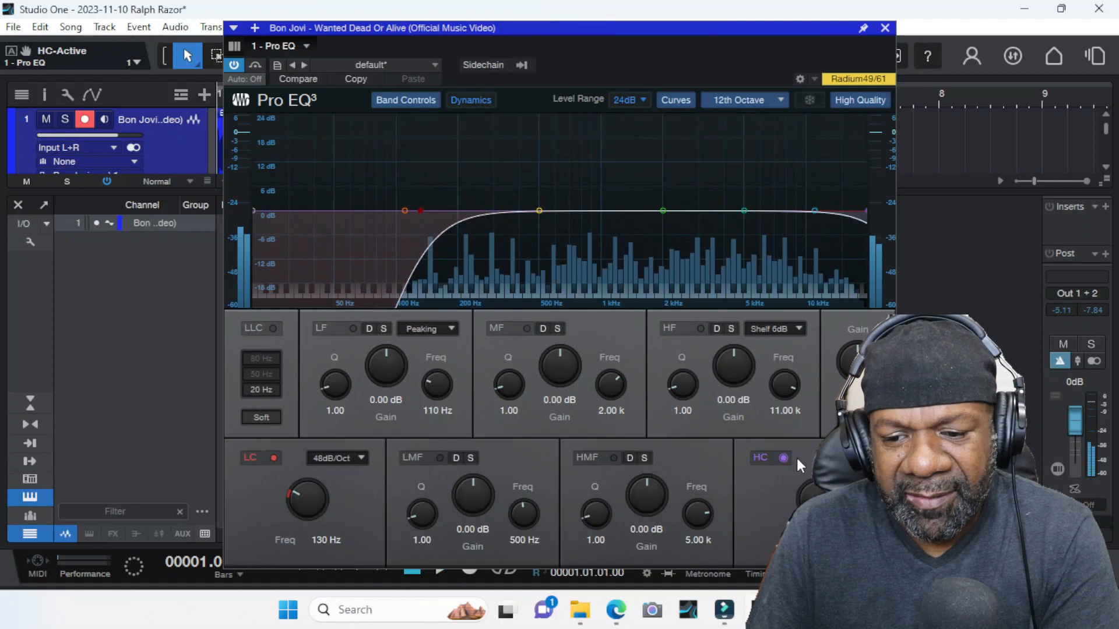
scroll(807, 493, "down", 10)
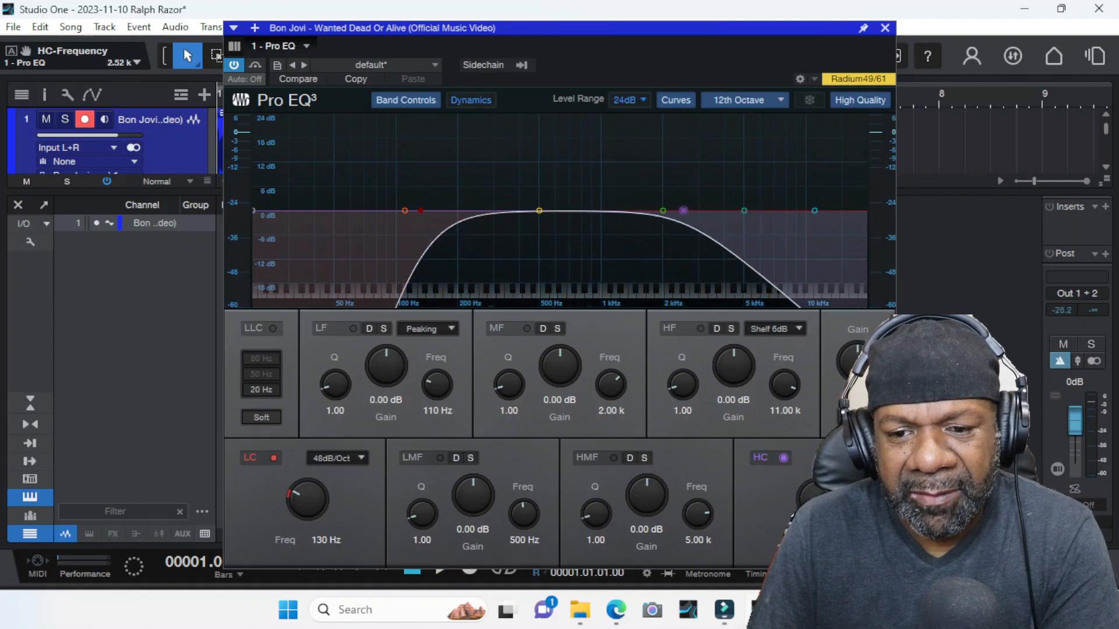
key("space")
scroll(810, 496, "up", 5)
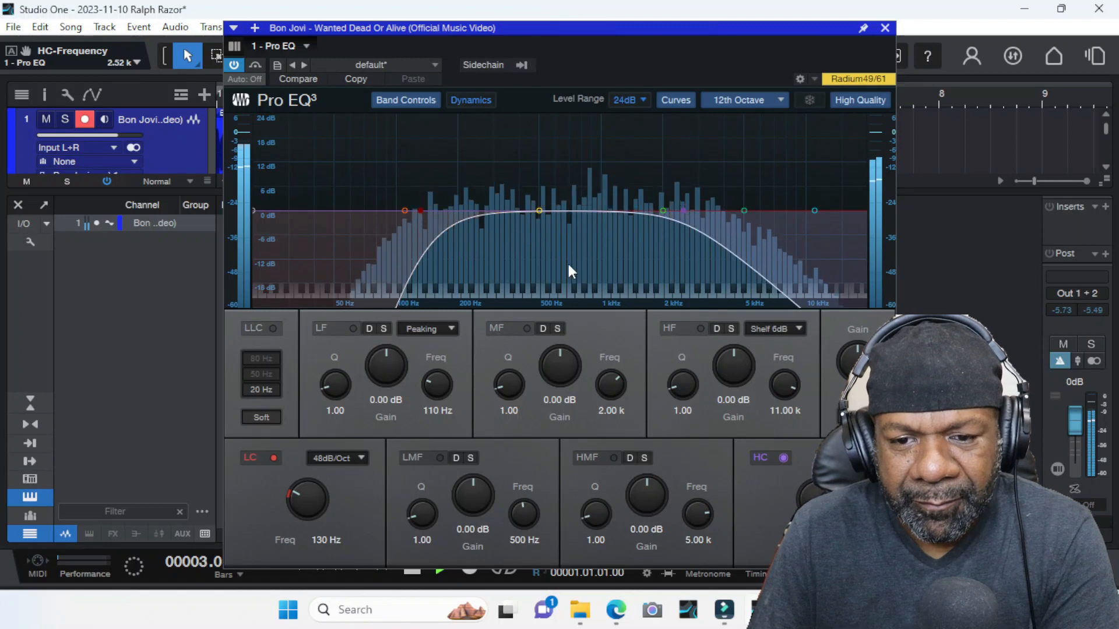
left_click_drag(538, 205, 558, 198)
key("space")
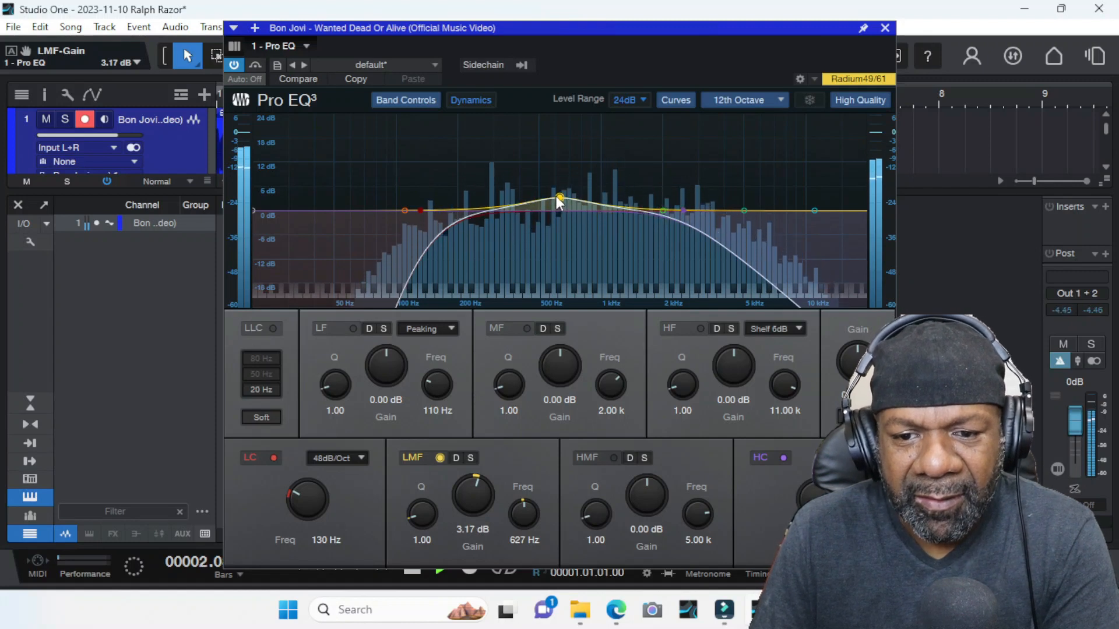
- Stop playback, and swap the Pro EQ window and mixer for the browser
left_click(885, 27)
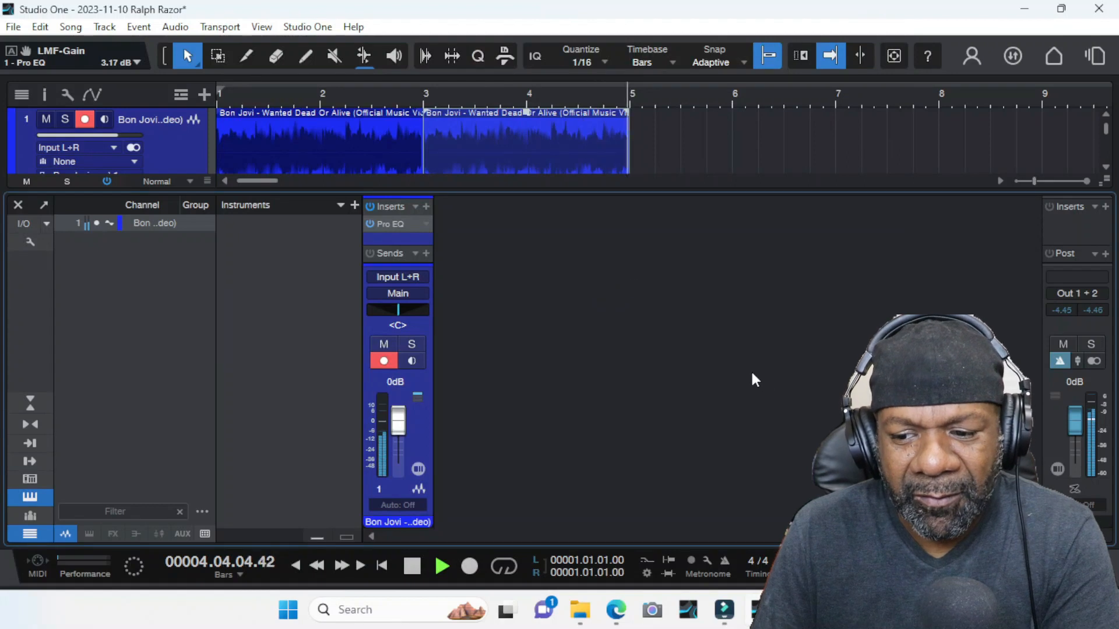
key("space")
key("F5")
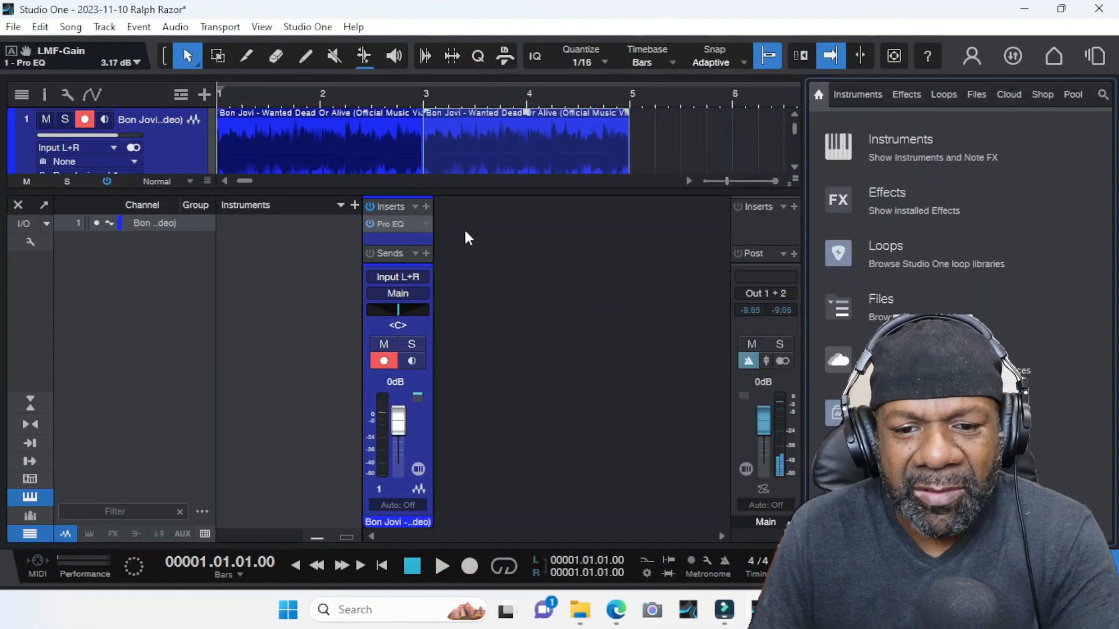
key("F3")
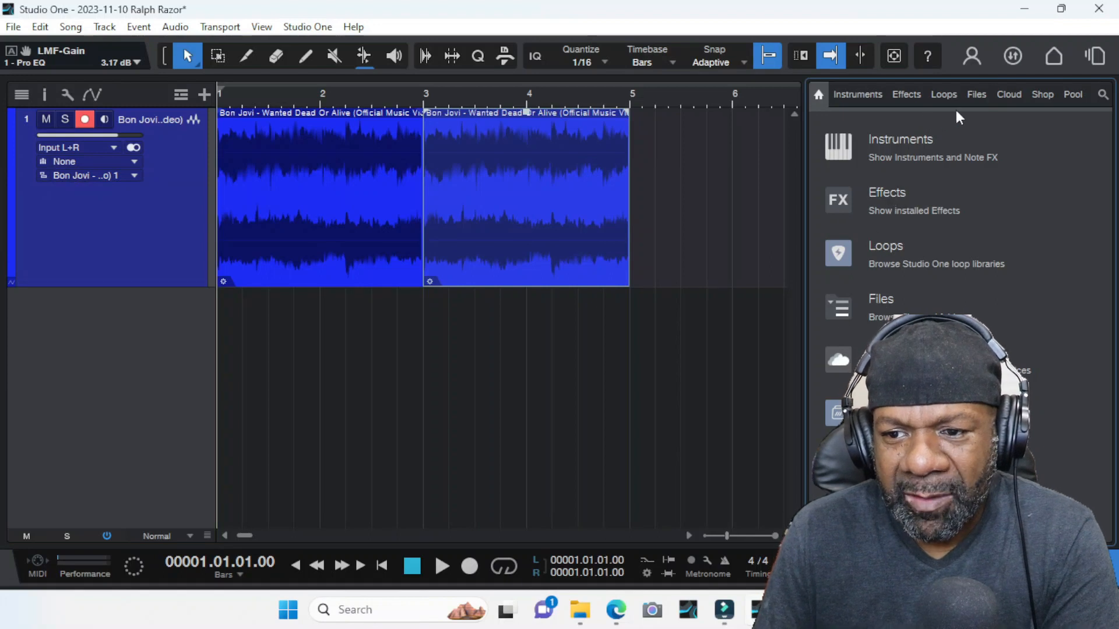
- Audition samples such as Anonymous 808 and All Star 808 in the Diamond Wav UNCHAINED Drum Kit's 808 folder, and collapse the kit
left_click(977, 95)
scroll(883, 296, "down", 3)
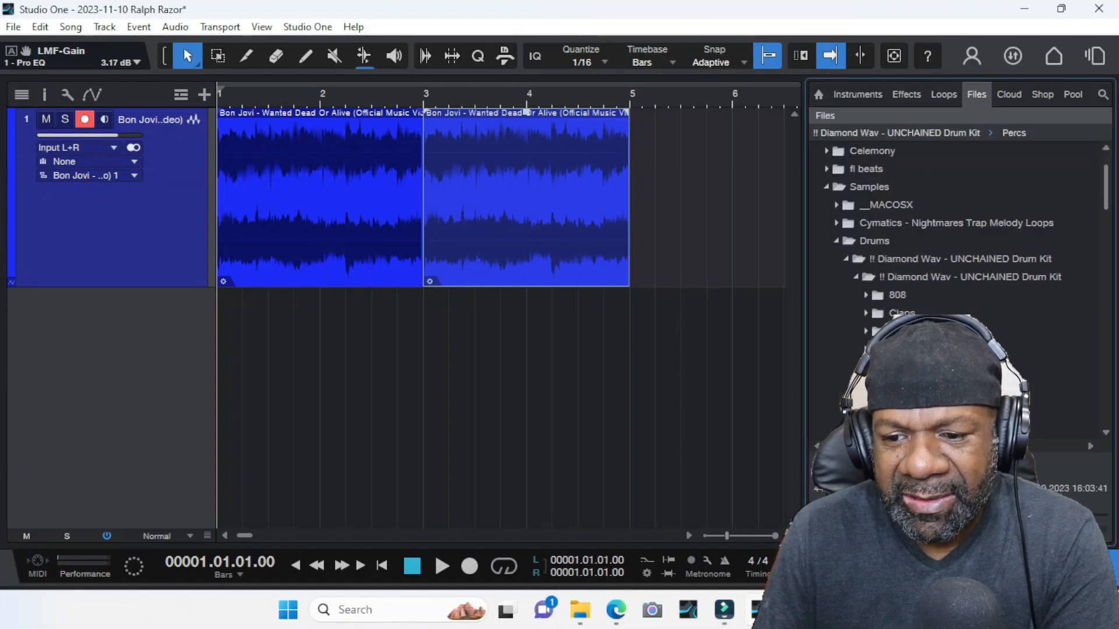
left_click(881, 243)
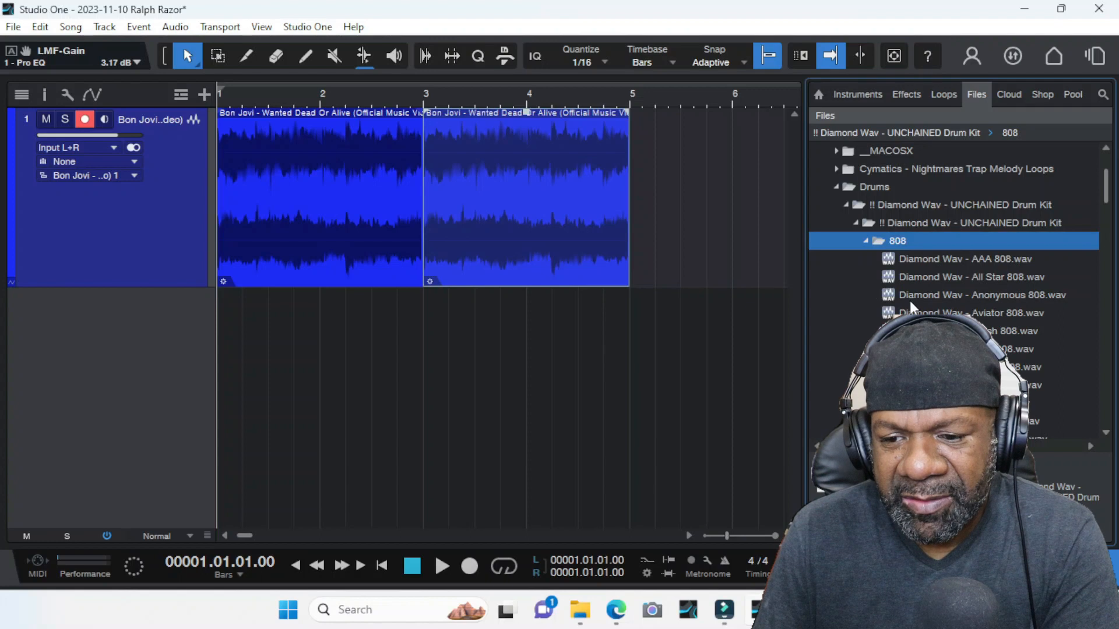
left_click(909, 295)
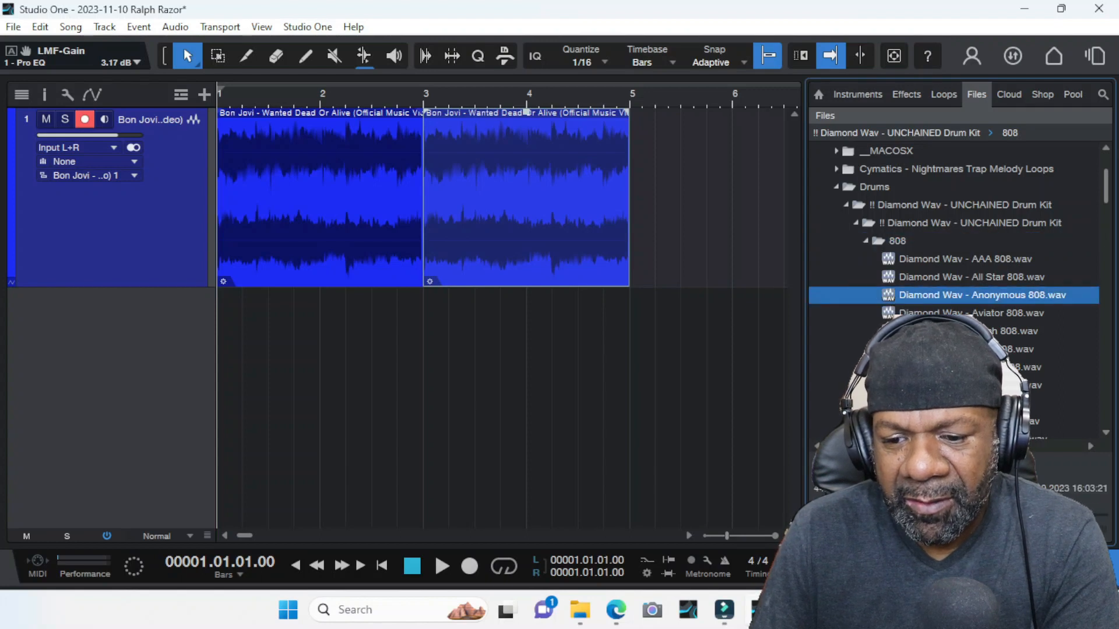
left_click(897, 284)
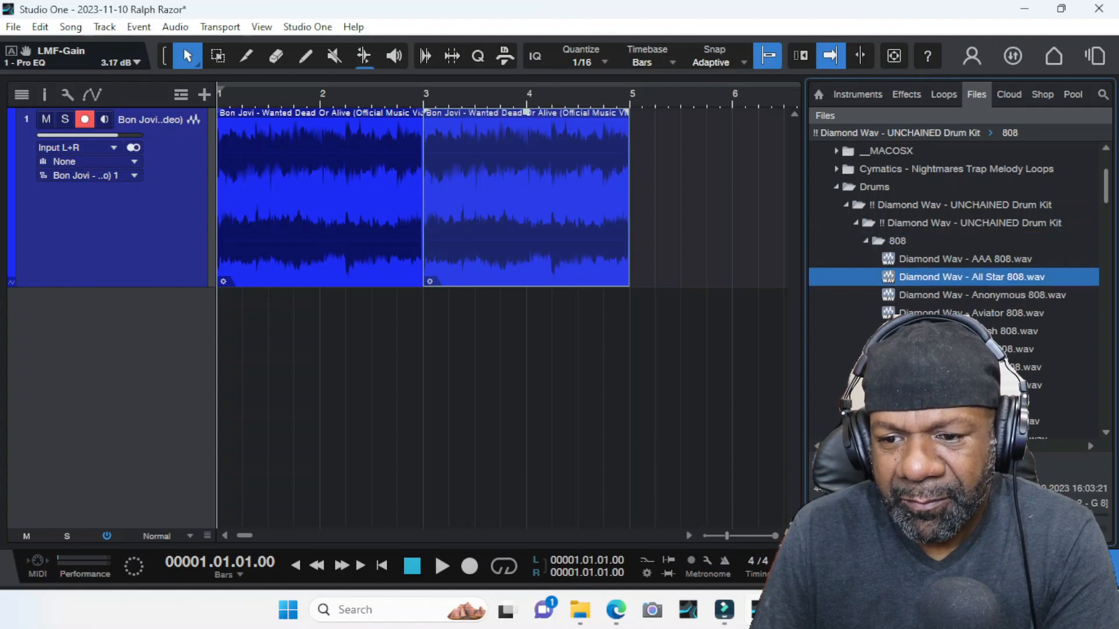
left_click(922, 386)
left_click(845, 208)
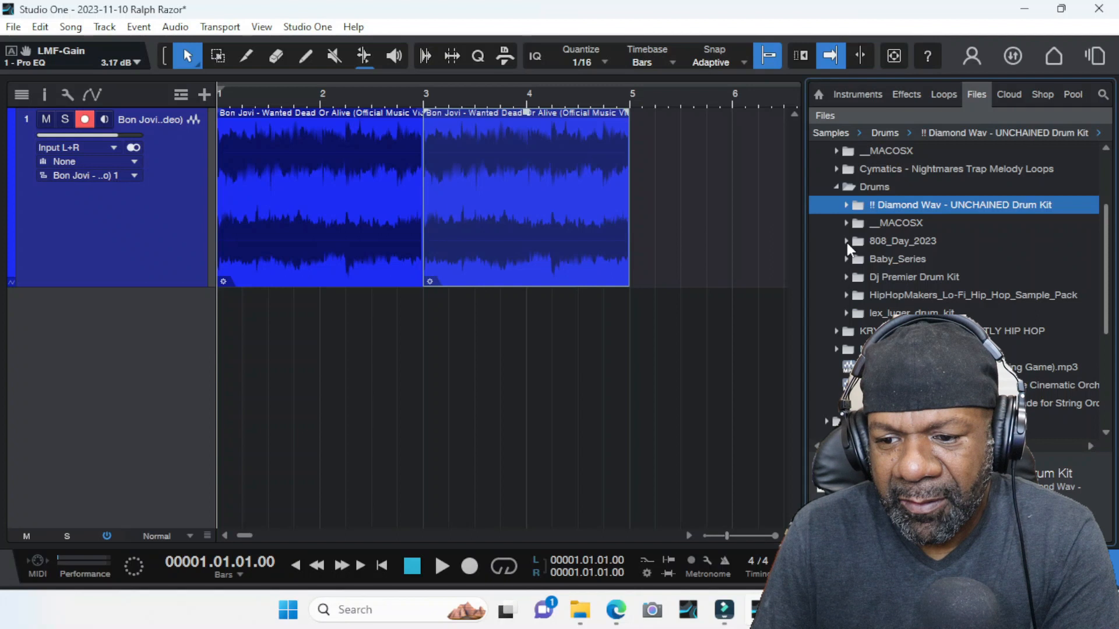
- Preview bass and flute samples in the KS_SHH_01_Dark Invasion_Sample_Gm_69 folder of KRYPTIC SAMPLES STRICTLY HIP HOP
left_click(838, 331)
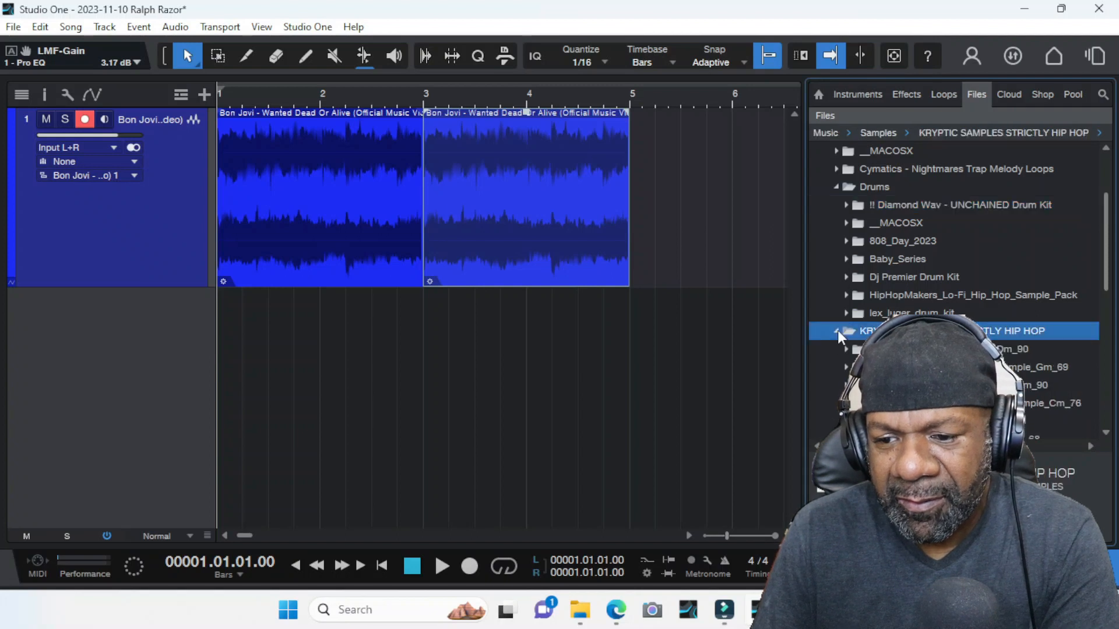
left_click(847, 368)
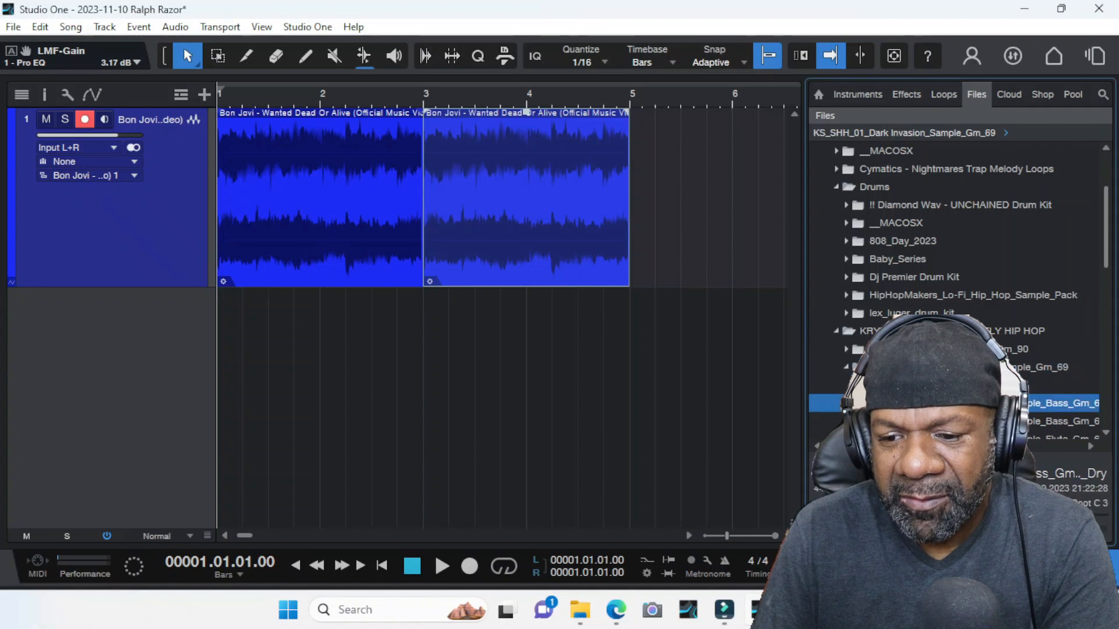
scroll(944, 331, "down", 2)
left_click(944, 331)
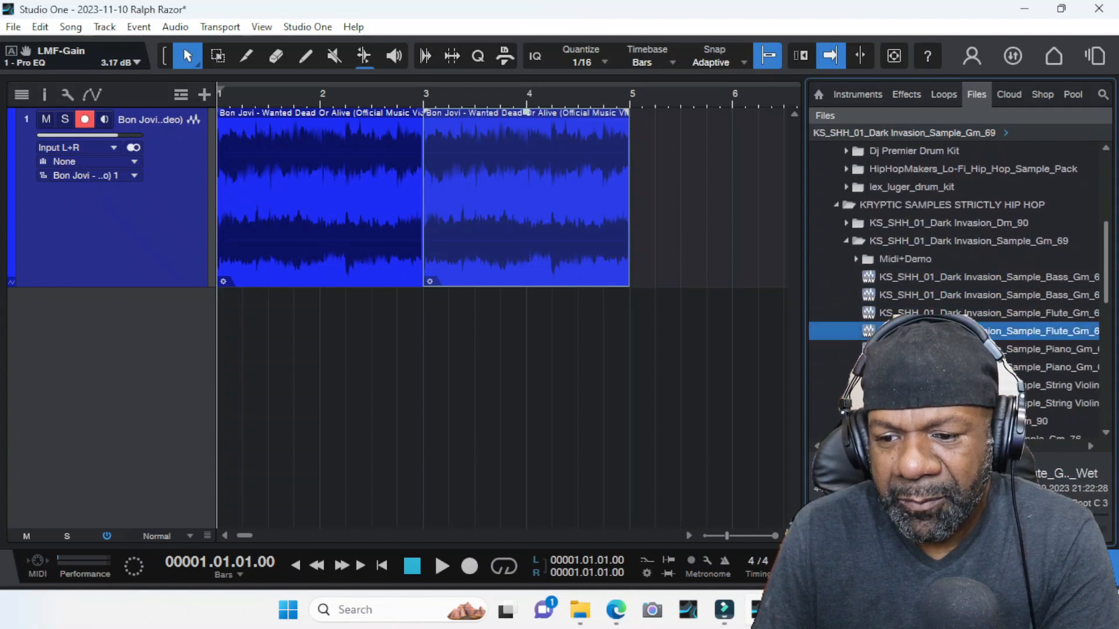
scroll(944, 331, "down", 3)
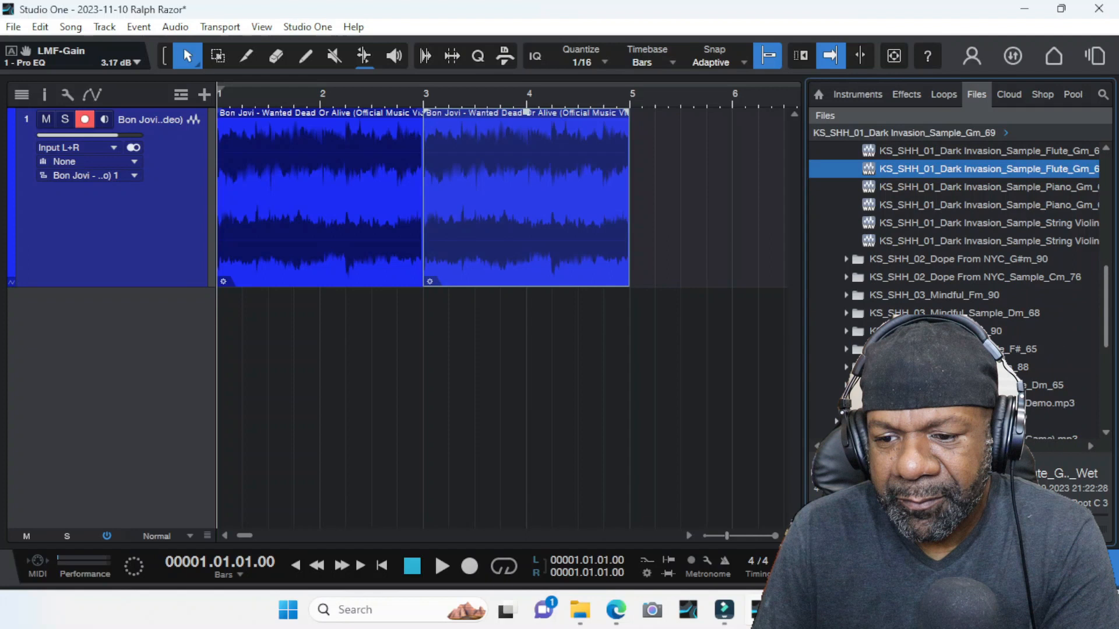
scroll(915, 266, "up", 1)
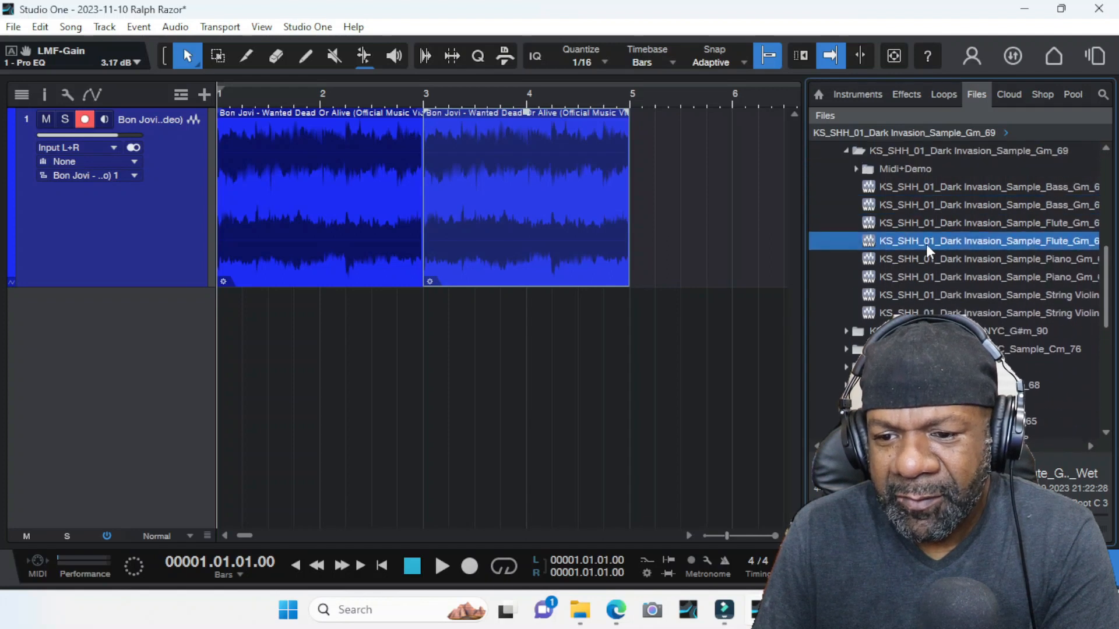
- Add the Dark Invasion Flute Gm_69 Wet sample to a new track at bar 1 and audition it with the Bon Jovi loop
left_click(925, 243)
left_click_drag(928, 240, 249, 315)
key("f")
key("space")
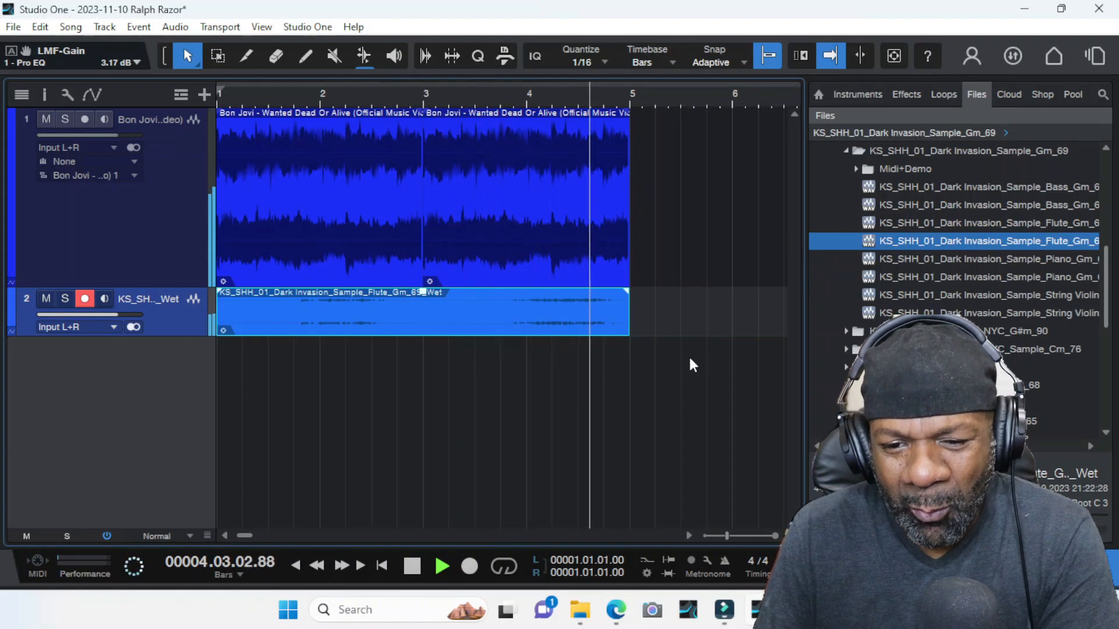
key("space")
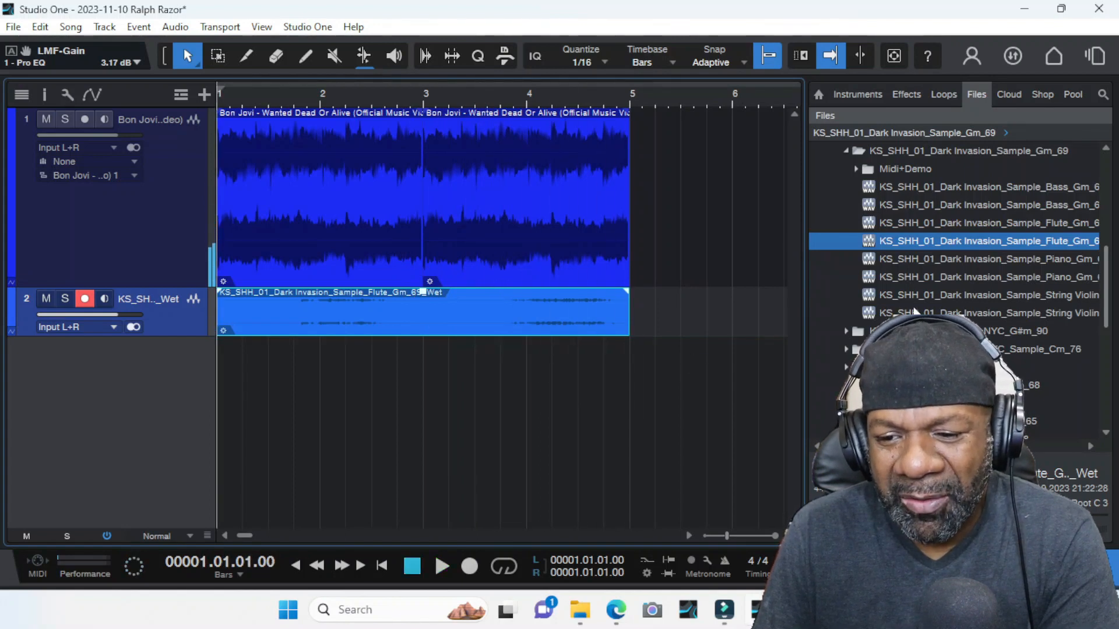
- Collapse the KRYPTIC SAMPLES folder and find the 808s folder inside Baby_Series, Drum Kit - 808s
scroll(910, 299, "down", 4)
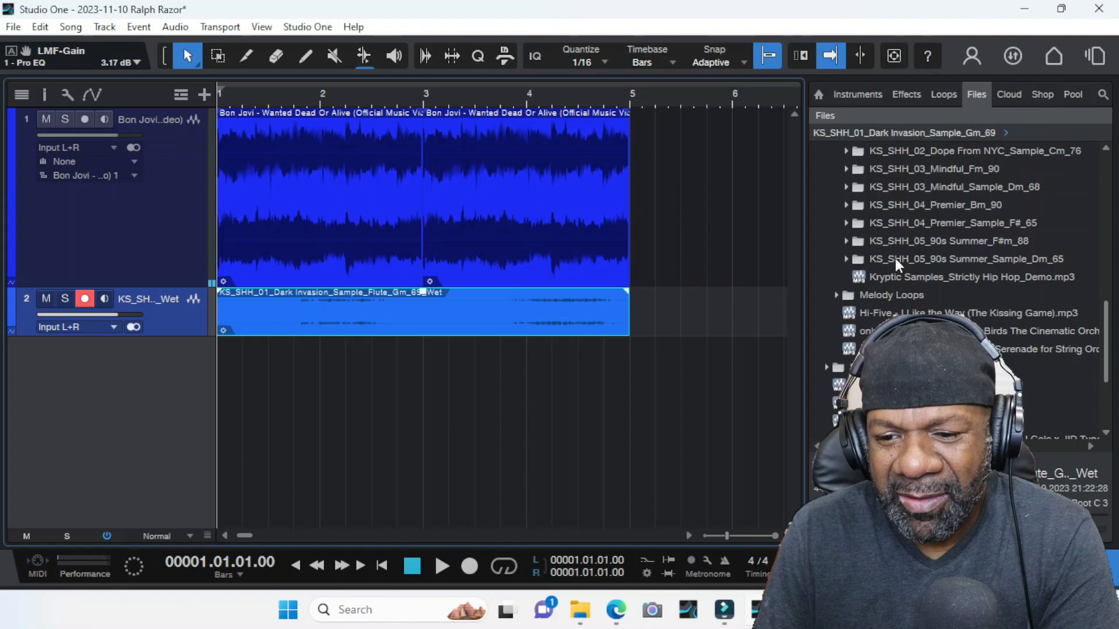
scroll(853, 314, "up", 5)
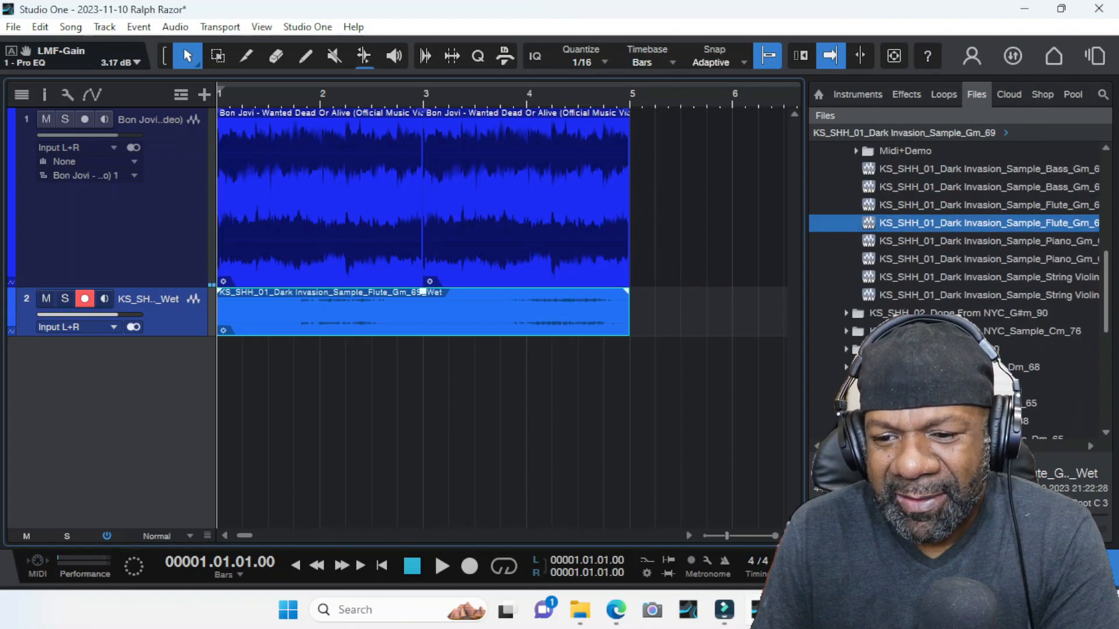
left_click(835, 240)
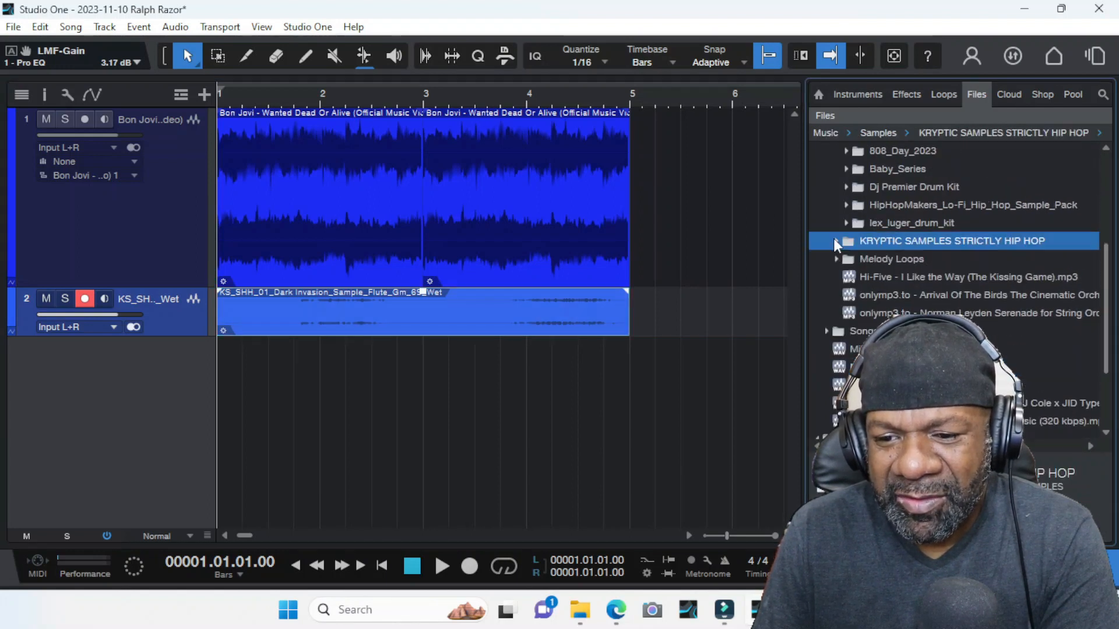
left_click(846, 205)
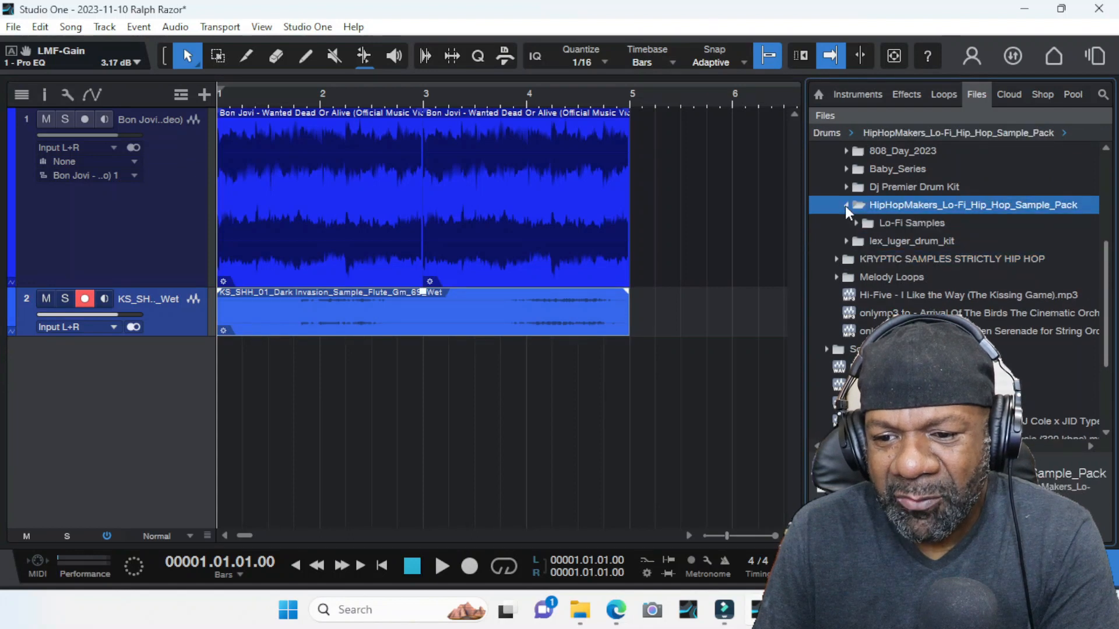
left_click(845, 205)
left_click(846, 168)
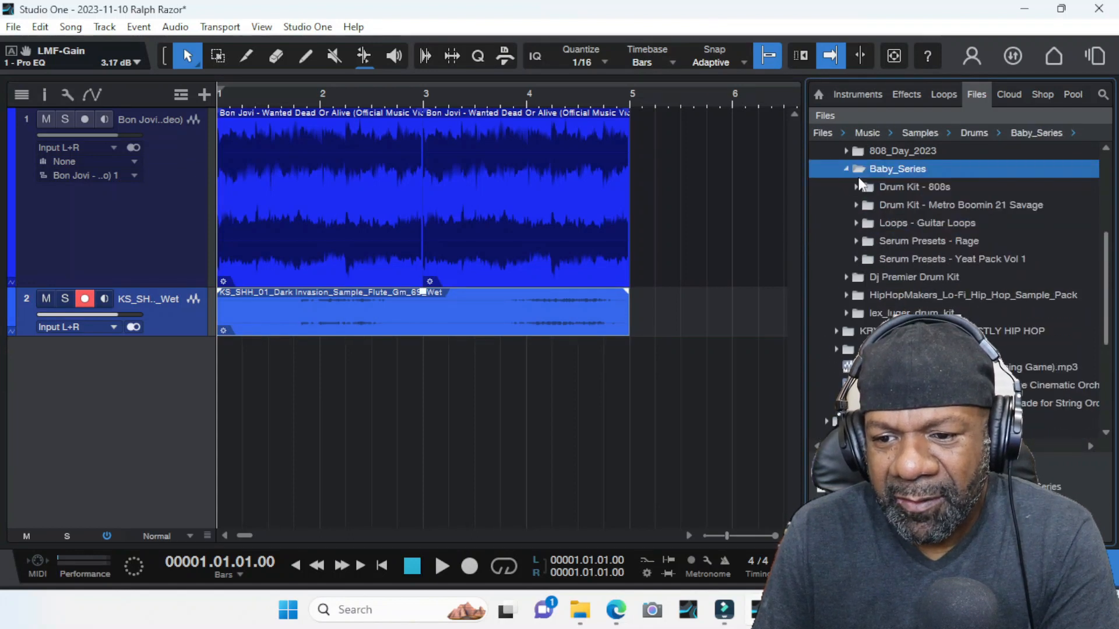
left_click(859, 187)
left_click(855, 188)
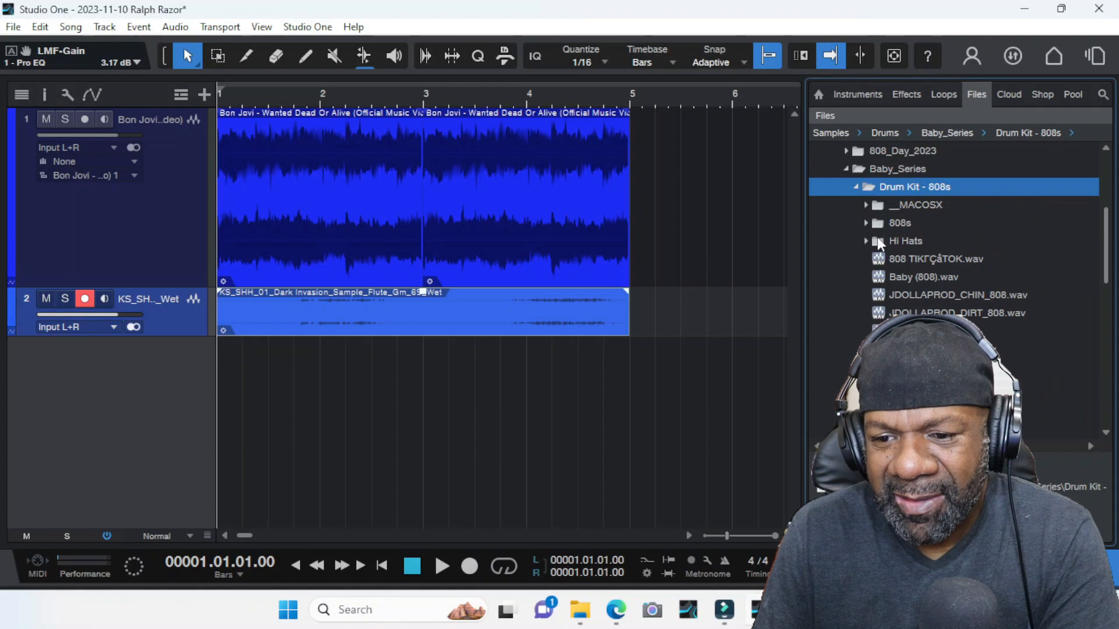
left_click(866, 222)
- Audition the Aural, Burn, Buzz and following 808 samples in the 808s folder
left_click(906, 242)
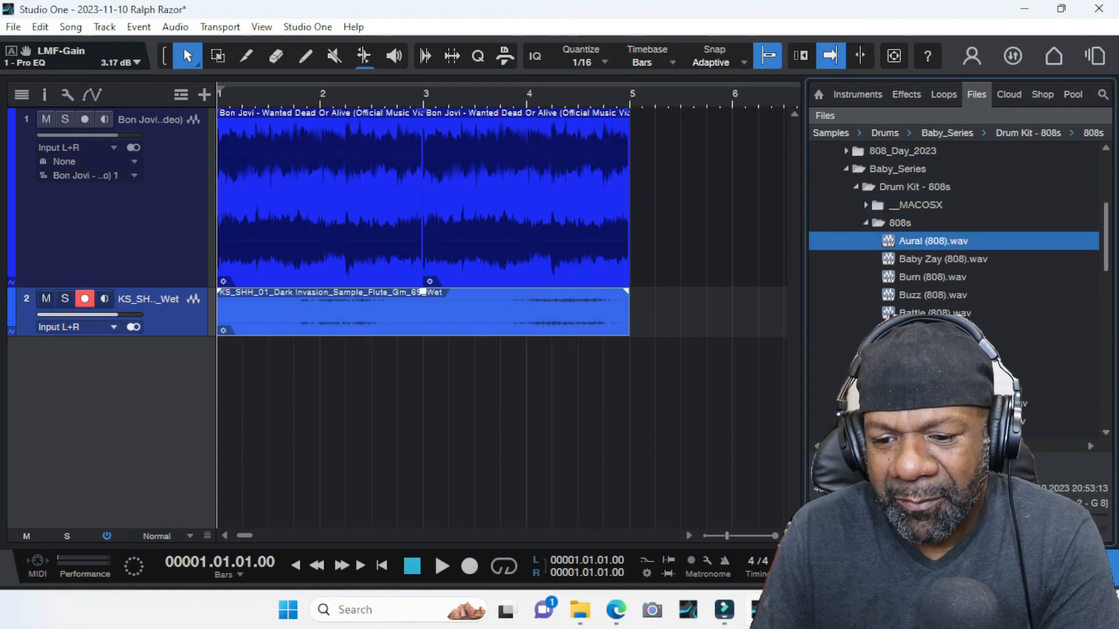
left_click(927, 279)
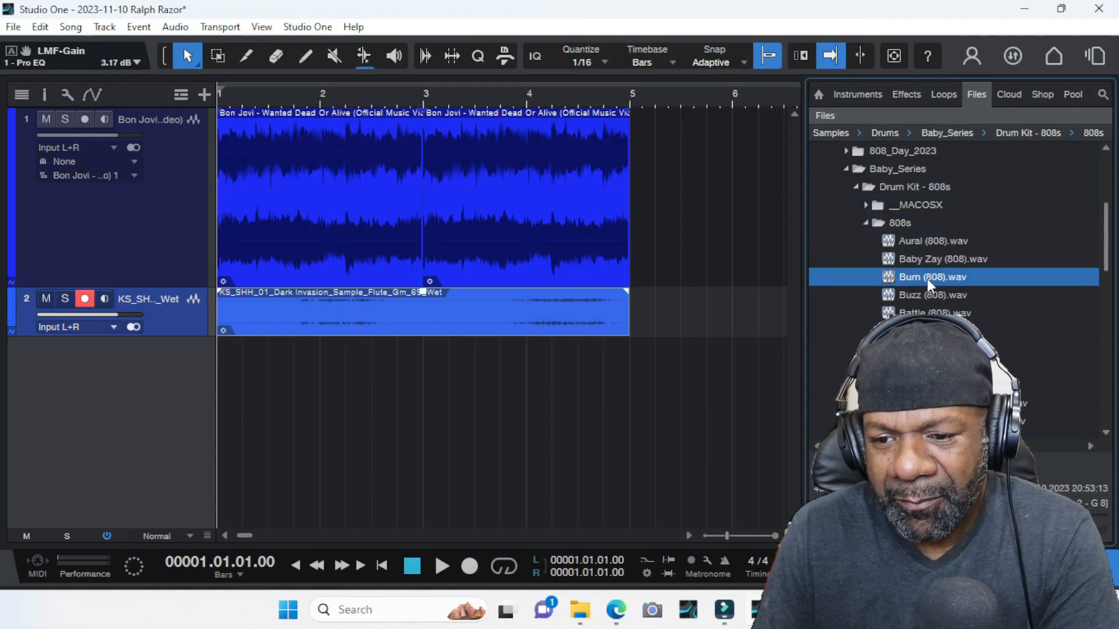
left_click(926, 294)
left_click(927, 312)
left_click(926, 331)
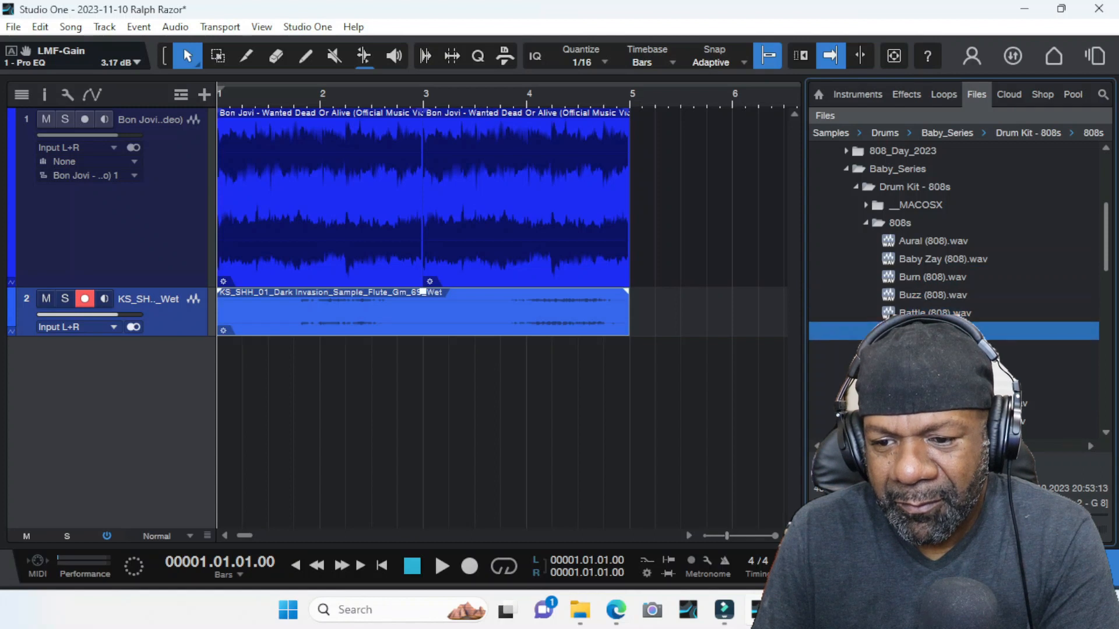
- Send Aural (808).wav to a new SampleOne instrument and close its window
left_click(928, 240)
right_click(929, 240)
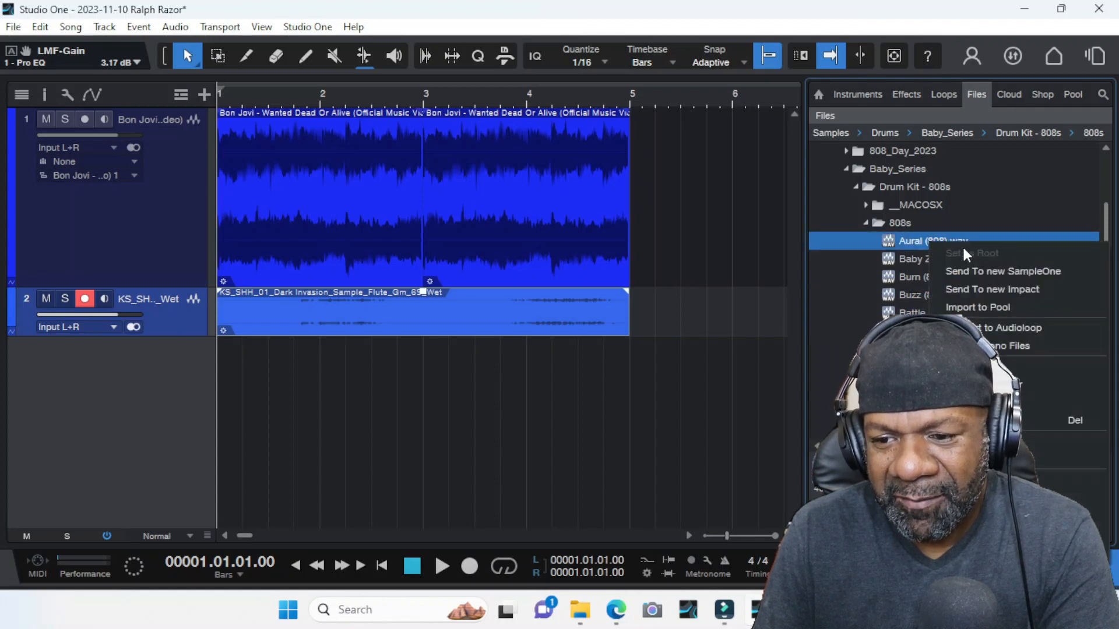
left_click(976, 271)
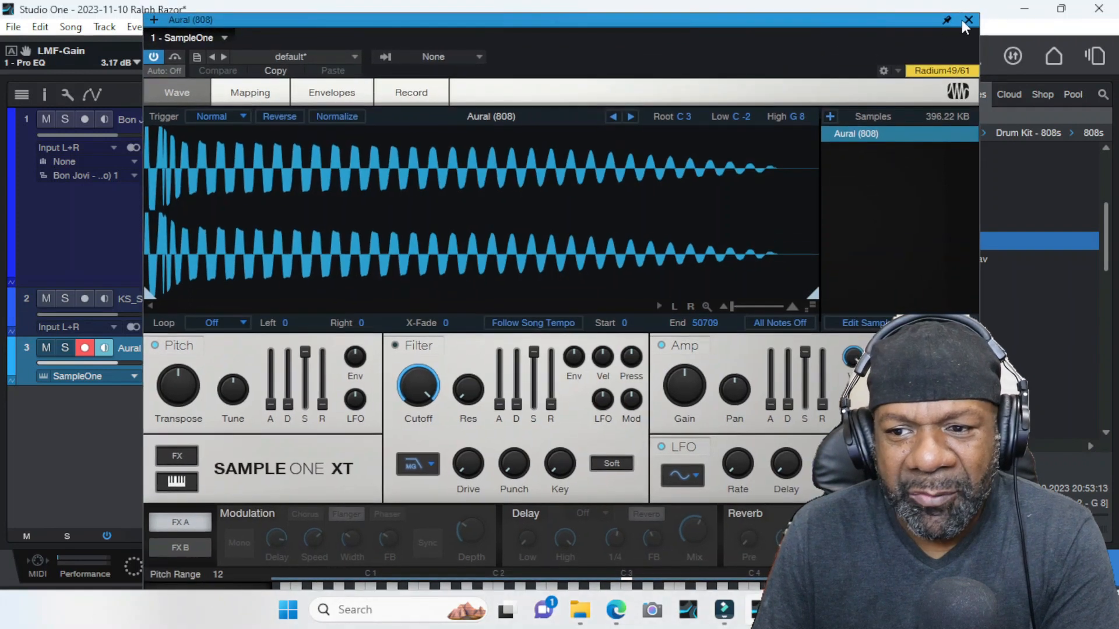
left_click(968, 19)
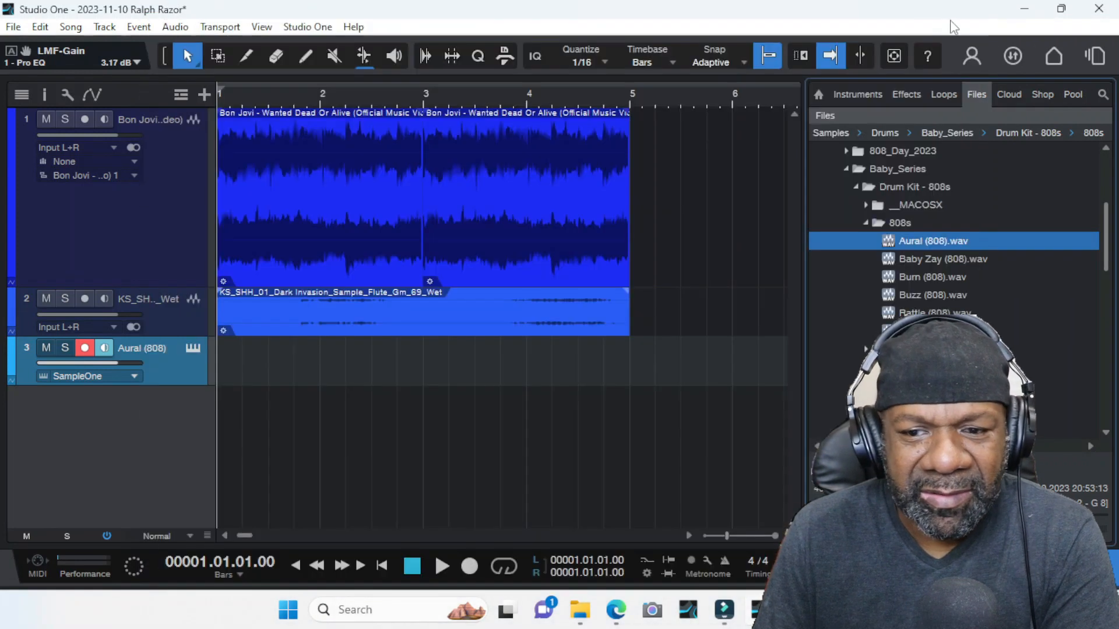
- Draw a two-bar part from bar 1 to bar 3 on the Aural (808) track and open it in the note editor
left_click(306, 56)
left_click_drag(221, 352, 325, 354)
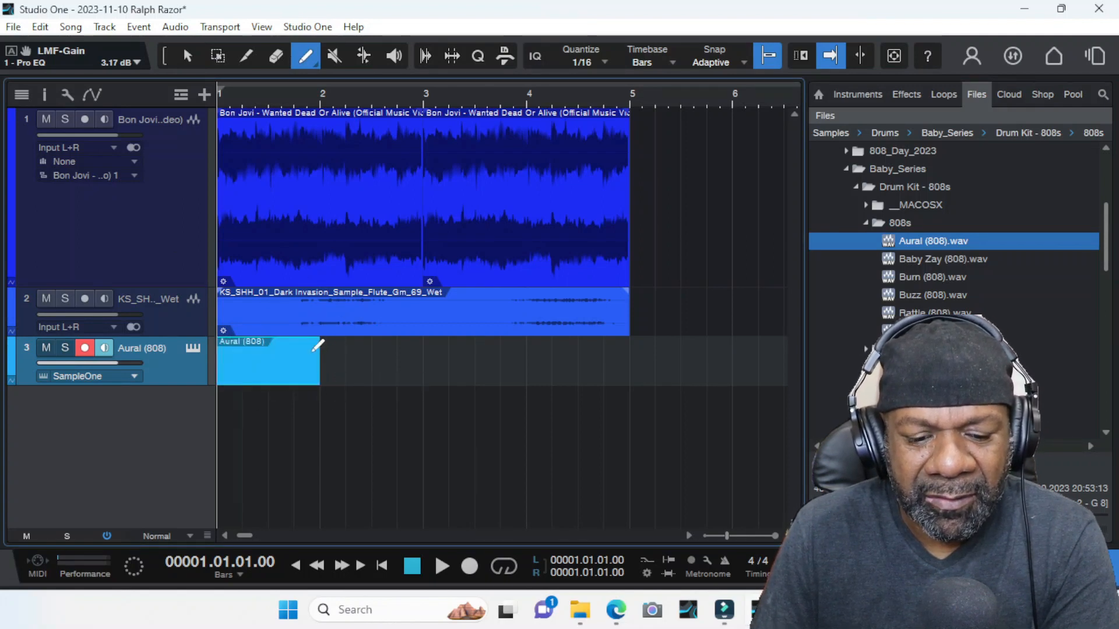
key("ctrl+z")
left_click_drag(226, 356, 430, 354)
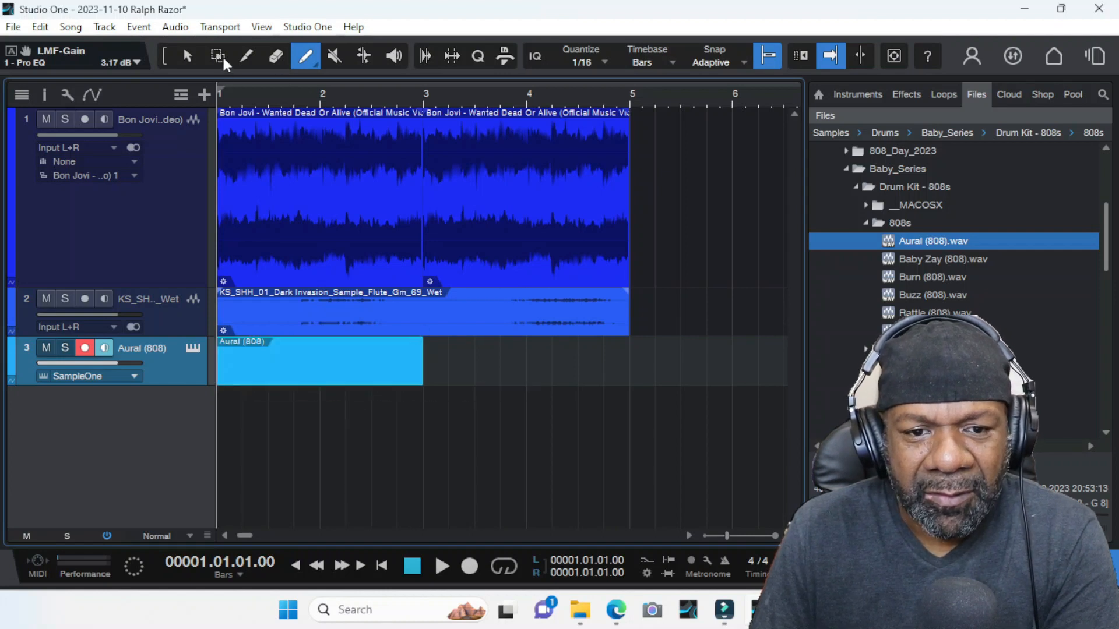
double_click(263, 348)
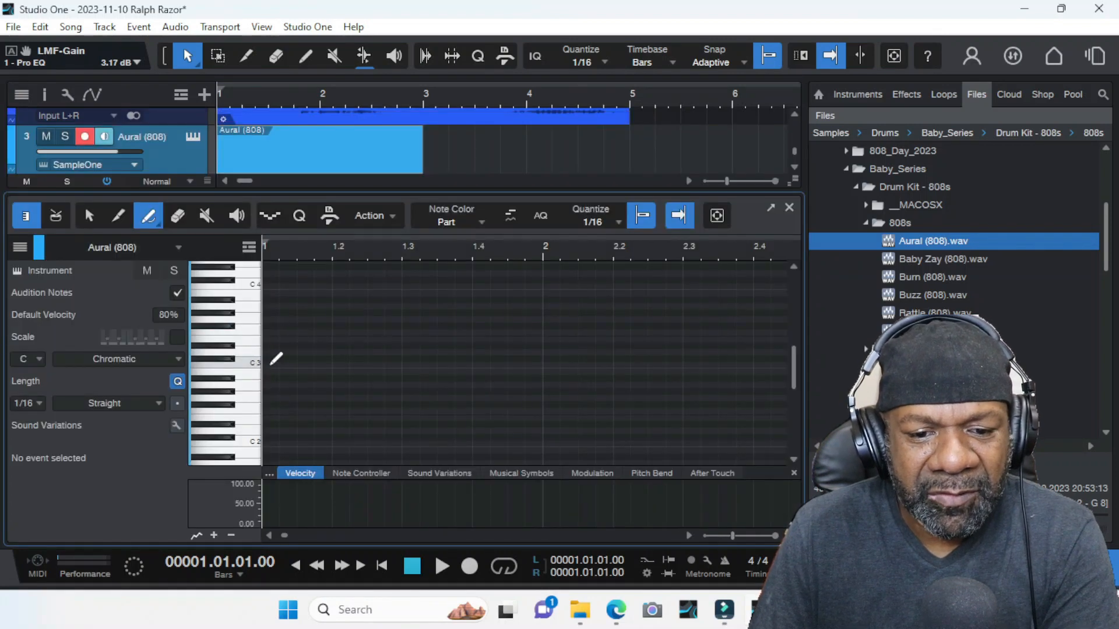
- Draw one-beat C3 notes on beats 1 and 2 of bar 1, and move the second to D3 on beat 3
left_click_drag(314, 360, 312, 361)
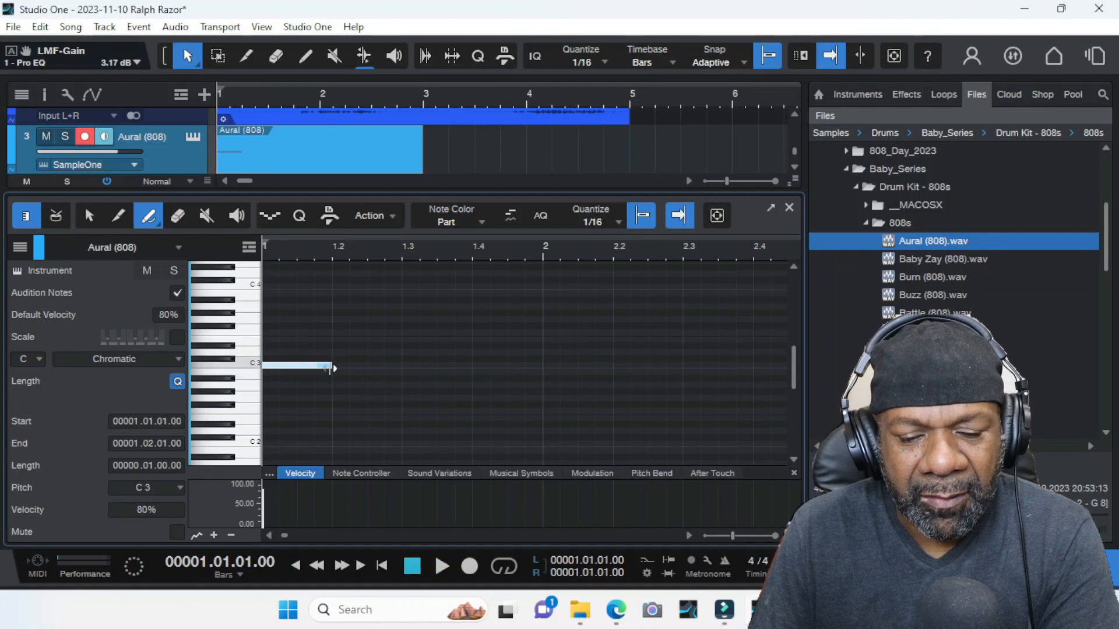
left_click(354, 363)
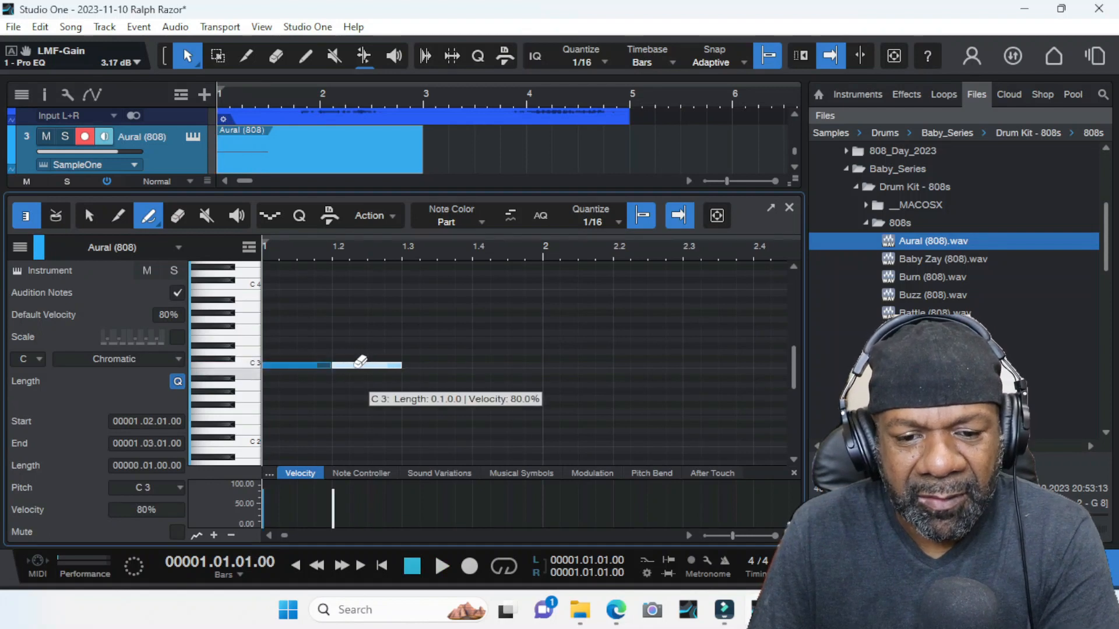
left_click_drag(351, 368, 424, 353)
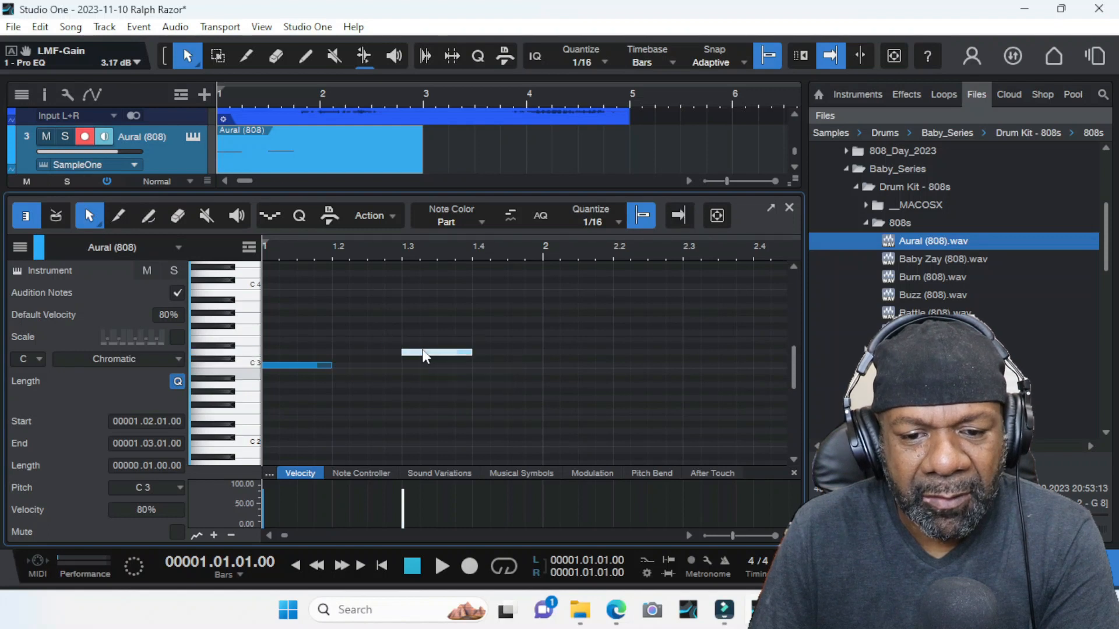
key("space")
key("space")
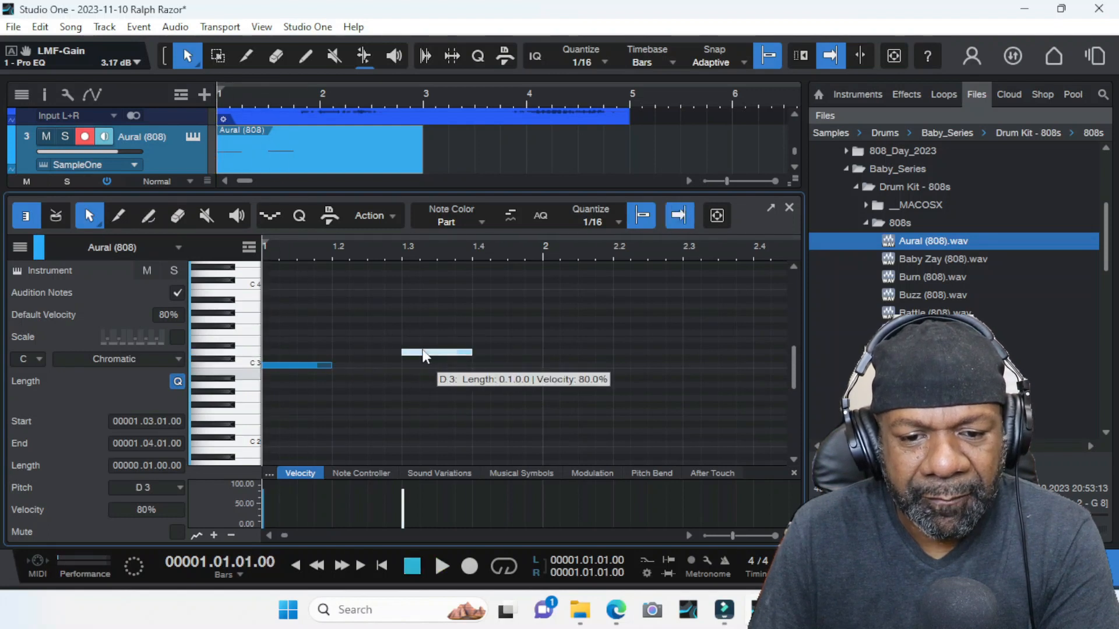
- Move the second 808 note to C3 starting at 1.2.3 and play the pattern with the loop
key("space")
key("space")
left_click_drag(423, 352, 392, 366)
key("space")
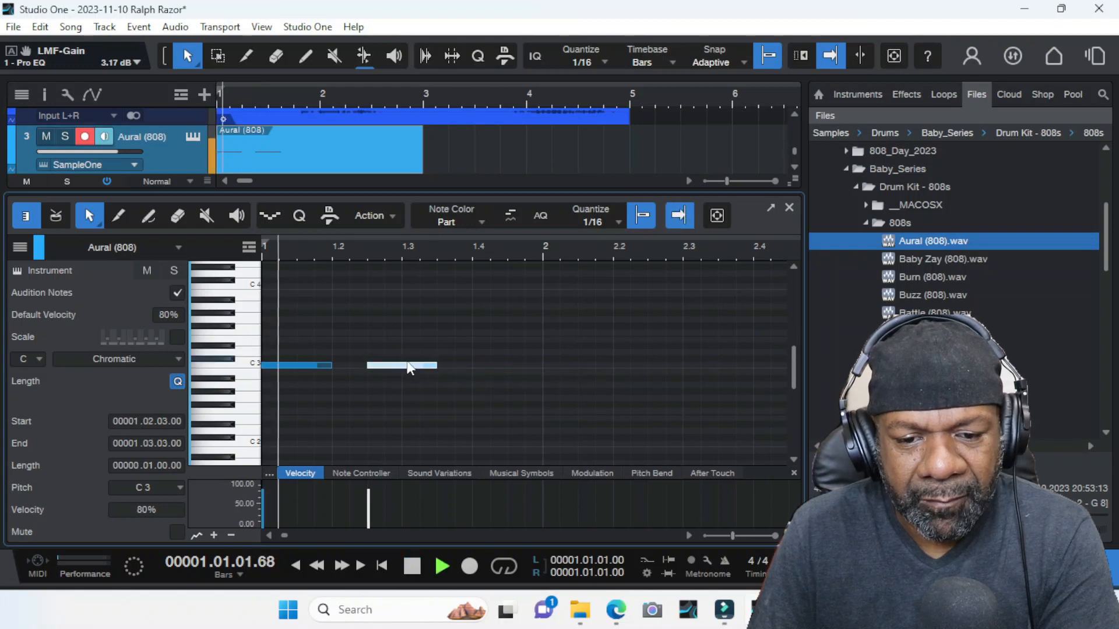
- Duplicate the second 808 note at 1.3.3, add a two-beat C3 note at 1.4.1 and play the pattern
key("space")
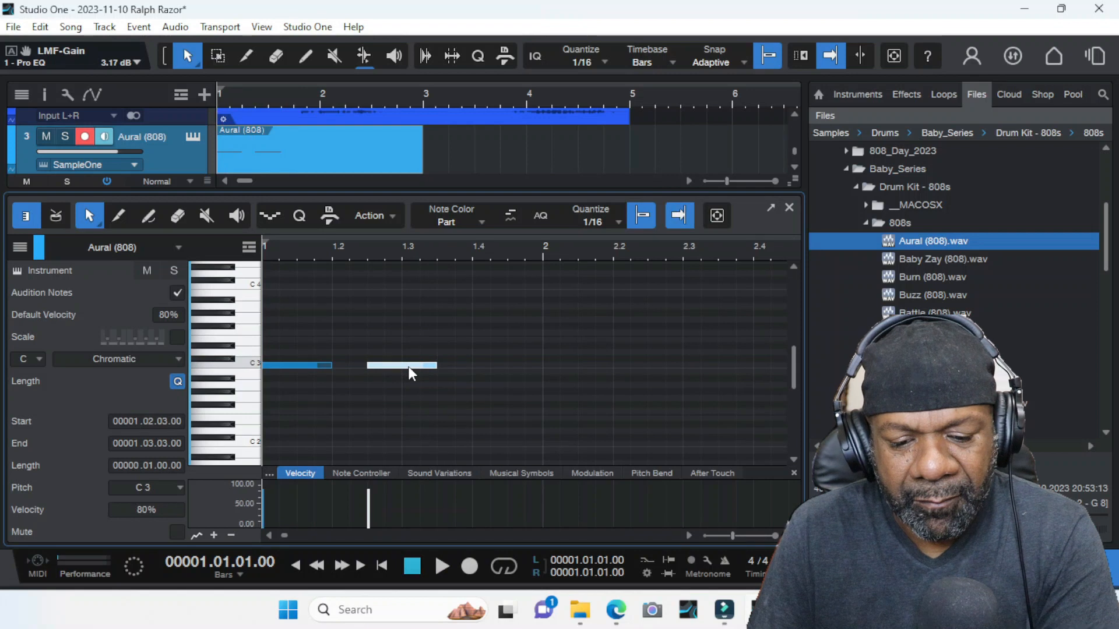
key("d")
key("space")
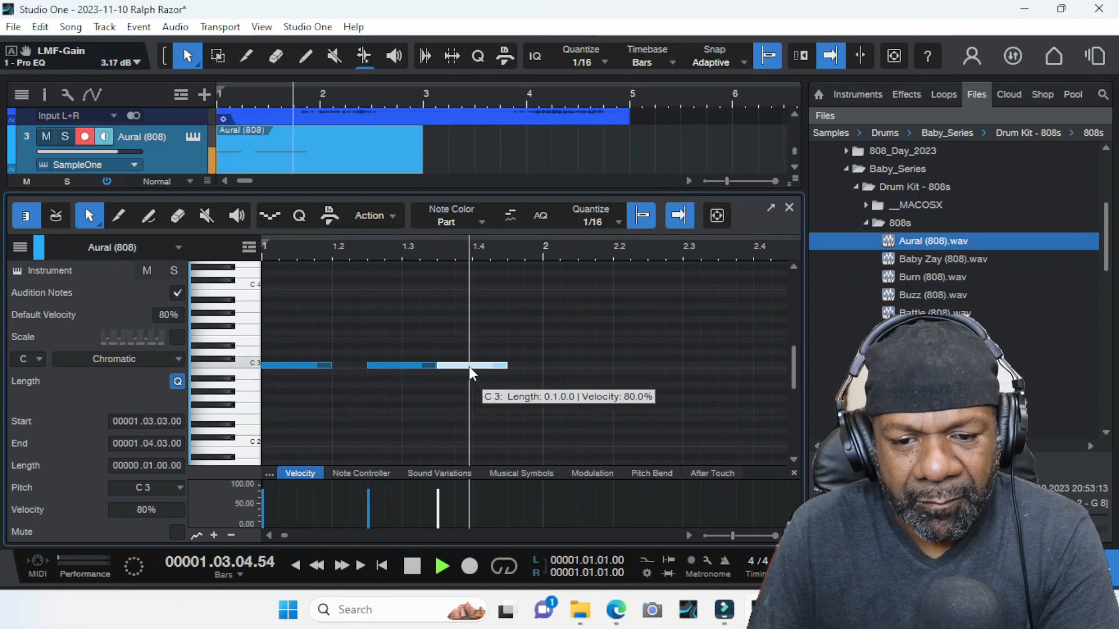
key("space")
left_click_drag(505, 366, 617, 366)
key("space")
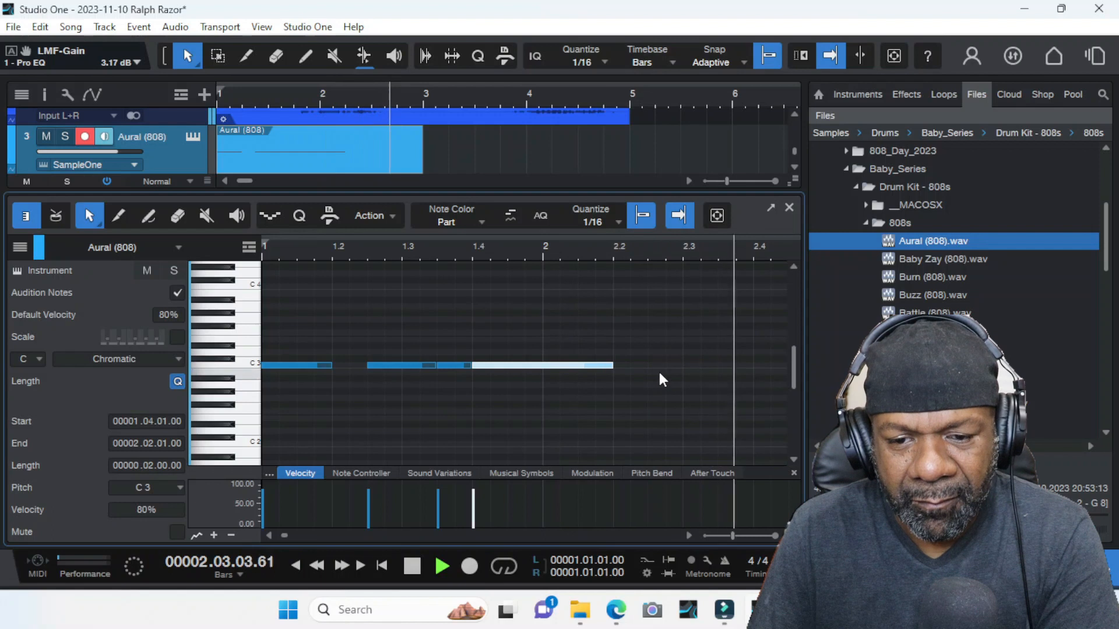
key("space")
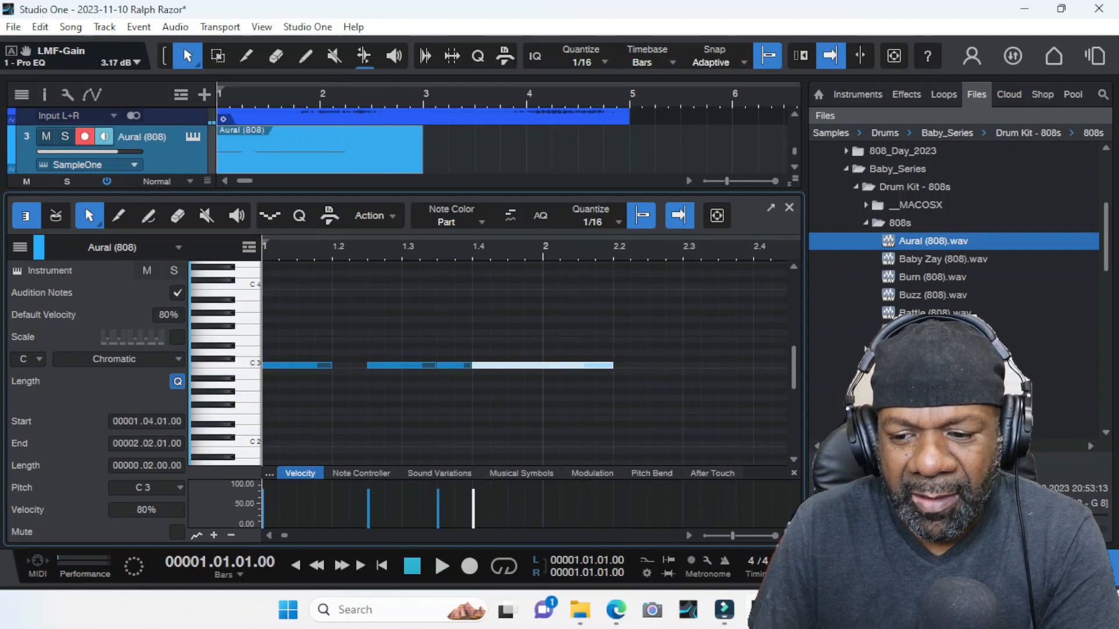
- Lower the Bon Jovi channel's volume to -7.6 dB in the mixer while checking the balance in playback
key("F5")
key("F3")
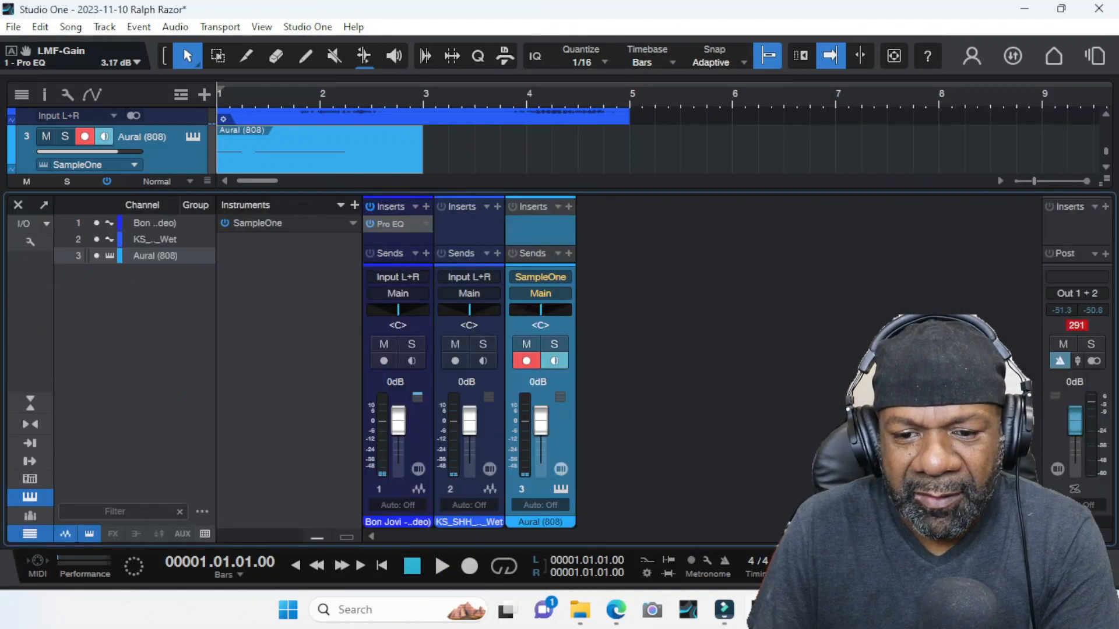
key("space")
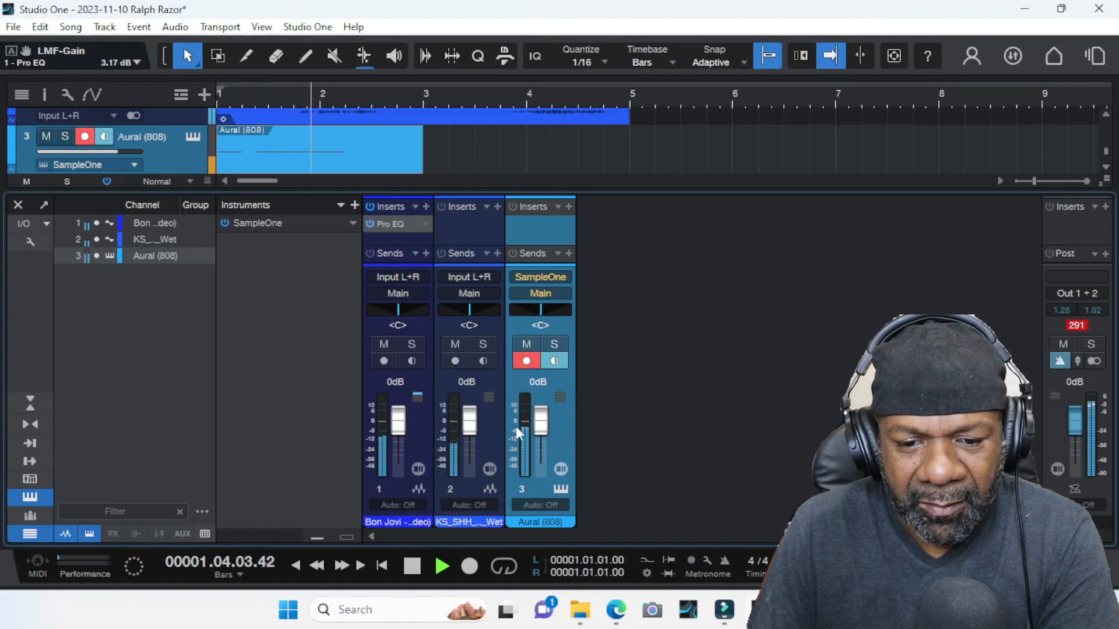
key("space")
left_click(395, 424)
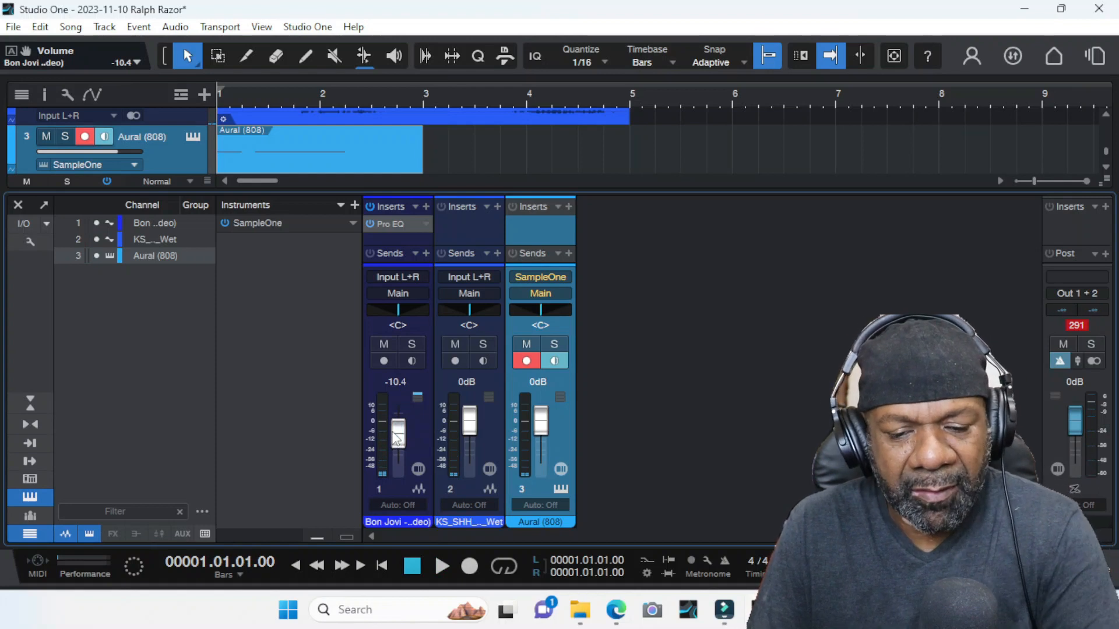
key("space")
left_click_drag(402, 440, 402, 437)
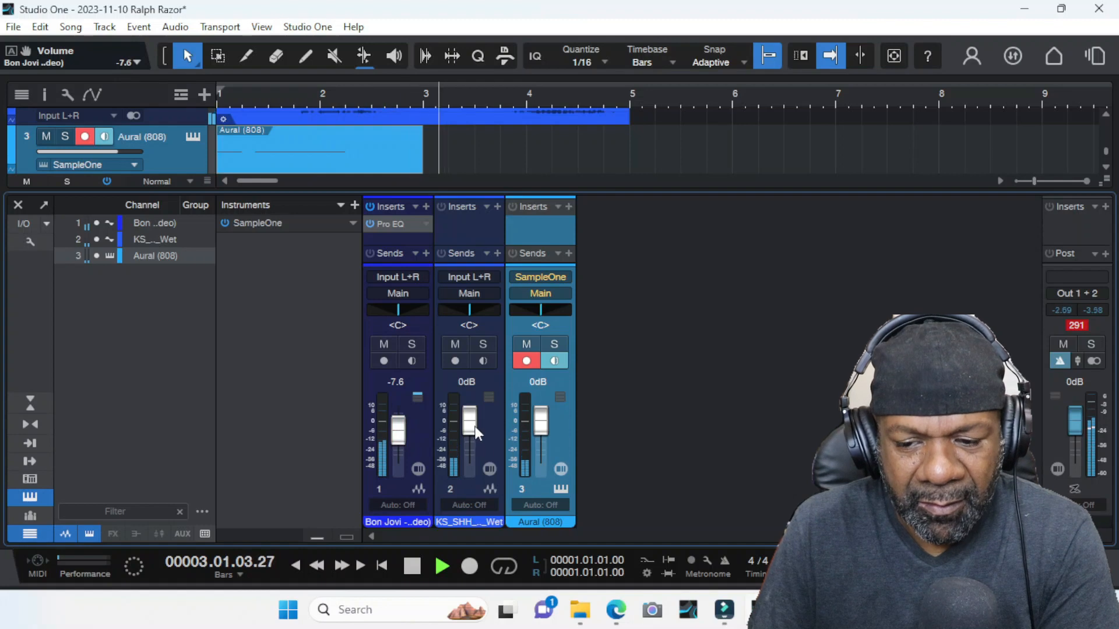
key("space")
key("F3")
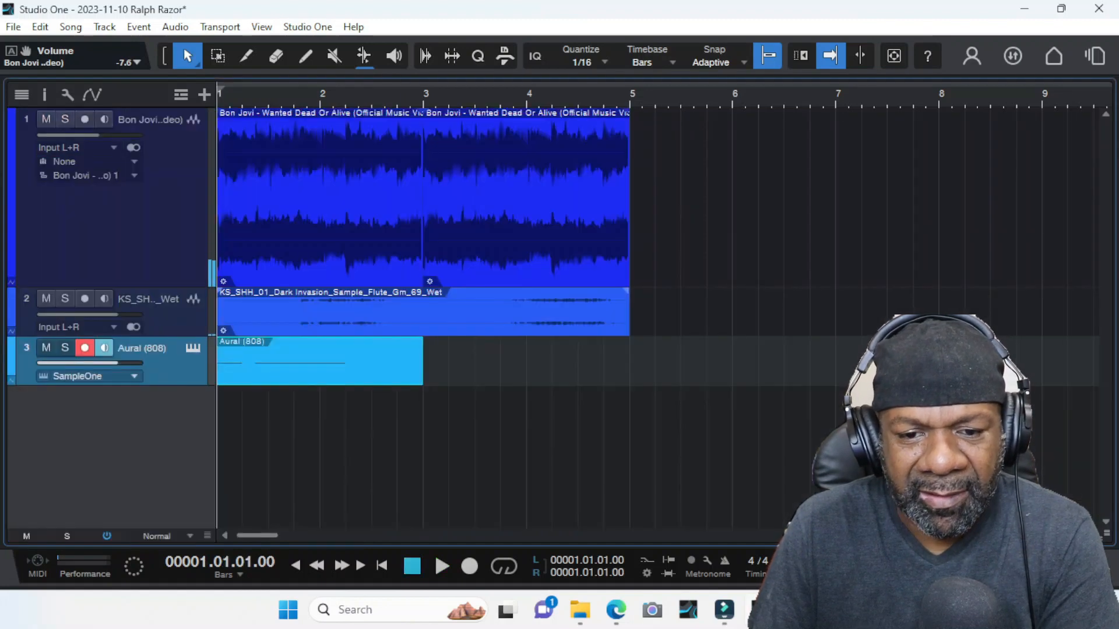
- Play the rebalanced mix and open the Aural (808) part in the note editor
key("space")
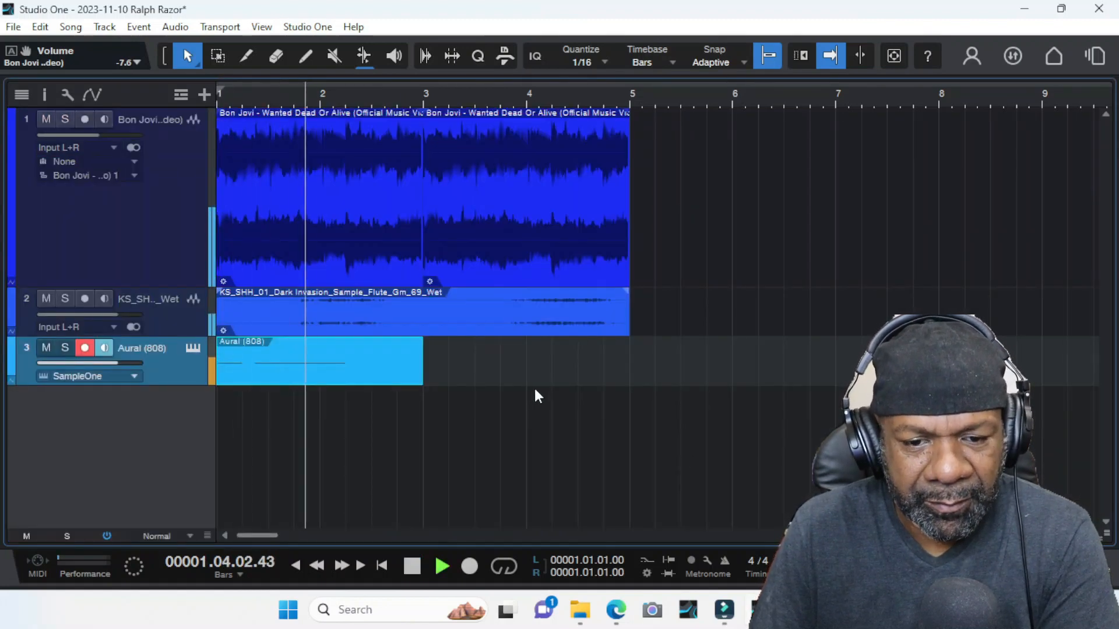
key("space")
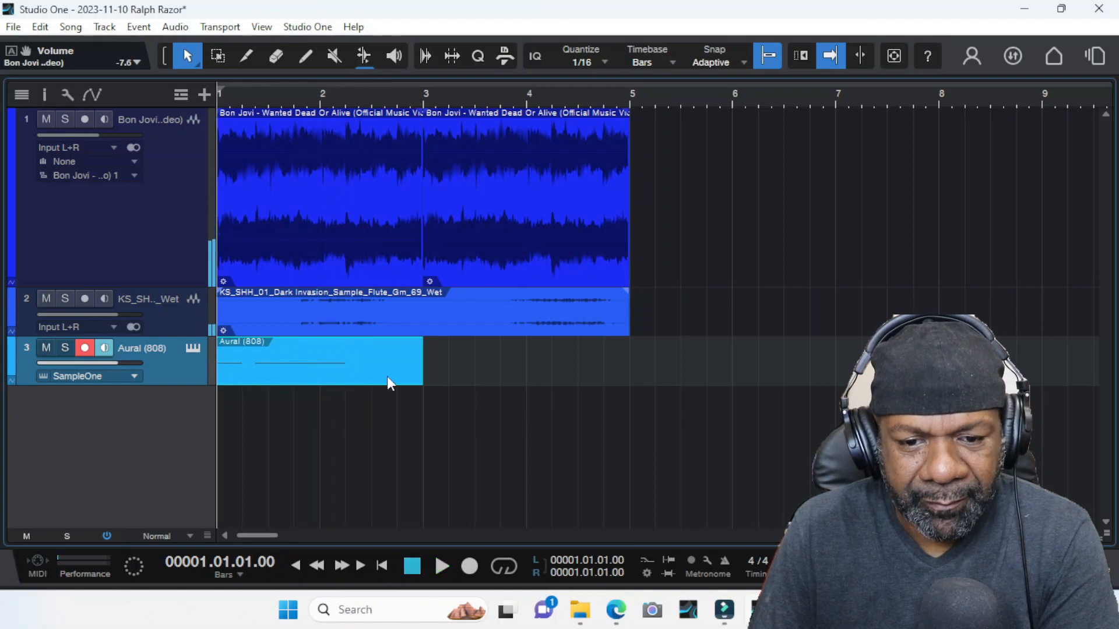
double_click(387, 378)
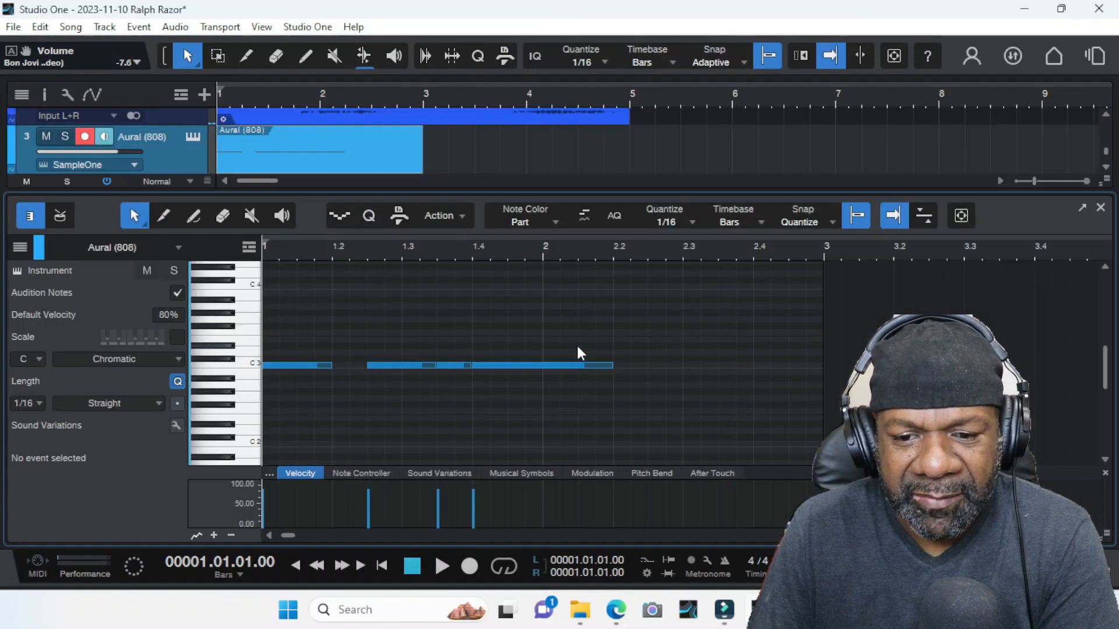
- Try a two-beat F#3 note at 2.3.1 and at 2.2.1 in the 808 part, and delete it
left_click(576, 370)
key("d")
left_click_drag(662, 367, 722, 325)
key("space")
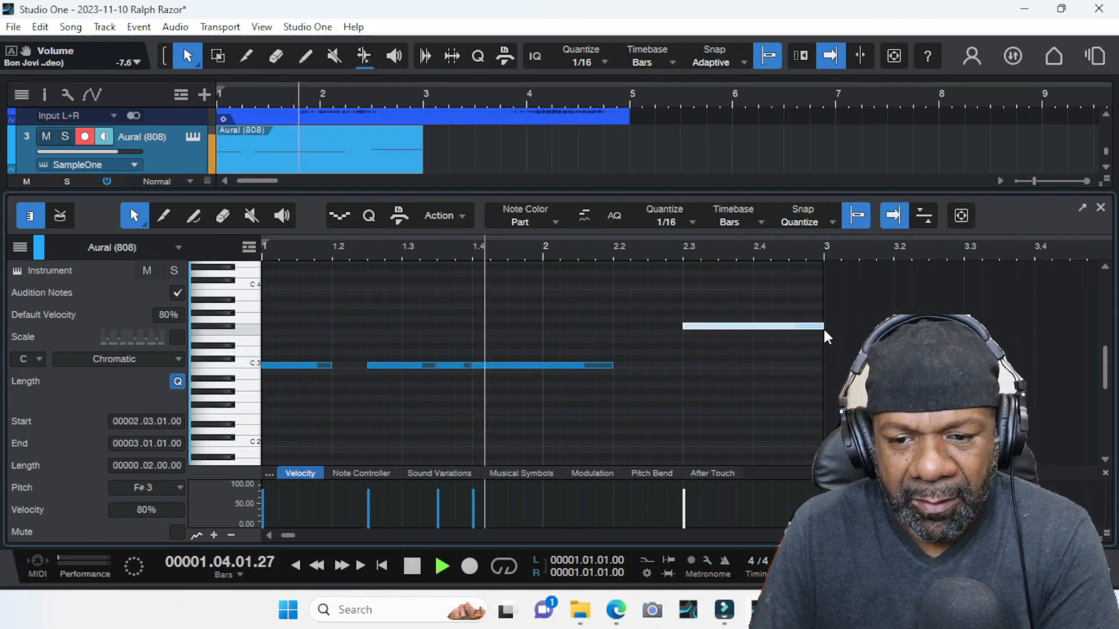
left_click_drag(749, 326, 687, 329)
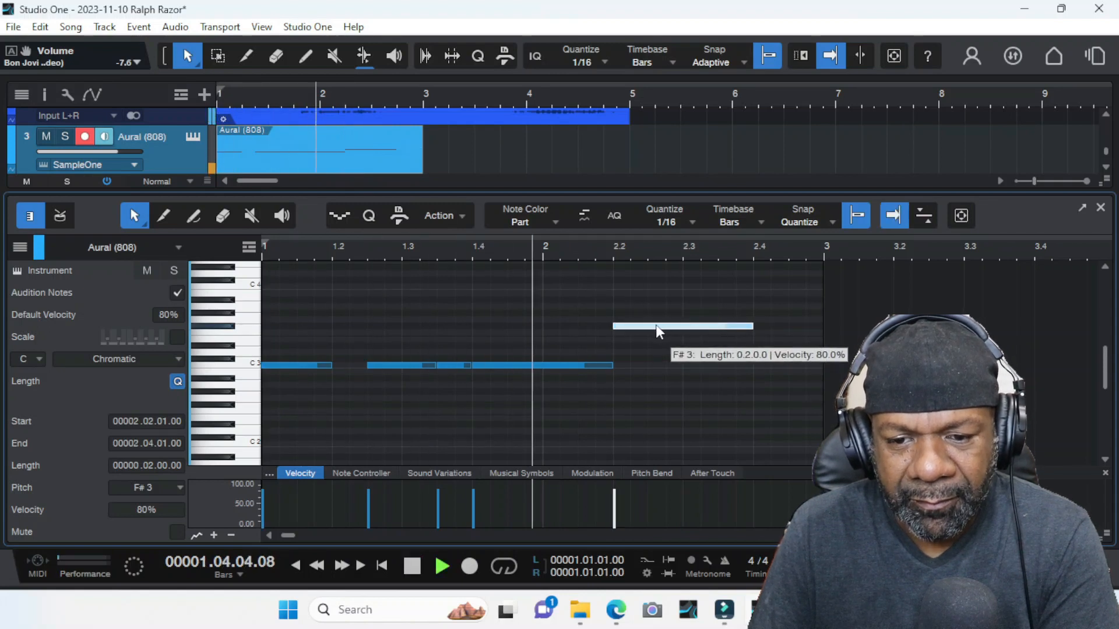
key("Delete")
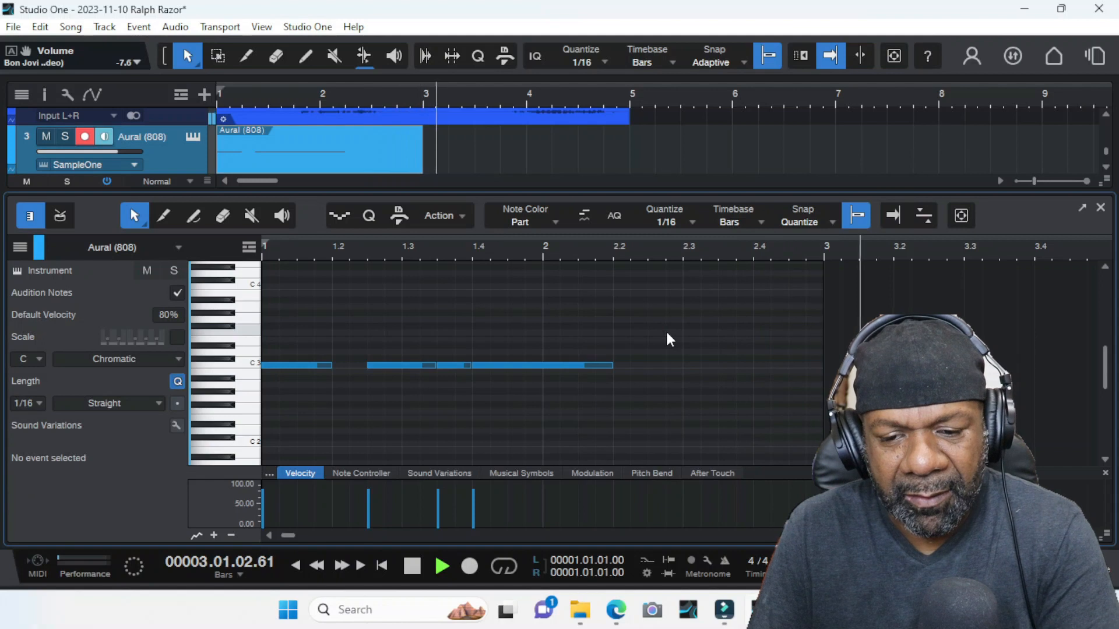
key("space")
- Duplicate the last C3 note at 2.2.1, raise the copy to G3 and play the pattern
left_click(597, 361)
key("d")
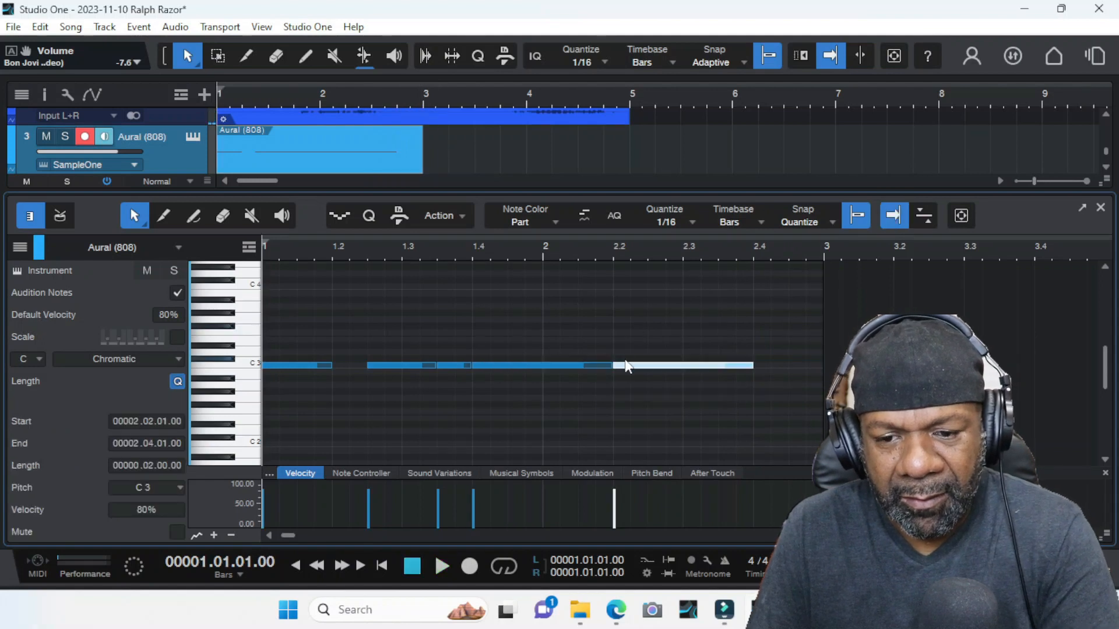
left_click_drag(632, 365, 634, 328)
key("space")
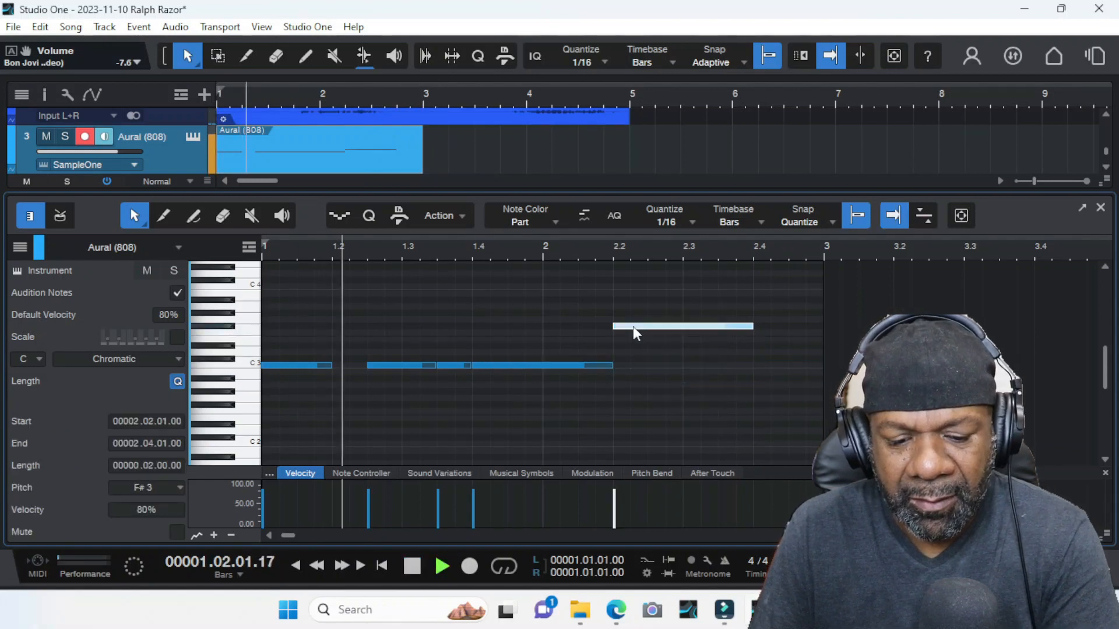
key("space")
left_click_drag(704, 327, 685, 319)
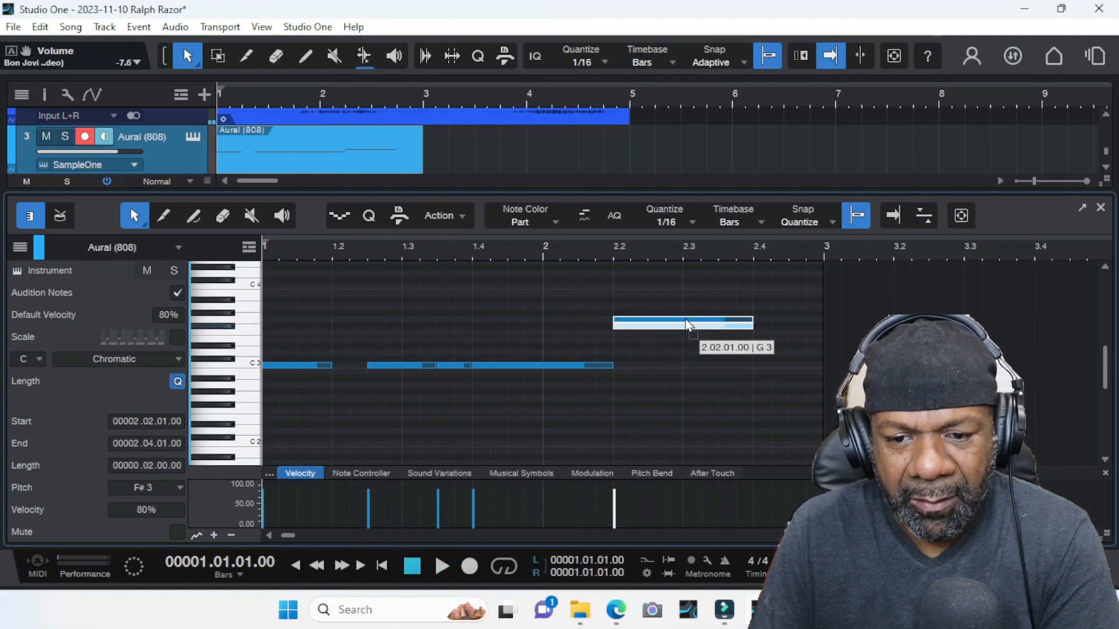
key("space")
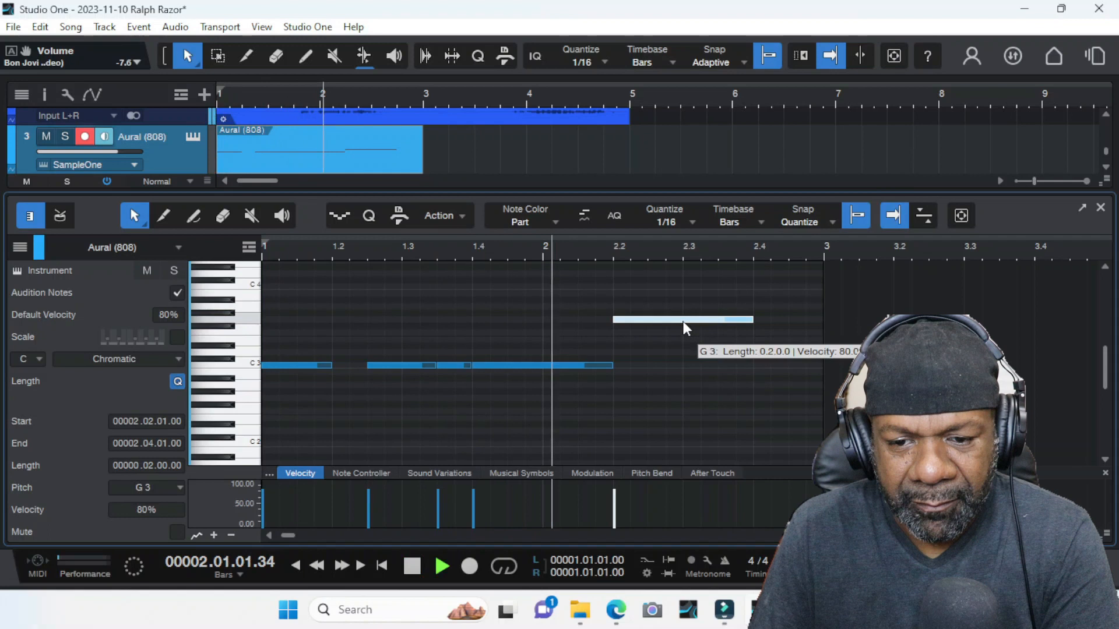
key("space")
- Shorten the G3 note to one beat and add a two-beat A3 note from 2.3.1 to the start of bar 3
left_click_drag(755, 324, 723, 309)
key("space")
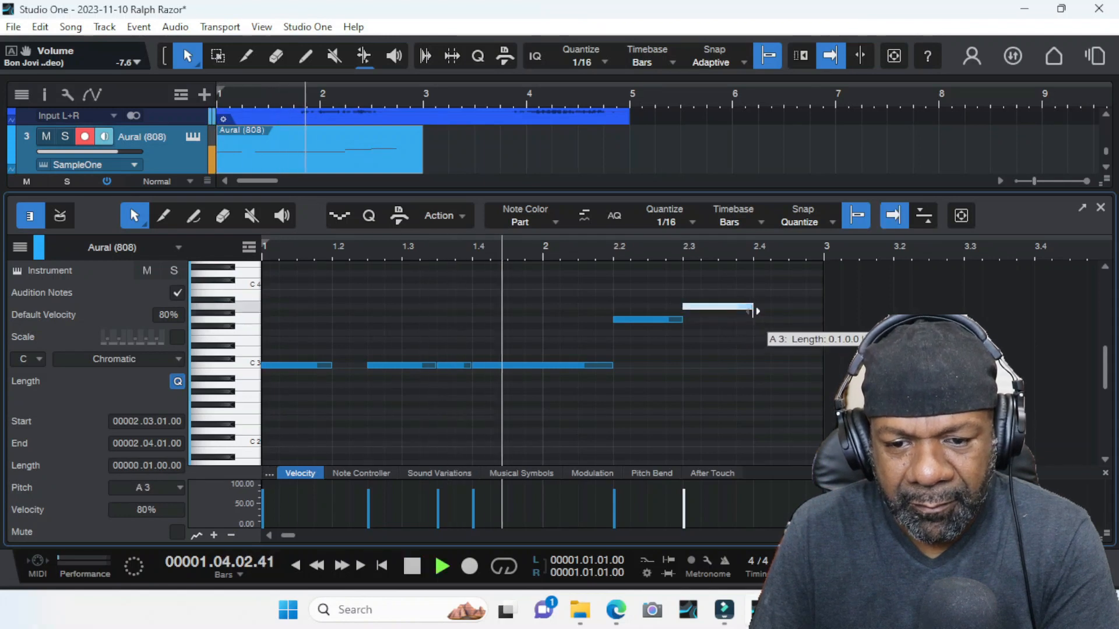
key("space")
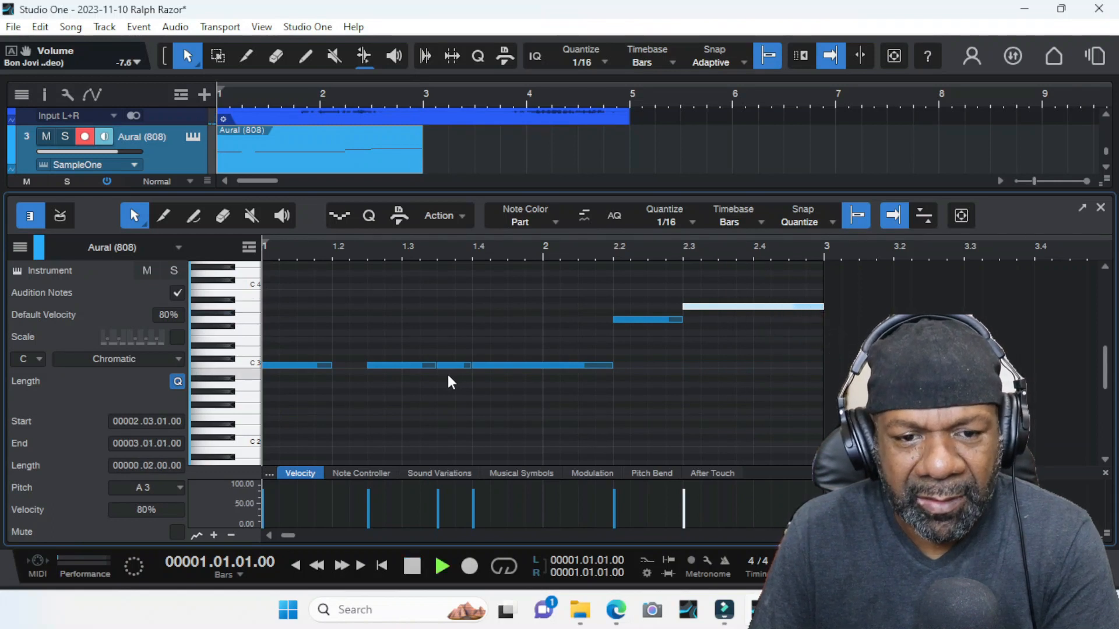
key("space")
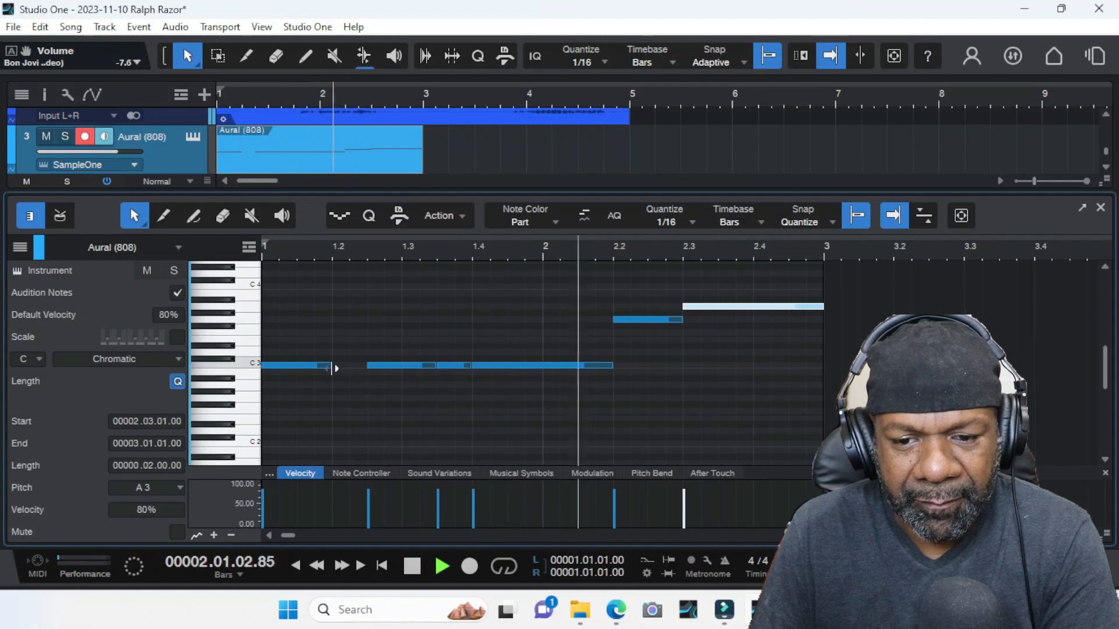
key("space")
- Lengthen the first C3 note to end at 1.2.3 and duplicate the Aural (808) part at bar 3
left_click_drag(331, 368, 365, 371)
left_click(390, 165)
key("d")
key("space")
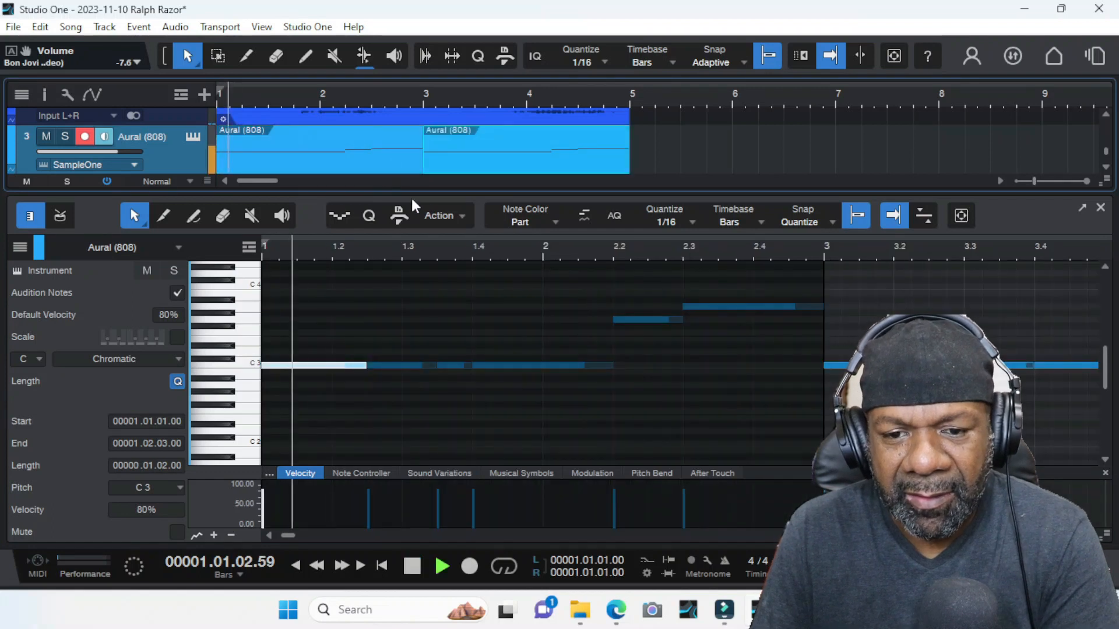
key("F2")
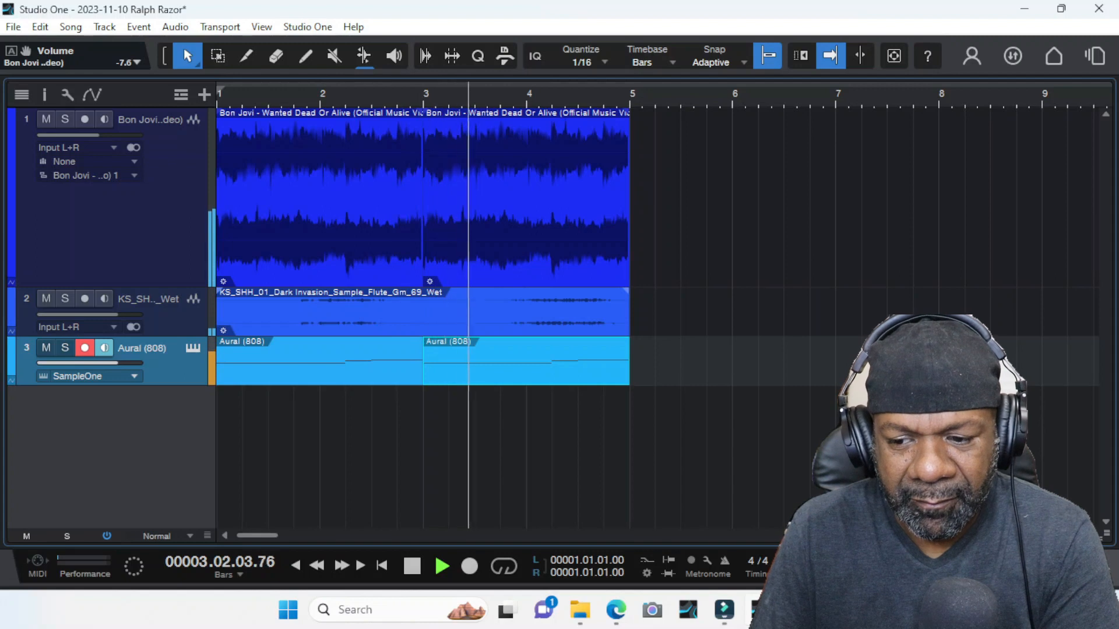
- Browse the Drum Kit - 808s folder and its Hi Hats subfolder for a further drum sample
key("F5")
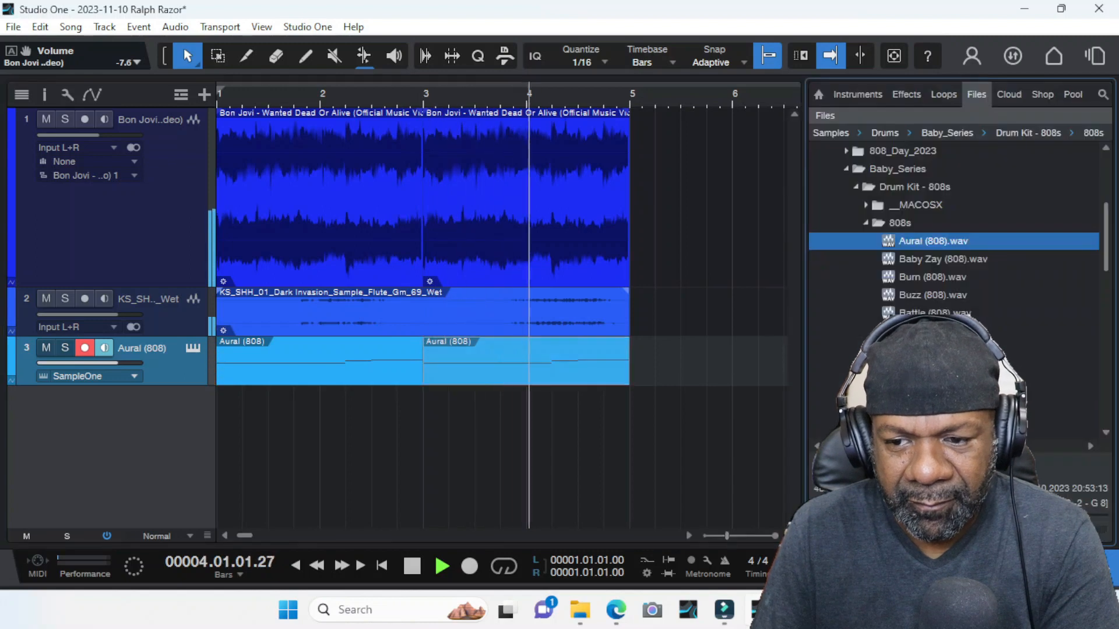
left_click(864, 223)
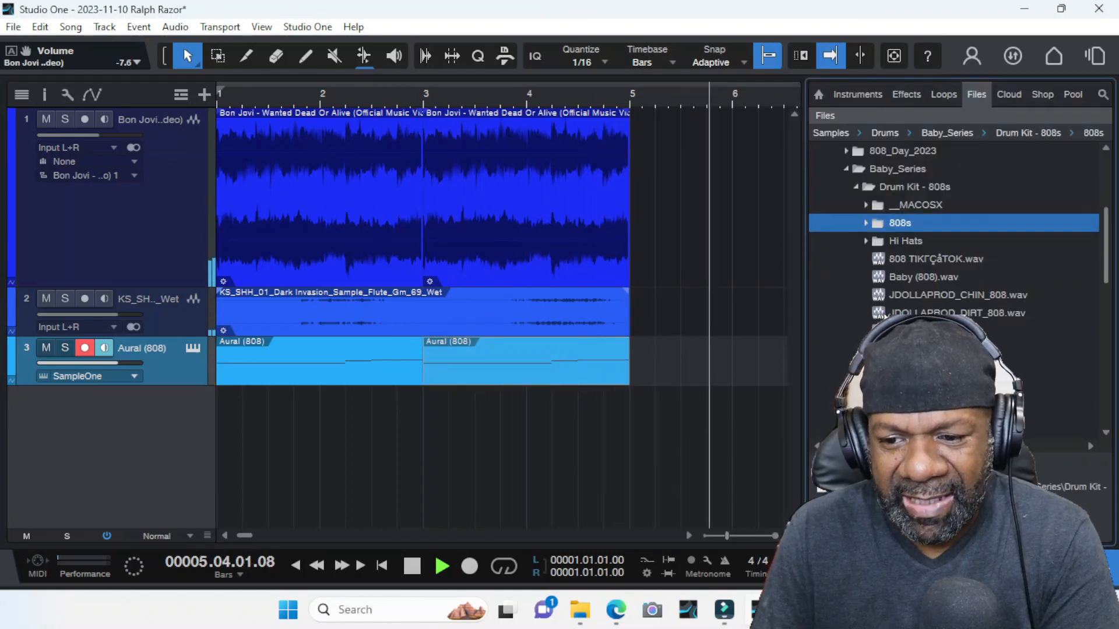
left_click(909, 349)
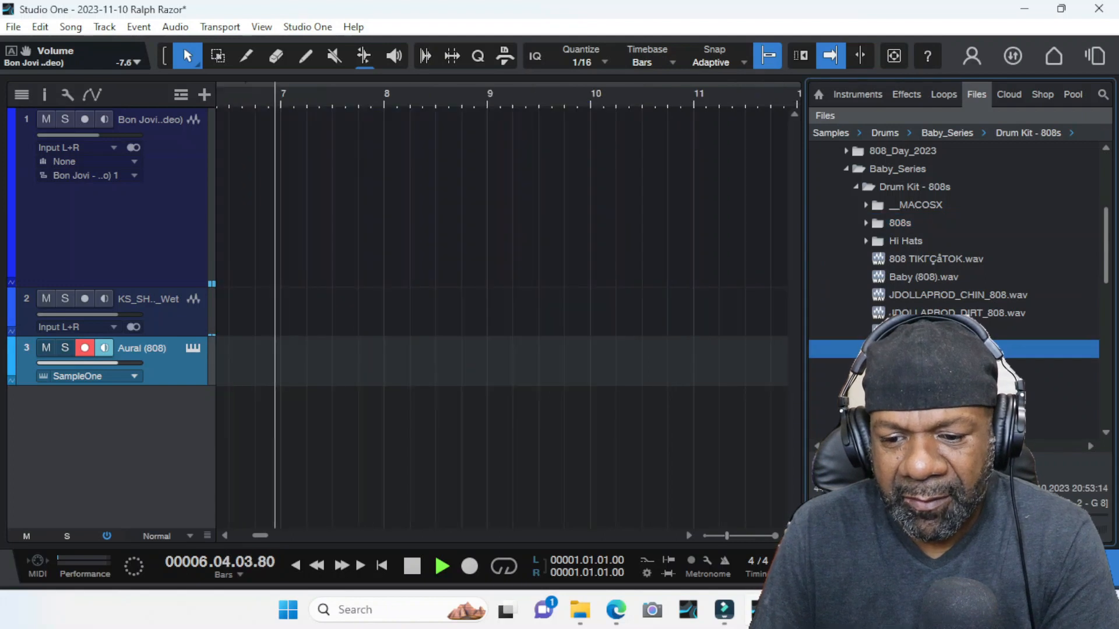
key("space")
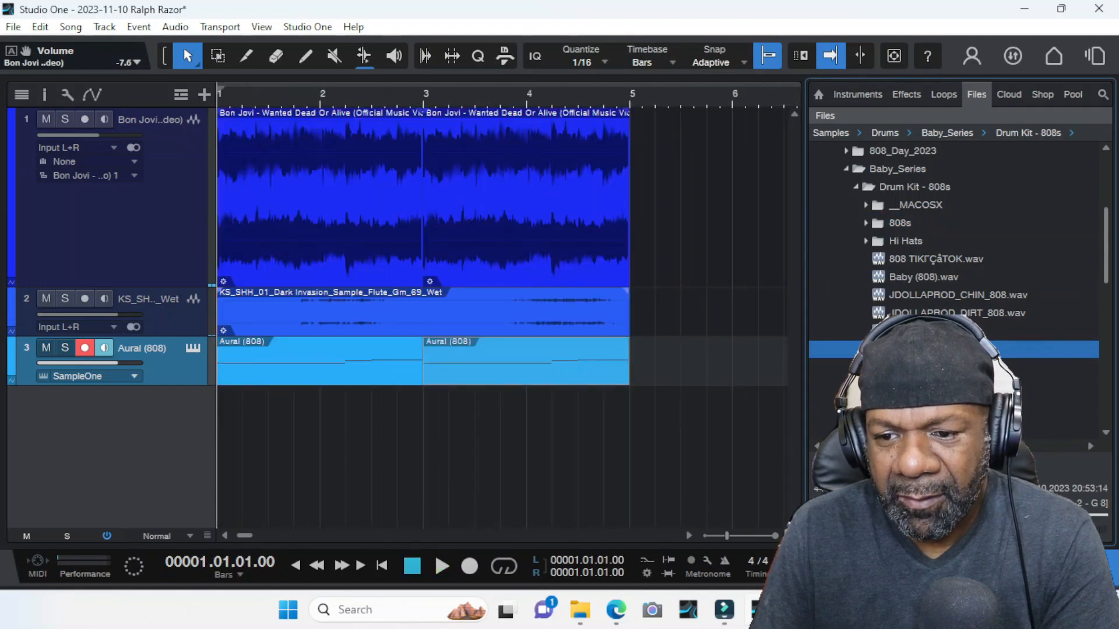
left_click(861, 241)
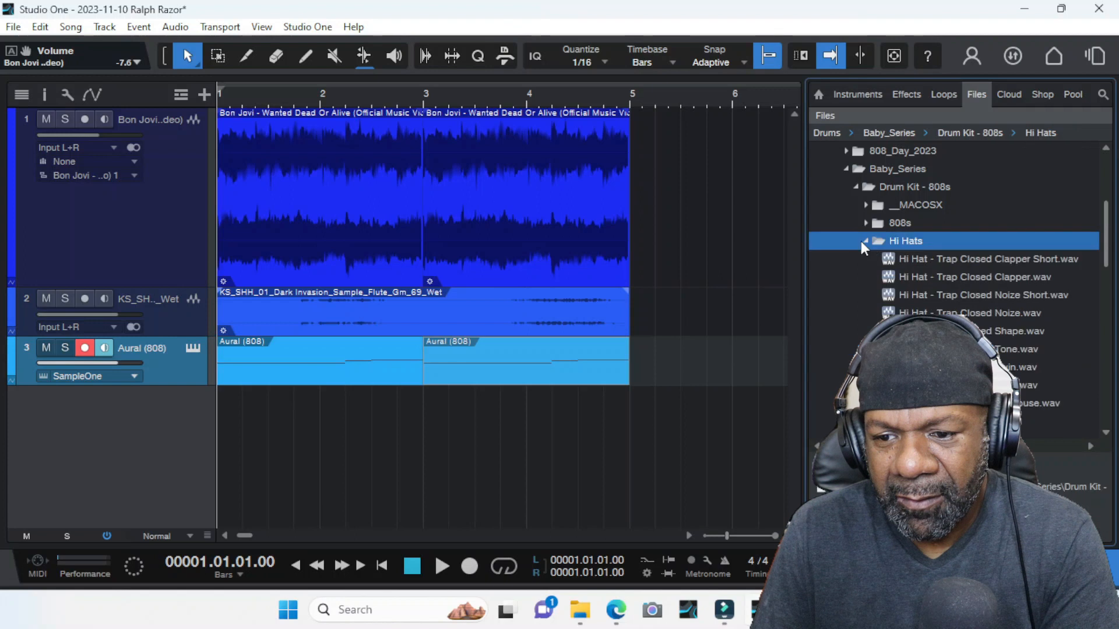
left_click(867, 244)
scroll(877, 298, "down", 1)
scroll(871, 268, "up", 1)
left_click(865, 241)
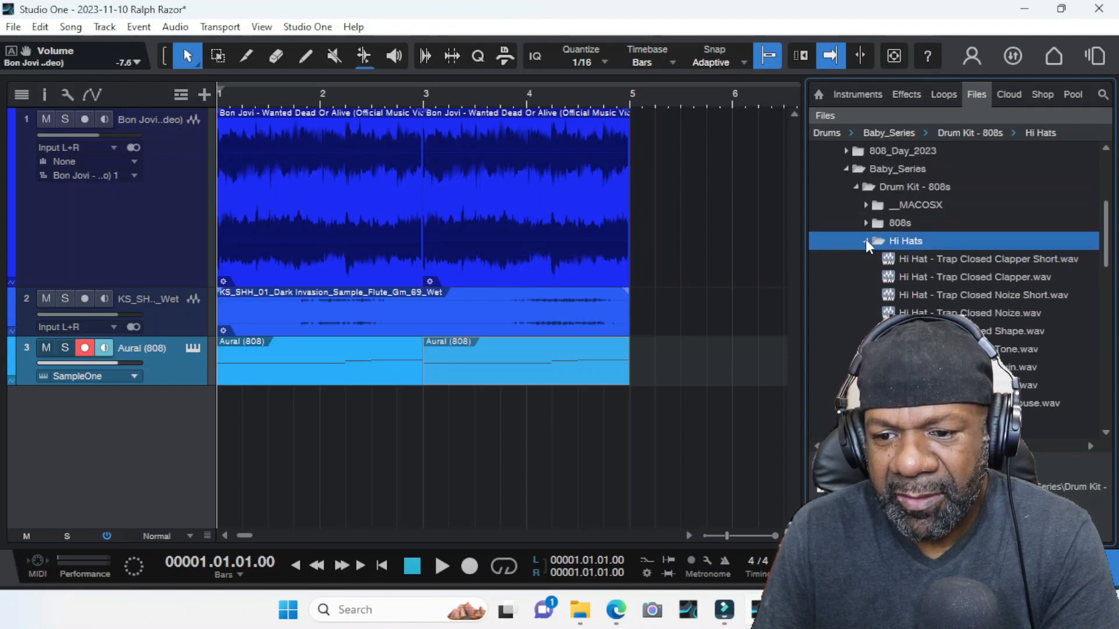
scroll(879, 279, "down", 5)
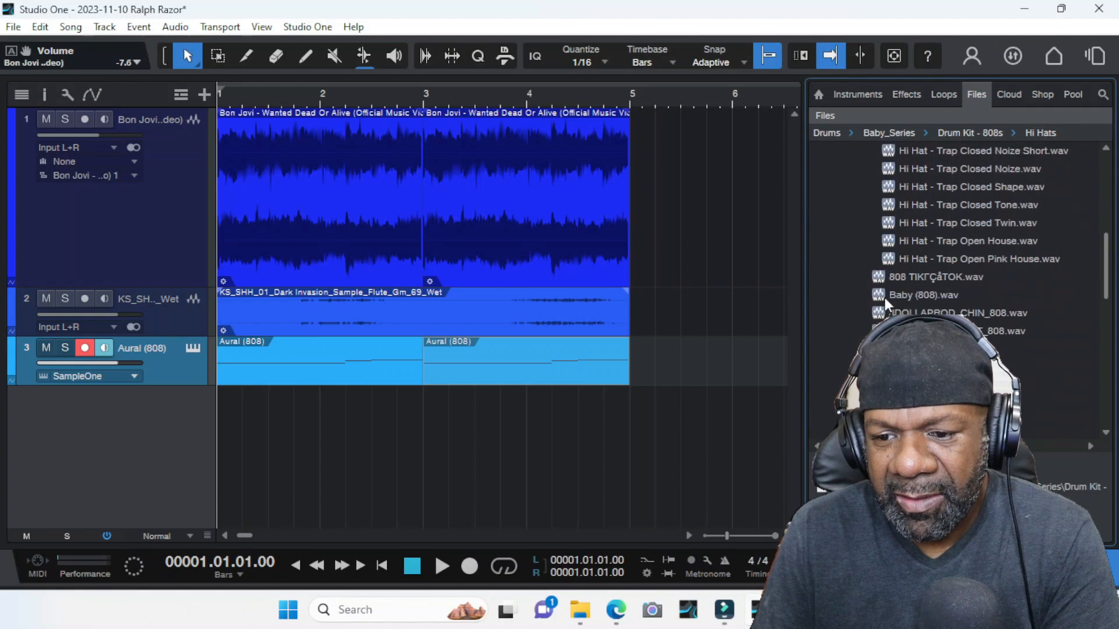
scroll(956, 262, "down", 5)
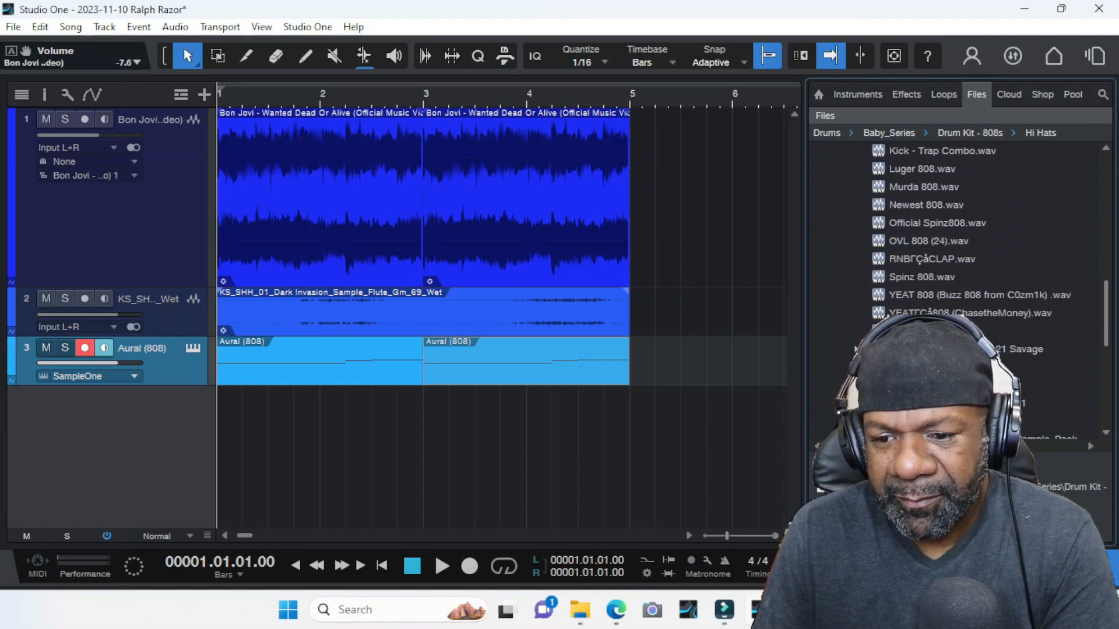
- Send the BOOMIN CLAP 2 sample from the Drum Kit - Metro Boomin 21 Savage folder to a new SampleOne instrument
left_click(858, 350)
scroll(955, 262, "down", 3)
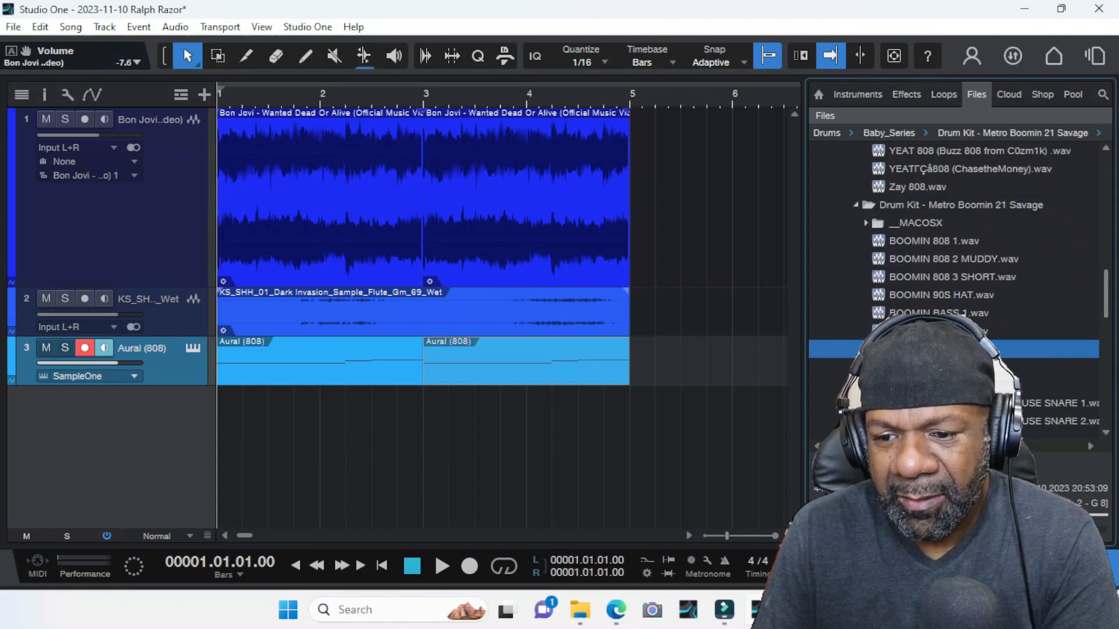
right_click(985, 349)
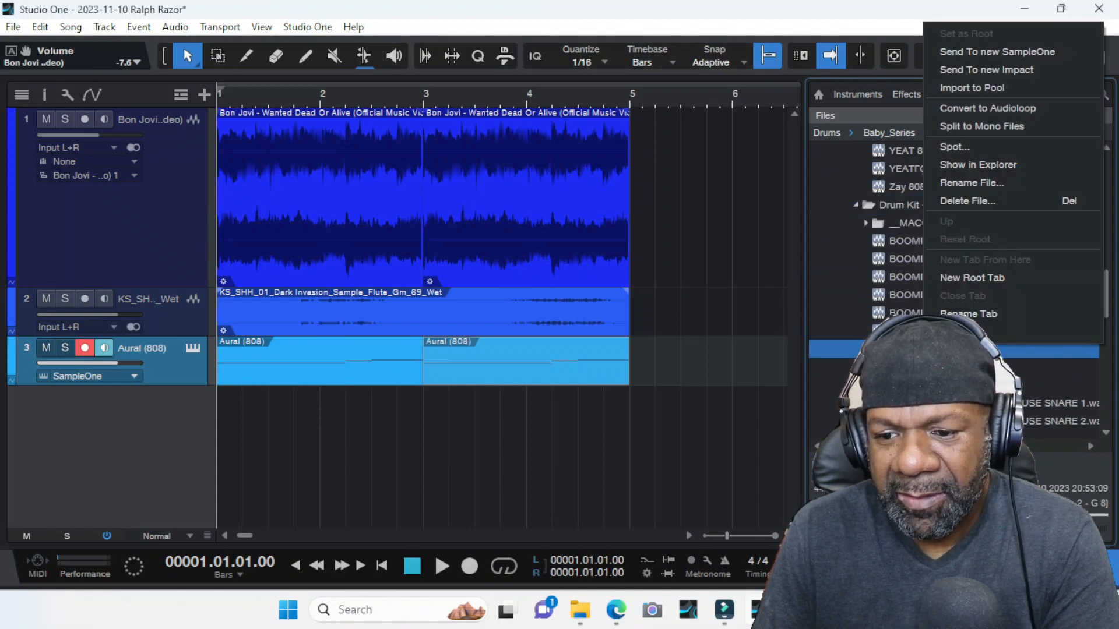
left_click(1000, 51)
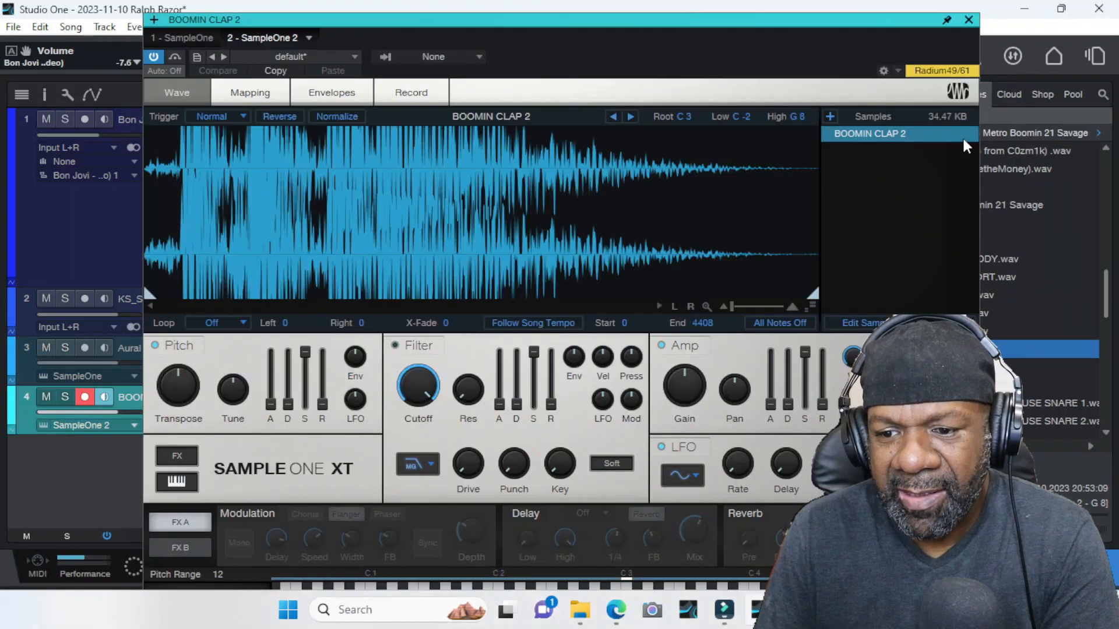
- Audition the closed hi-hat samples in the Hi Hats folder of Drum Kit - 808s
left_click(968, 20)
left_click(937, 275)
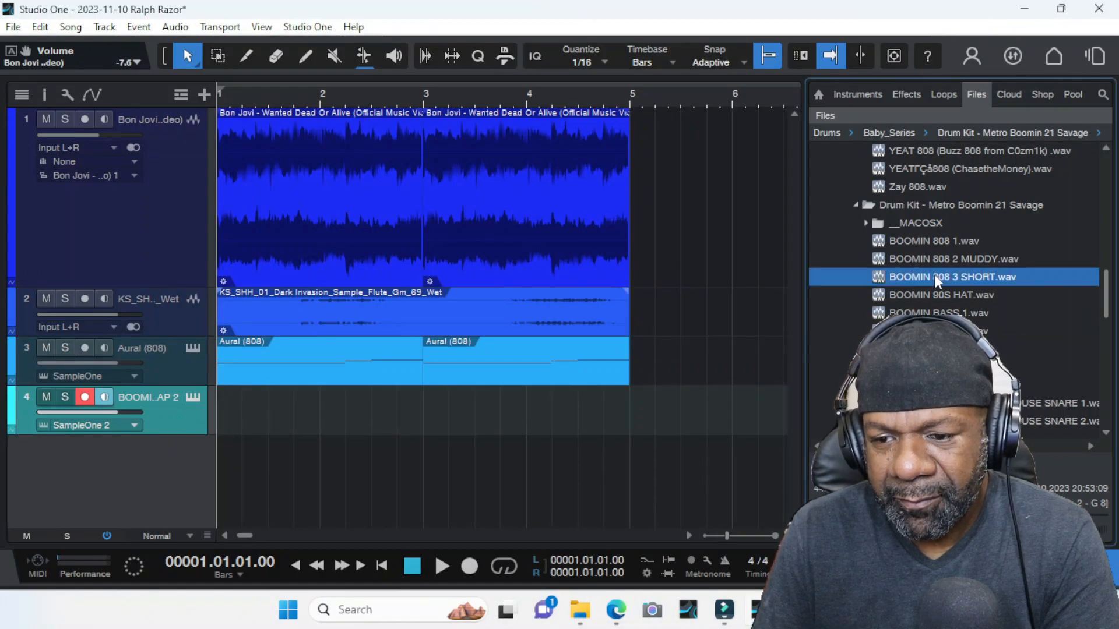
scroll(935, 275, "down", 1)
scroll(932, 291, "down", 3)
scroll(921, 287, "up", 10)
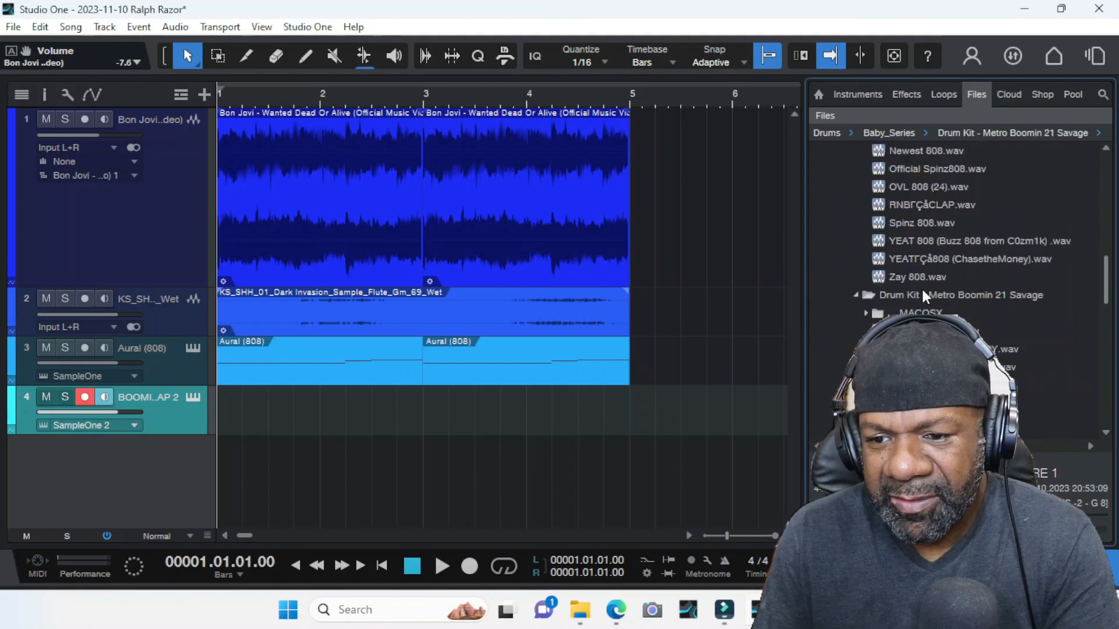
scroll(905, 291, "up", 4)
left_click(921, 240)
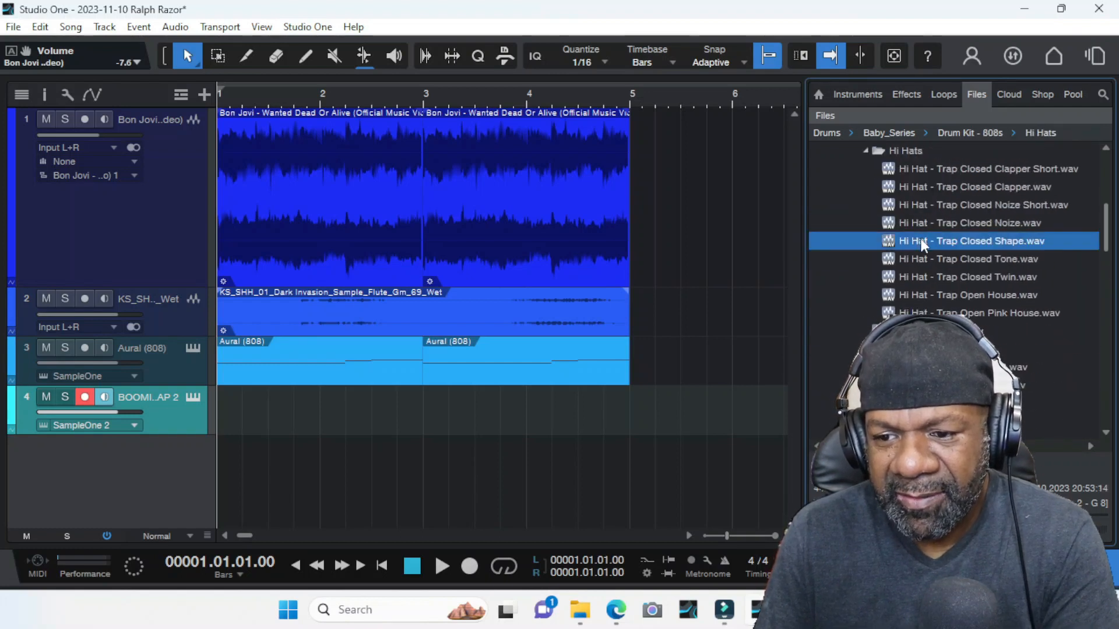
key("Down")
key("Down")
key("Down")
key("Down")
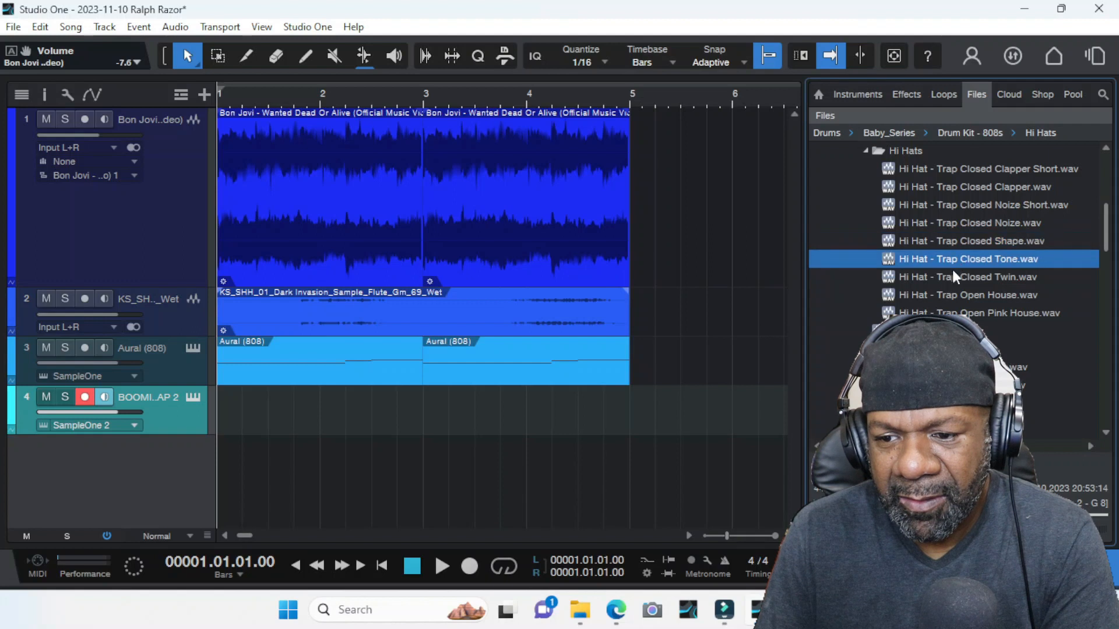
left_click(958, 199)
left_click(958, 190)
left_click(953, 170)
scroll(920, 226, "down", 1)
scroll(920, 233, "down", 2)
scroll(924, 241, "up", 4)
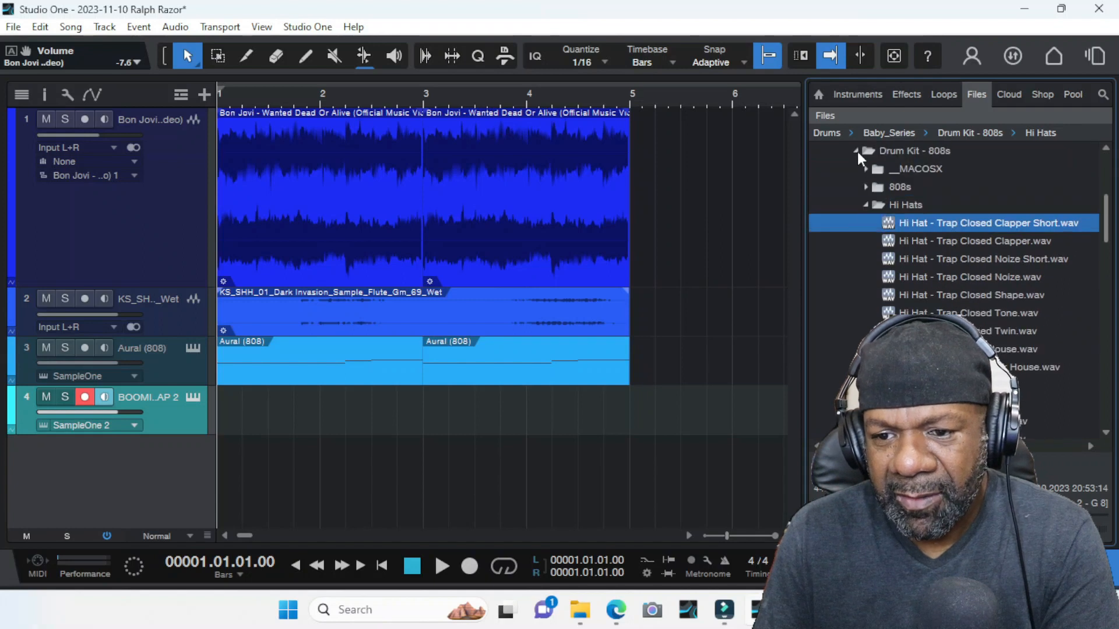
- Send the BOOMIN HAT 3 sample from the Drum Kit - Metro Boomin 21 Savage folder to a new SampleOne instrument
left_click(856, 151)
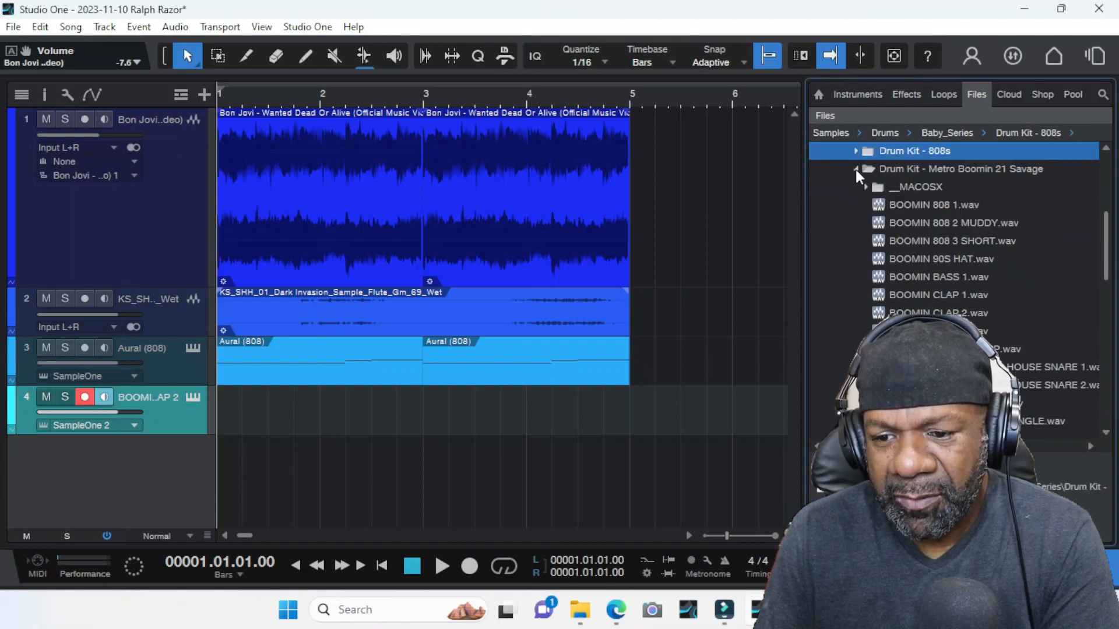
scroll(944, 272, "down", 3)
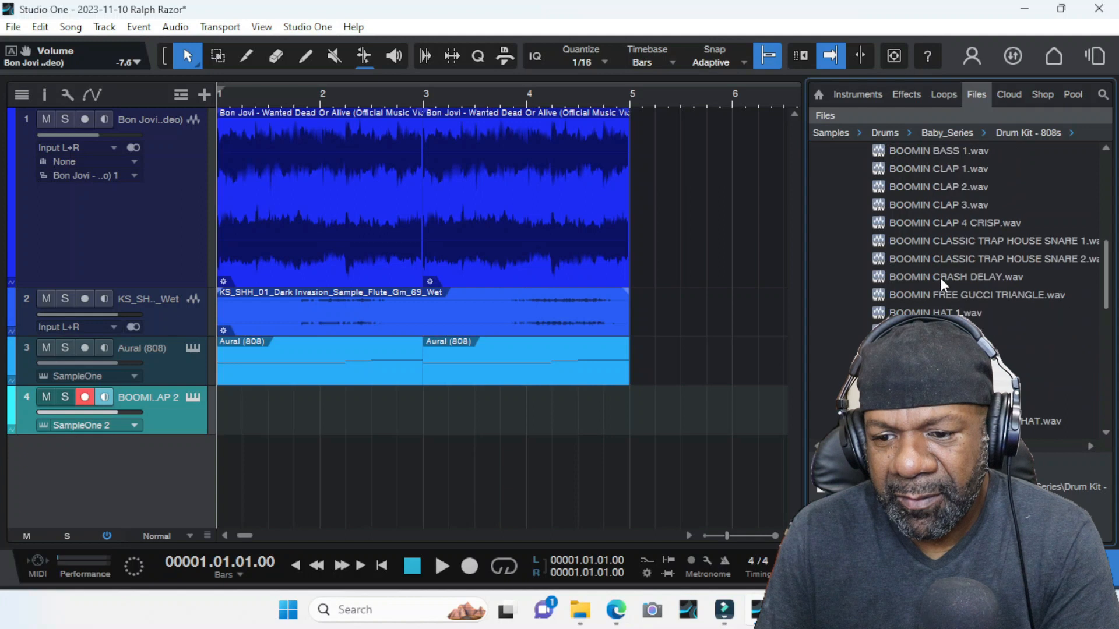
left_click(941, 312)
left_click(941, 349)
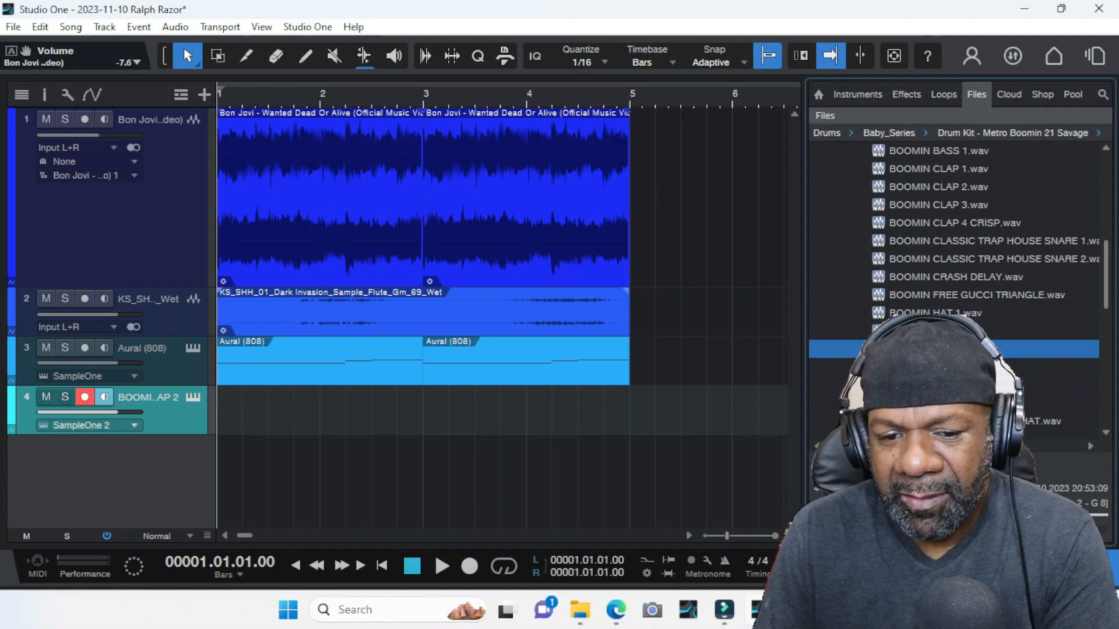
right_click(910, 347)
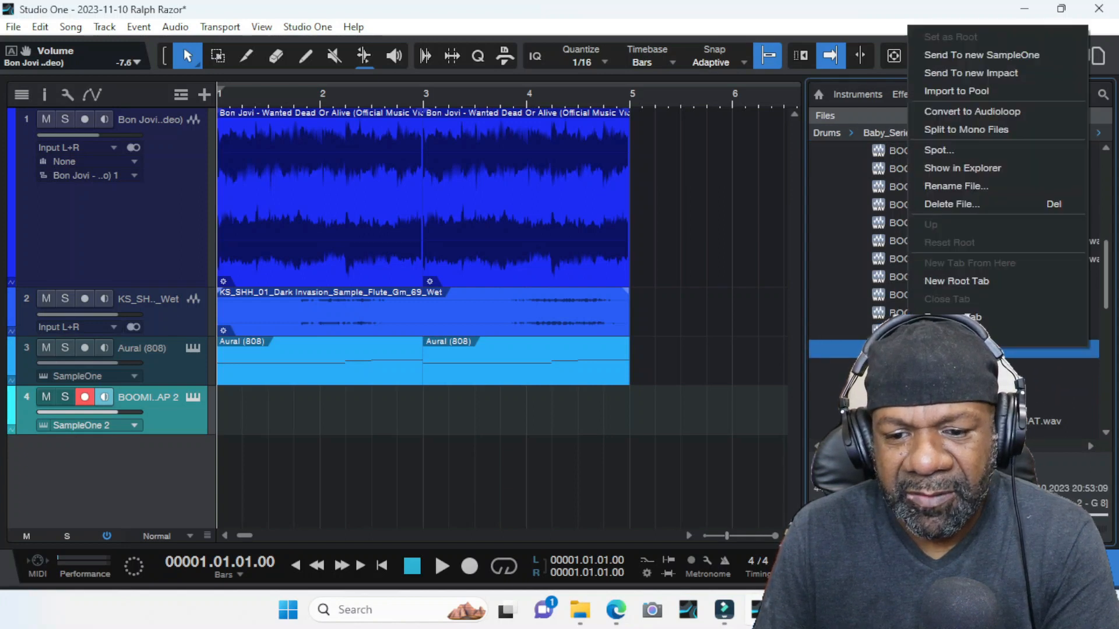
left_click(1012, 56)
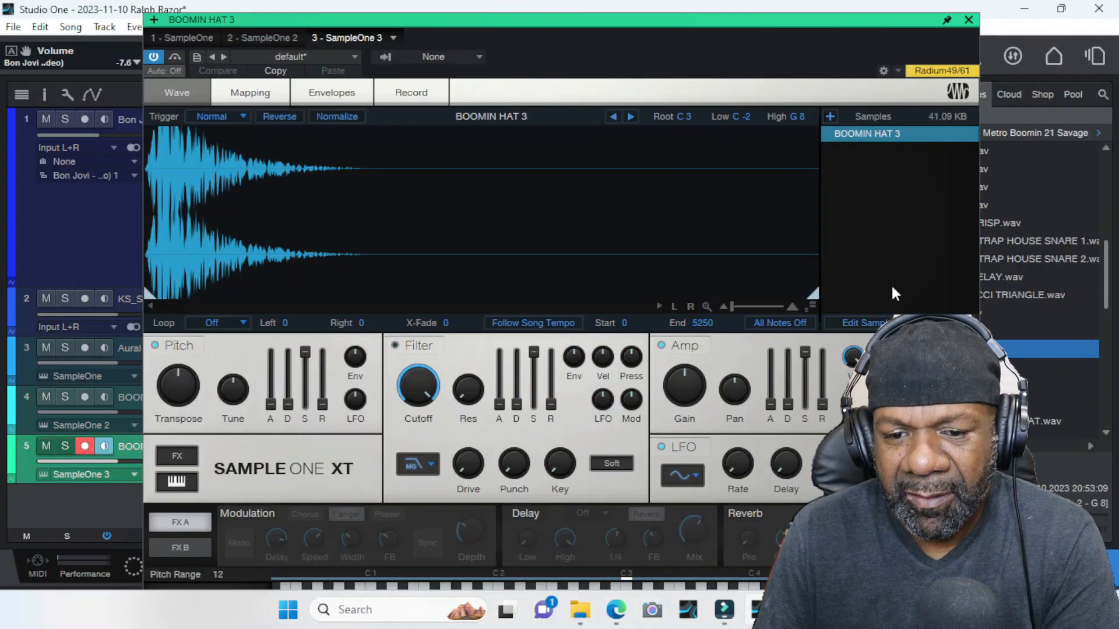
left_click(968, 19)
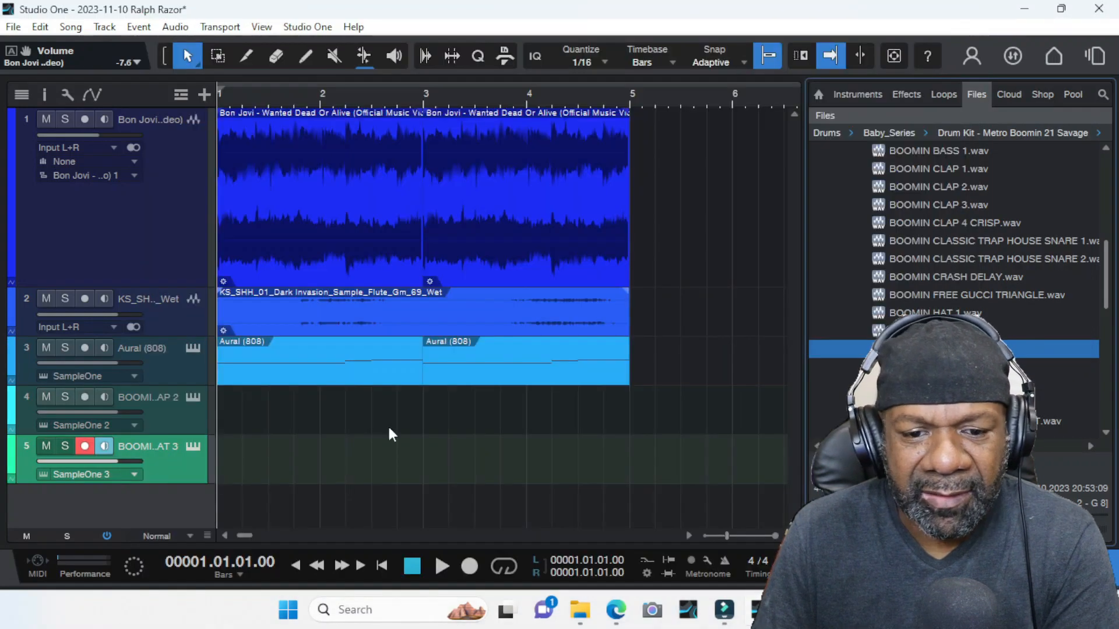
- Draw empty two-bar parts from bar 1 to bar 3 on the BOOMIN CLAP 2 and BOOMIN HAT 3 tracks
left_click(309, 55)
left_click_drag(223, 408, 430, 404)
left_click_drag(425, 463, 221, 462)
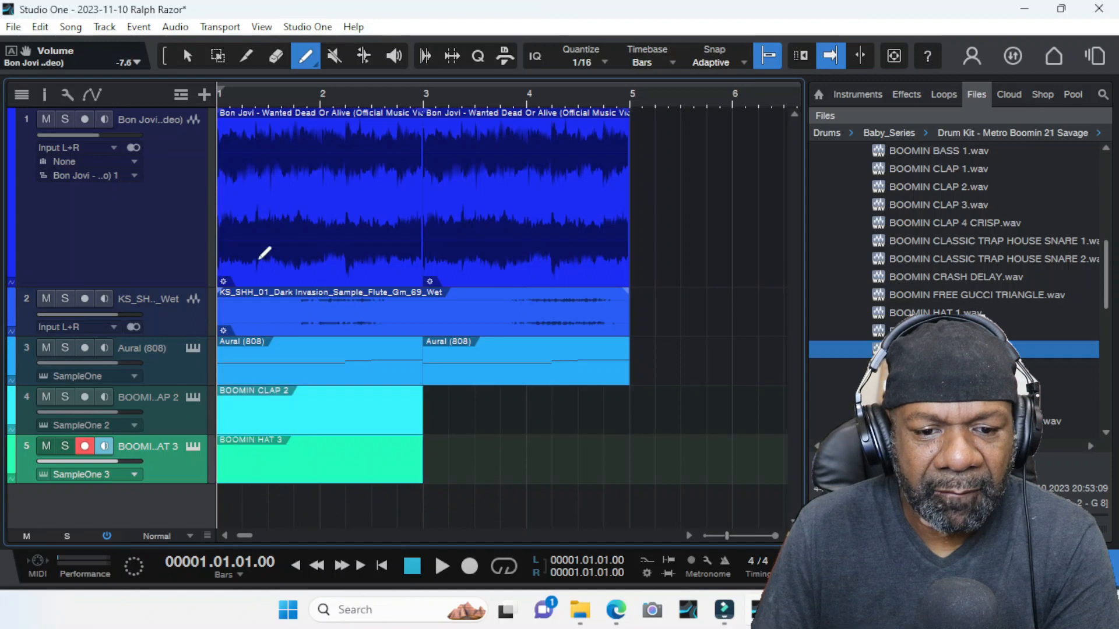
- Add 1/16 C3 notes at 1.3 and 2.3 in the BOOMIN CLAP 2 part and play the pattern
double_click(266, 404)
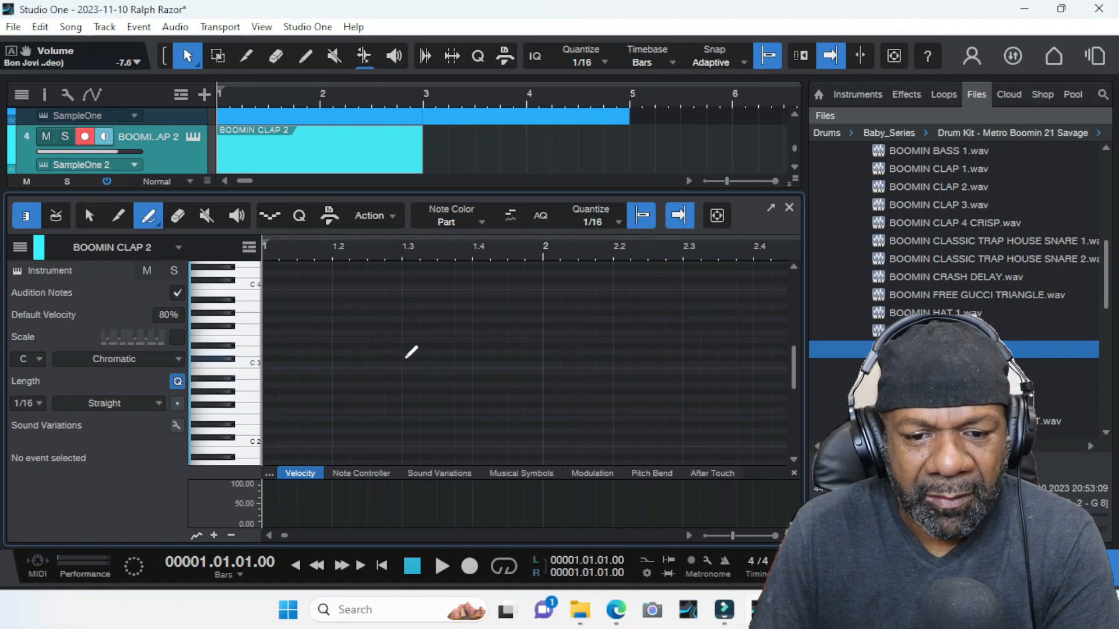
left_click(406, 364)
key("space")
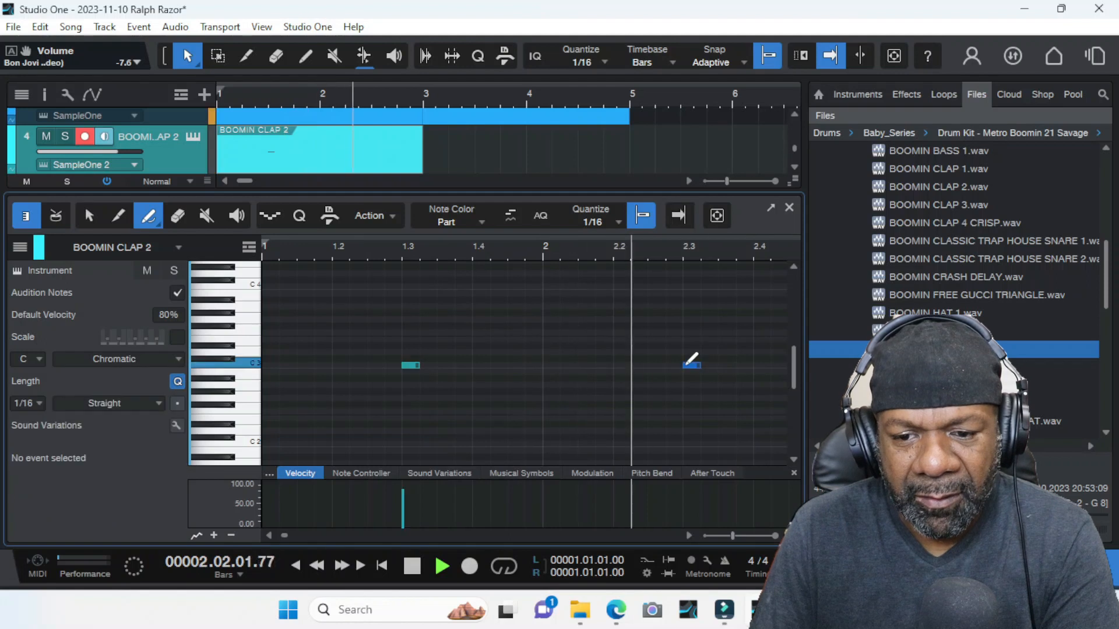
left_click(686, 365)
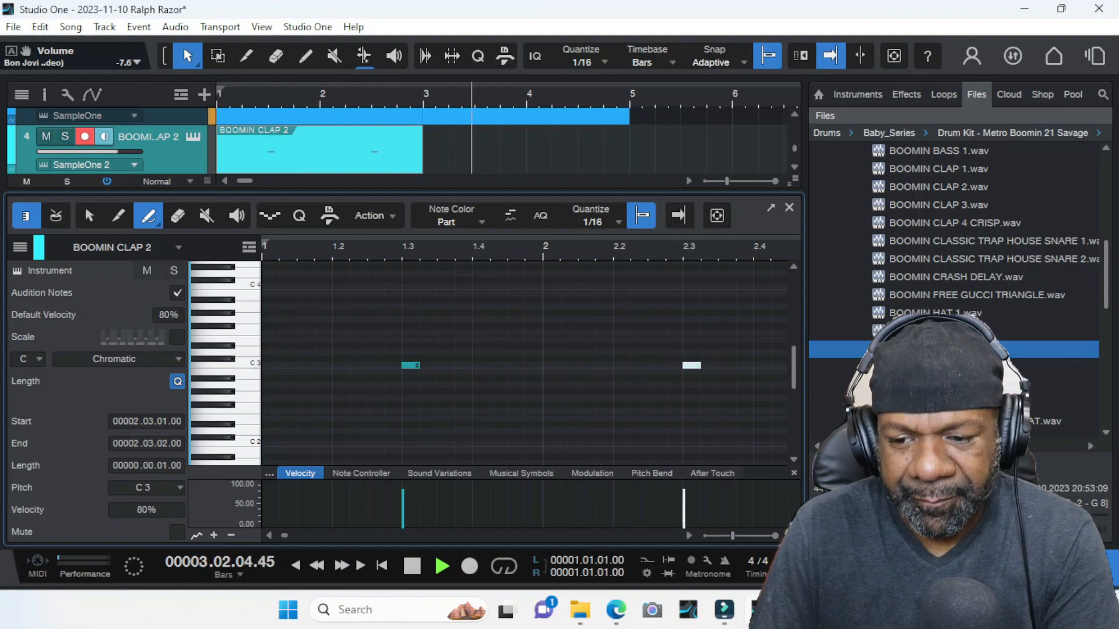
key("space")
key("space")
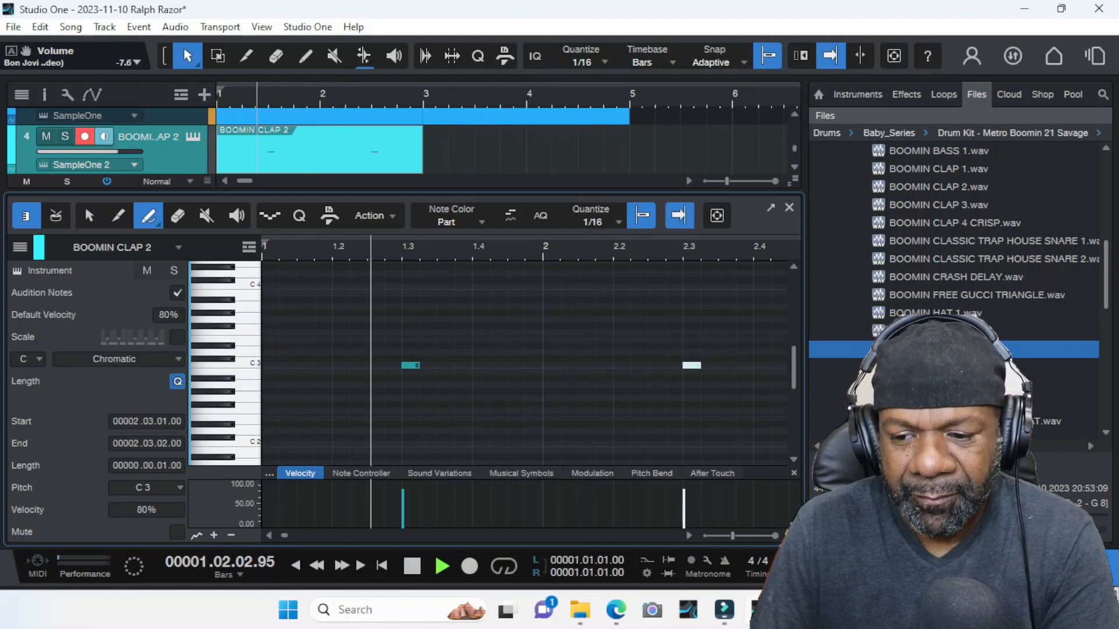
- Return to the arrangement and duplicate the BOOMIN CLAP 2 part at bar 3
key("F5")
key("F2")
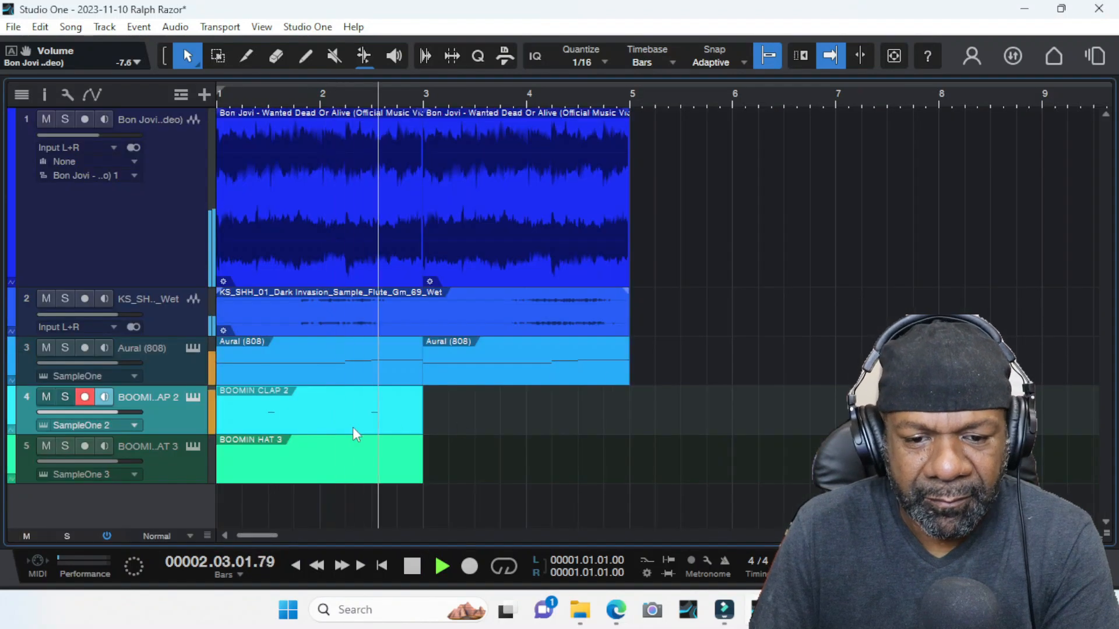
key("d")
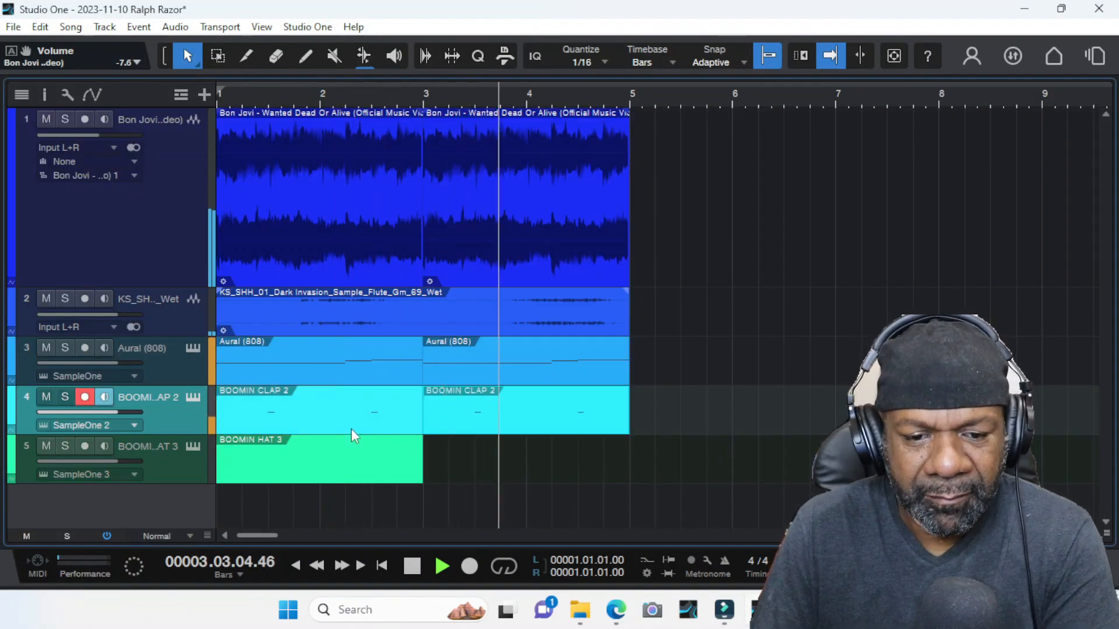
- Draw a one-bar C3 note from 1.1.1 to 2.1.1 in the BOOMIN HAT 3 part
double_click(335, 468)
key("space")
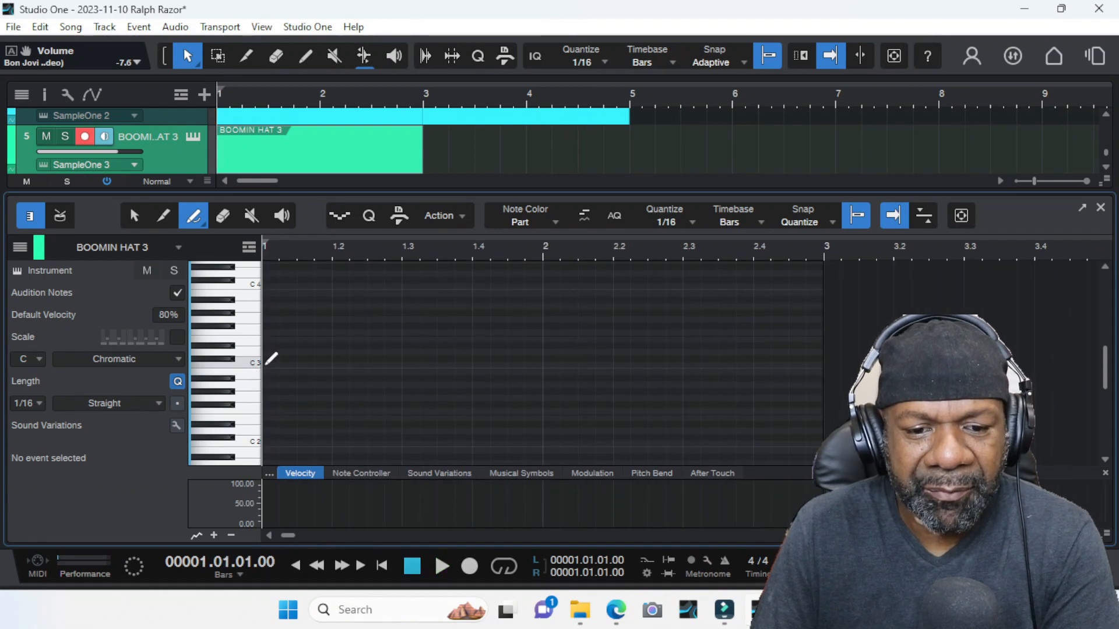
left_click_drag(267, 362, 653, 372)
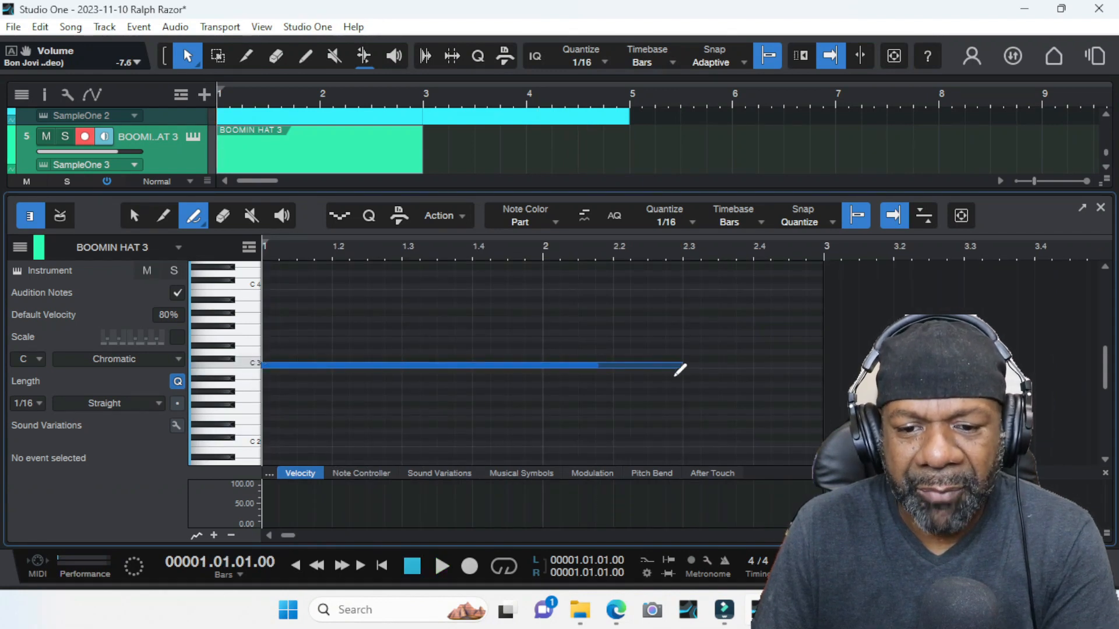
left_click_drag(534, 368, 543, 367)
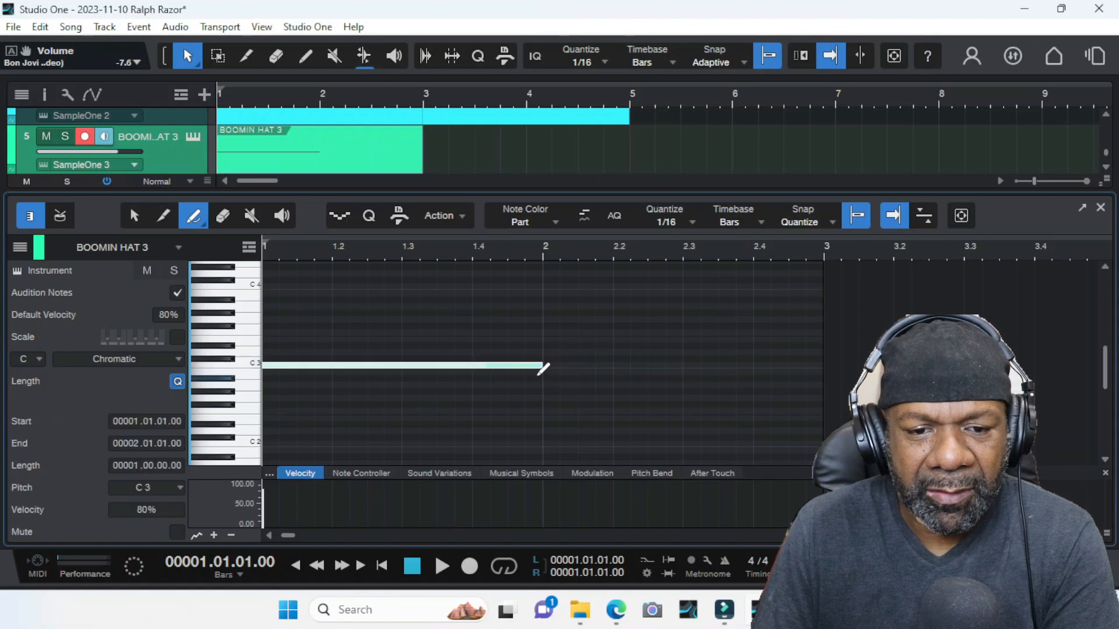
- Split the first beat of the C3 hat note into four 1/16 notes and erase the remainder
left_click(165, 220)
left_click(283, 364)
left_click(298, 364)
left_click(314, 365)
left_click(332, 365)
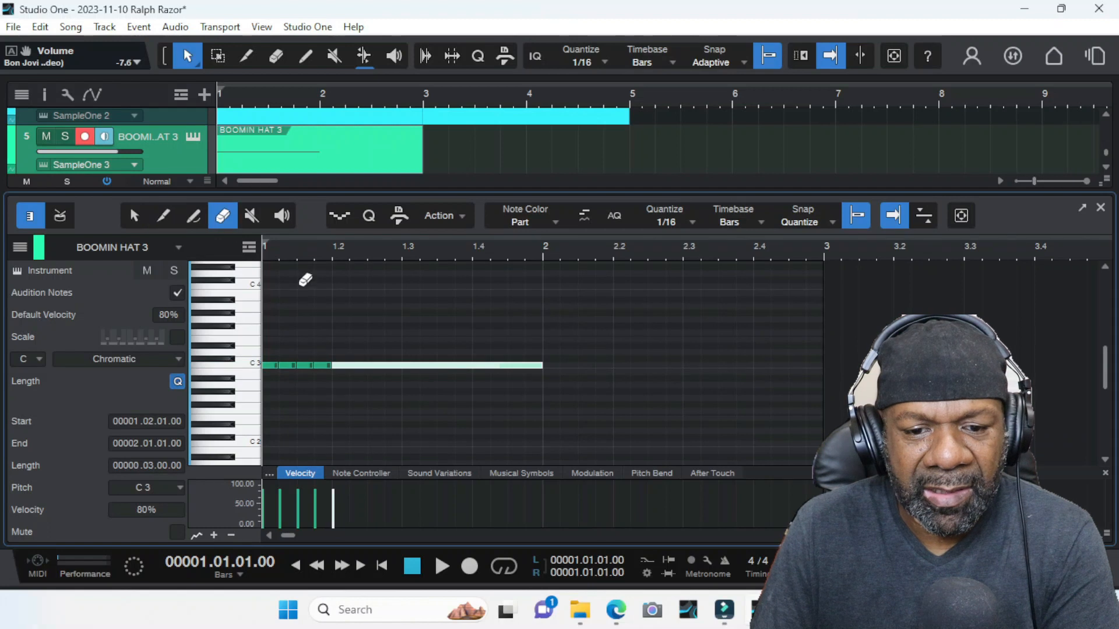
left_click(375, 366)
key("d")
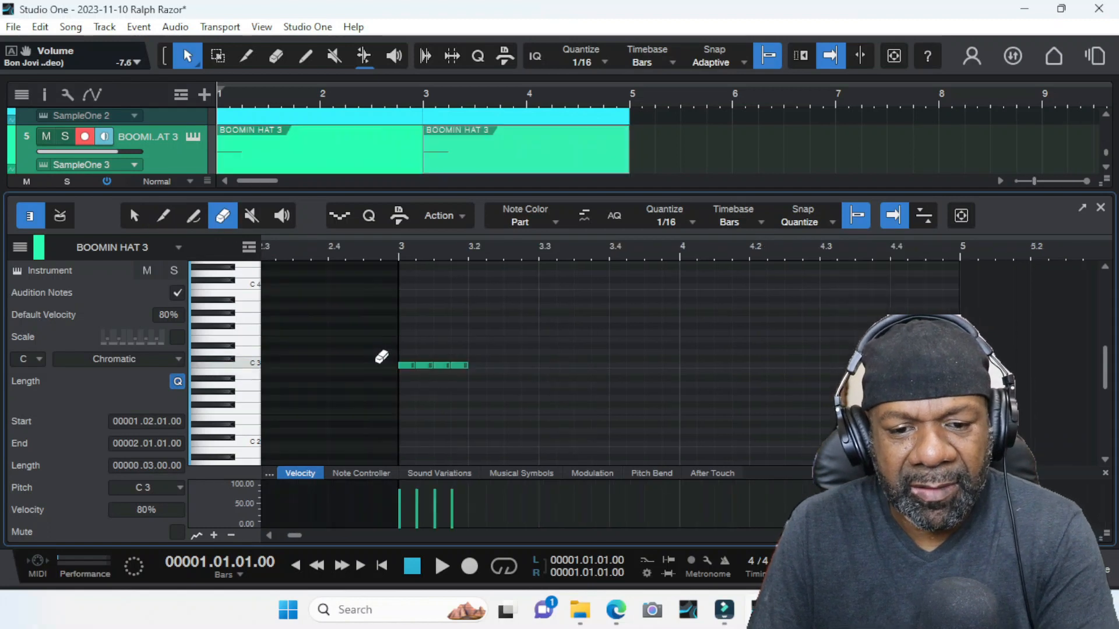
key("ctrl+z")
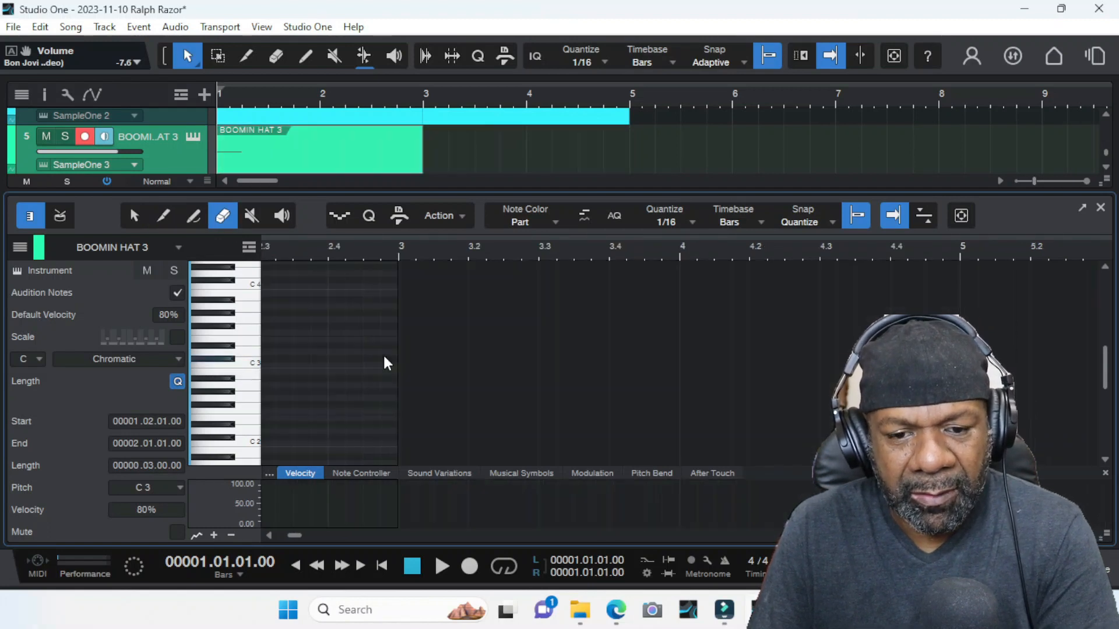
left_click_drag(294, 536, 275, 537)
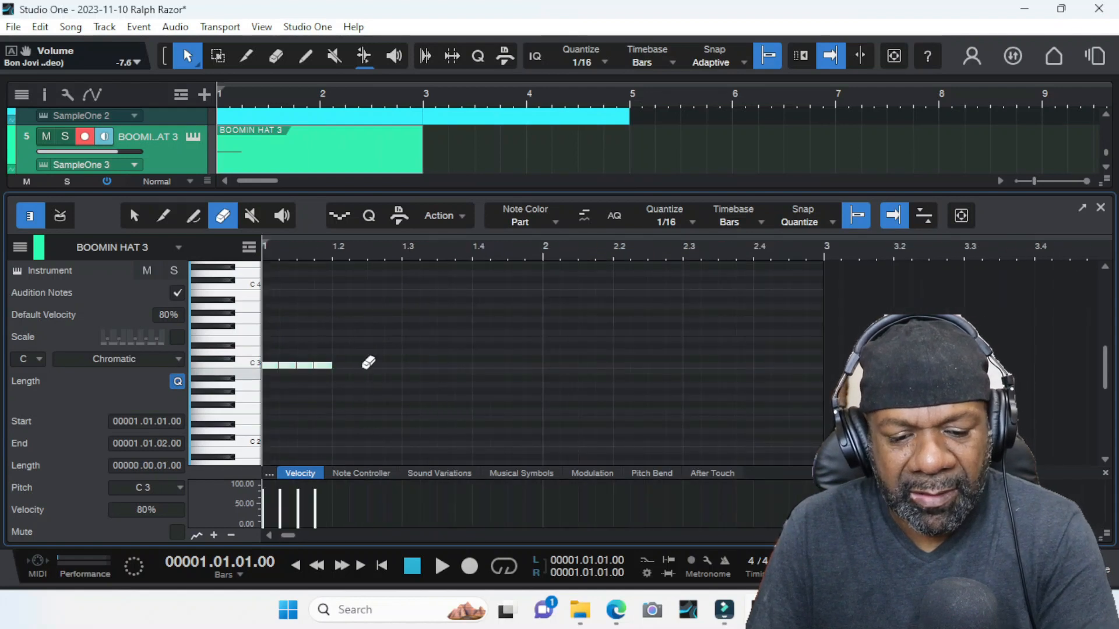
- Duplicate the four 1/16 hat notes three times to fill bar 1 and play the result
key("d")
key("d")
key("d")
key("space")
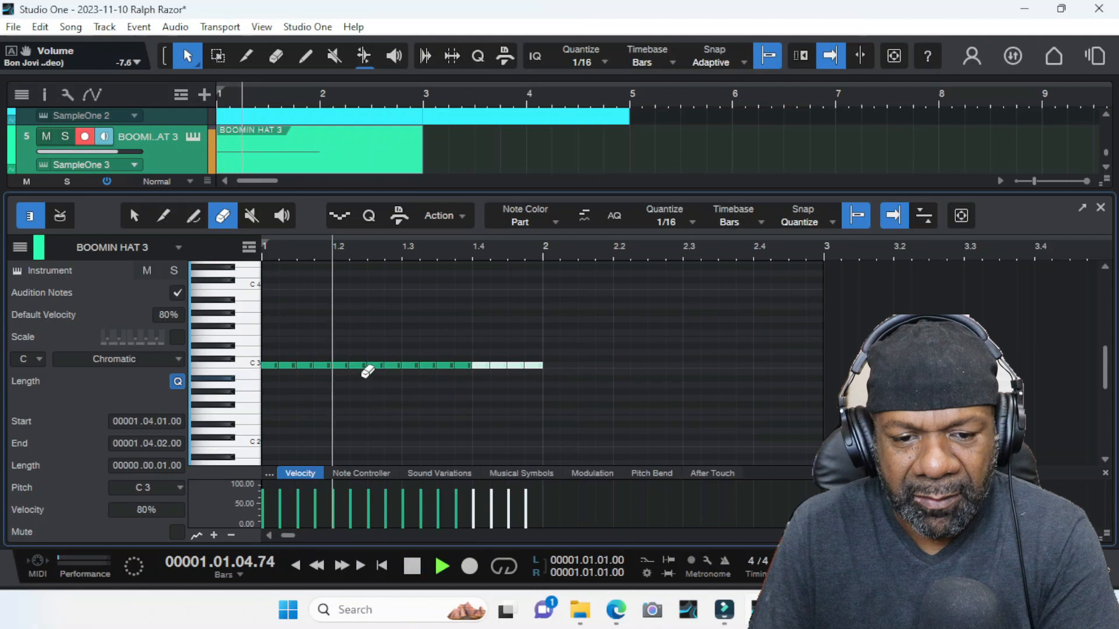
key("space")
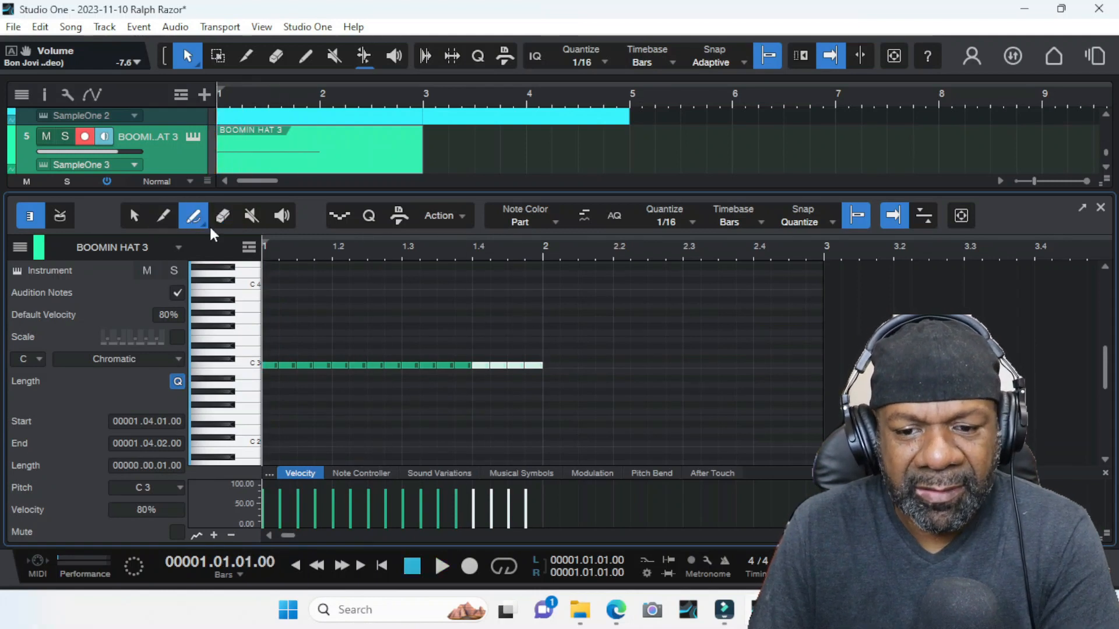
- Add a two-beat C3 hat note at 2.1.1, divide it into 1/8 notes continuing through 2.3.3, and play the pattern
left_click_drag(551, 361, 694, 358)
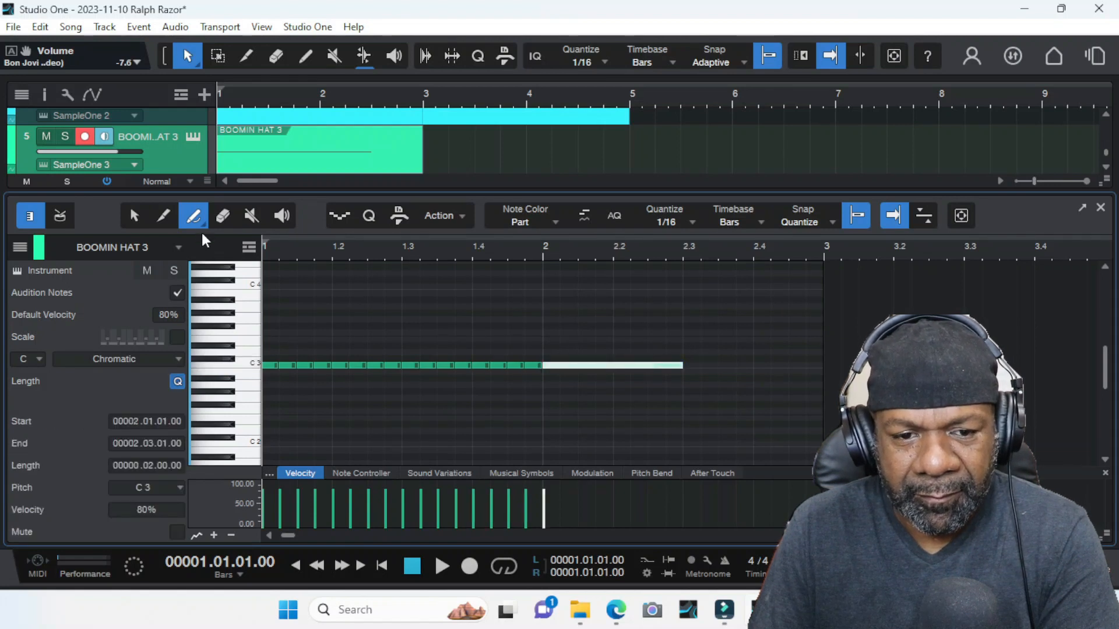
key("space")
left_click(164, 216)
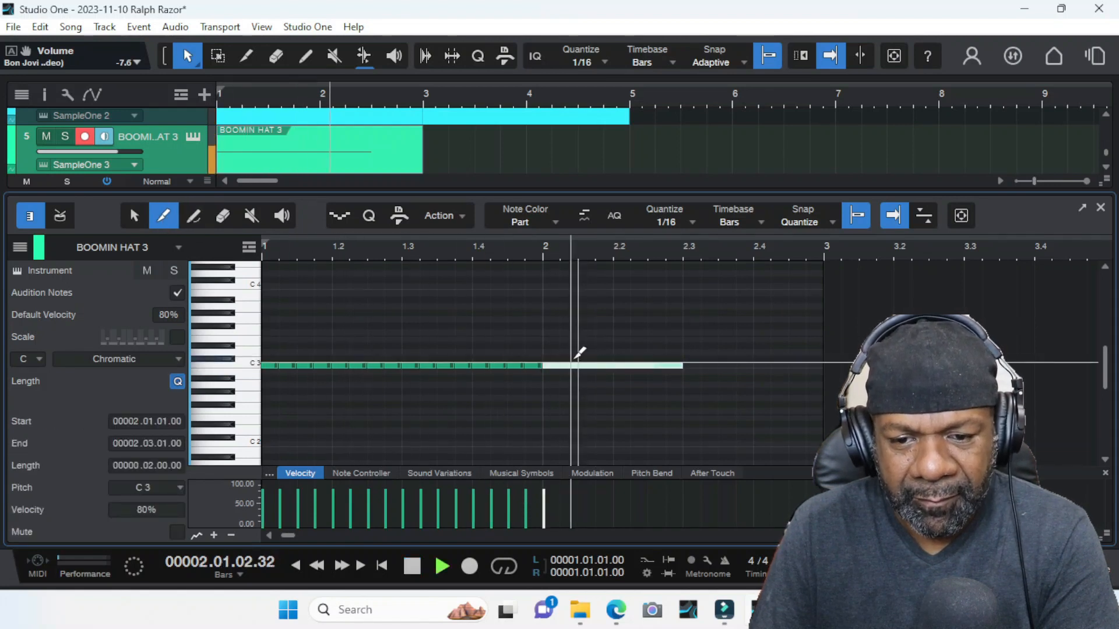
key("space")
left_click(580, 364)
left_click_drag(580, 364, 702, 362)
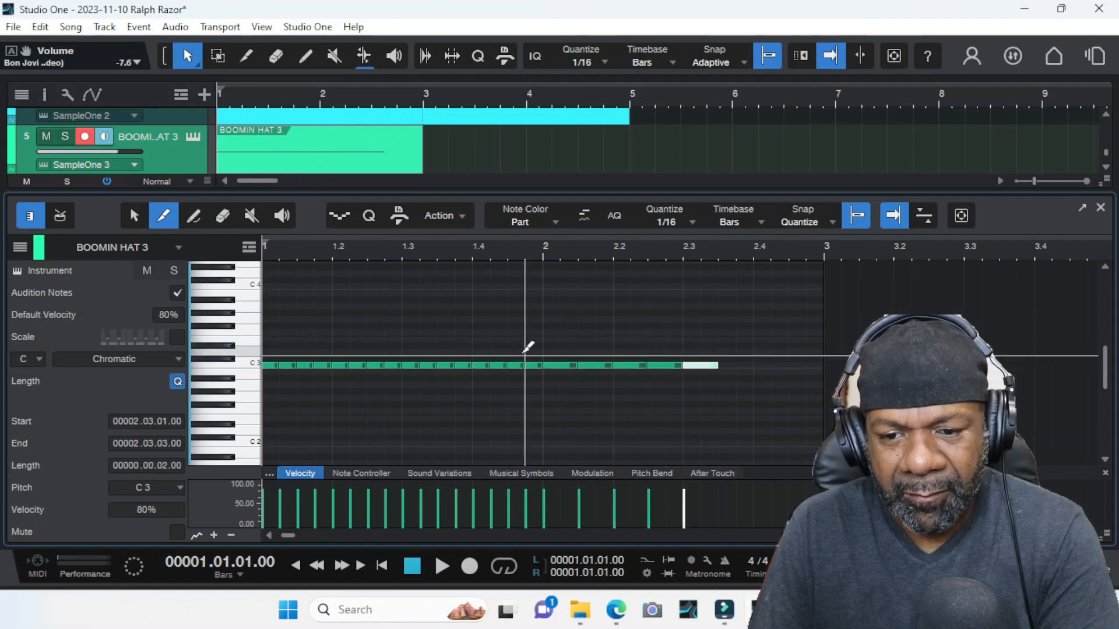
key("space")
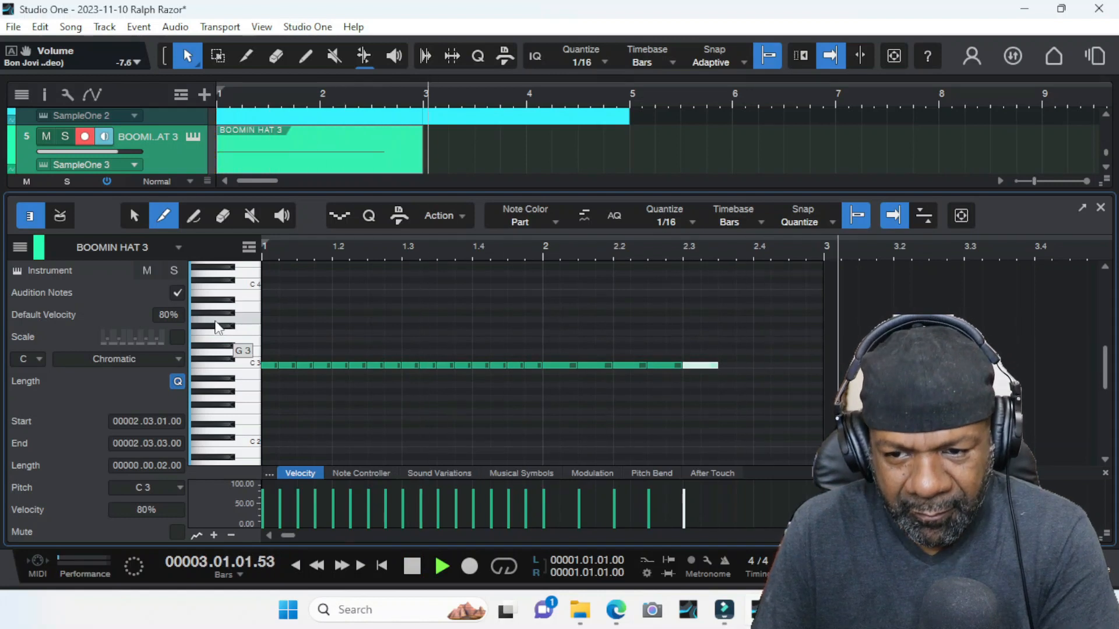
key("space")
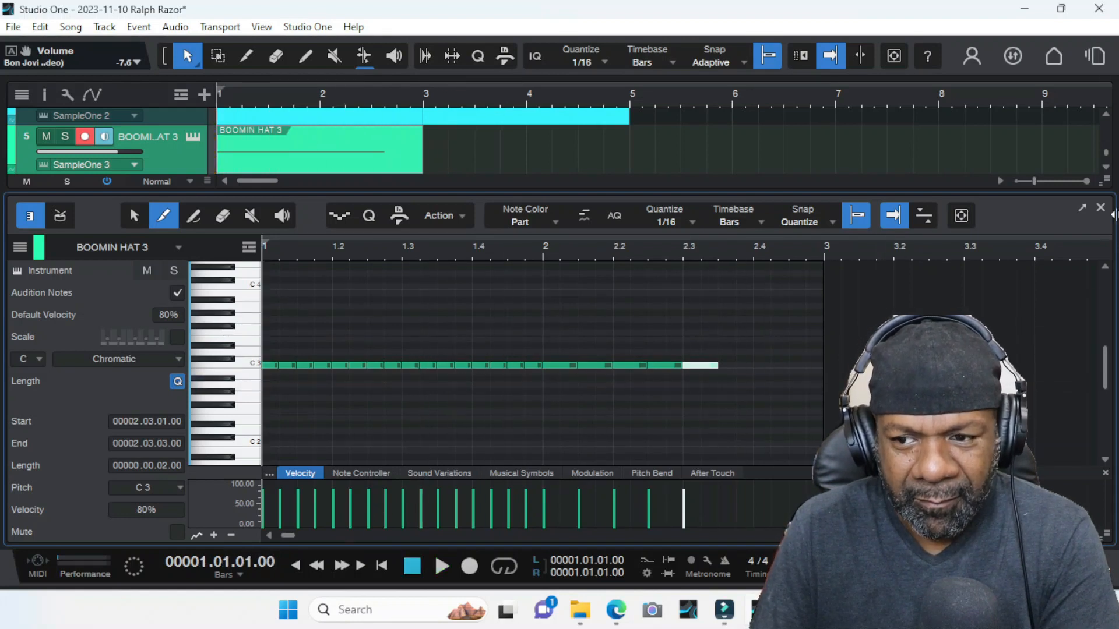
- Duplicate the BOOMIN HAT 3 part at bar 3 in the arrangement and bring back the file browser
left_click(1101, 209)
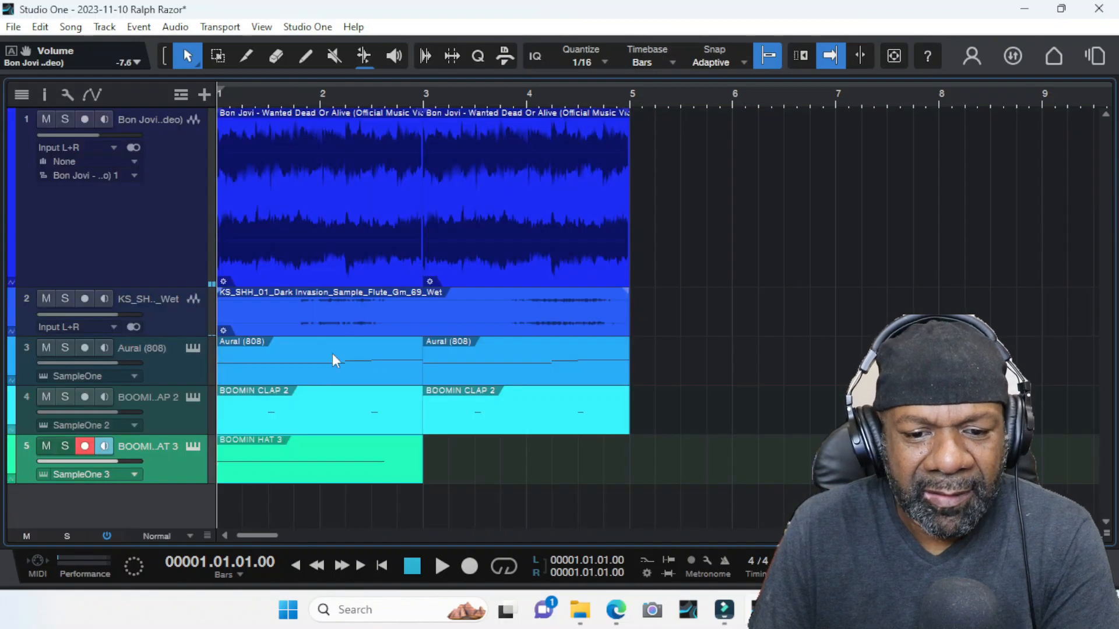
key("d")
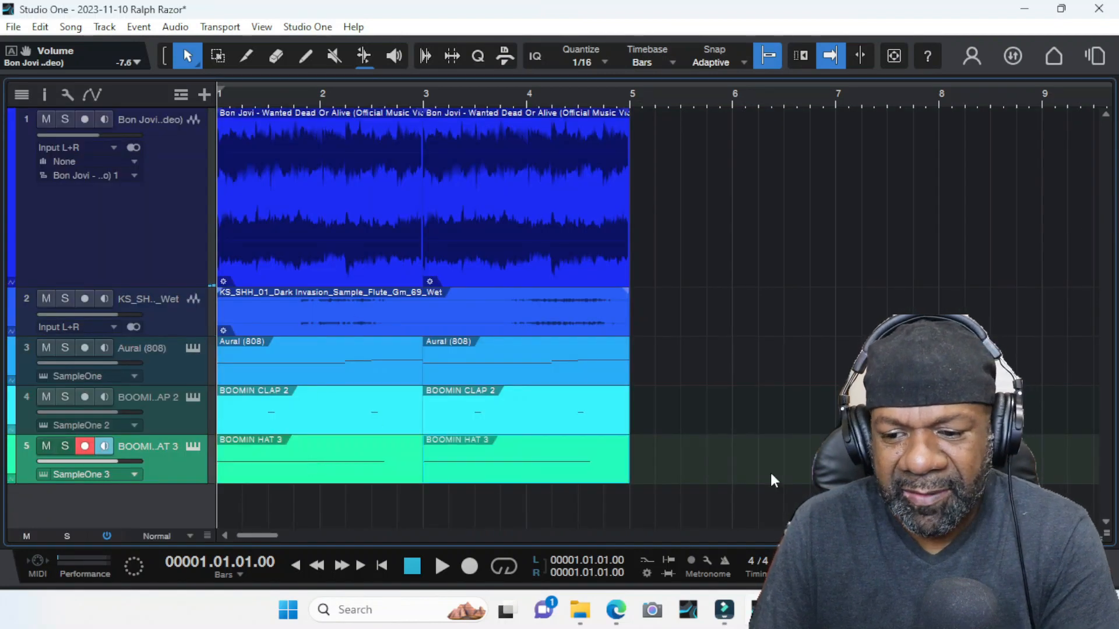
key("F5")
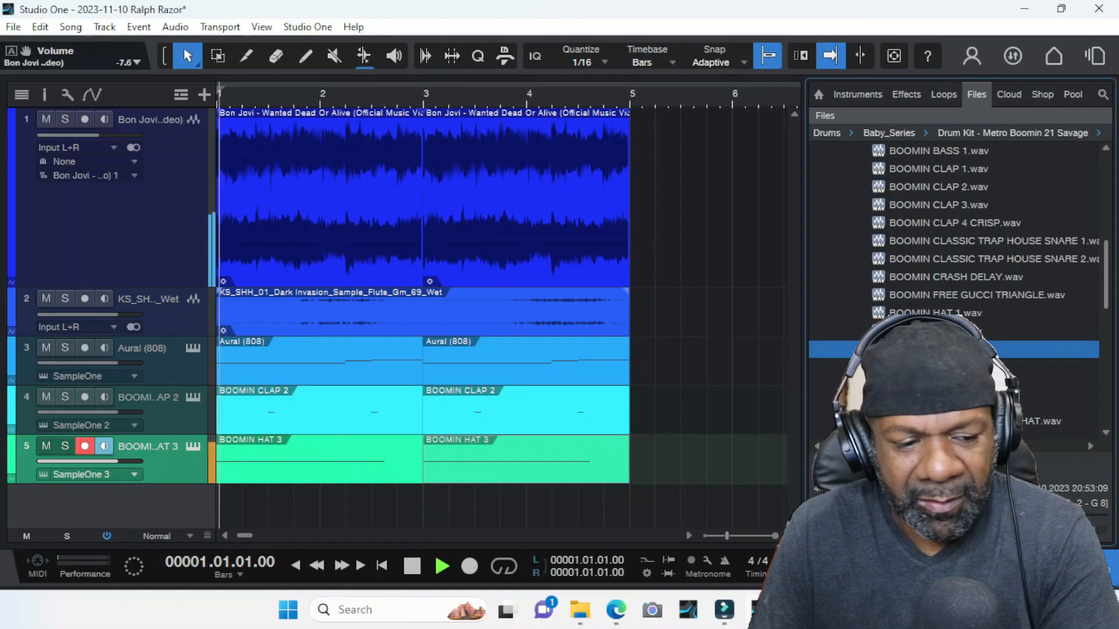
- Play the arrangement, and audition the snare, crash, triangle and hat samples in the Metro Boomin 21 Savage drum kit
key("space")
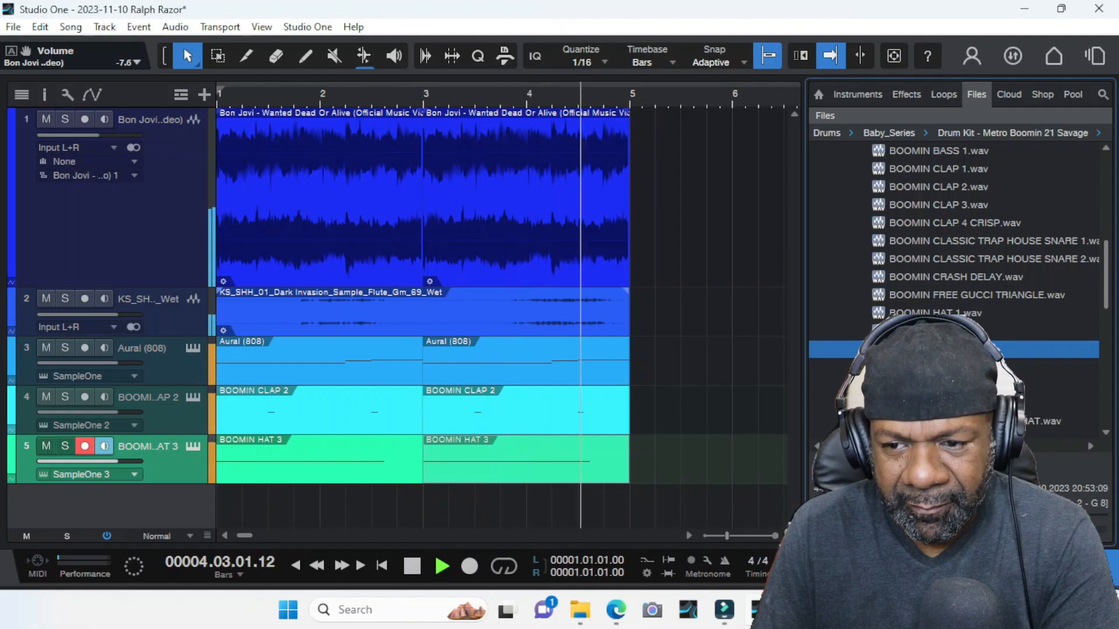
scroll(984, 262, "up", 1)
key("space")
left_click(961, 313)
scroll(961, 313, "down", 1)
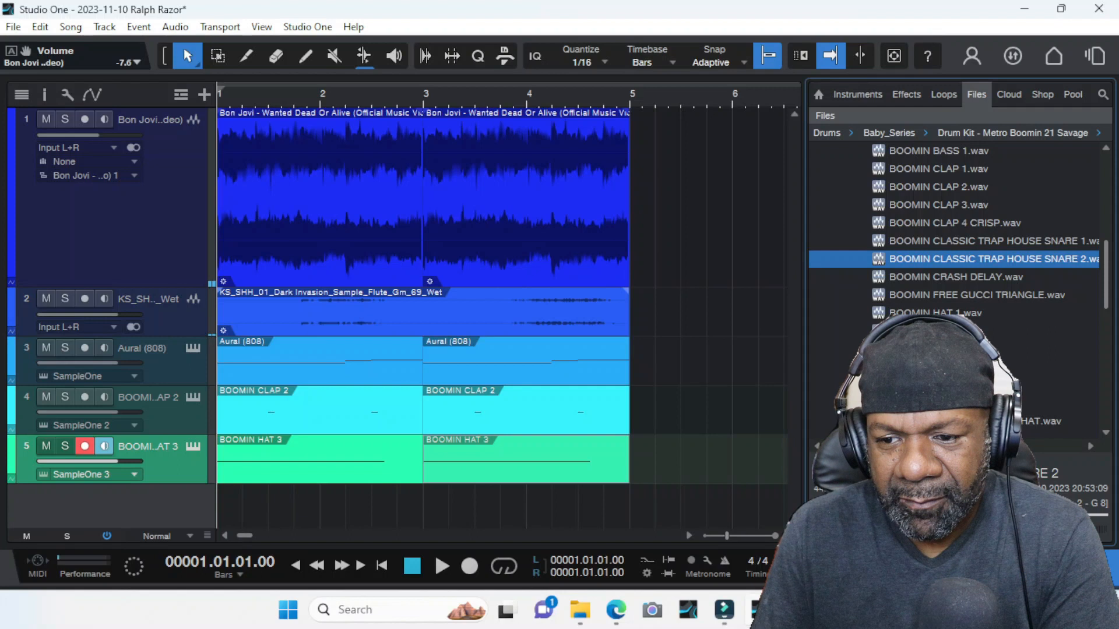
left_click(966, 282)
left_click(959, 296)
left_click(958, 313)
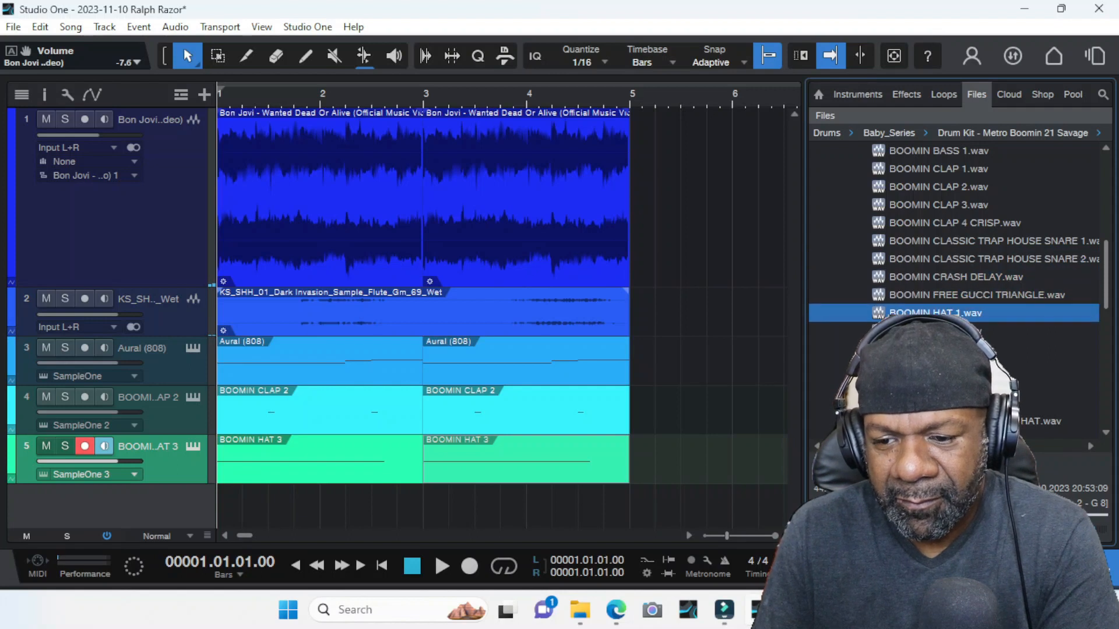
- Load the BOOMIN OPEN HAT 1 sample into a new SampleOne track and close the instrument window
scroll(958, 313, "down", 2)
left_click(961, 367)
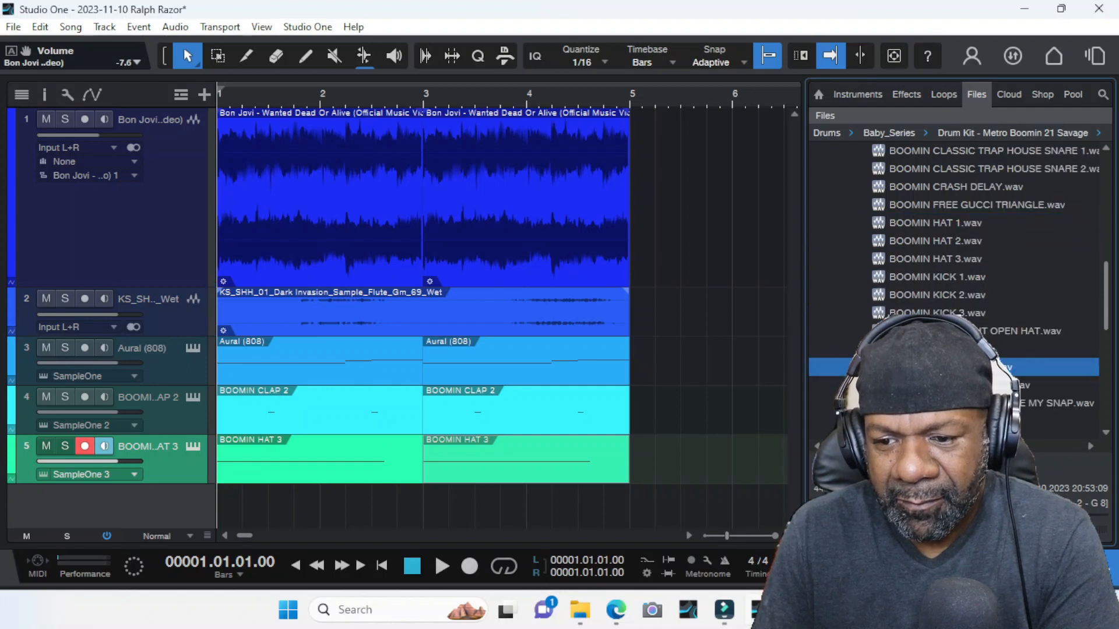
right_click(941, 367)
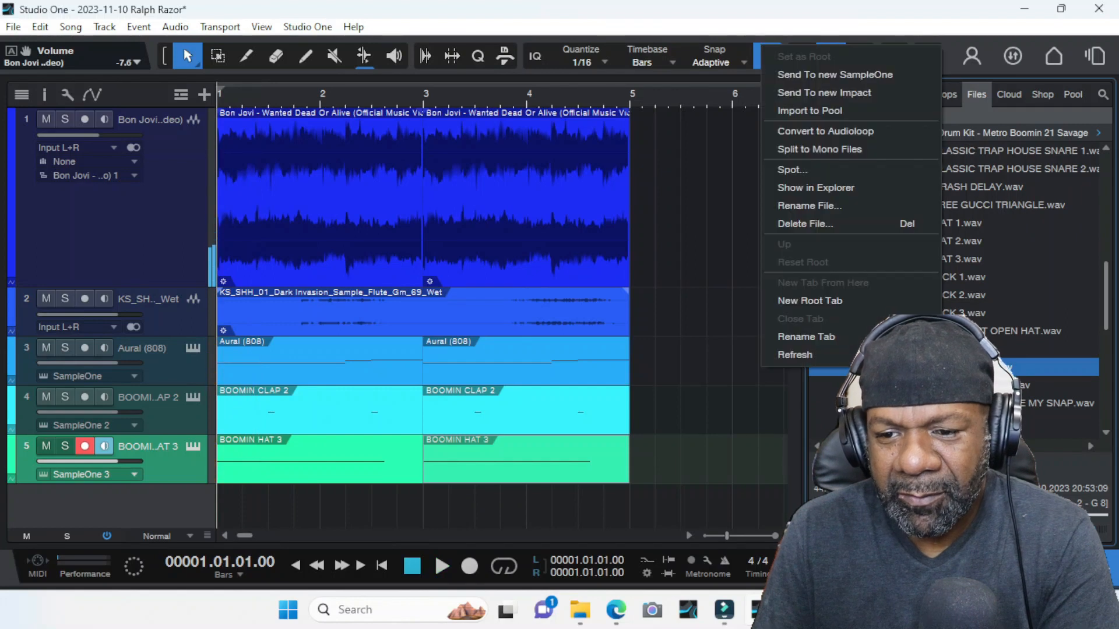
left_click(834, 75)
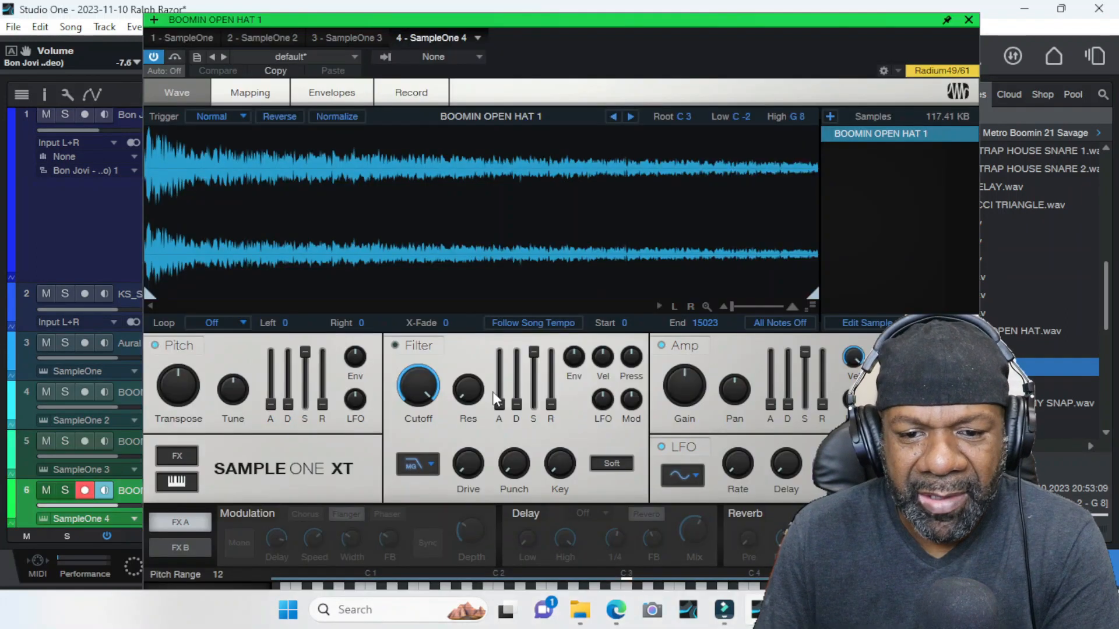
left_click(968, 20)
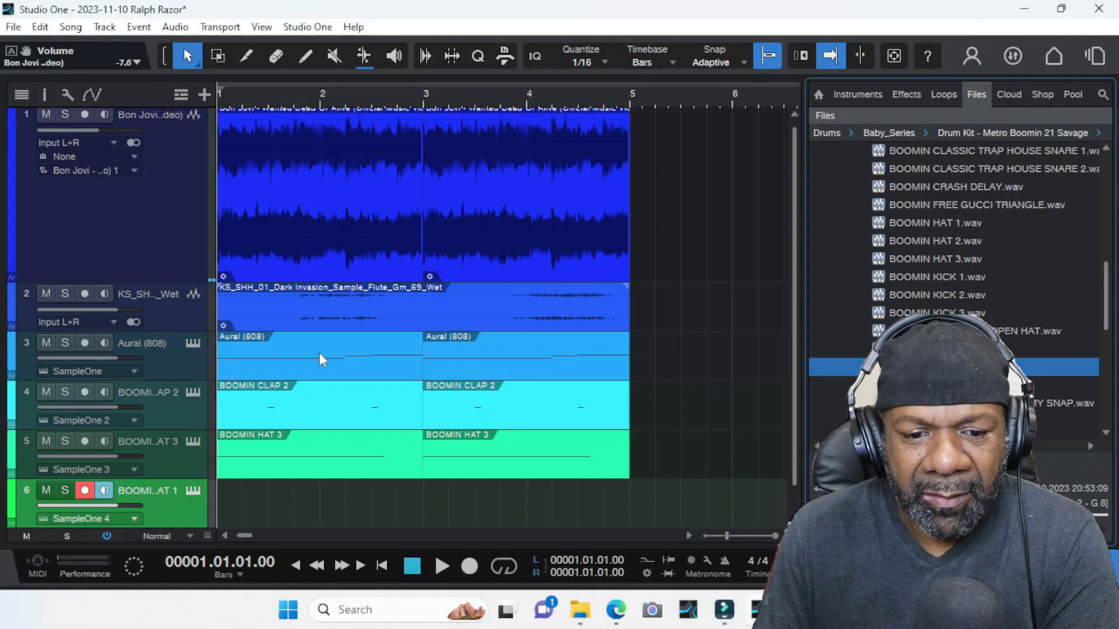
- Draw a two-bar part from bar 1 to bar 3 on the BOOMIN OPEN HAT 1 track and open it for note editing
key("5")
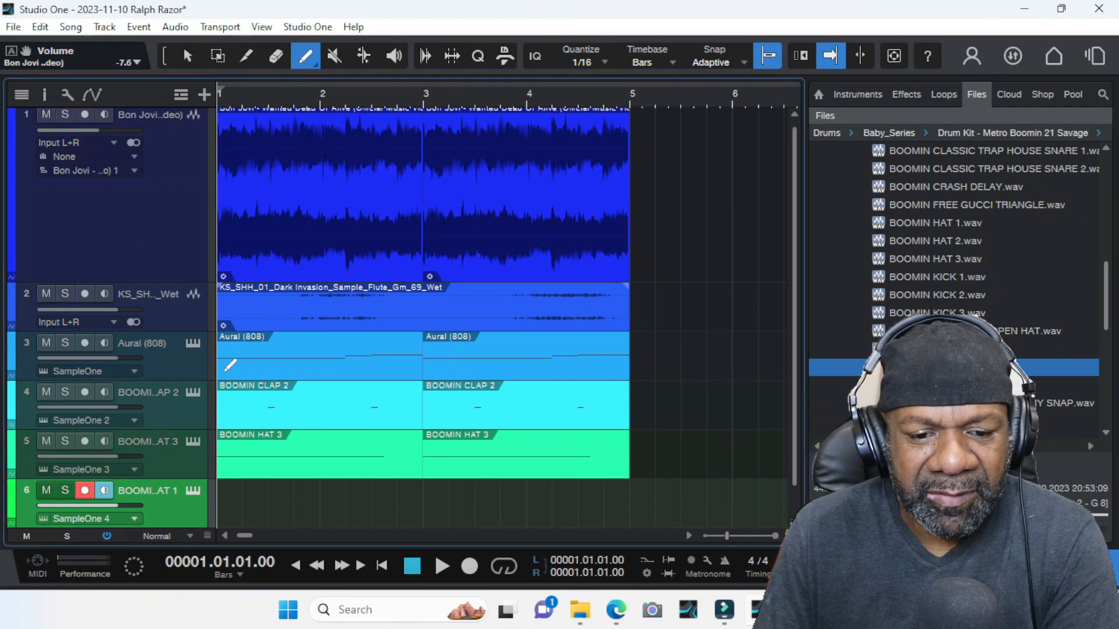
left_click_drag(222, 502, 424, 505)
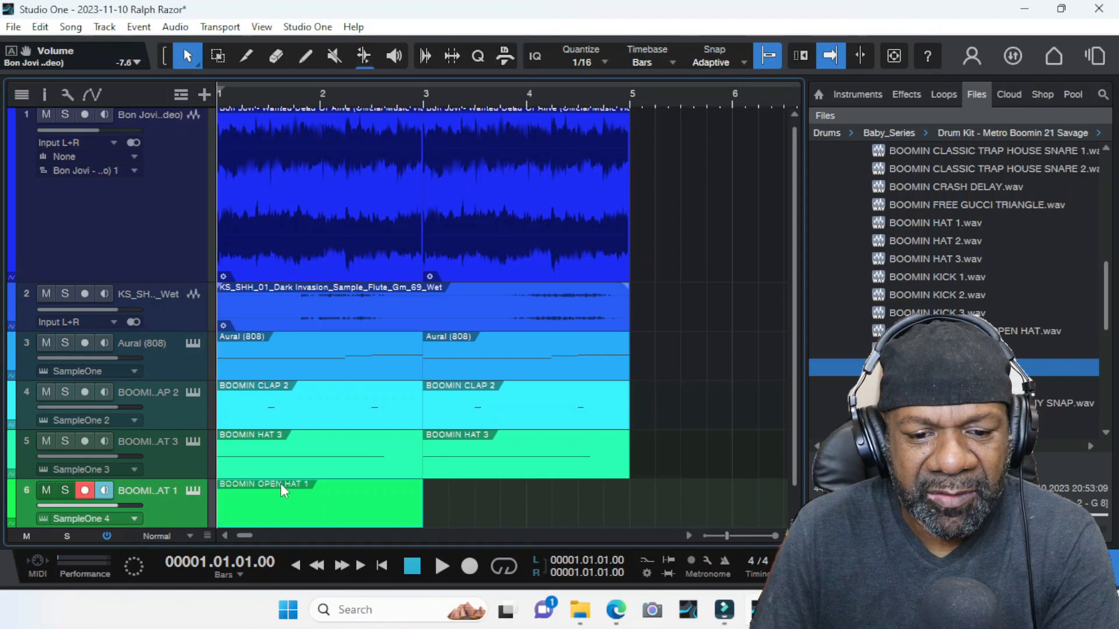
double_click(285, 502)
- Paint 1/16 C3 open hat notes at 2.3.3 and 2.4.1, with the file browser hidden, and play the pattern
key("space")
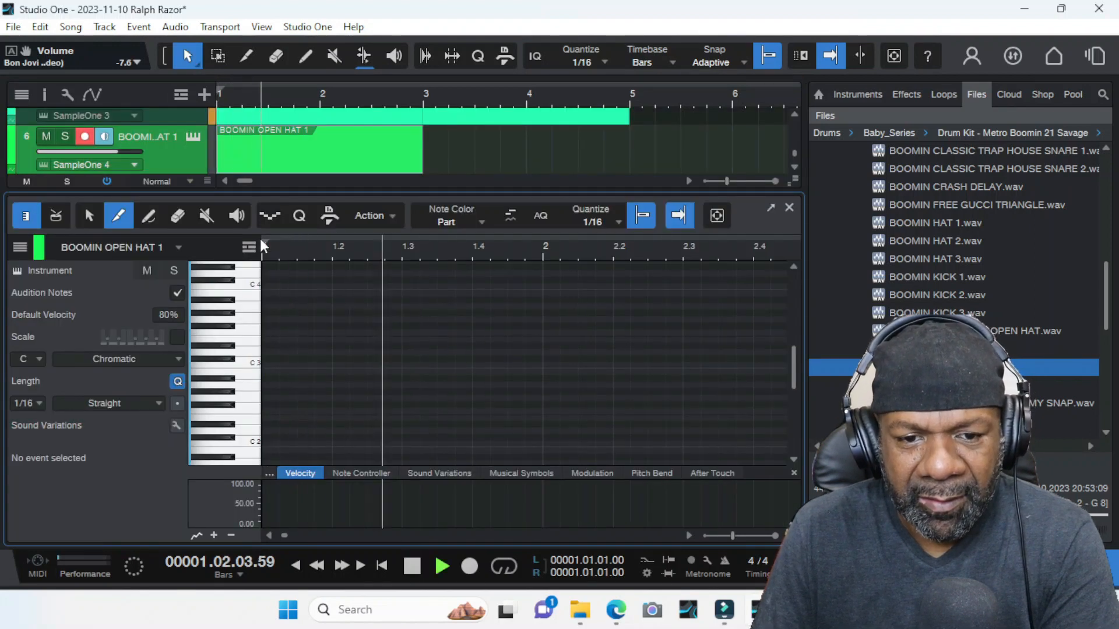
left_click(149, 216)
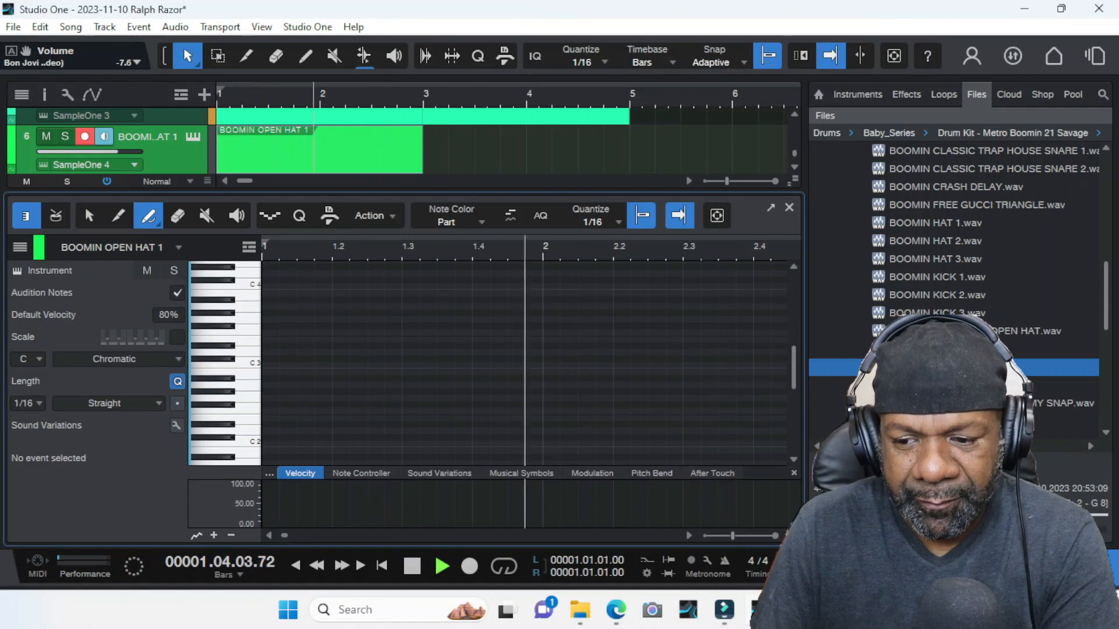
key("F5")
key("space")
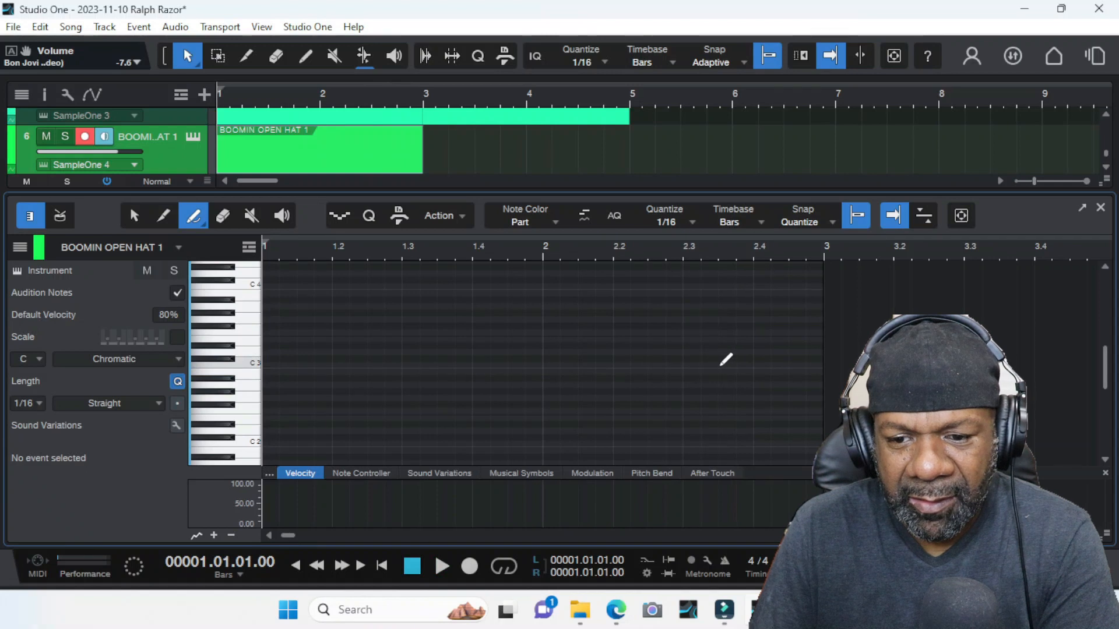
left_click(721, 365)
left_click(757, 365)
key("space")
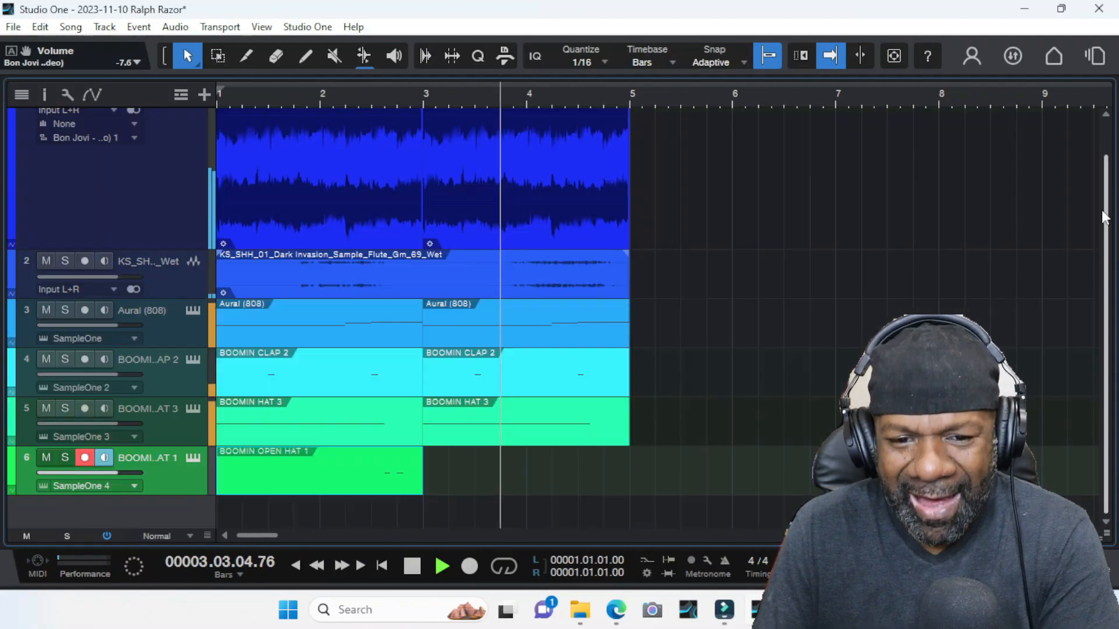
- Close the note editor, duplicate the BOOMIN OPEN HAT 1 part at bar 3 and bring back the file browser
left_click(1100, 207)
left_click(359, 466)
key("space")
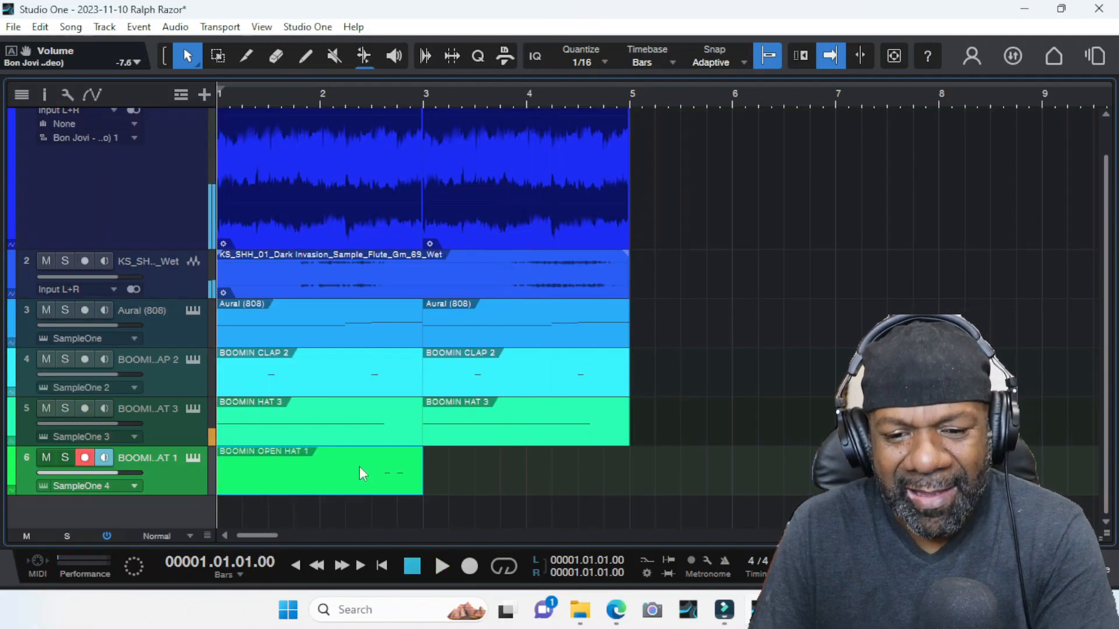
key("d")
left_click(1103, 566)
- Browse the HipHopMakers Lo-Fi pack and audition bell, click and hat samples in the Dj Premier Drum Kit
scroll(956, 362, "down", 6)
scroll(841, 215, "down", 2)
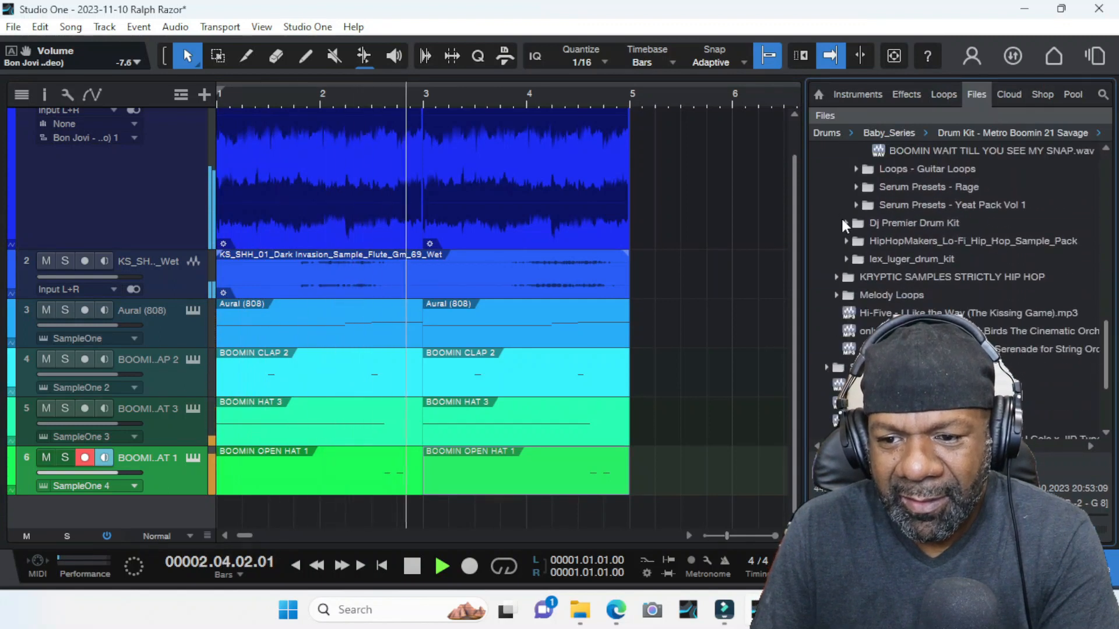
left_click(844, 241)
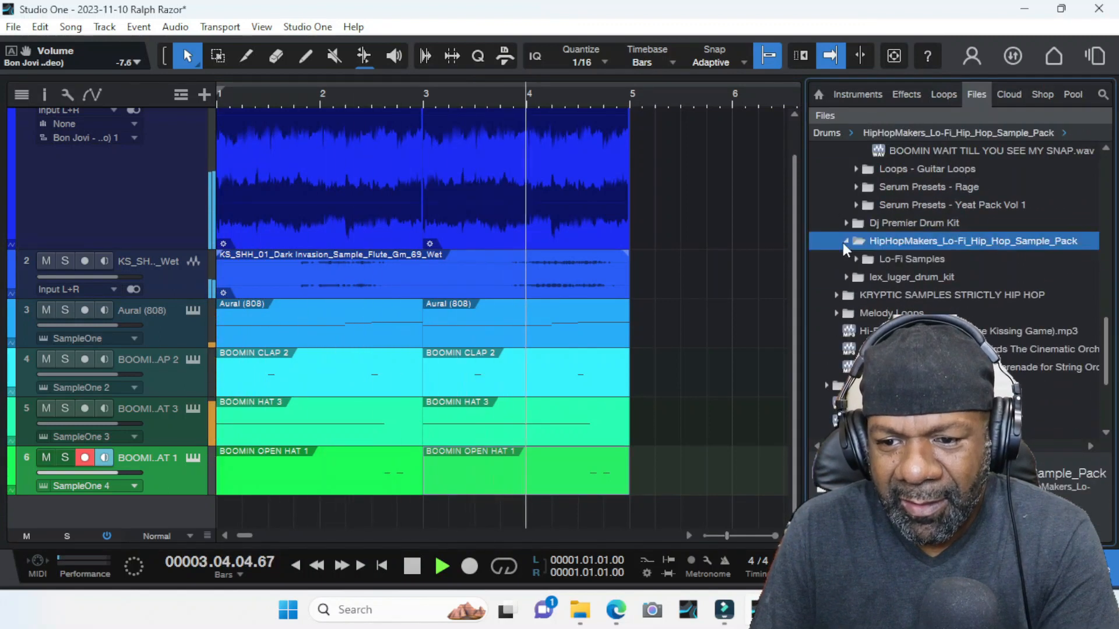
left_click(850, 259)
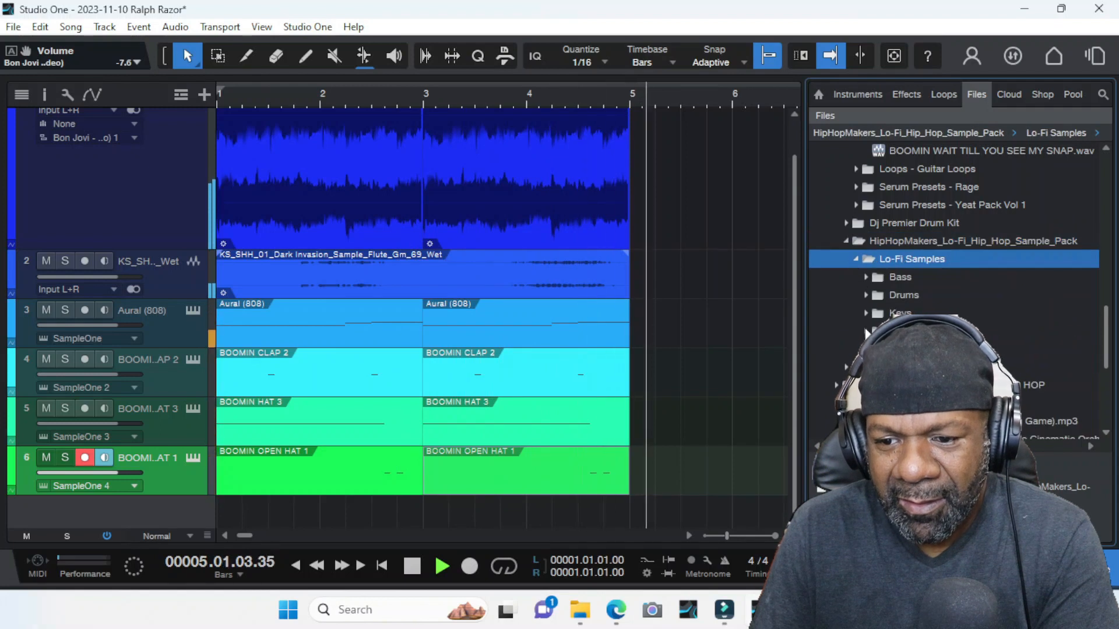
left_click(848, 244)
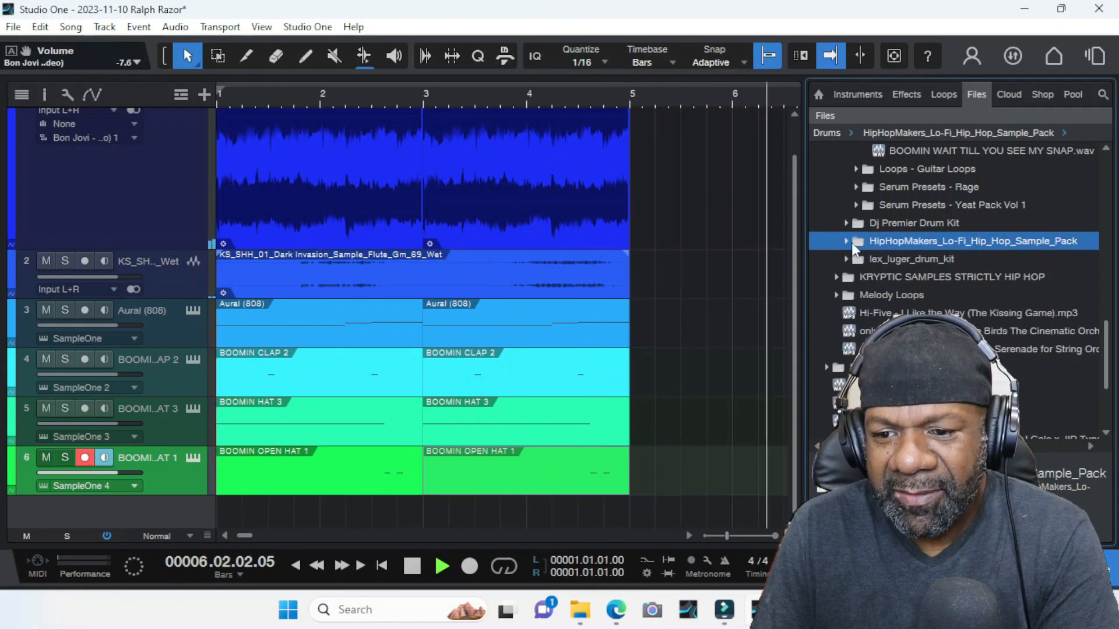
left_click(848, 223)
left_click(877, 260)
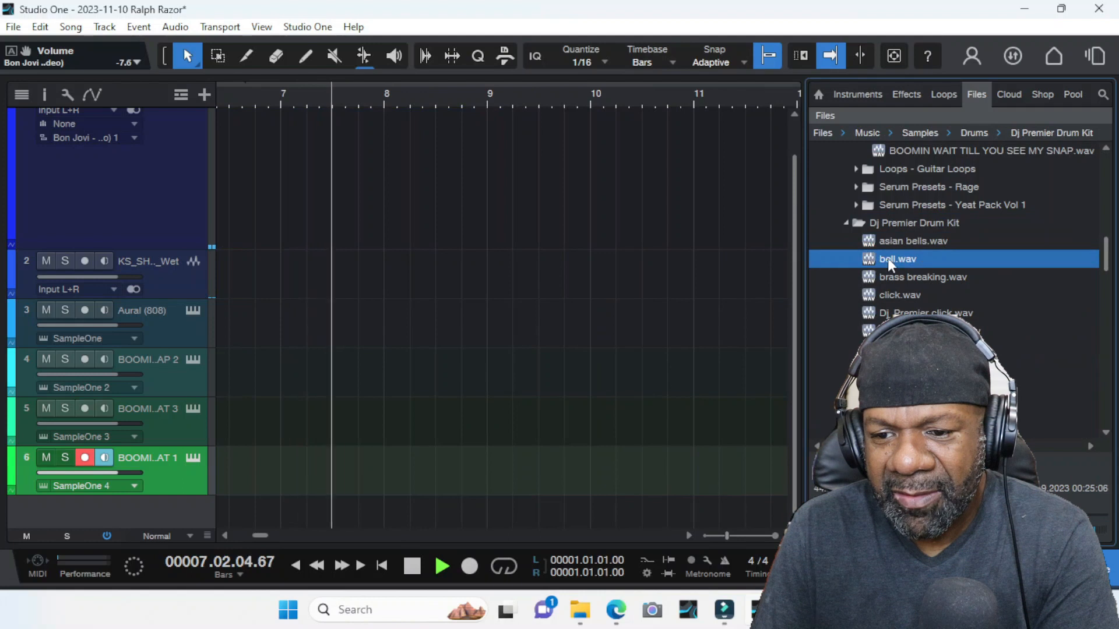
left_click(887, 314)
key("space")
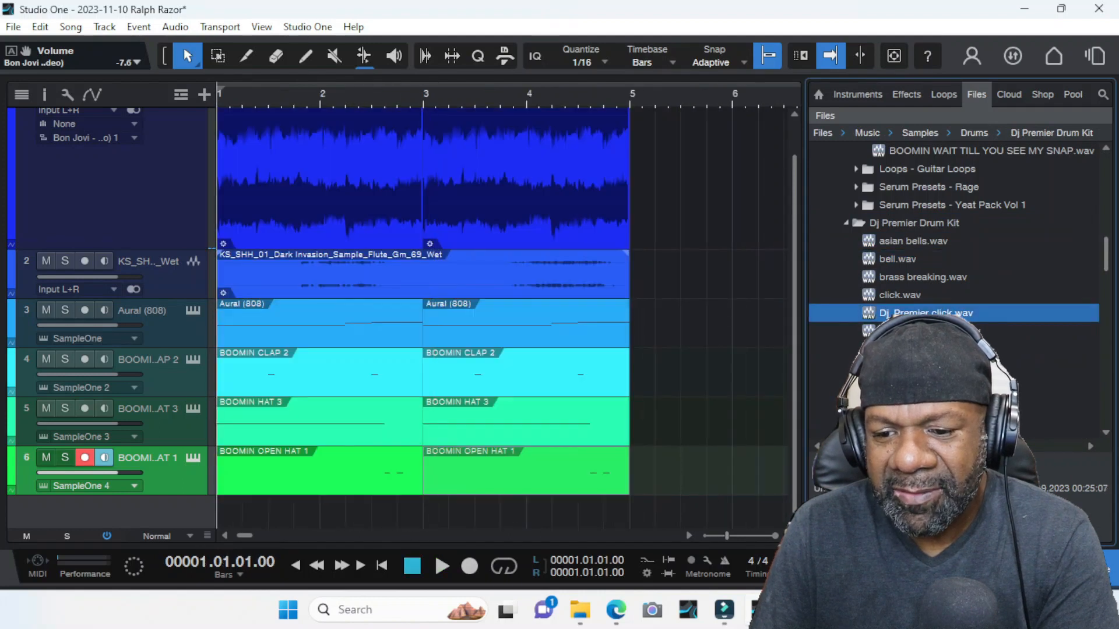
left_click(885, 331)
scroll(887, 330, "down", 4)
scroll(887, 330, "up", 7)
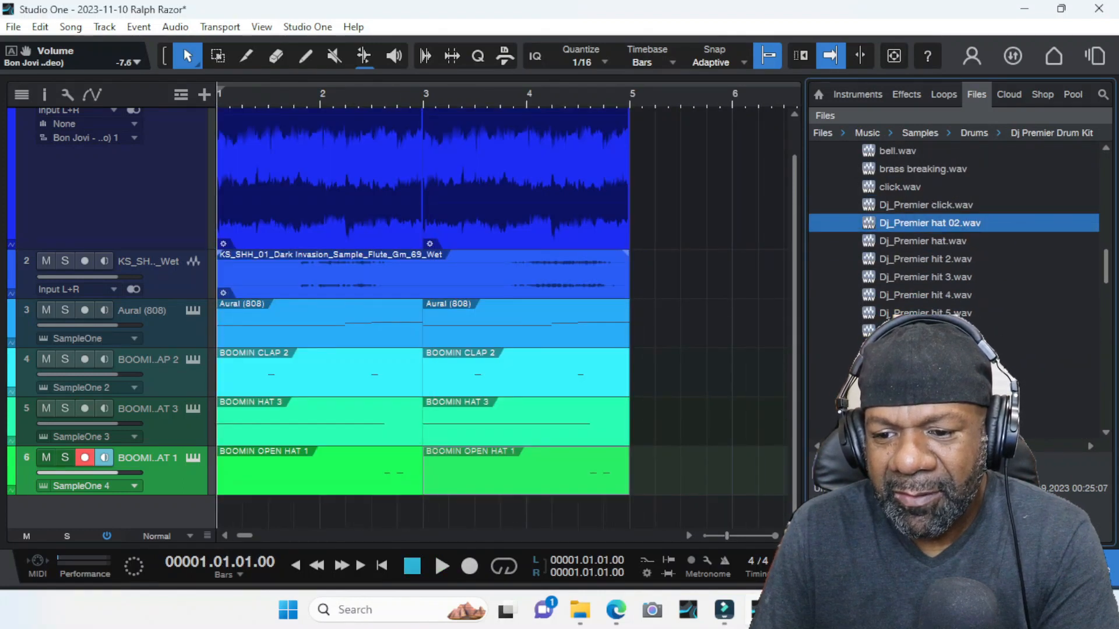
- Collapse the 808 folder in the Diamond Wav - UNCHAINED Drum Kit and open its Fills folder
scroll(858, 262, "up", 10)
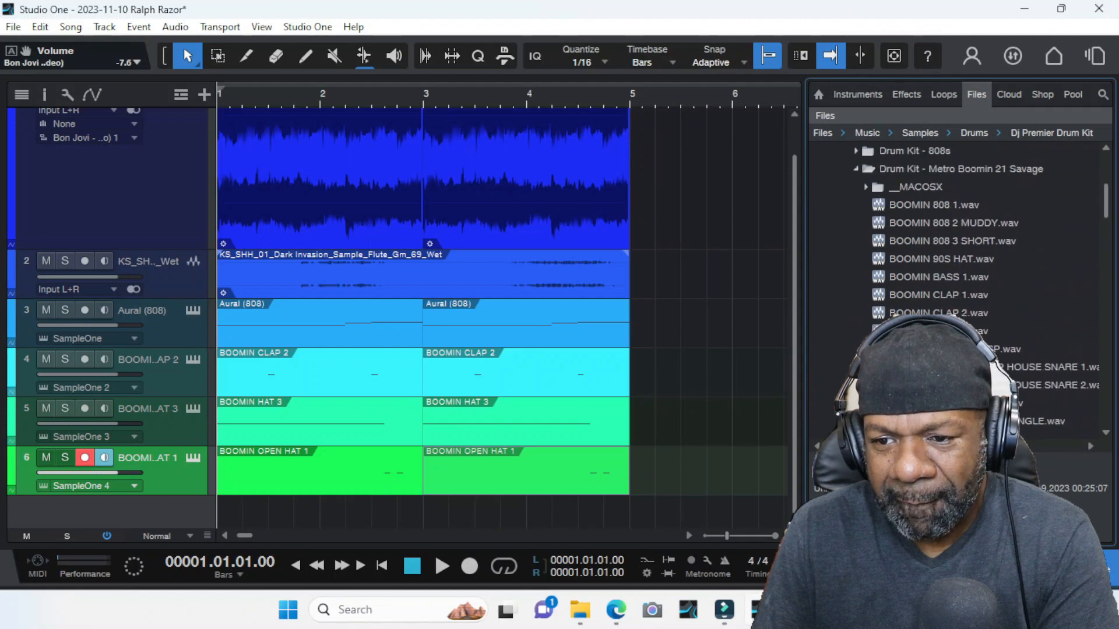
scroll(857, 261, "up", 2)
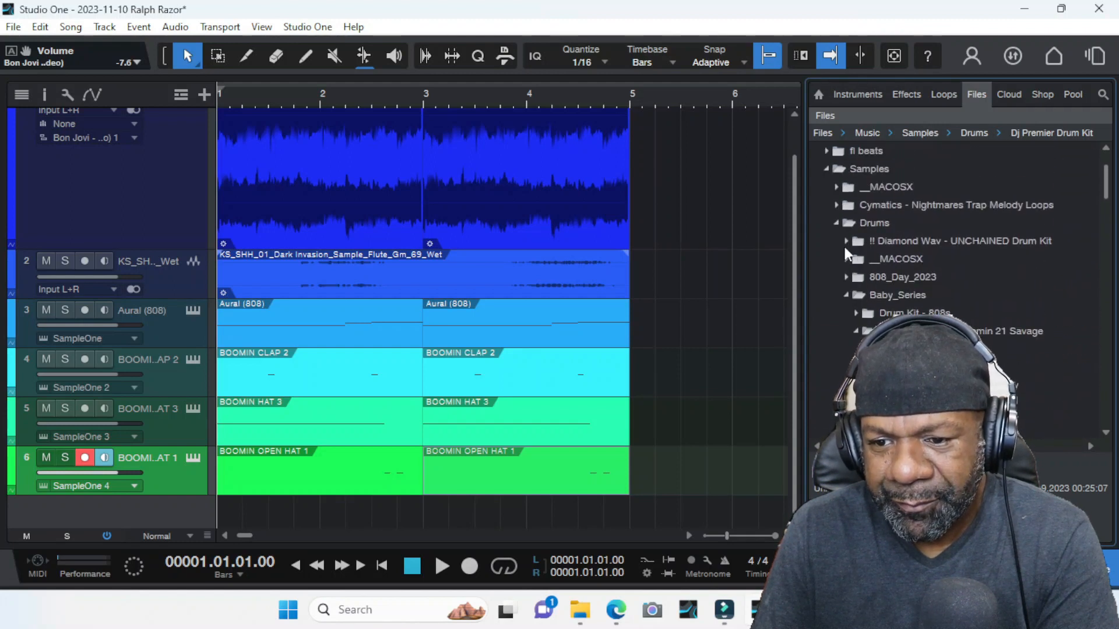
left_click(844, 243)
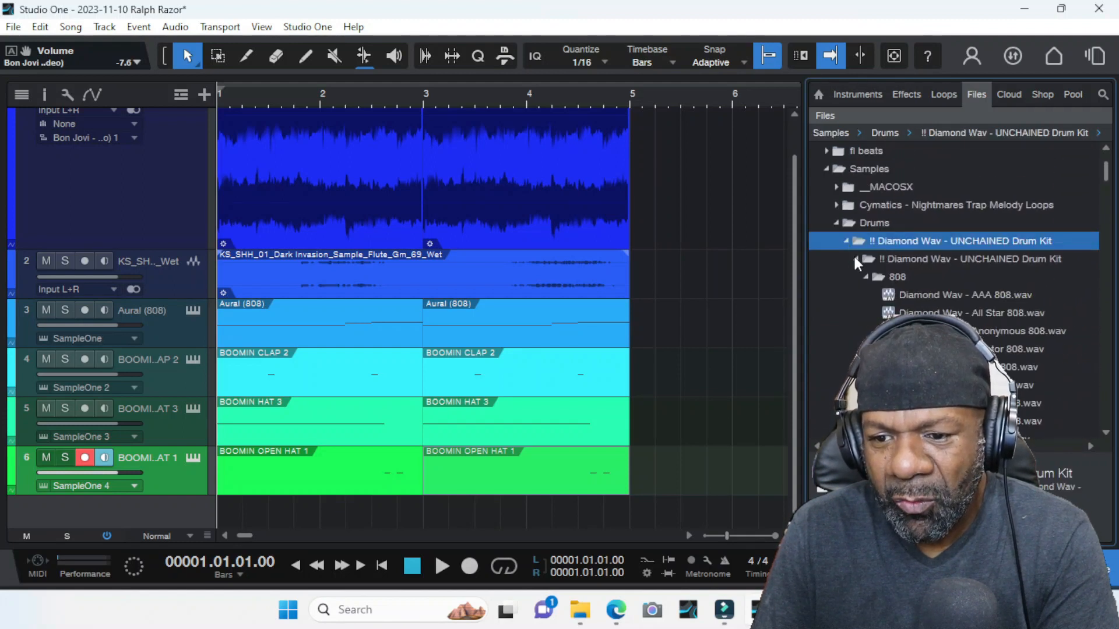
left_click(855, 259)
left_click(855, 259)
left_click(861, 278)
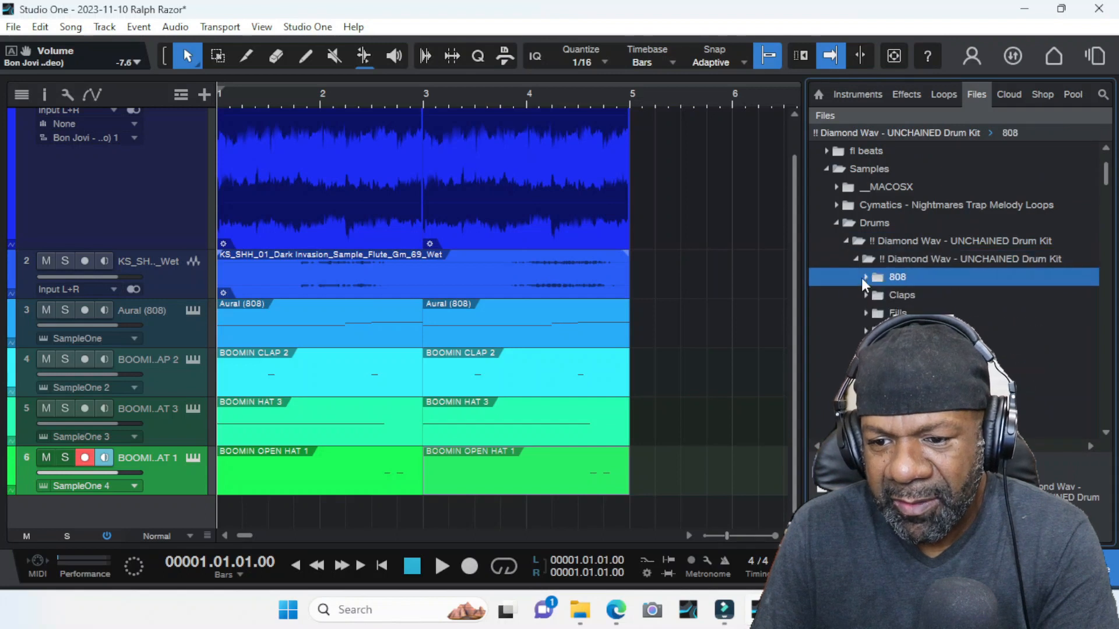
left_click(866, 314)
- Audition the Diamond Wav fills from Fill 11 140 through Fill 4 140, and briefly play the arrangement
left_click(903, 367)
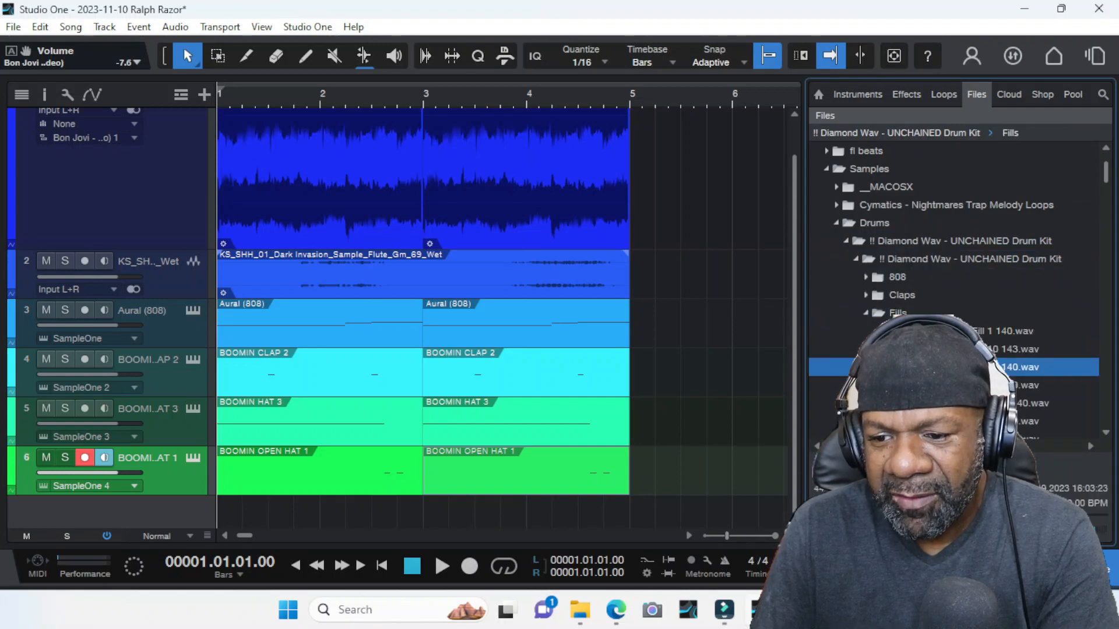
key("Down")
key("Down")
key("Down")
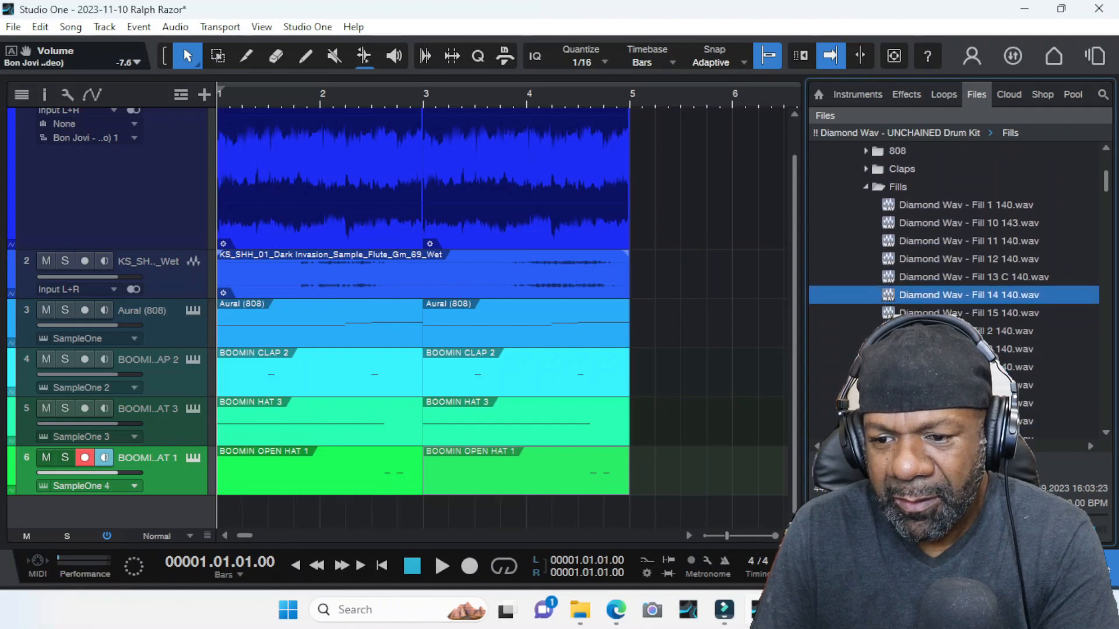
key("Down")
key("Down")
key("Down")
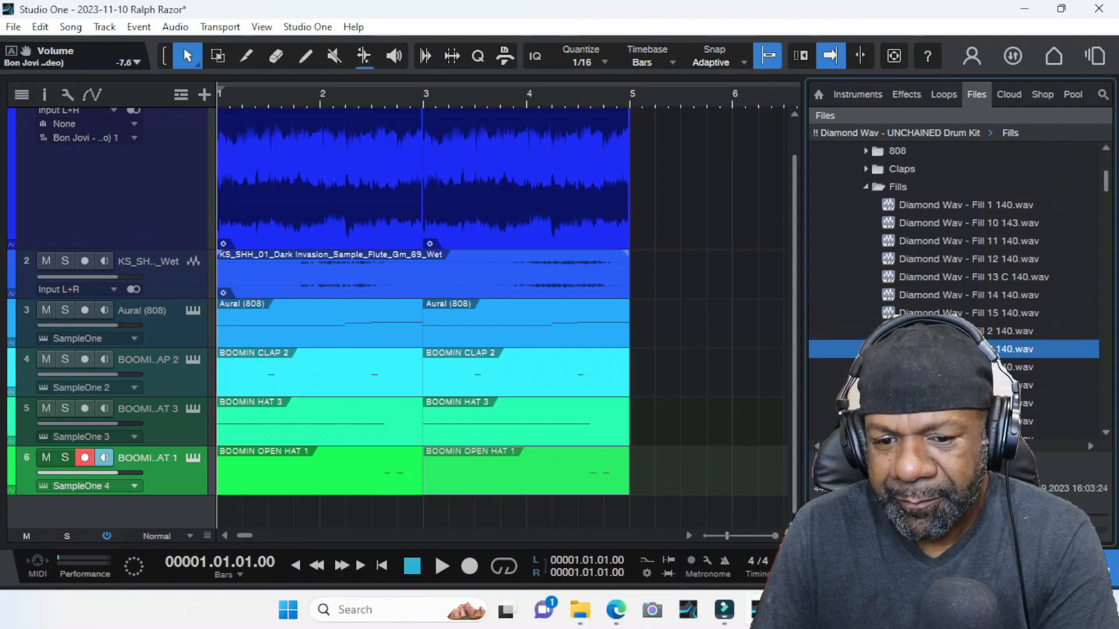
key("Down")
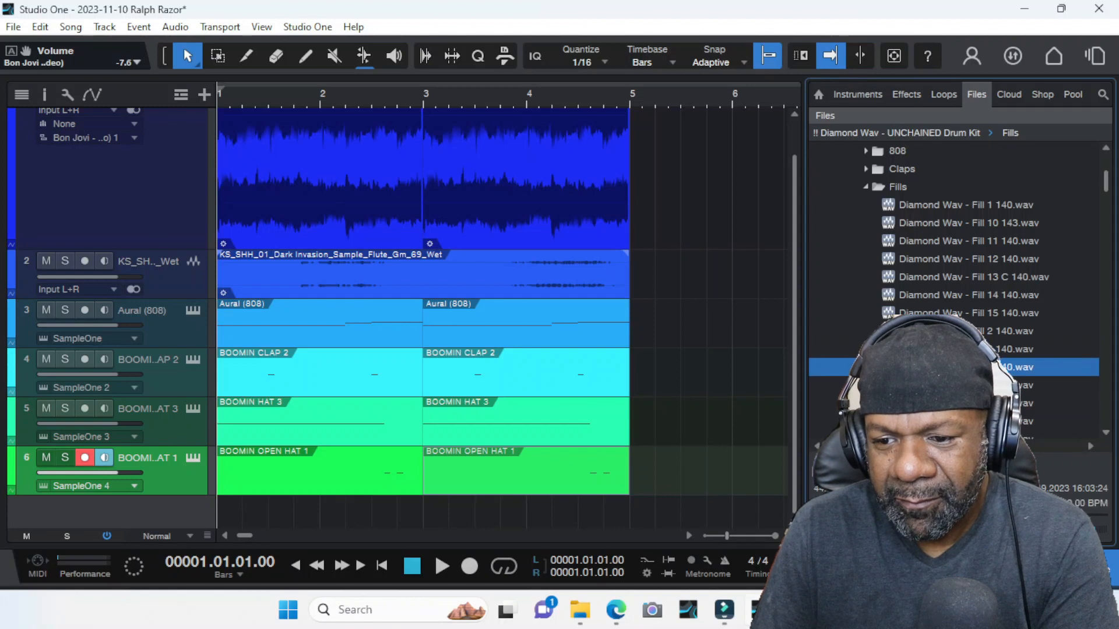
key("space")
key("space")
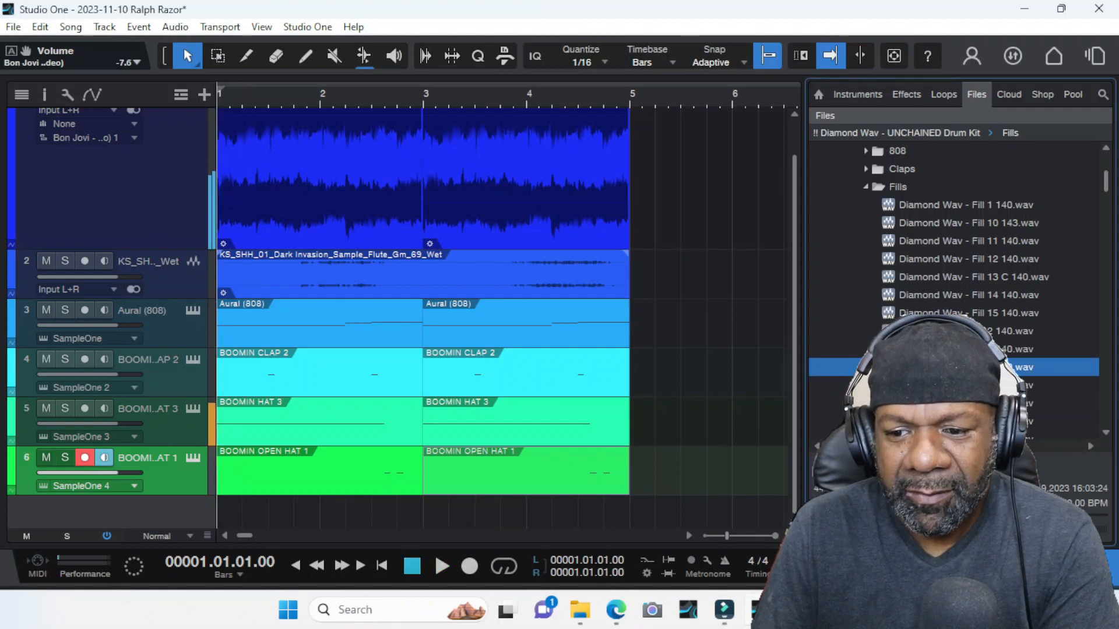
- Place Diamond Wav - Fill 4 140.wav on a new audio track at bar 1 and play it with the beat
left_click_drag(956, 367, 251, 517)
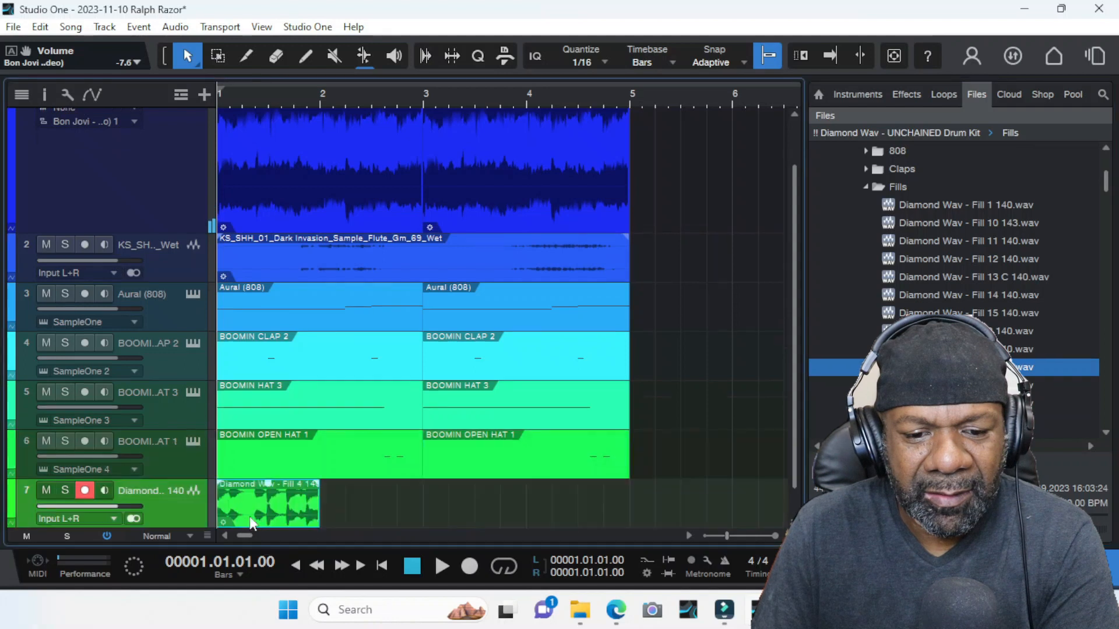
key("space")
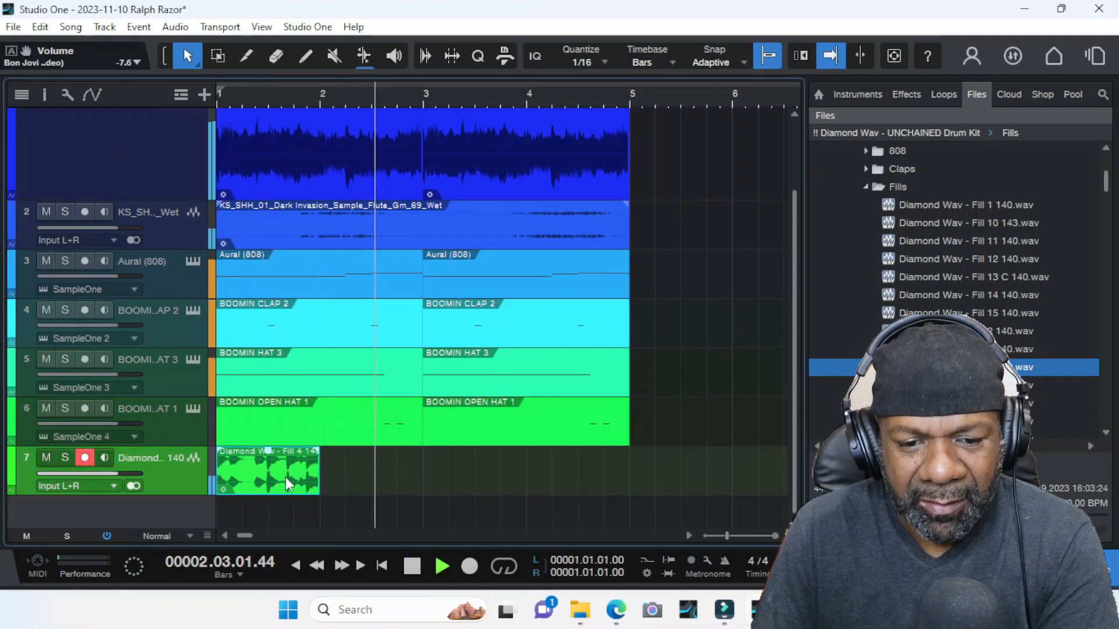
key("space")
- Move the Diamond Wav fill clip to bar 2 and play the arrangement to check it
left_click_drag(289, 477, 389, 467)
key("space")
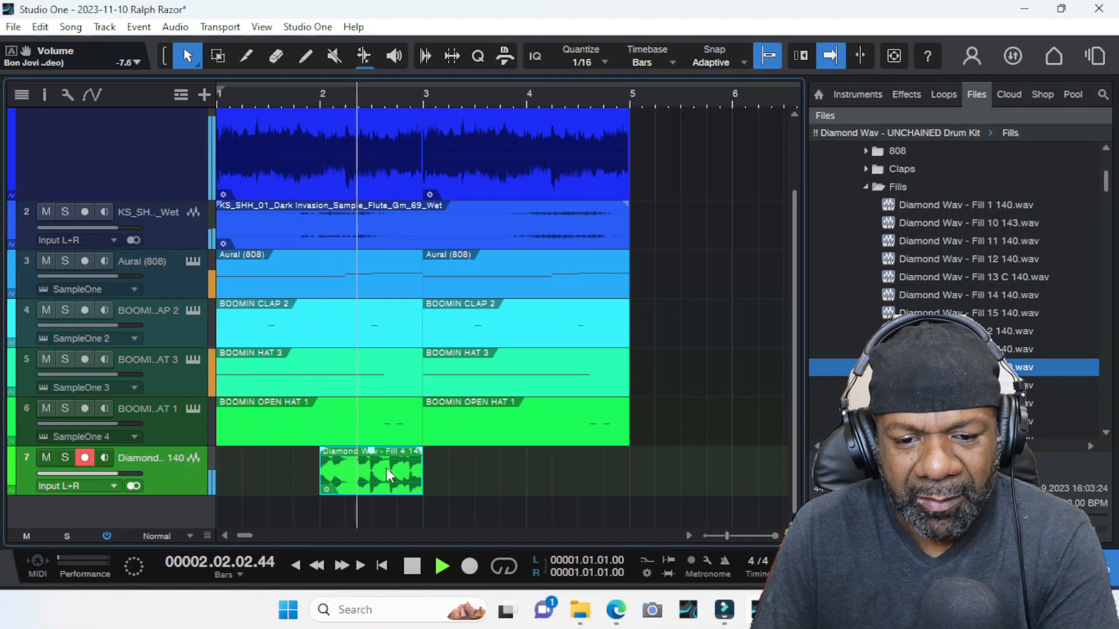
key("space")
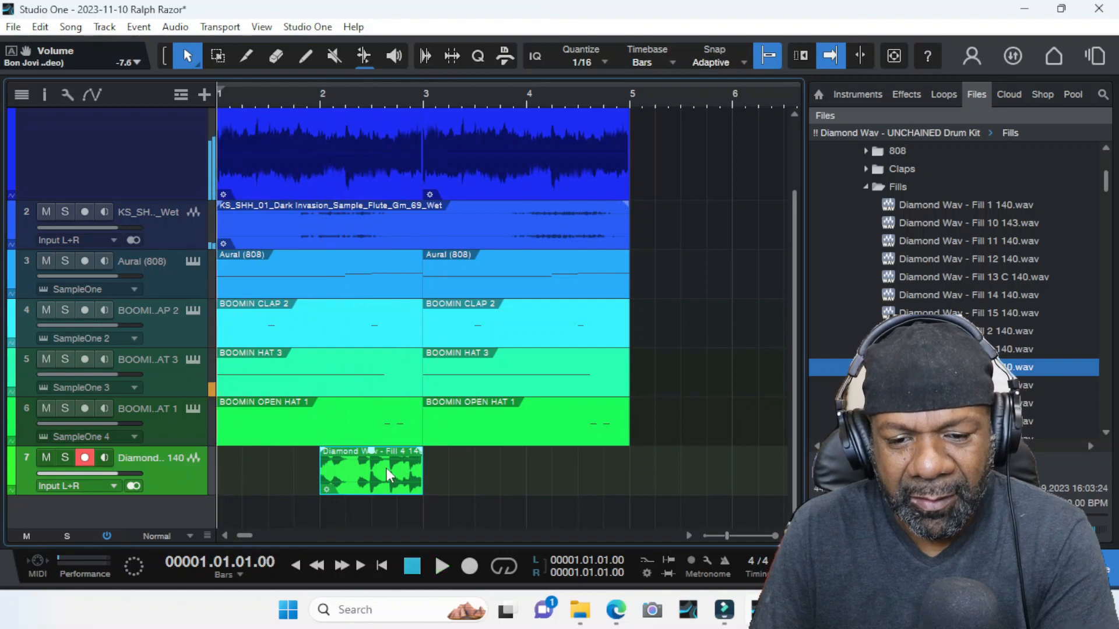
- Duplicate the Diamond Wav fill, move the copy to bar 4 and play the arrangement
key("d")
left_click_drag(443, 484, 547, 473)
key("space")
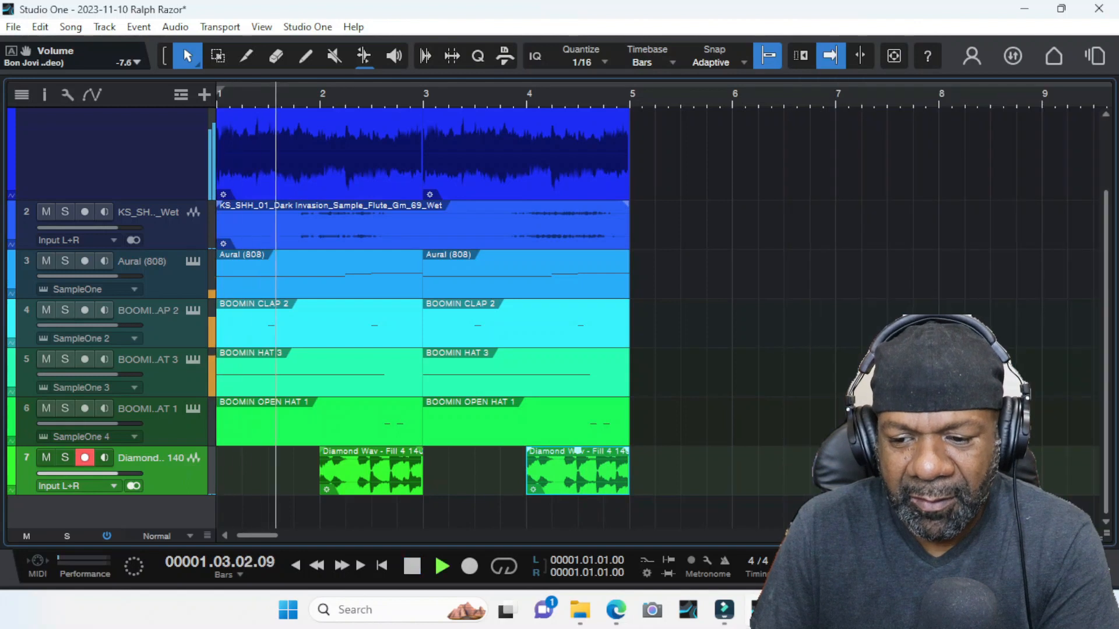
- Lower the Diamond Wav fill track to -10.4 dB, set the Bon Jovi track to -5.6 dB and replay the beat
key("F3")
left_click_drag(826, 420, 826, 431)
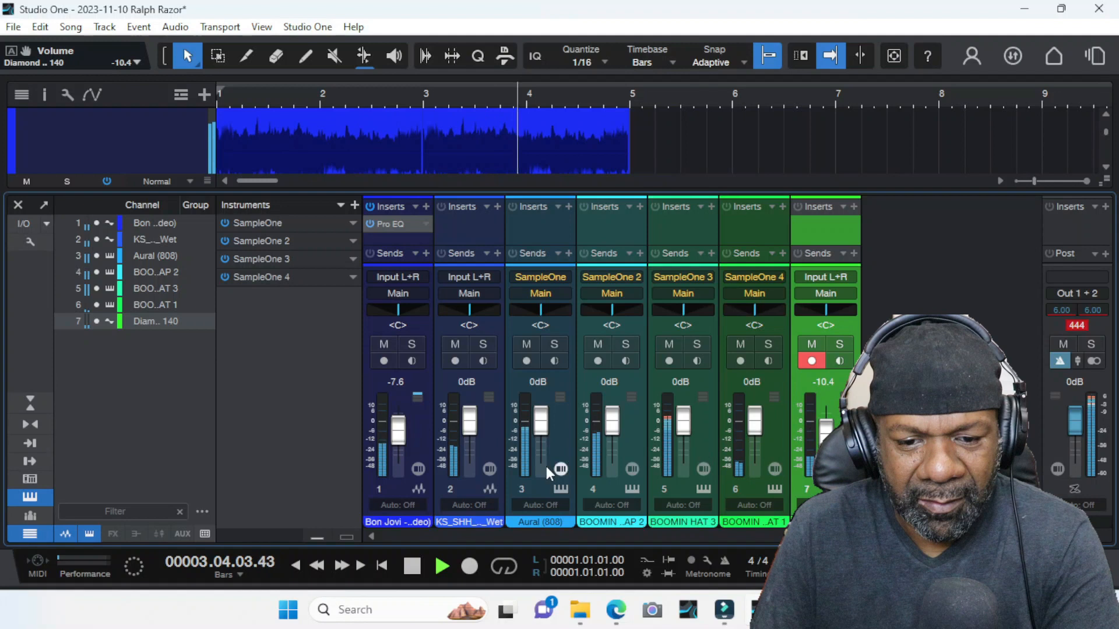
left_click_drag(399, 444, 399, 437)
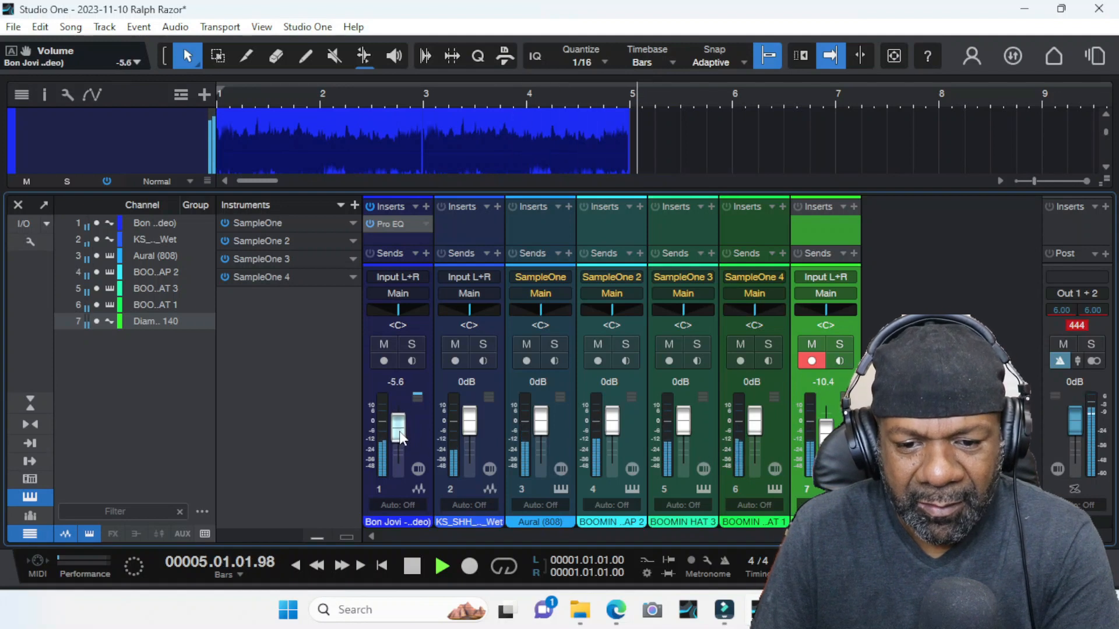
key("space")
key("space")
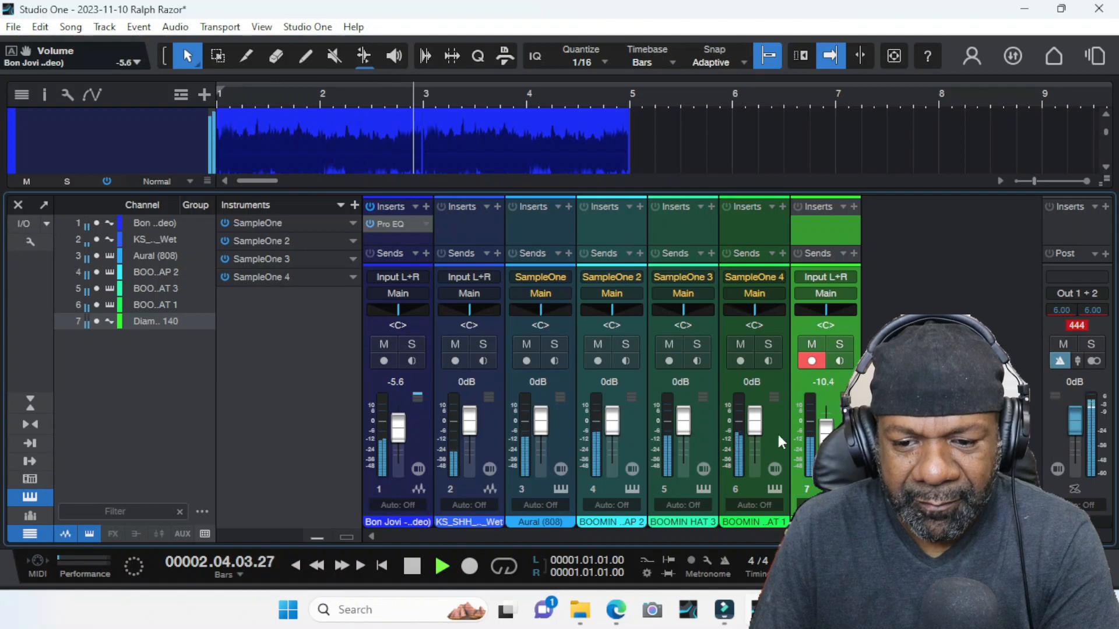
- Pan BOOMIN HAT 3 to L37 at -10.4 dB and set BOOMIN CLAP 2 to -7.6 dB during playback
left_click_drag(669, 315, 647, 389)
left_click_drag(684, 433, 677, 440)
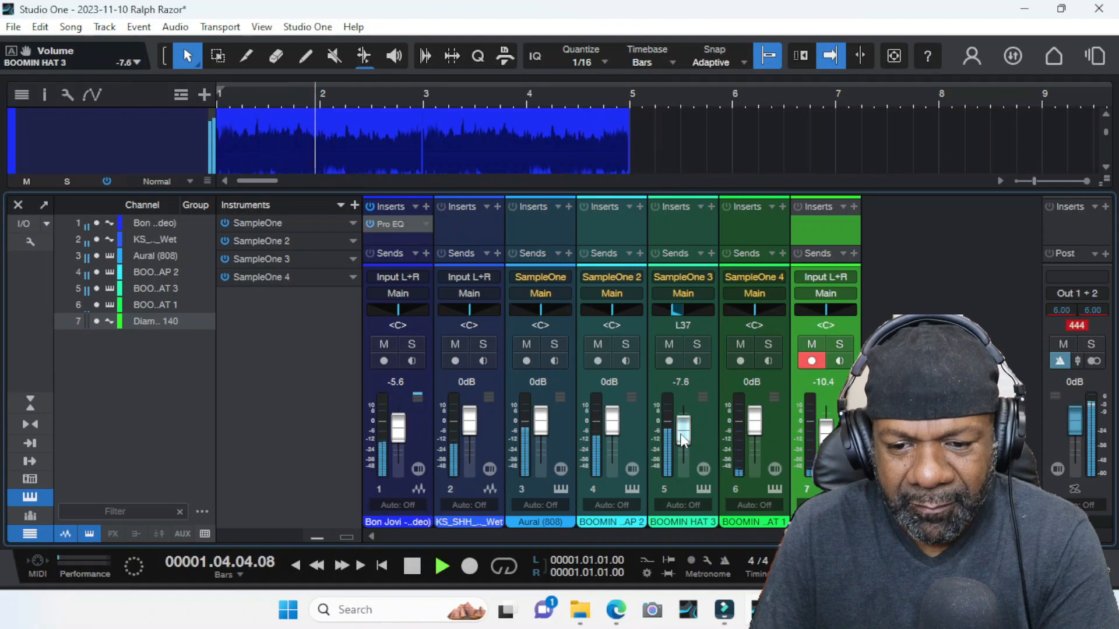
left_click_drag(615, 427, 615, 437)
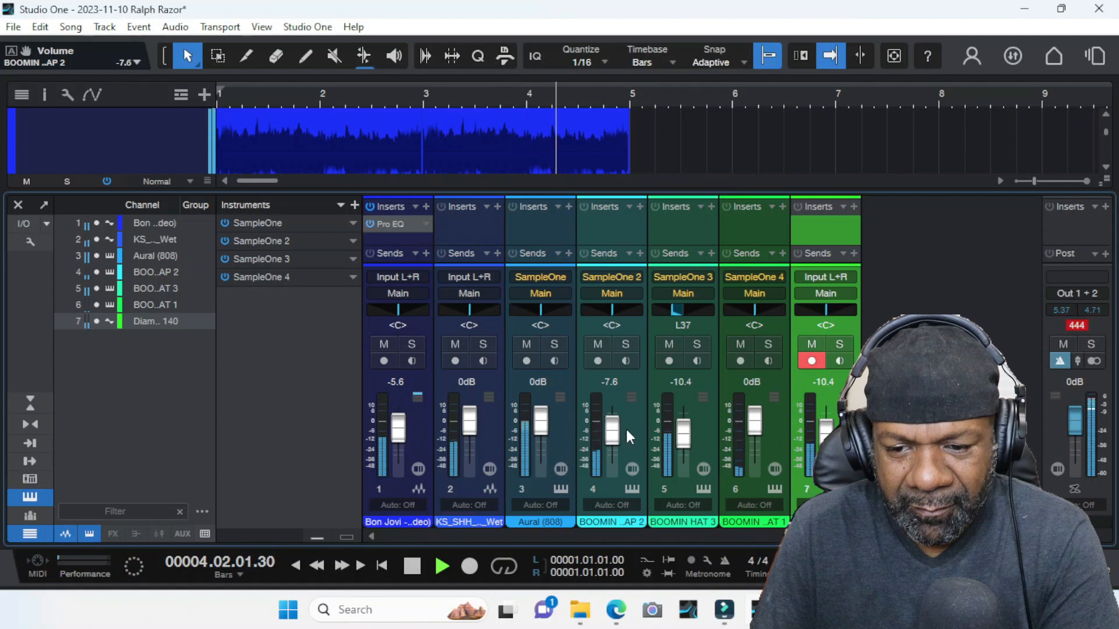
key("F3")
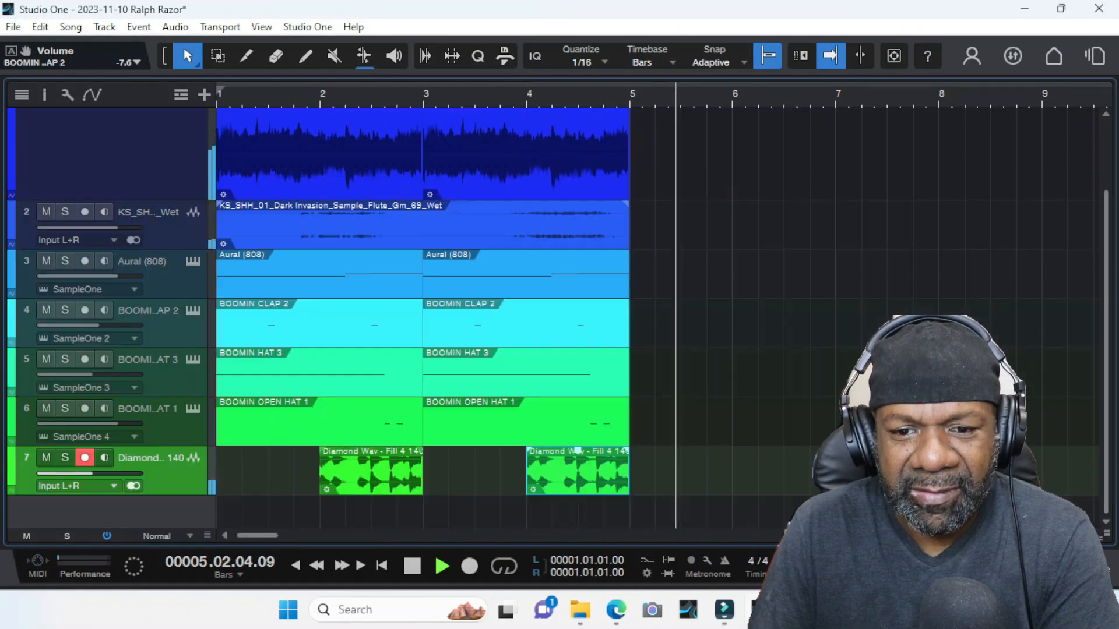
key("space")
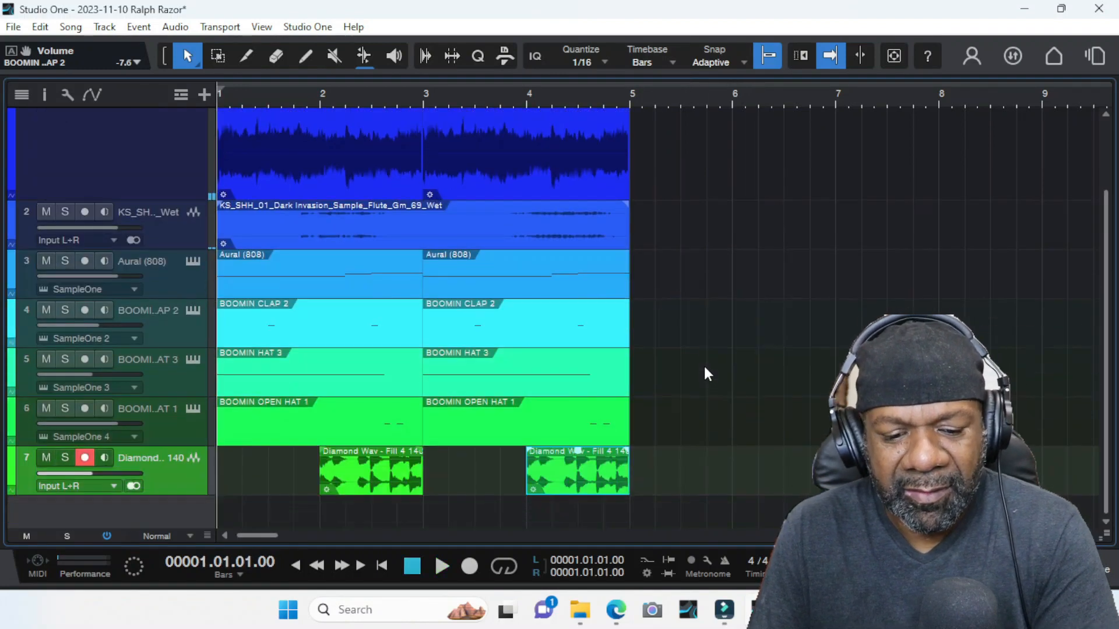
- Duplicate all clips of the four-bar arrangement repeatedly until it extends to bar 17, and play the result
key("ctrl+a")
key("d")
key("d")
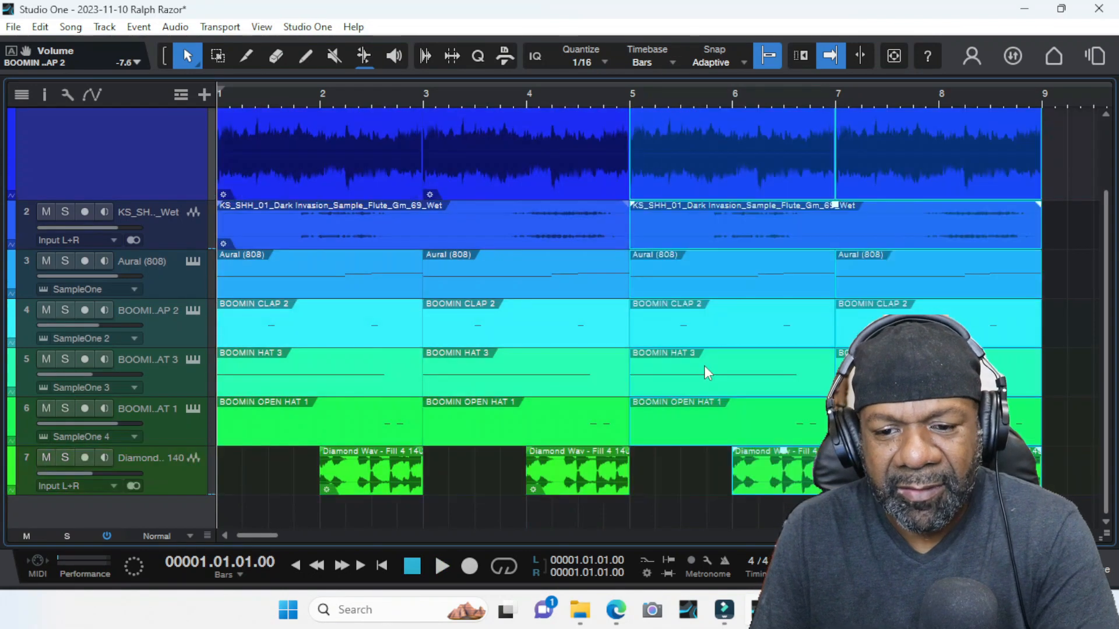
key("w")
key("w")
key("w")
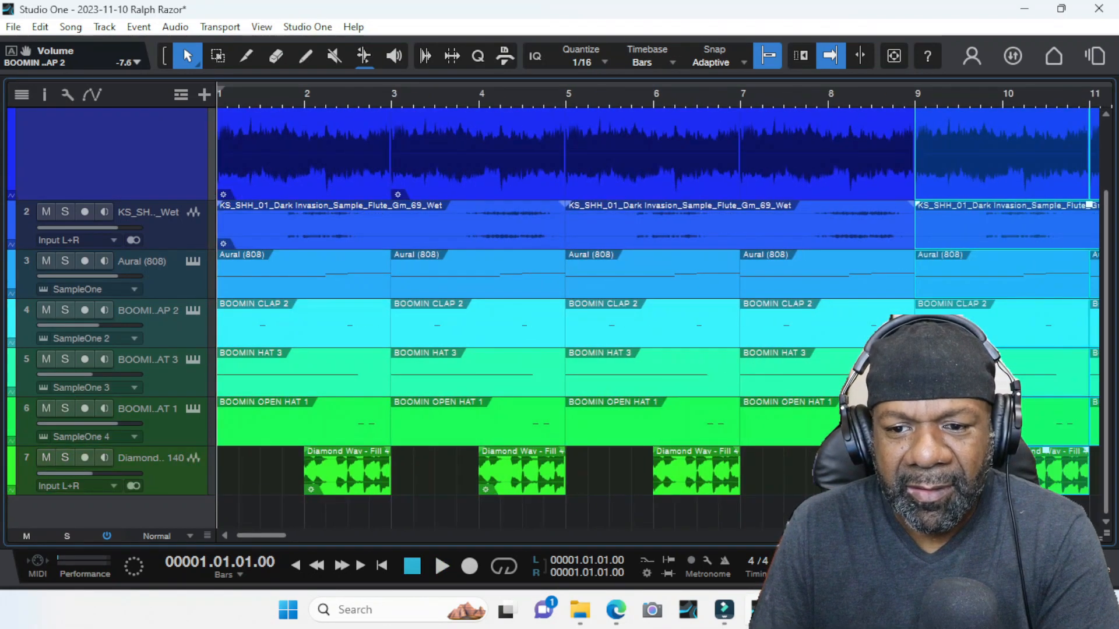
key("w")
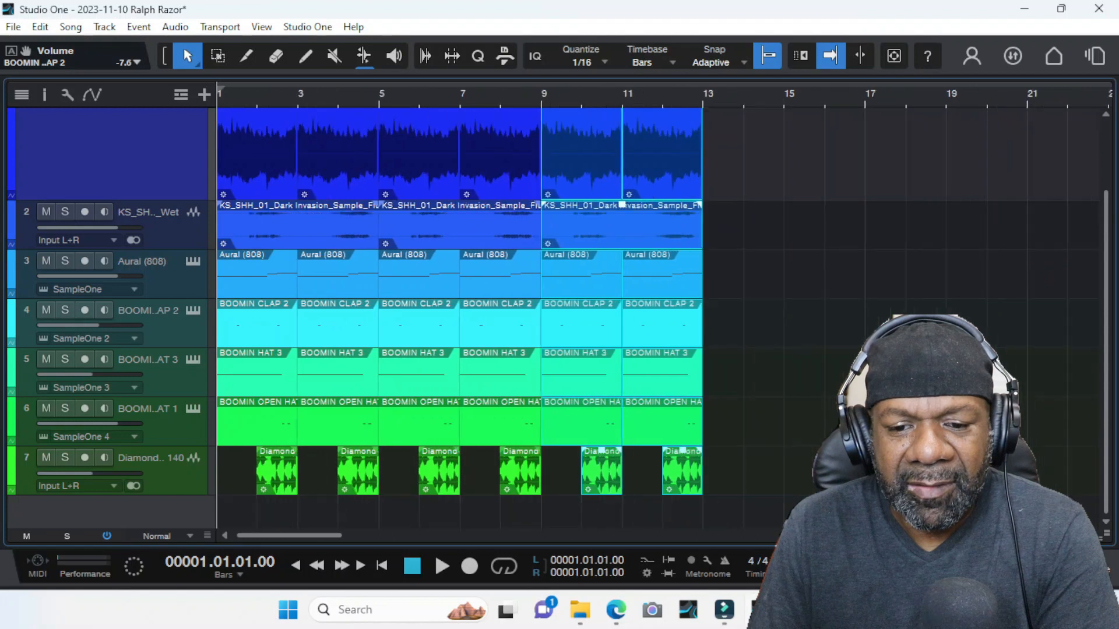
key("d")
key("space")
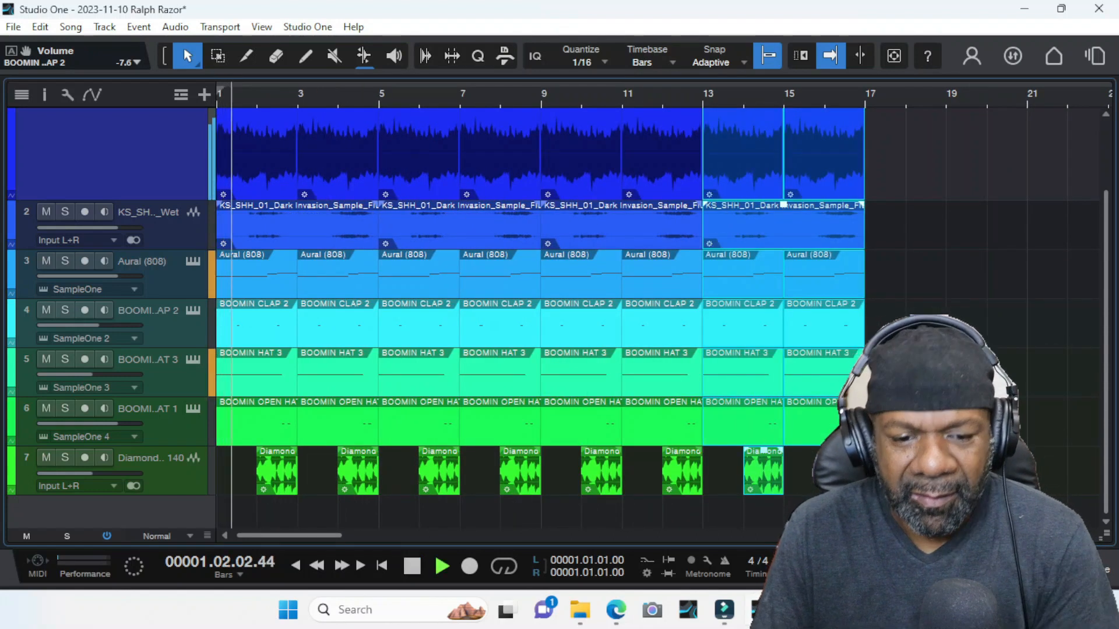
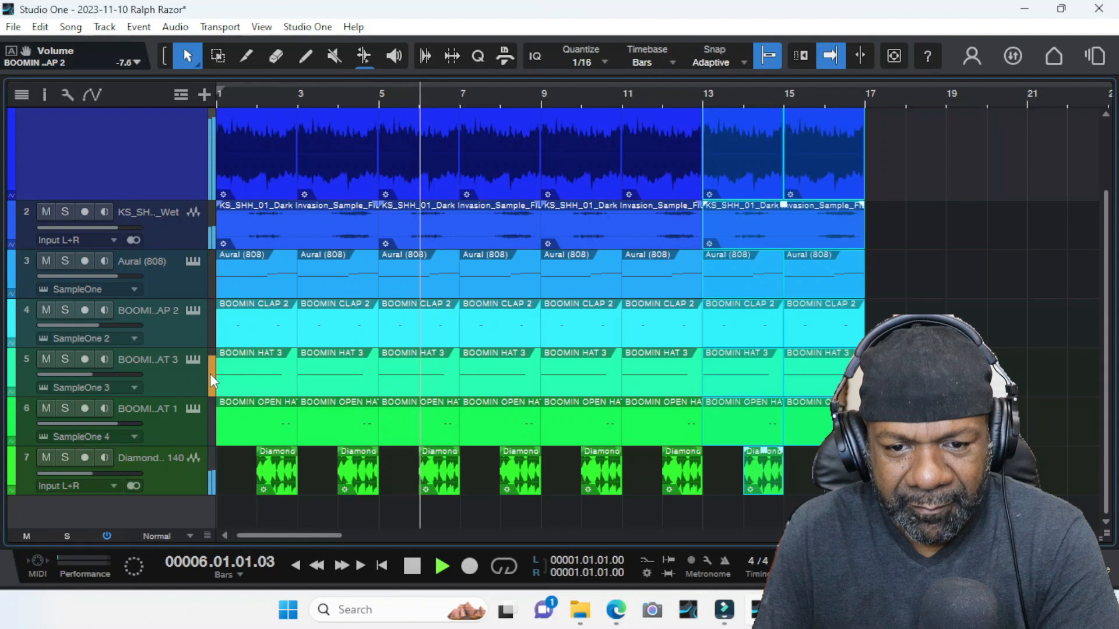
- Erase every clip from bar 13 onward and all Aural (808) clips after the first one
left_click(279, 58)
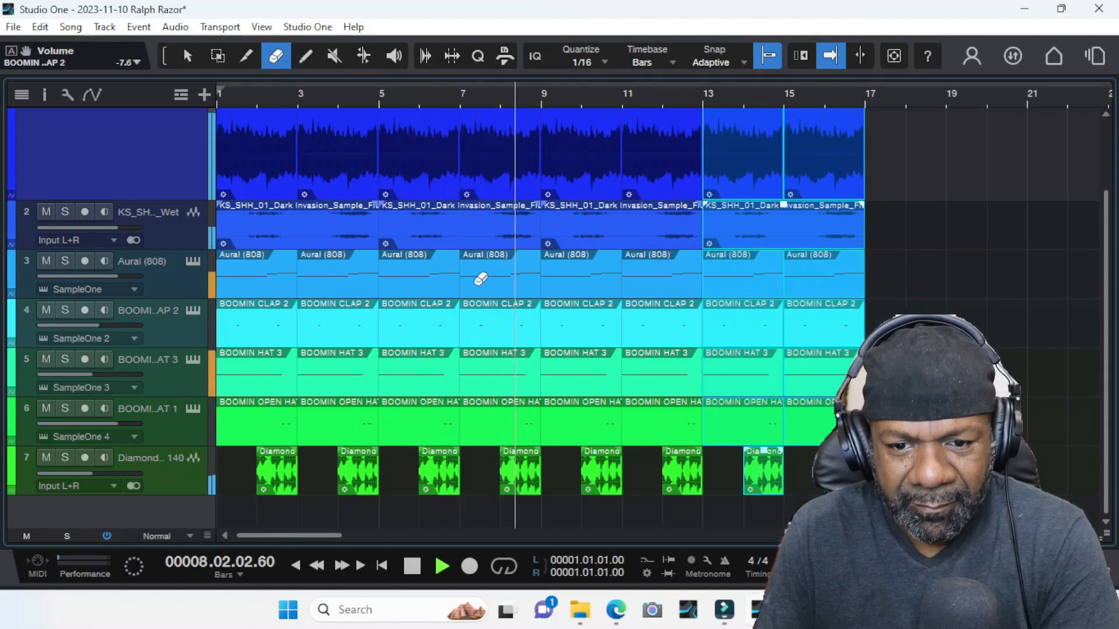
key("space")
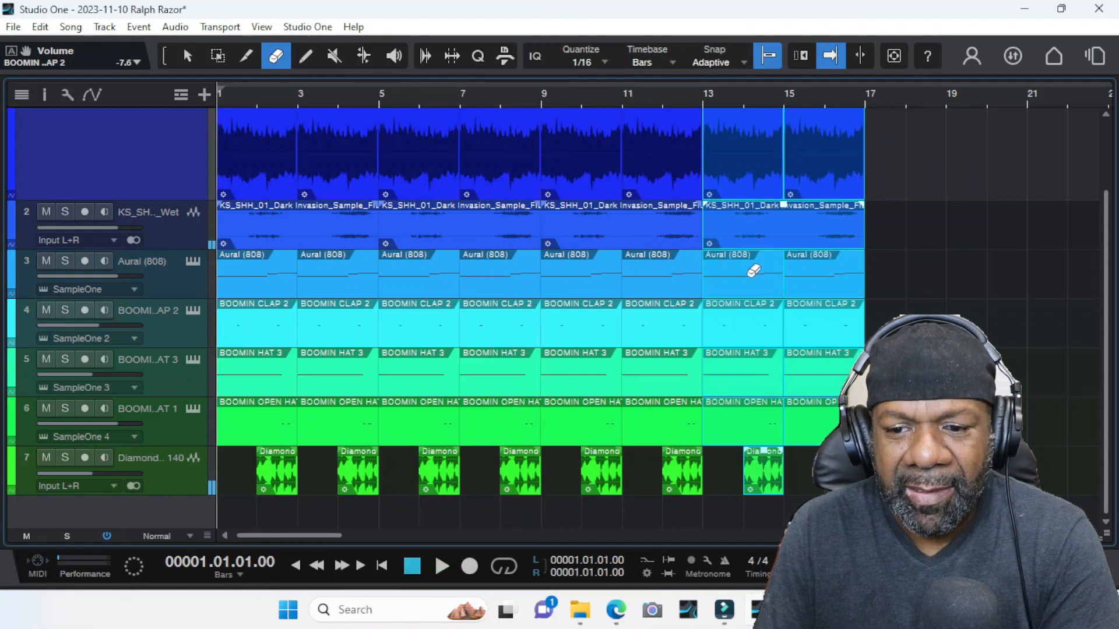
left_click(820, 269)
mouse_move(696, 265)
left_mouse_down()
mouse_move(670, 252)
mouse_move(354, 260)
left_mouse_up()
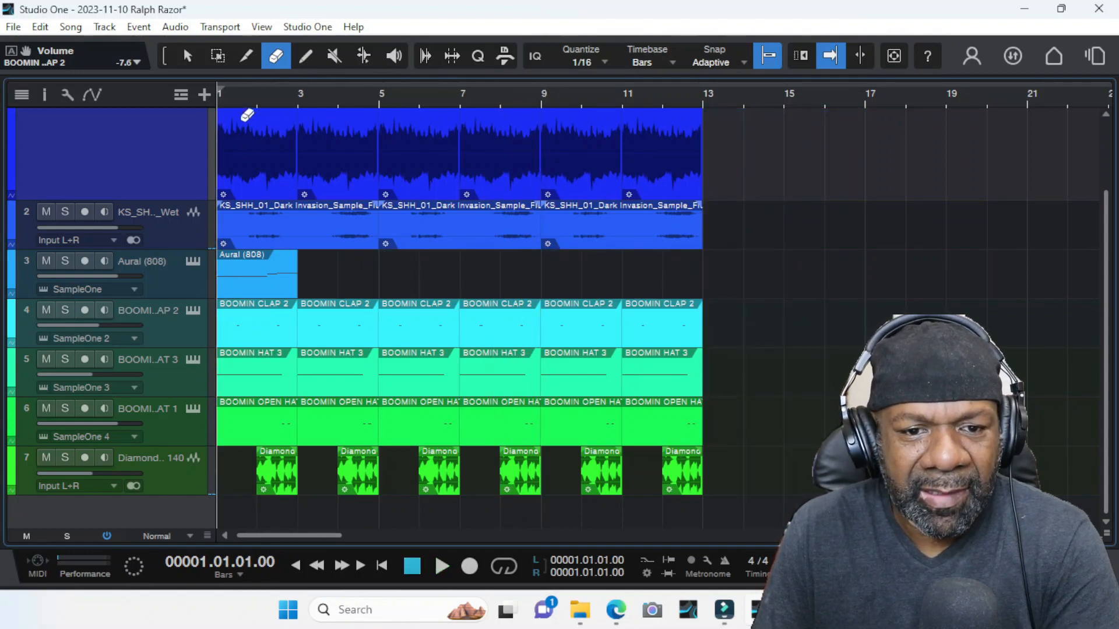
- Delete the higher-pitched note at 2.3 in the remaining Aural (808) clip
key("1")
double_click(239, 257)
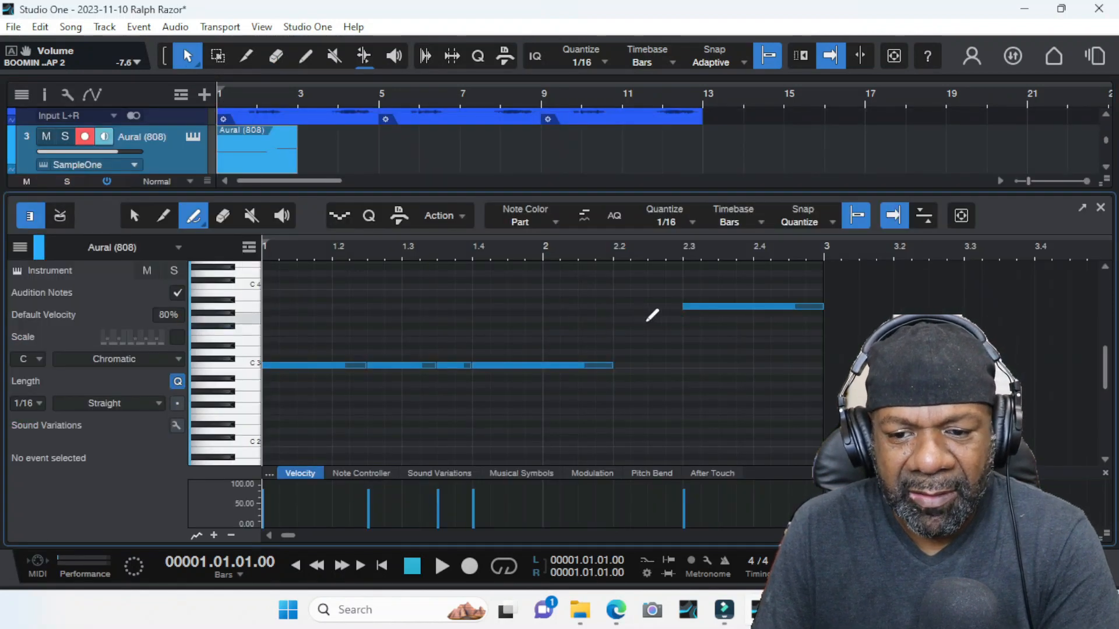
left_click(726, 300)
left_click(726, 300)
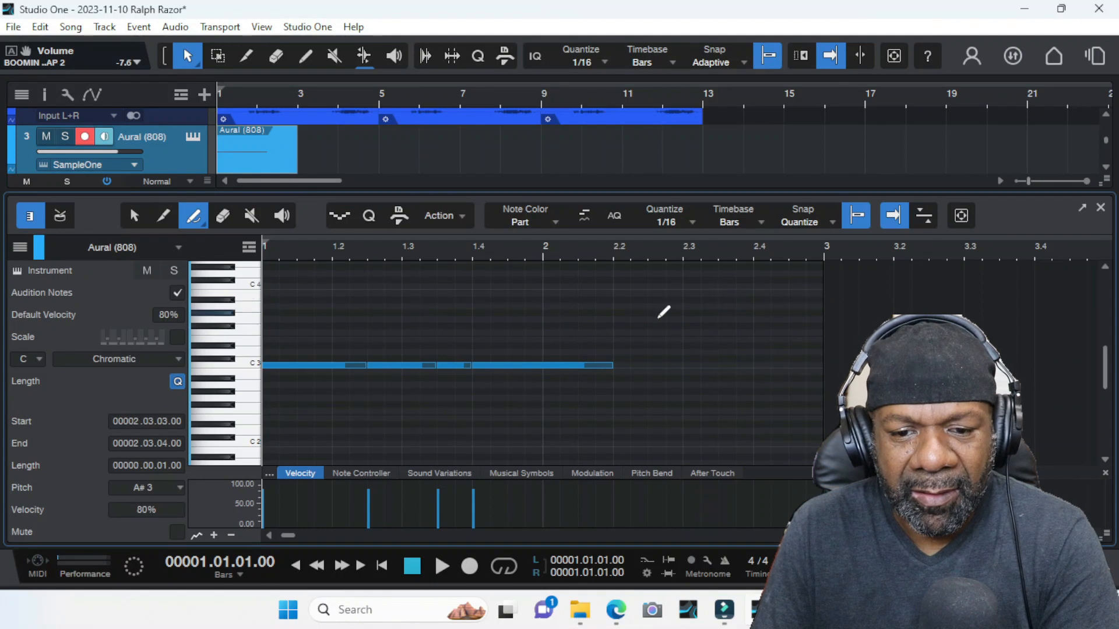
- Play the beat from bar 1 to check the edited 808 pattern, and close the note editor
key("space")
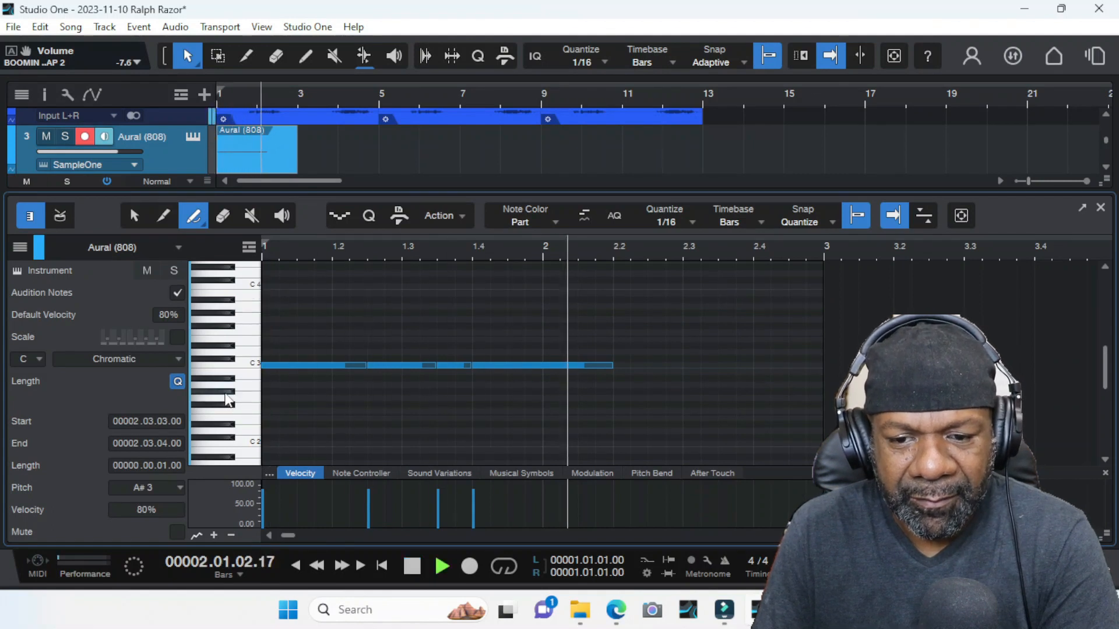
key("space")
key("space")
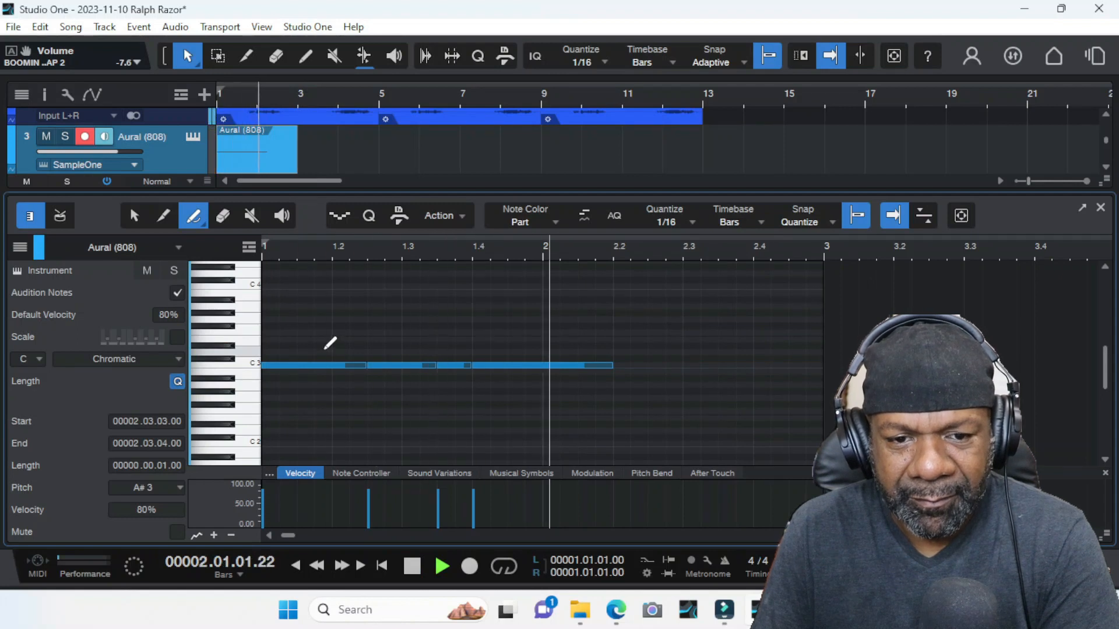
key("space")
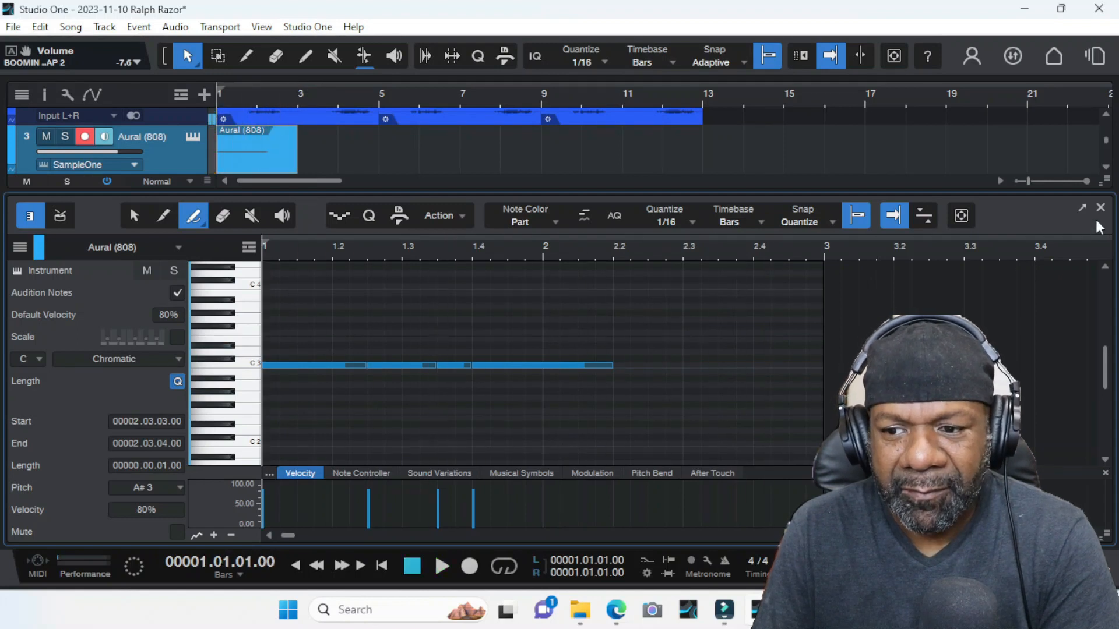
left_click(1100, 208)
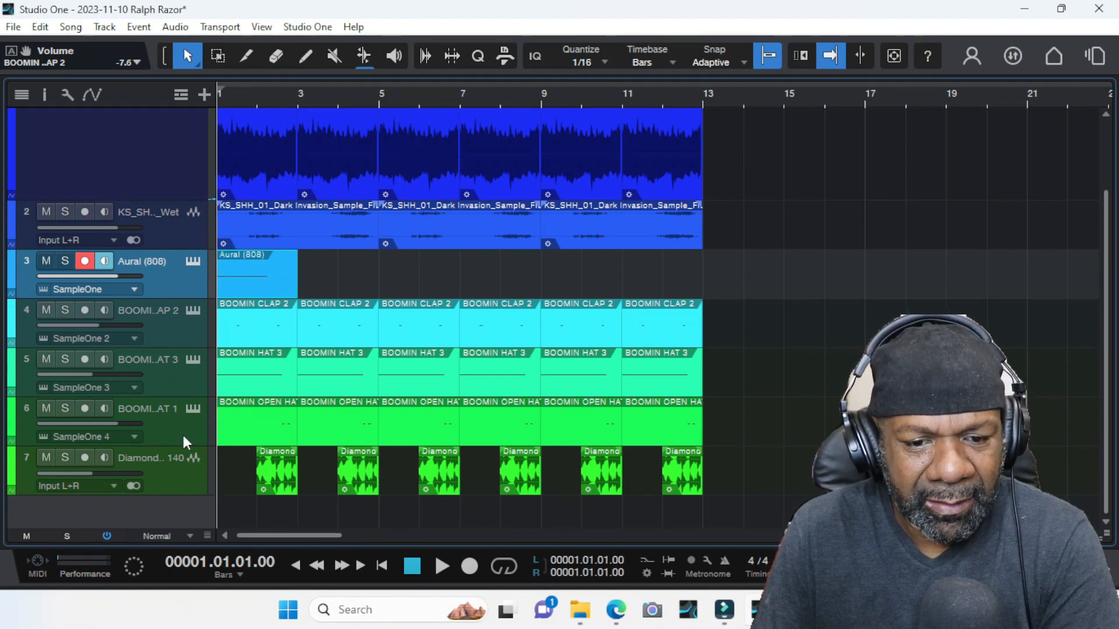
key("space")
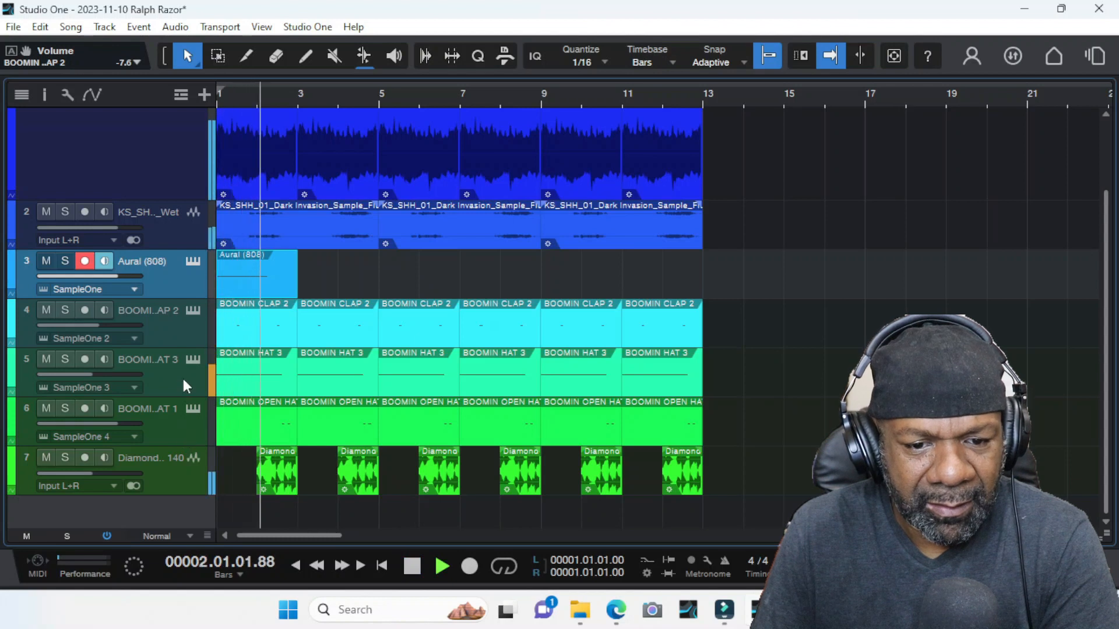
key("space")
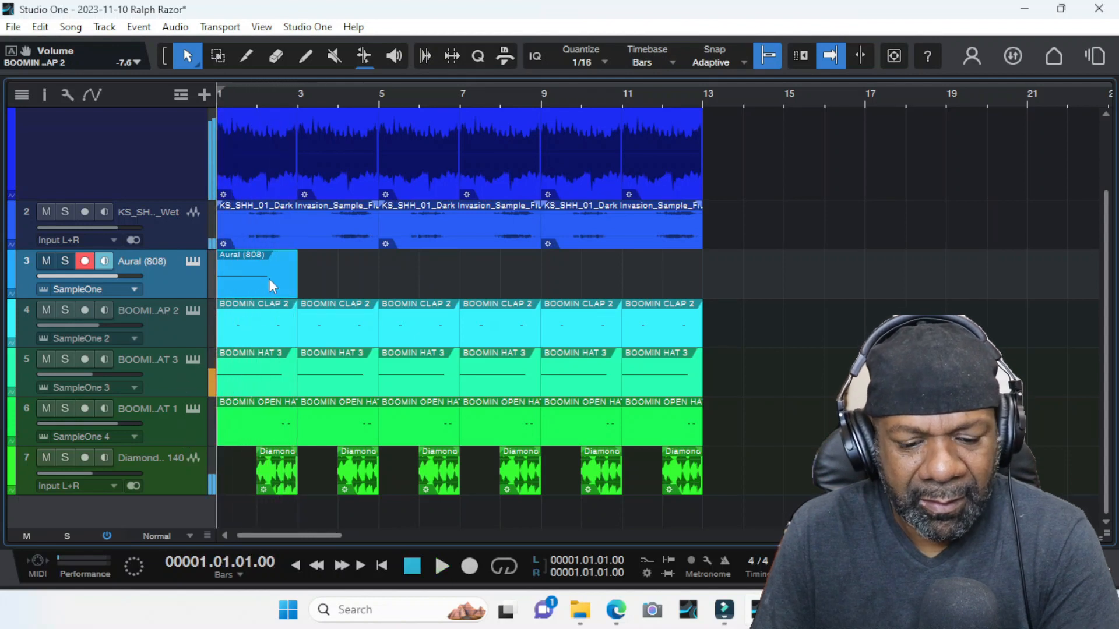
- Duplicate the edited Aural (808) clip five times to fill its track up to bar 13
key("d")
key("d")
key("d")
key("d")
key("d")
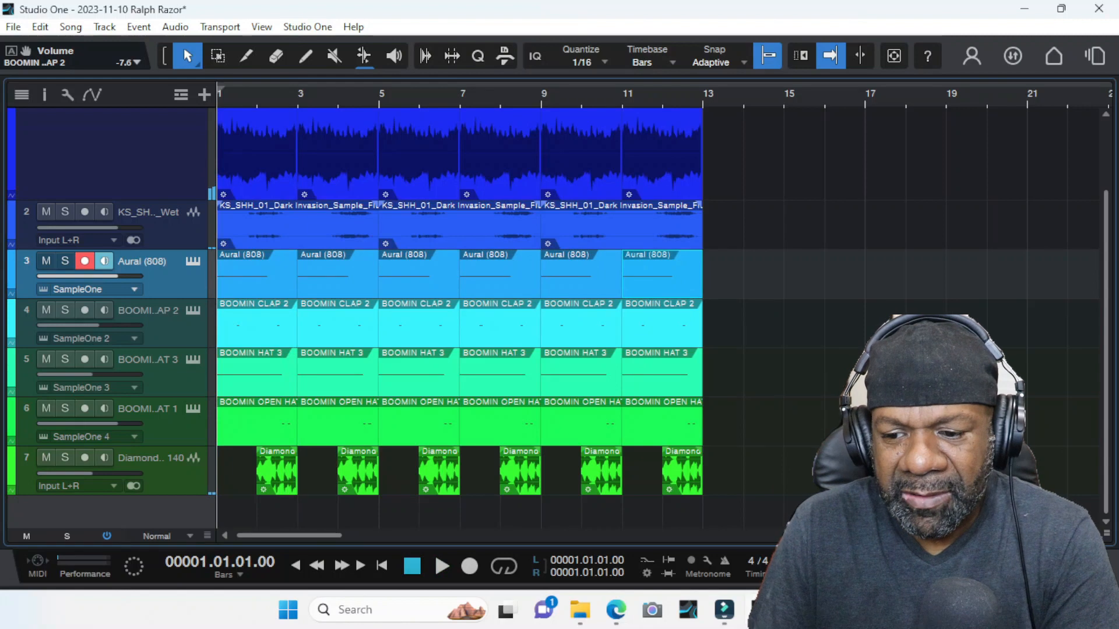
- Audition the kick samples in the Kick folder of the Diamond Wav UNCHAINED Drum Kit
key("F5")
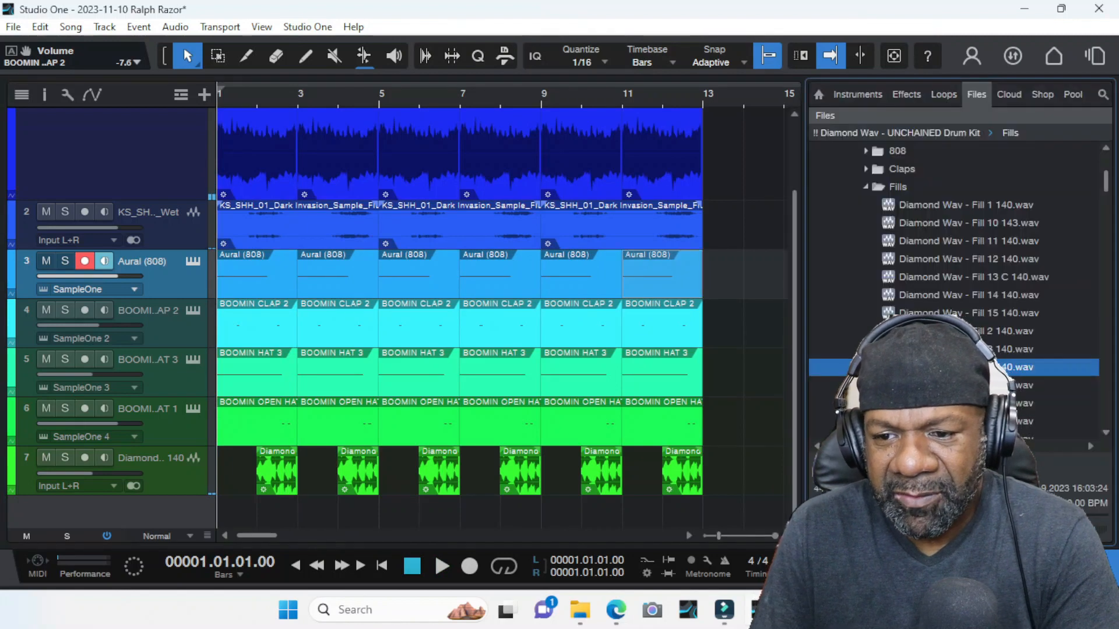
left_click(866, 187)
left_click(866, 259)
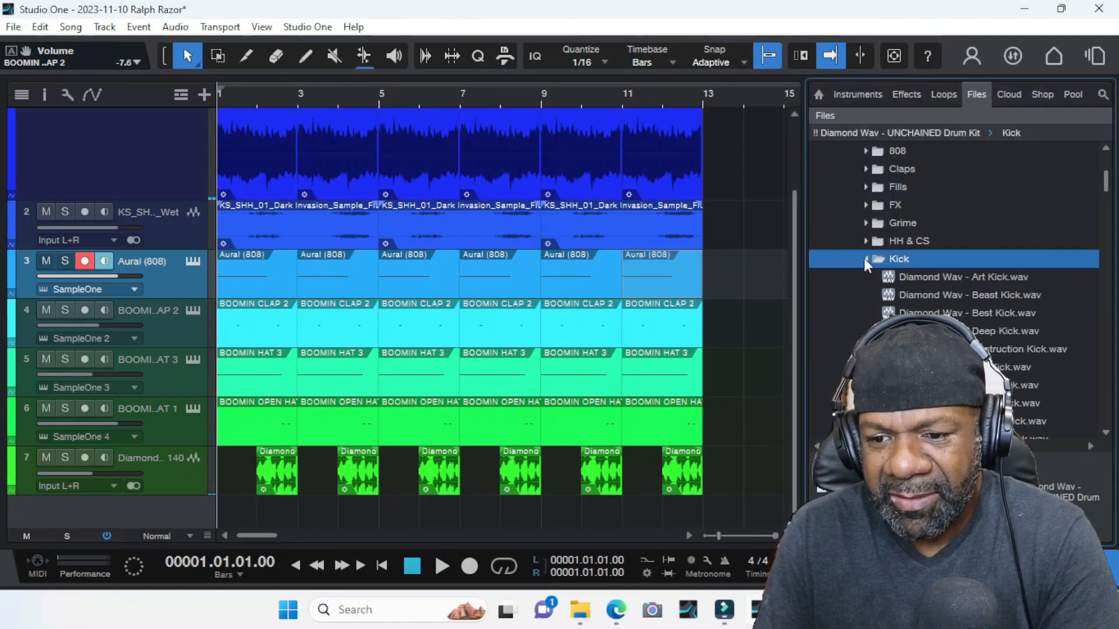
left_click(902, 297)
left_click(904, 385)
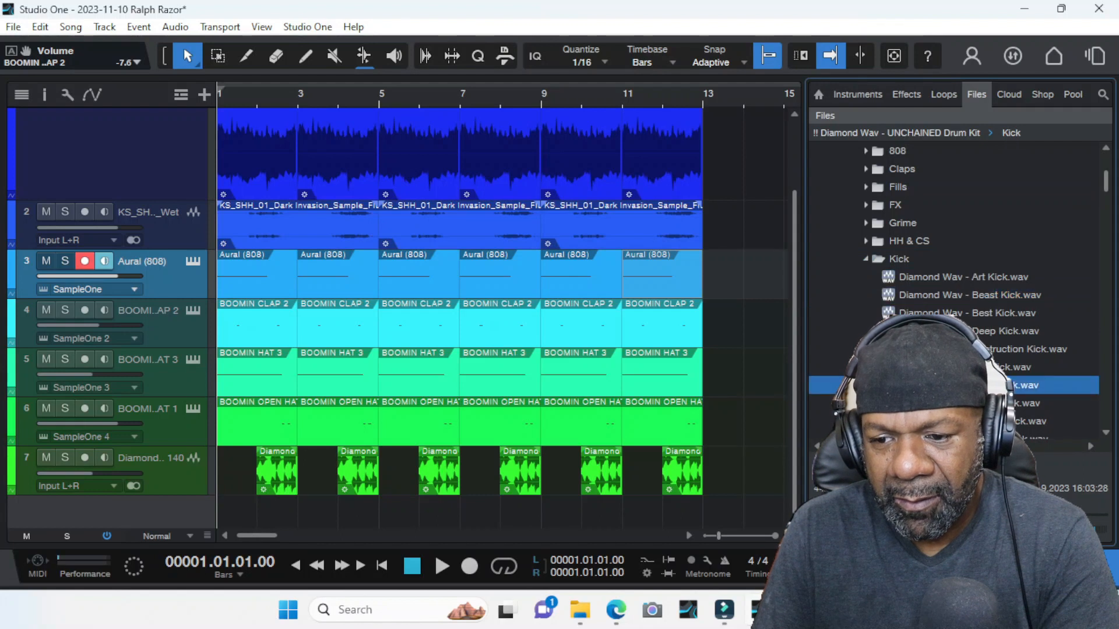
left_click(904, 403)
left_click(904, 422)
scroll(905, 408, "down", 3)
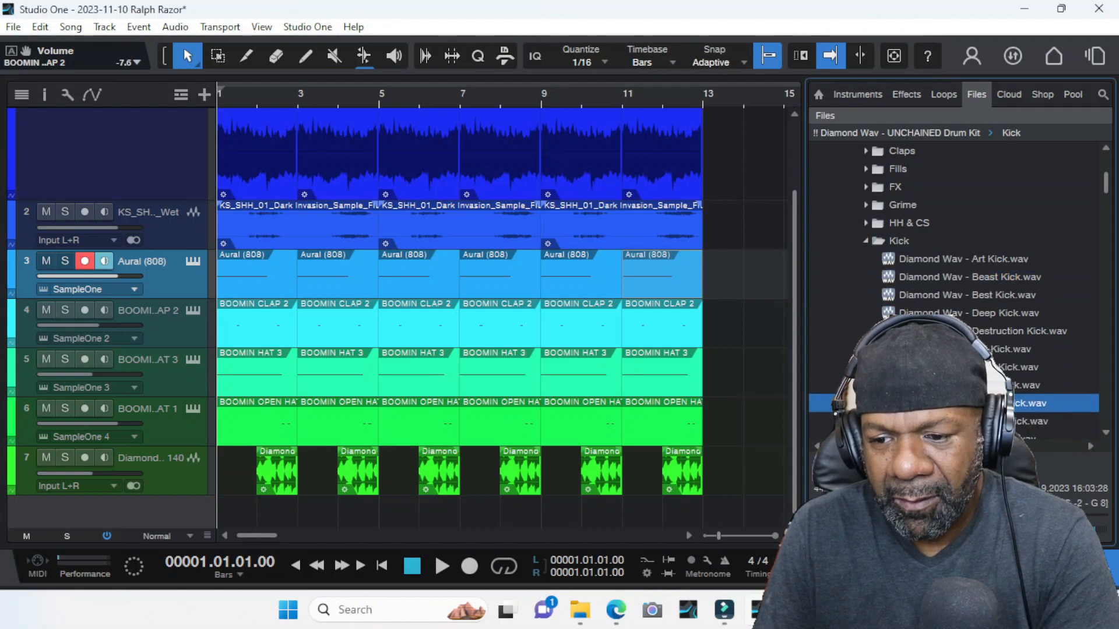
left_click(904, 403)
left_click(904, 421)
scroll(905, 407, "down", 1)
left_click(905, 404)
left_click(905, 421)
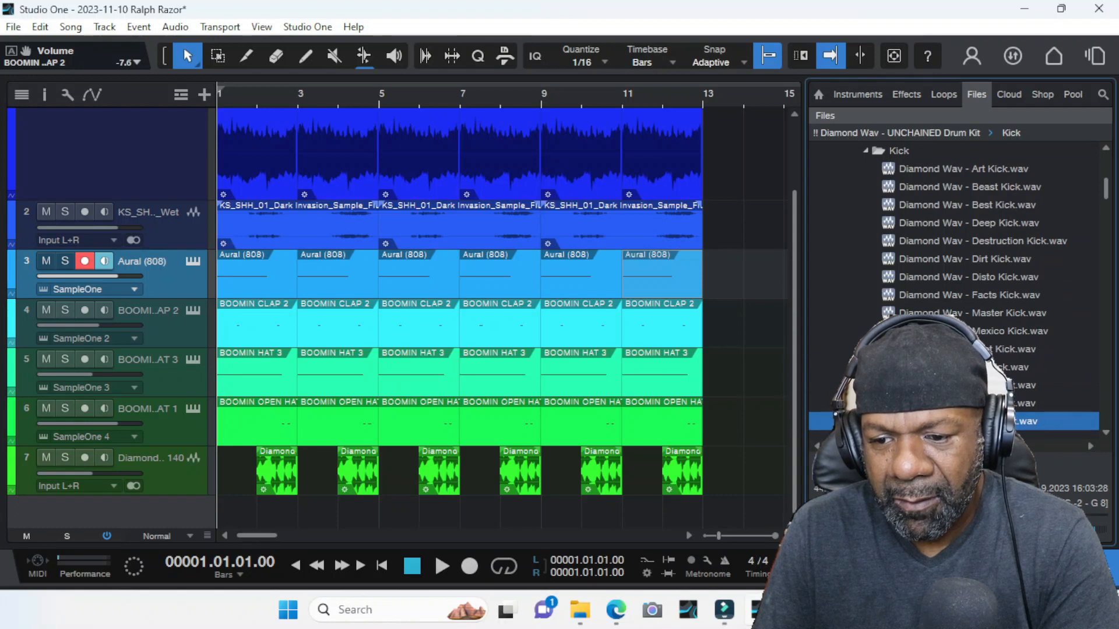
- Load Diamond Wav - Zeus Kick into a new SampleOne instrument track and close the instrument window
right_click(904, 422)
left_click(1020, 130)
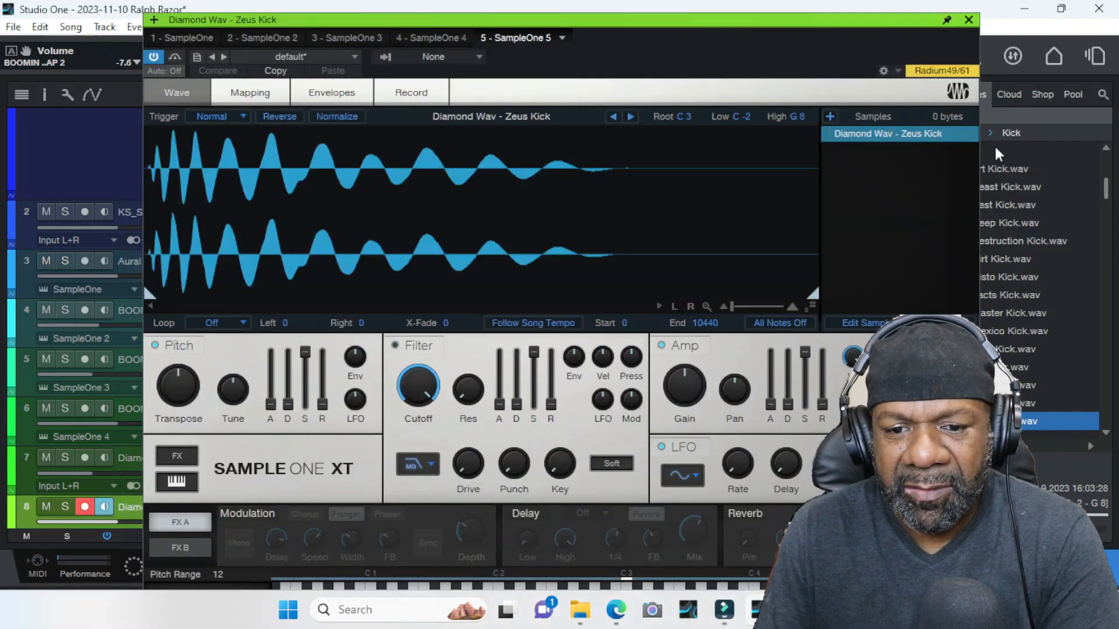
left_click(968, 20)
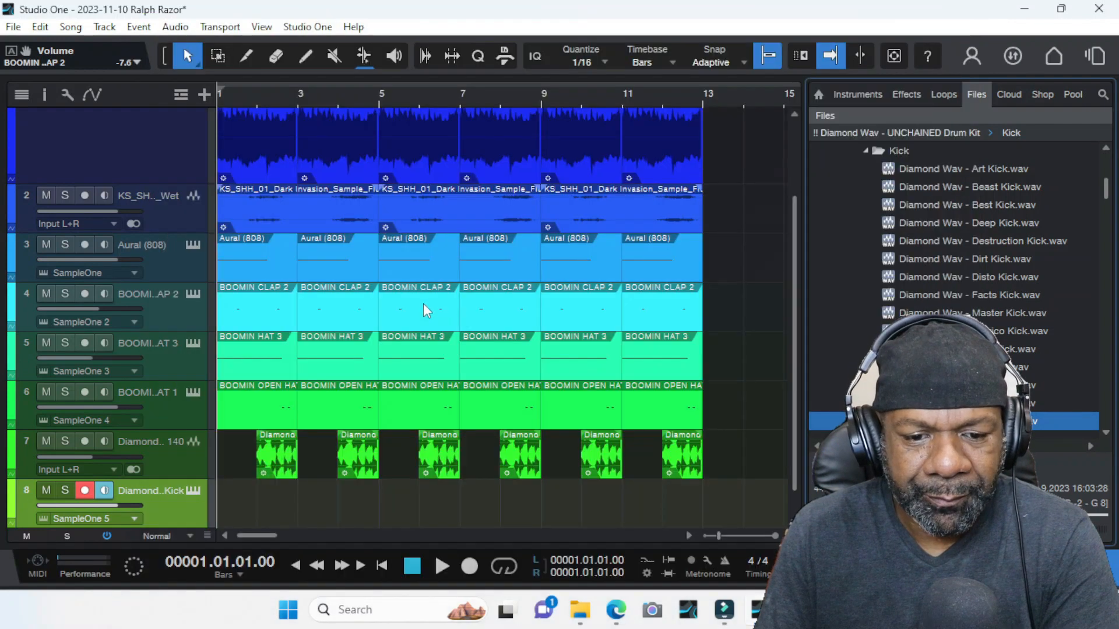
- Draw an empty clip from bar 1 to bar 3 on the Zeus Kick track
scroll(423, 303, "down", 1)
left_click(307, 57)
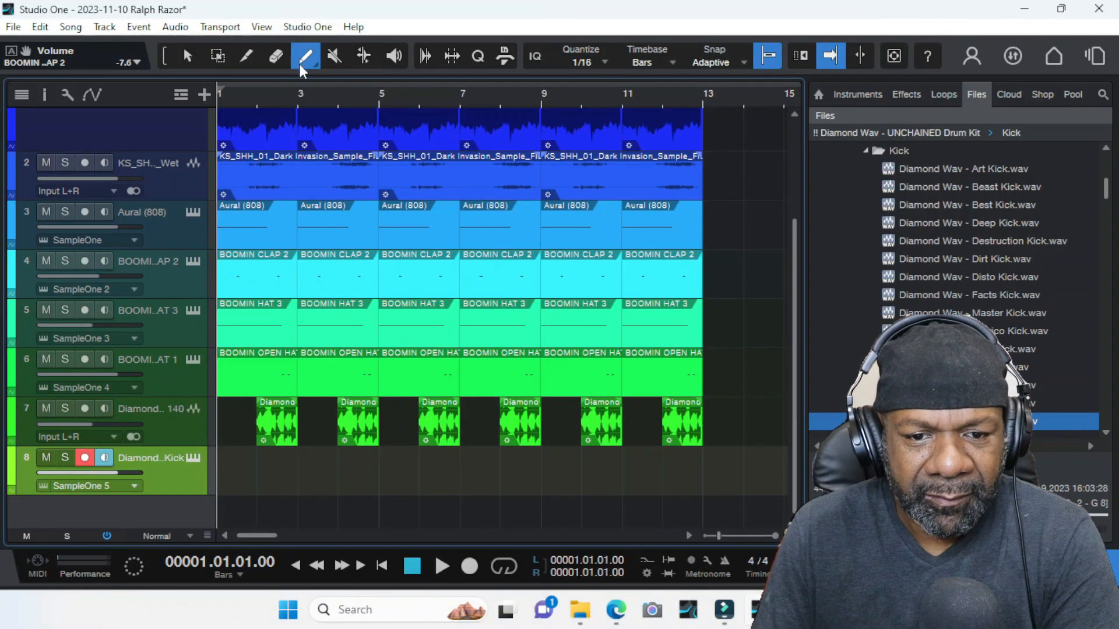
key("space")
key("space")
left_click_drag(300, 466, 215, 466)
left_click(187, 56)
- Place a copy of the Aural (808) clip at bar 1 on the Zeus Kick track in place of the empty clip, and play it
left_click(691, 225)
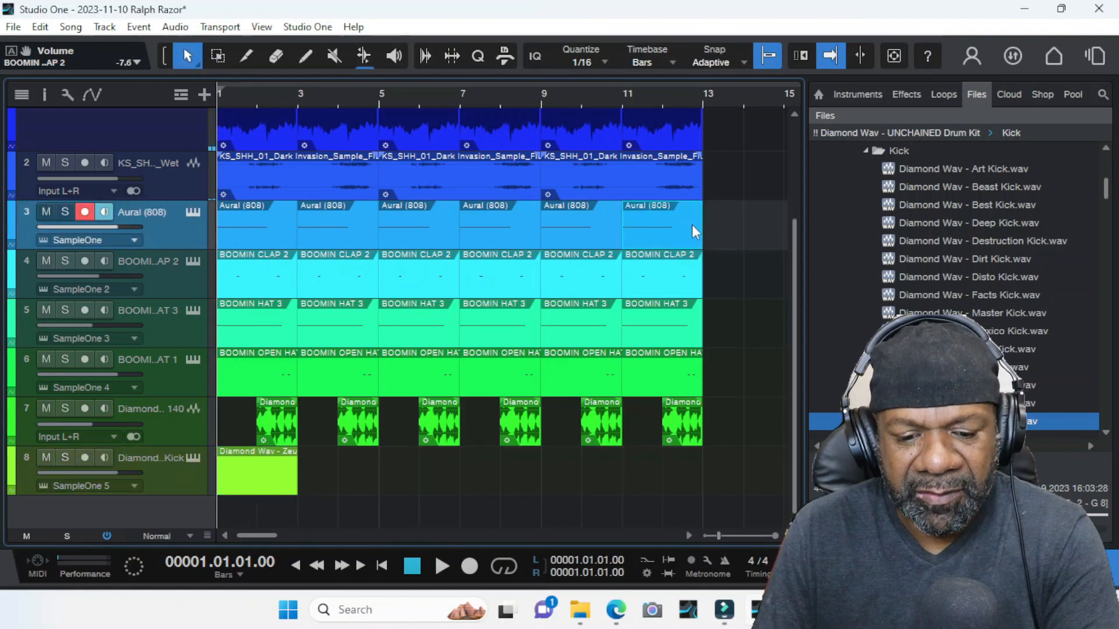
key("d")
left_click_drag(720, 245, 240, 478)
key("Delete")
key("space")
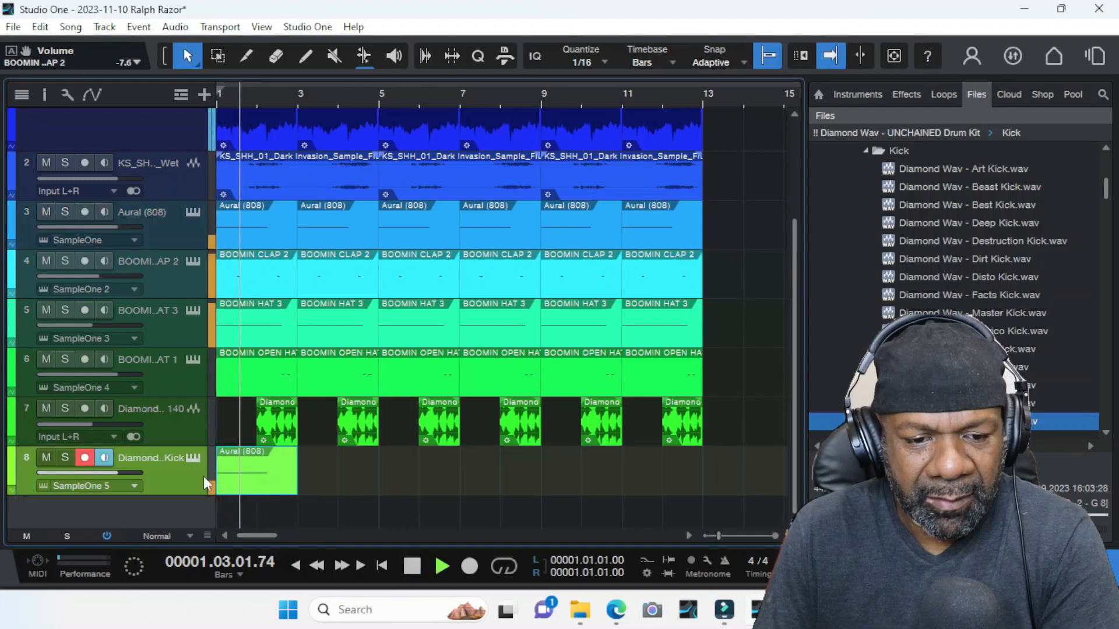
left_click(90, 458)
key("space")
key("space")
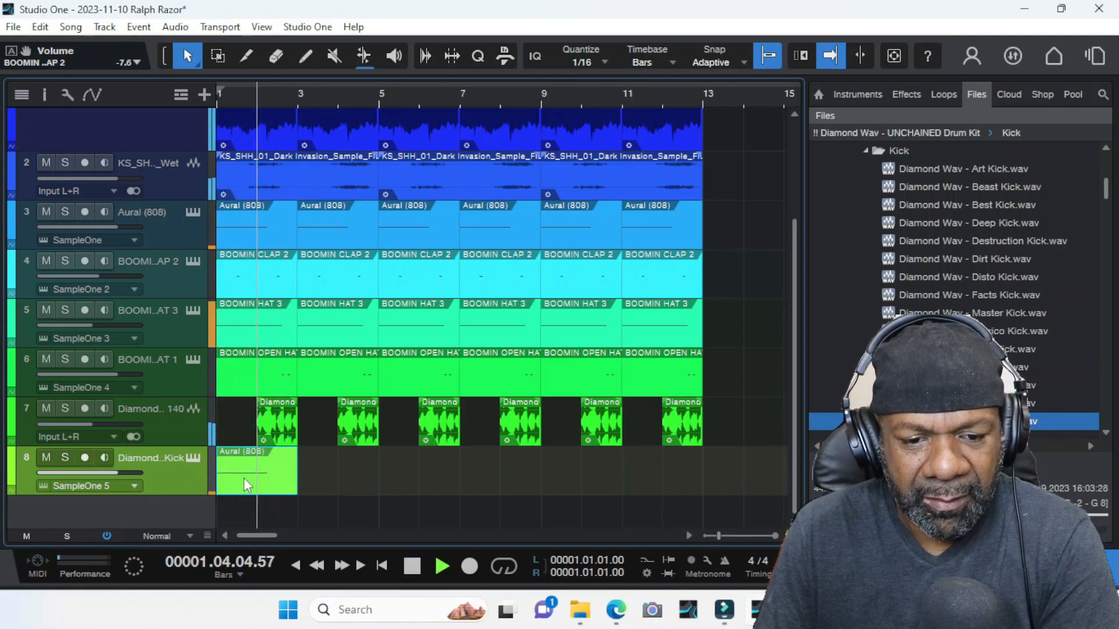
- Transpose all notes of the Zeus Kick clip from C3 to D3 and delete the last note at 1.4
double_click(244, 484)
key("space")
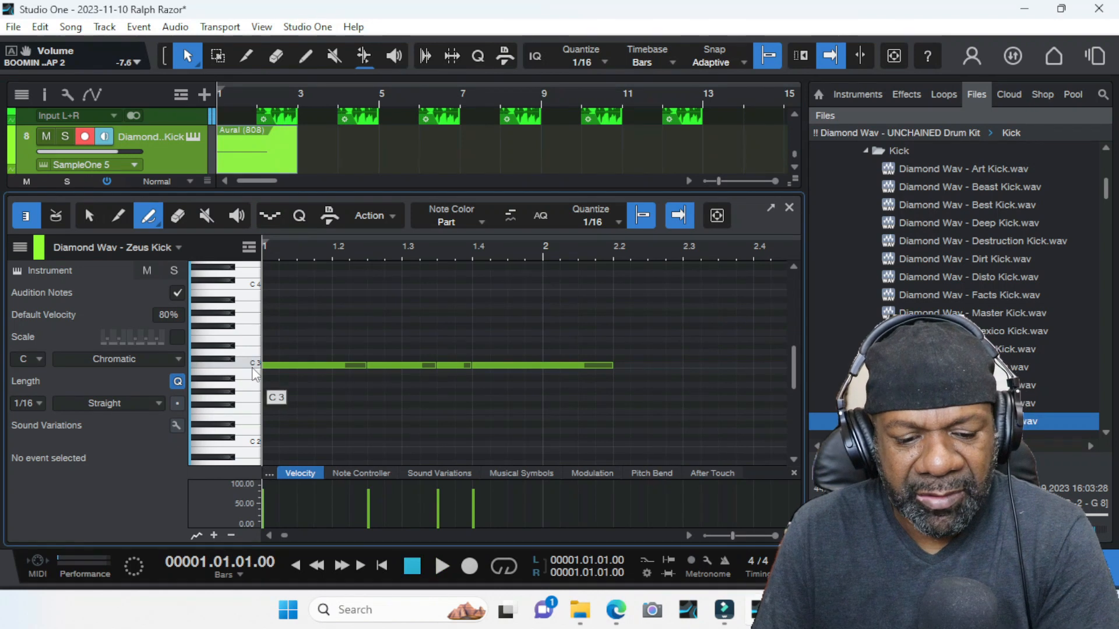
left_click(254, 374)
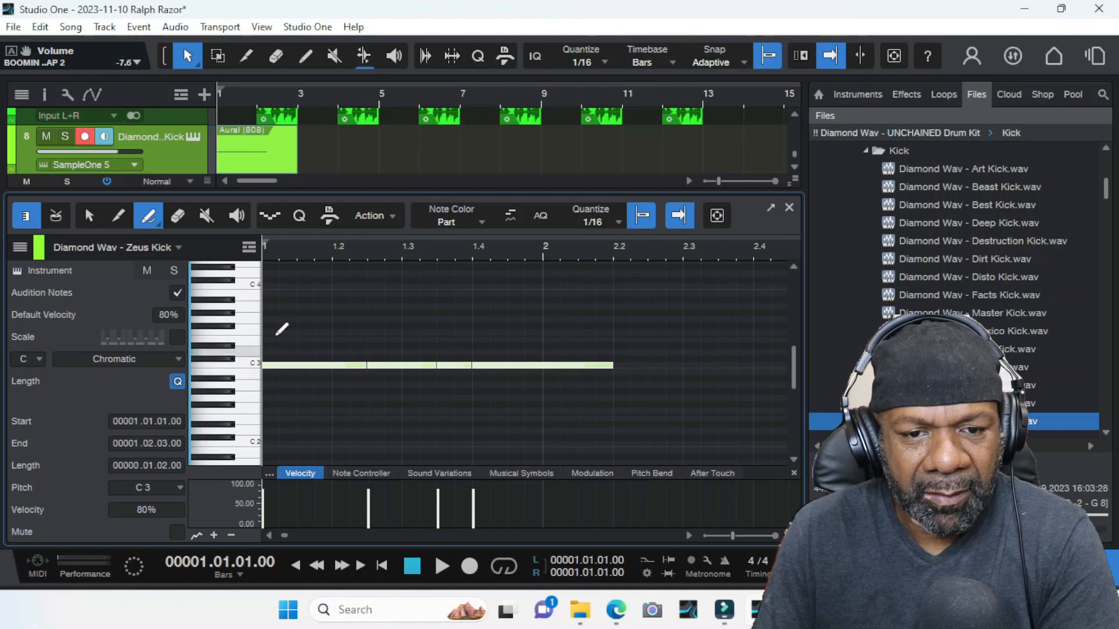
left_click_drag(287, 365, 290, 355)
key("space")
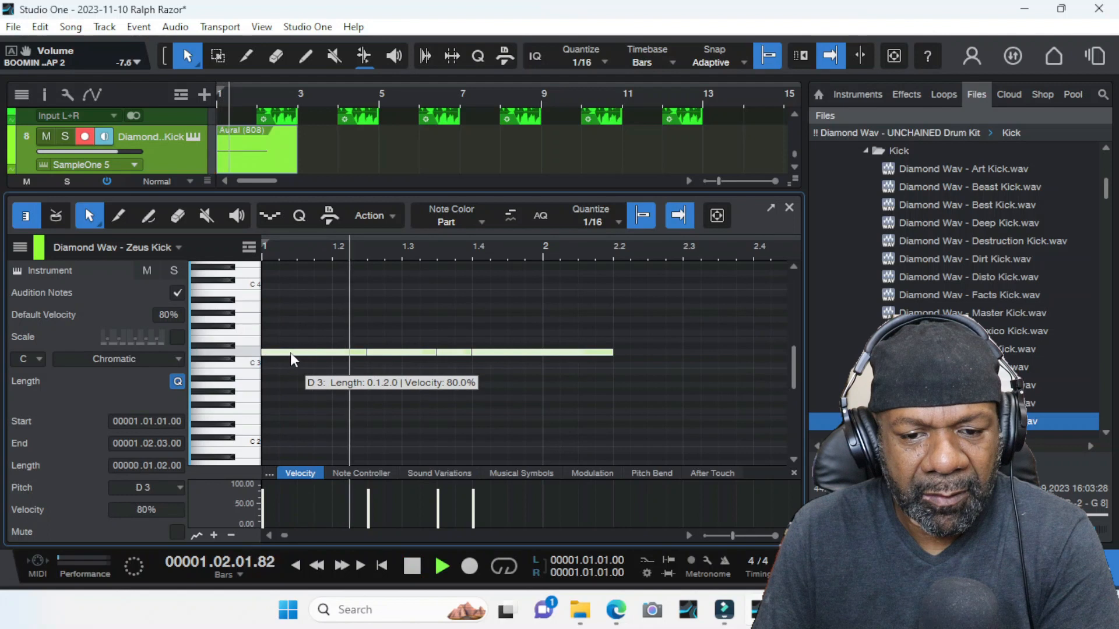
key("space")
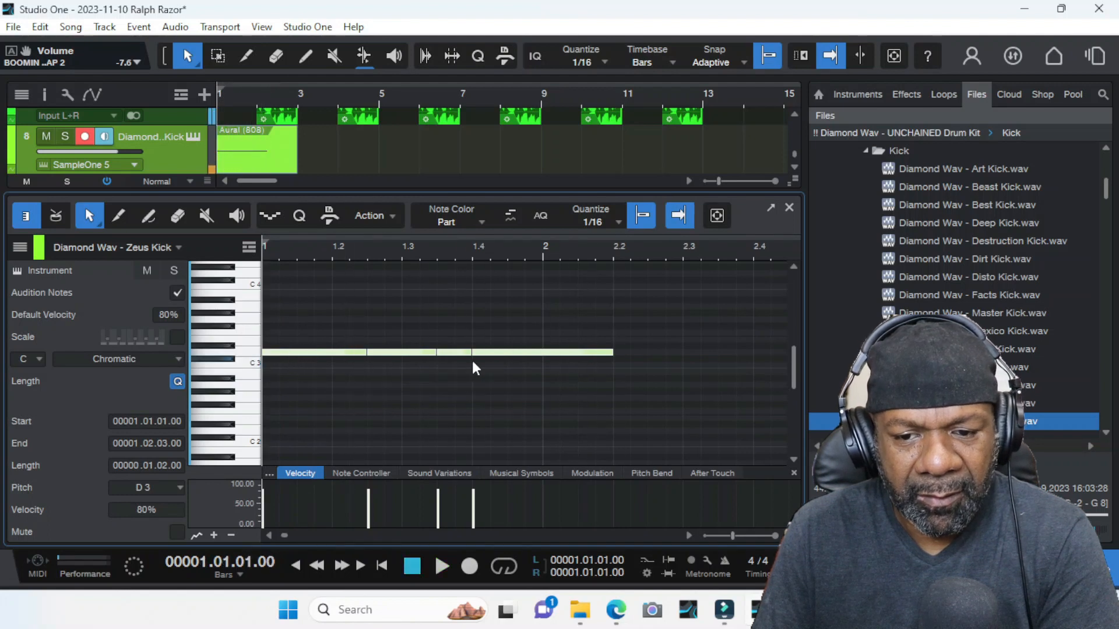
double_click(543, 354)
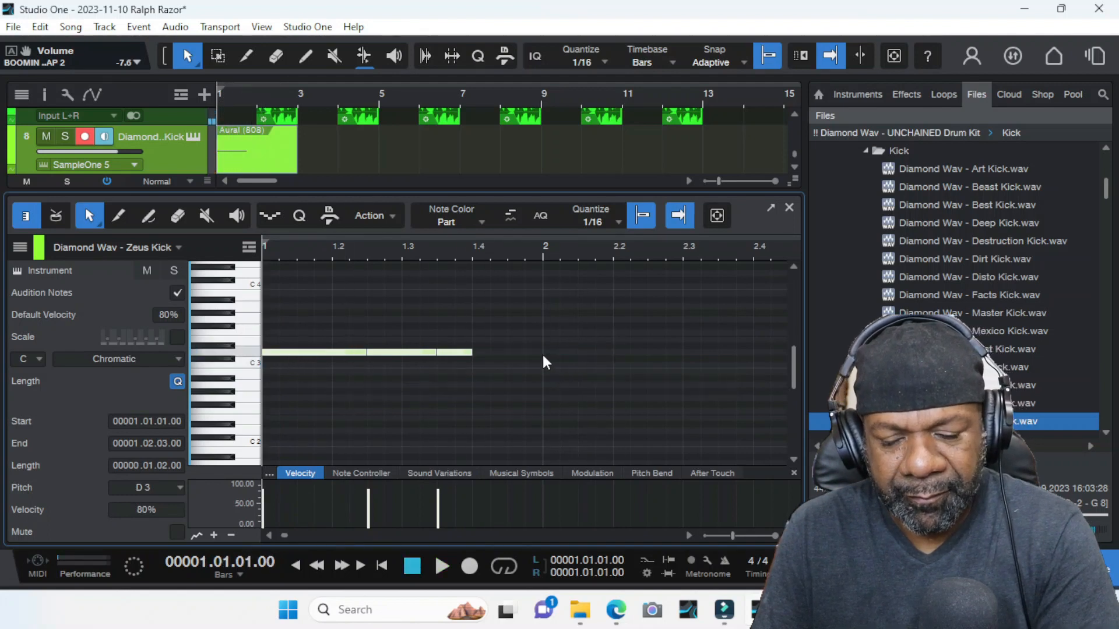
left_click(585, 358)
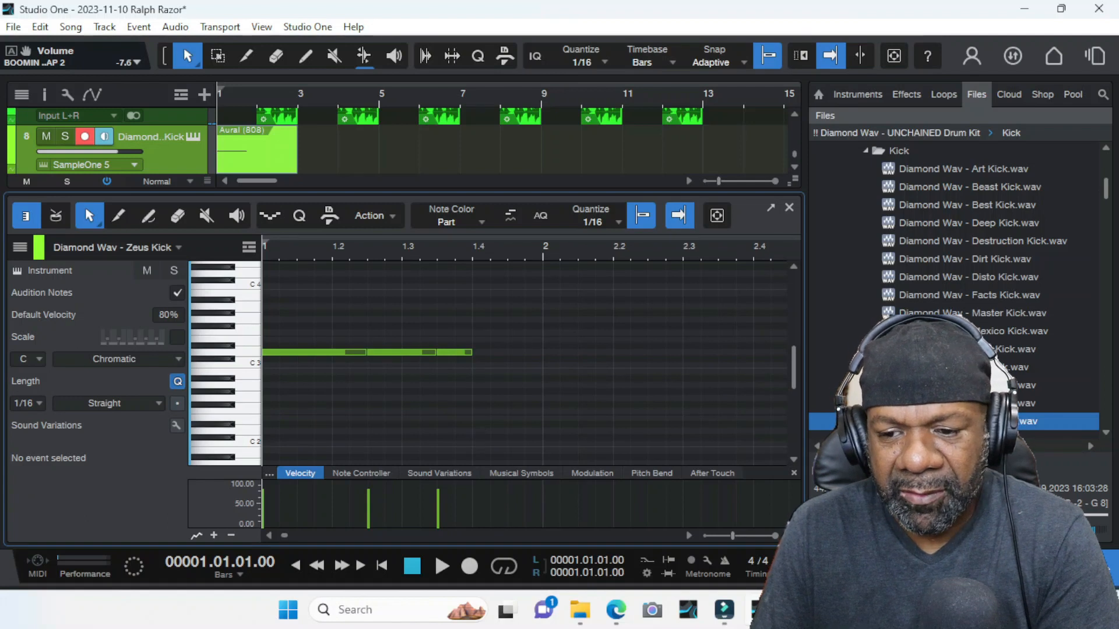
- Audition other samples in the Kick folder, including Diamond Wav - Facts Kick, and play the song for comparison
key("Up")
key("Up")
key("Up")
key("Up")
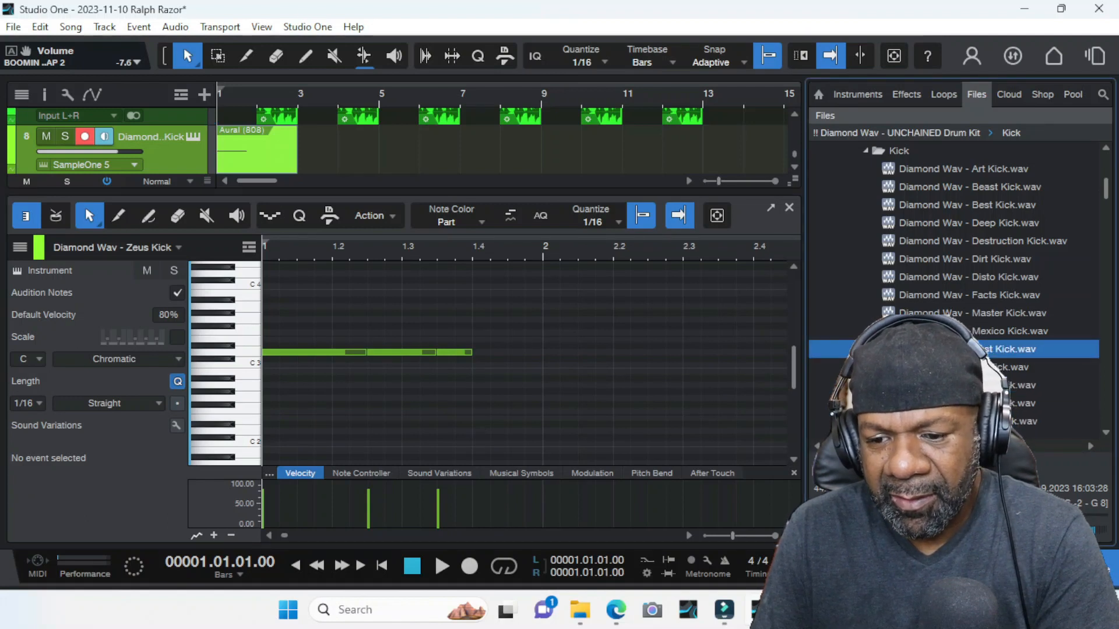
left_click(972, 297)
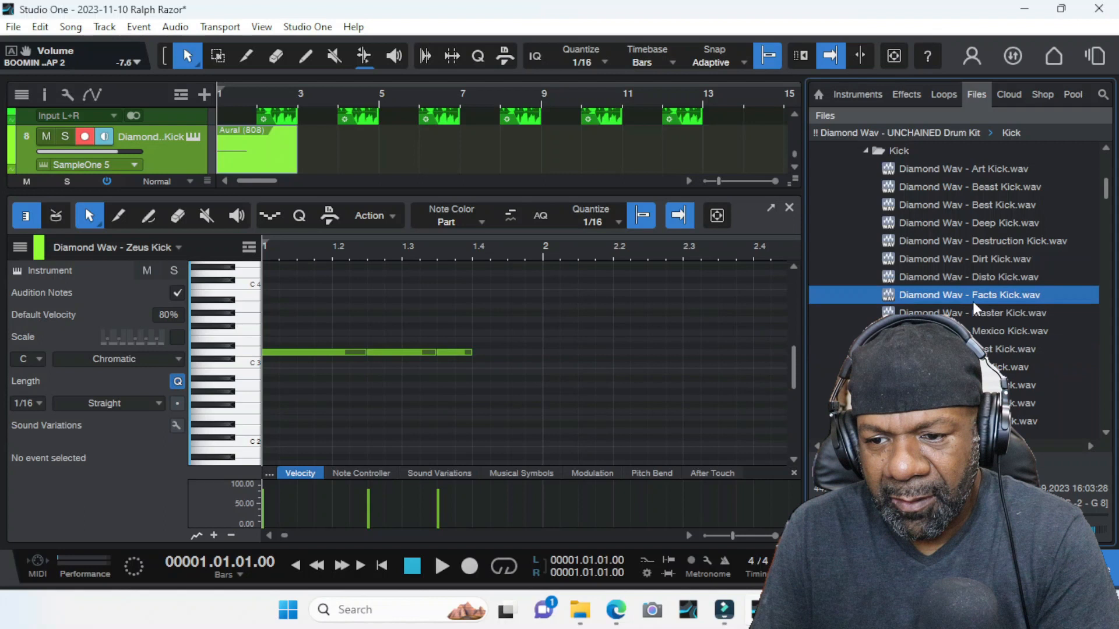
scroll(946, 268, "up", 1)
key("space")
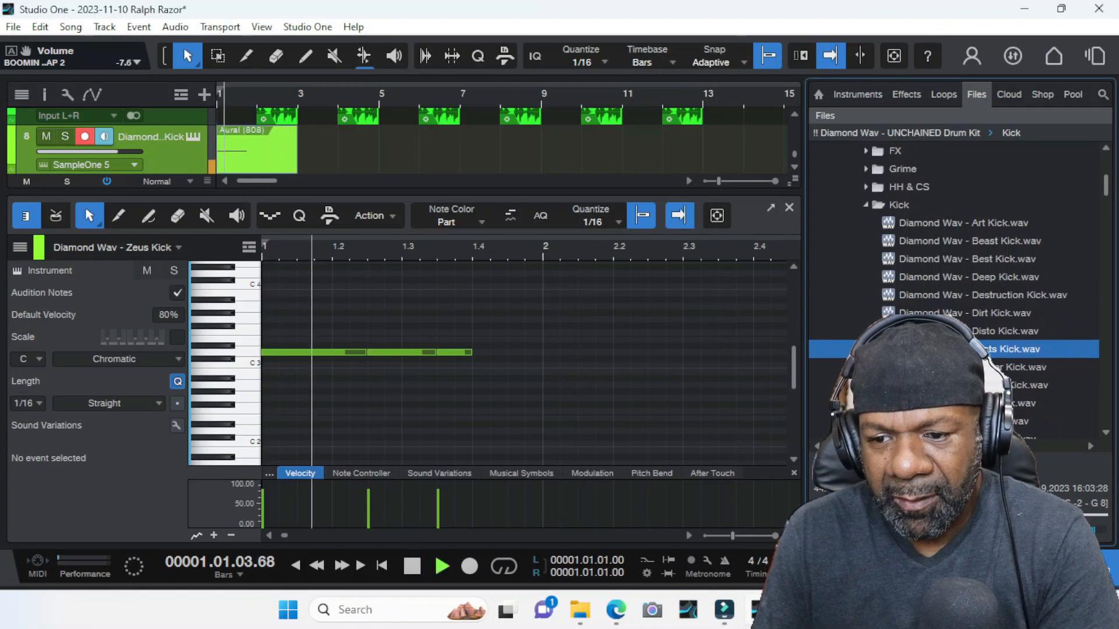
key("space")
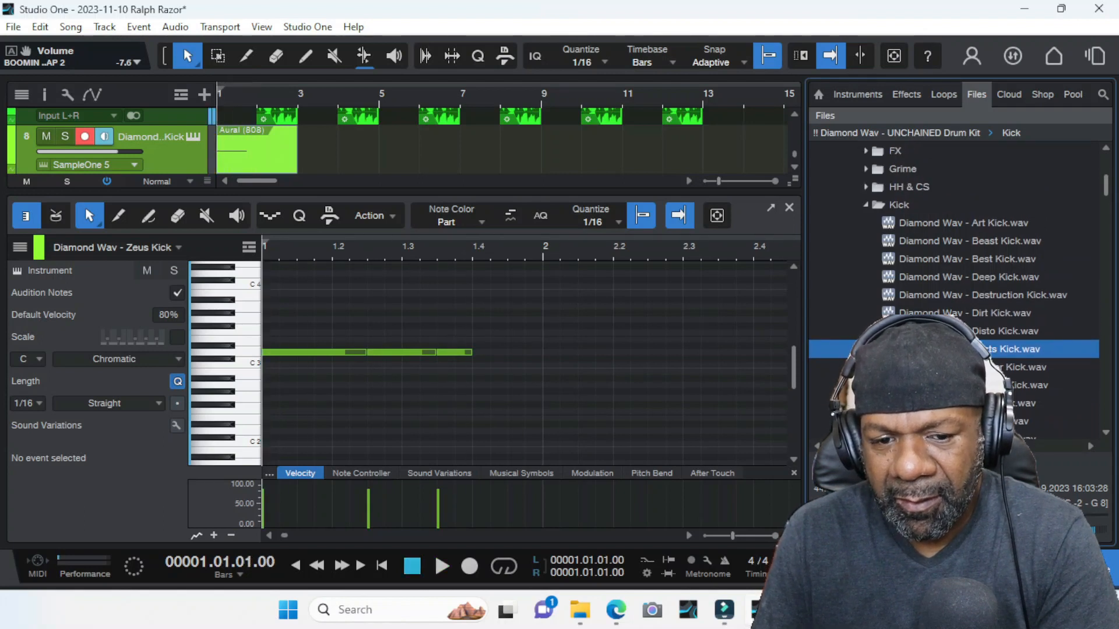
key("space")
key("space")
- Load Diamond Wav - Facts Kick into a new SampleOne instrument track and close the instrument window
right_click(933, 347)
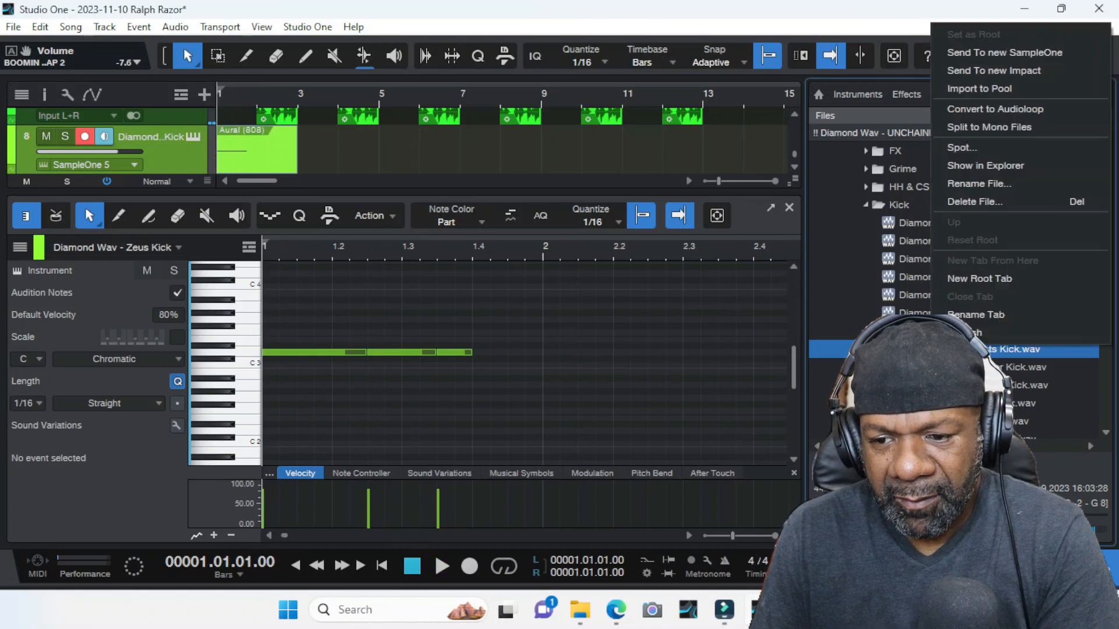
left_click(1012, 57)
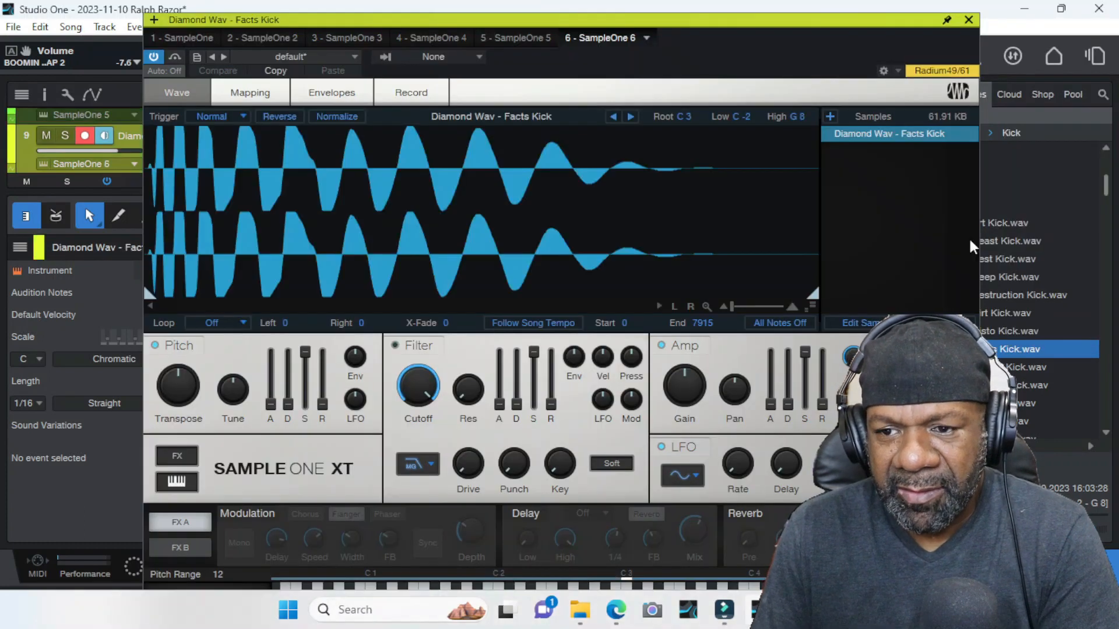
left_click(968, 21)
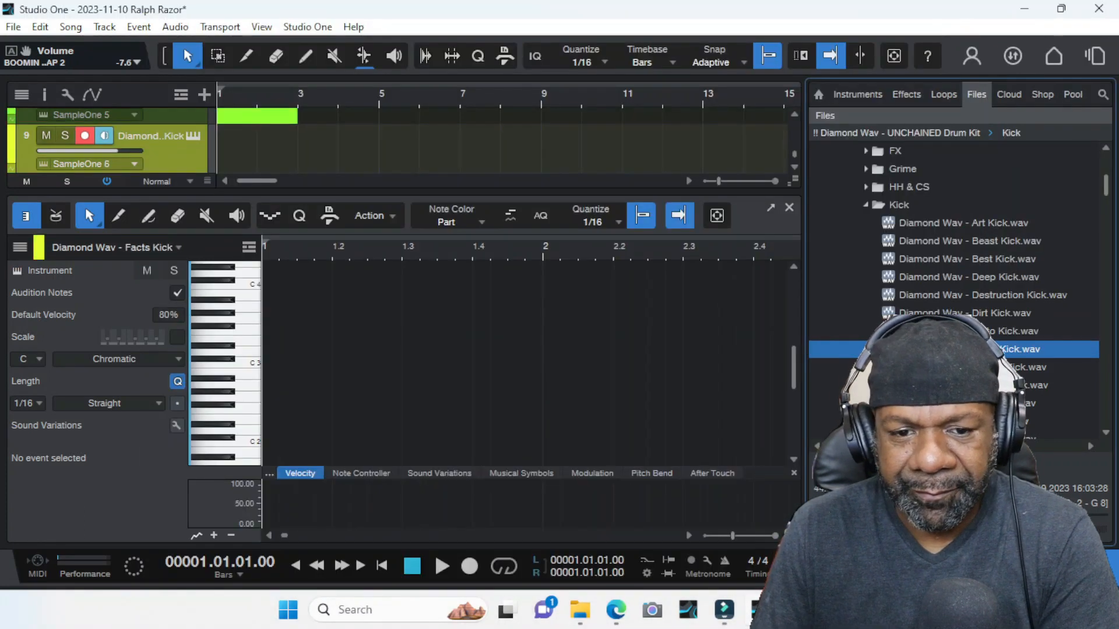
- Move the Zeus Kick track's clip down to bar 1 on the Facts Kick track and play it
key("F2")
left_click(174, 436)
left_click_drag(238, 427, 233, 472)
key("space")
key("space")
- Remove the Zeus Kick track together with its instrument and play the song from bar 1
left_click(178, 432)
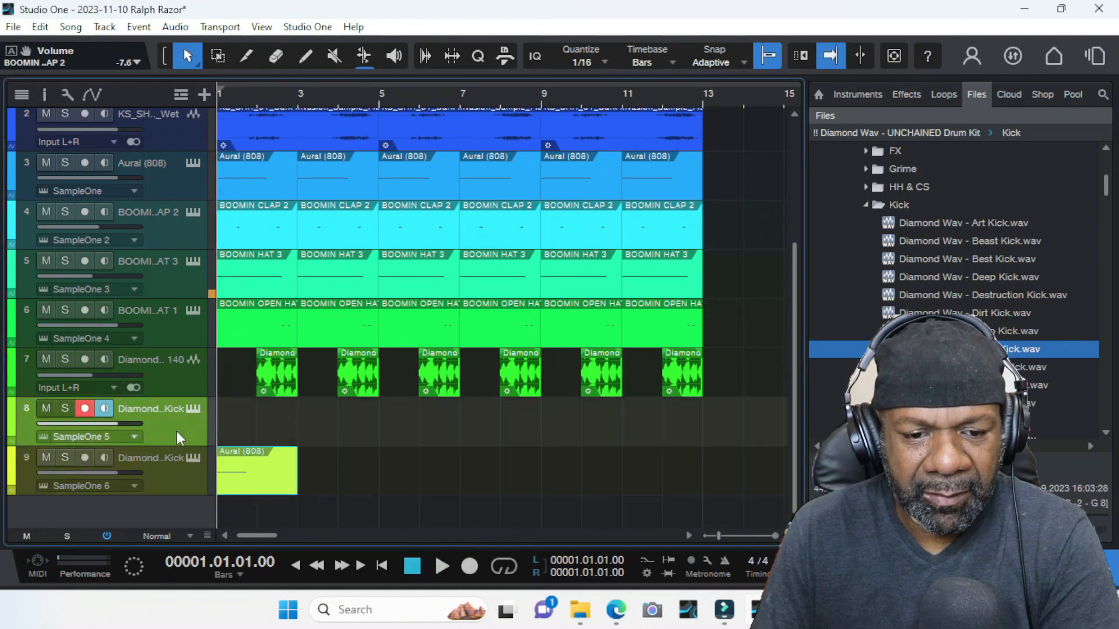
right_click(176, 431)
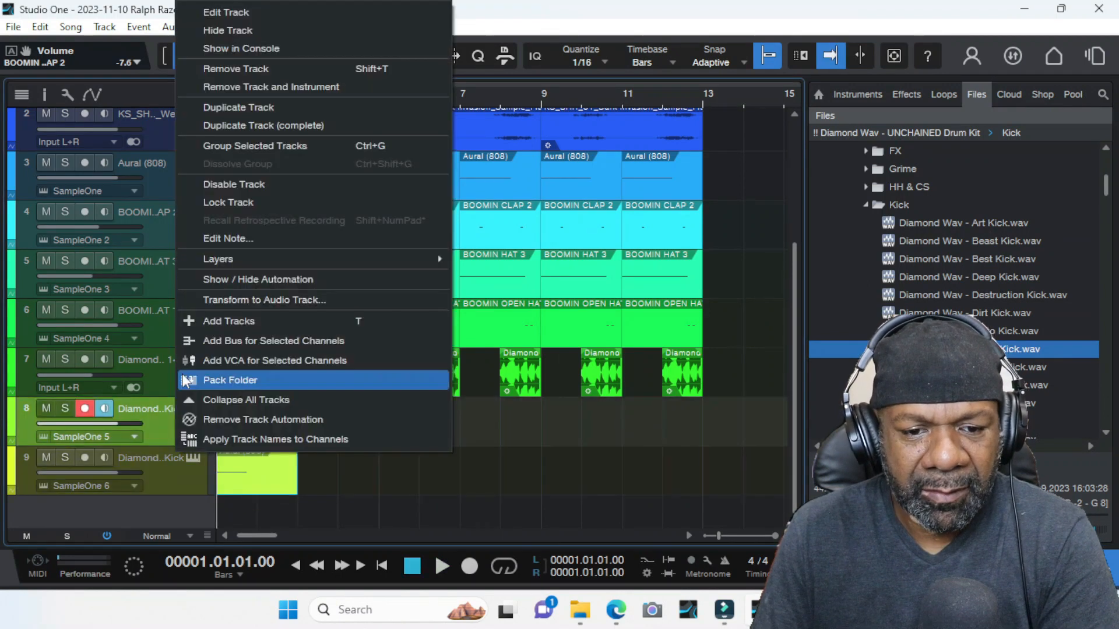
left_click(292, 86)
key("space")
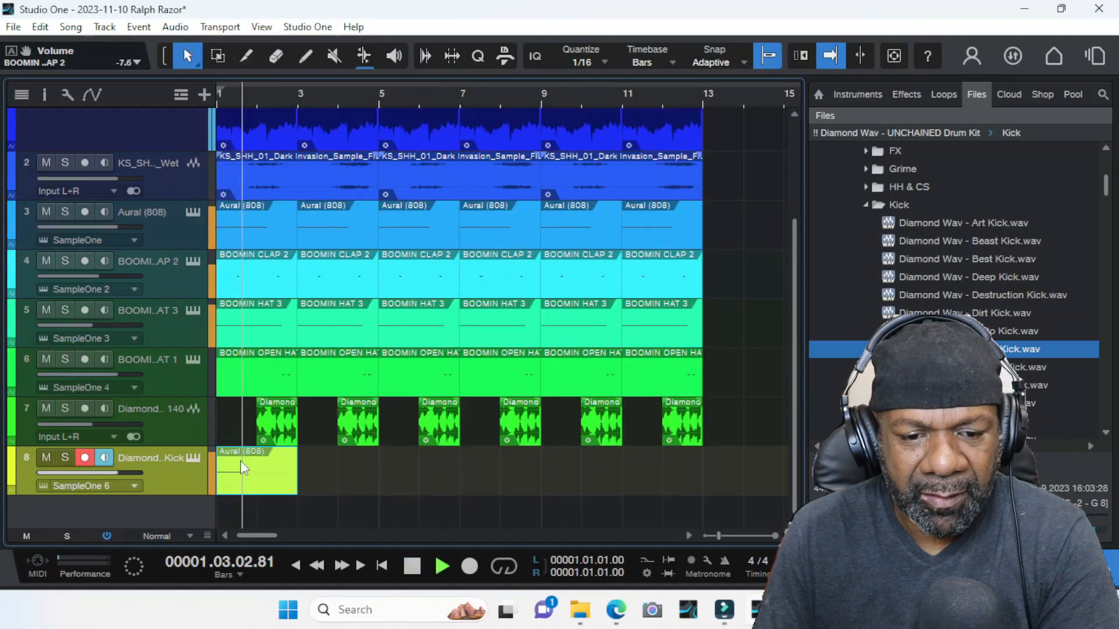
key("space")
- Erase all notes in the Facts Kick clip and draw a 1/16 C3 note at the start of bar 1
double_click(245, 484)
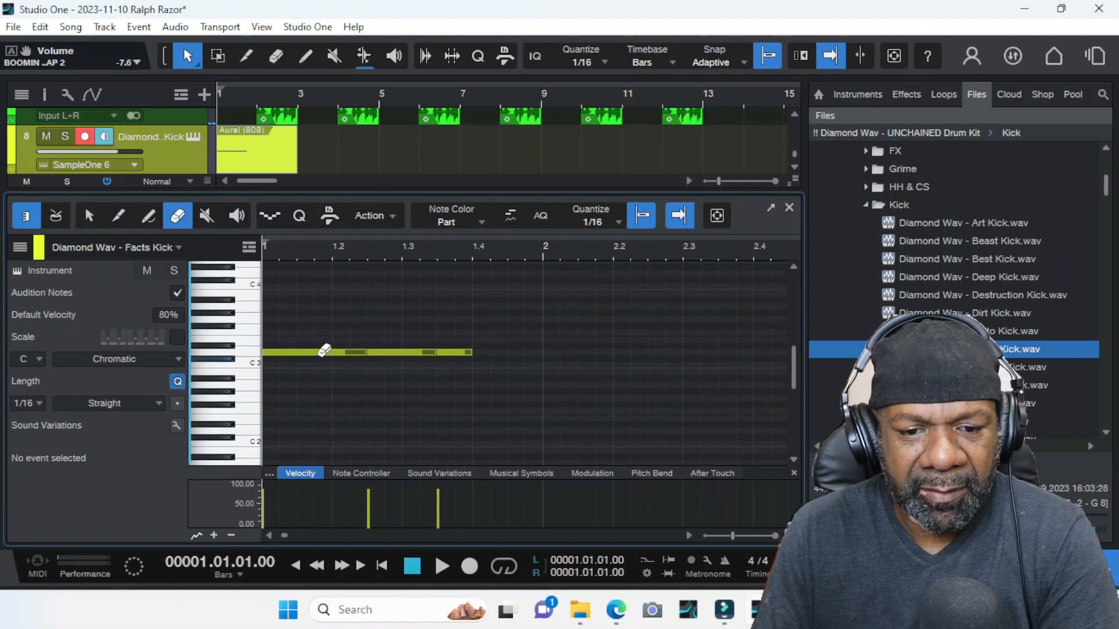
left_click(449, 350)
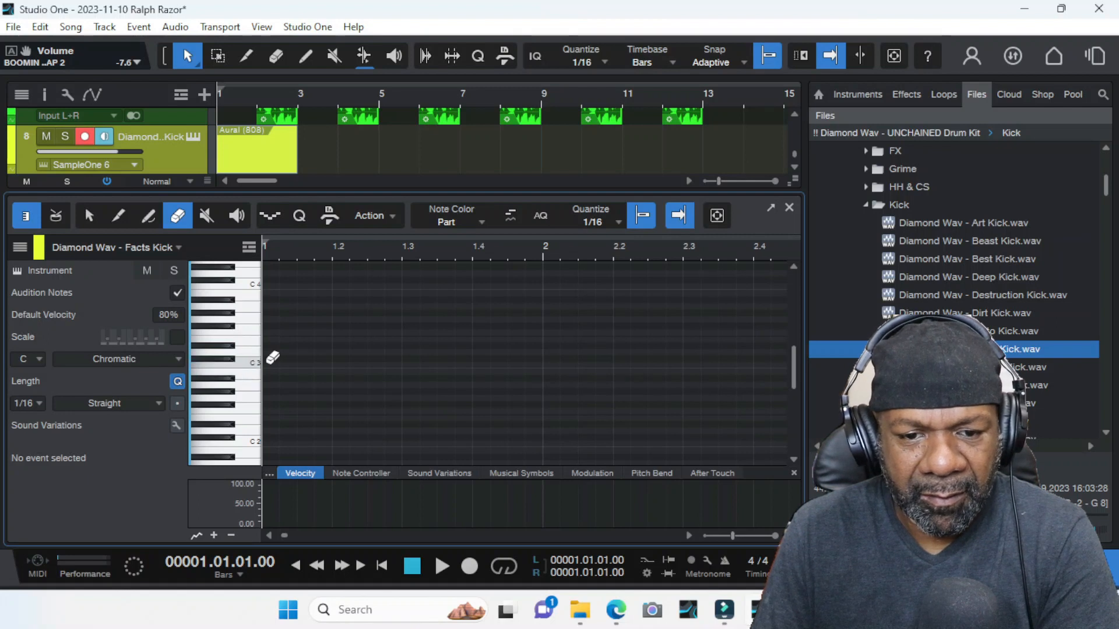
key("5")
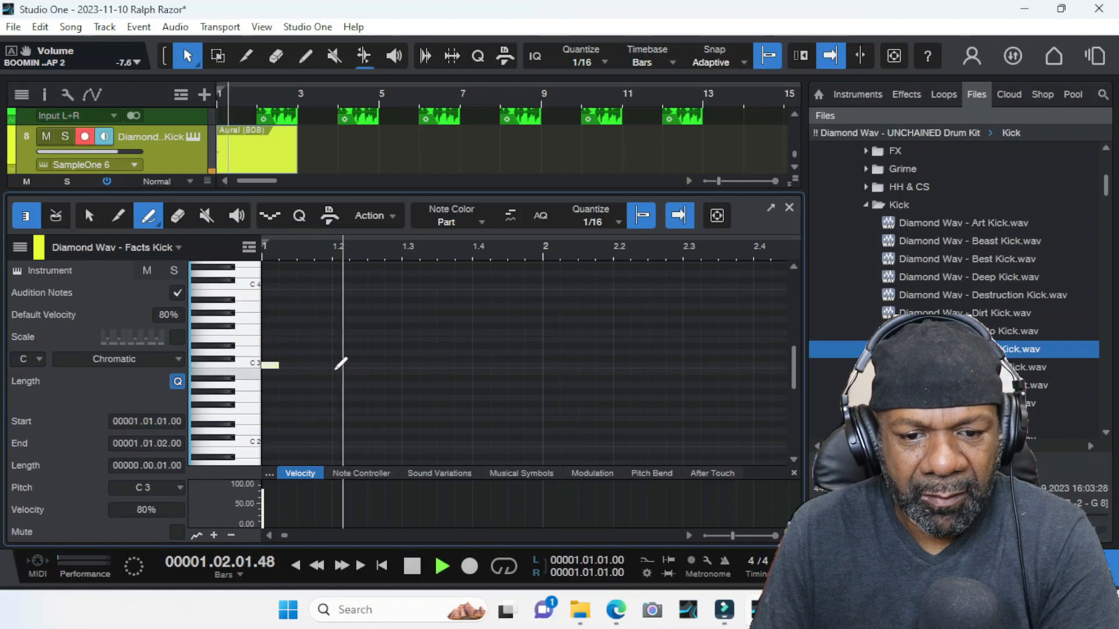
left_click(302, 364)
key("space")
key("space")
key("space")
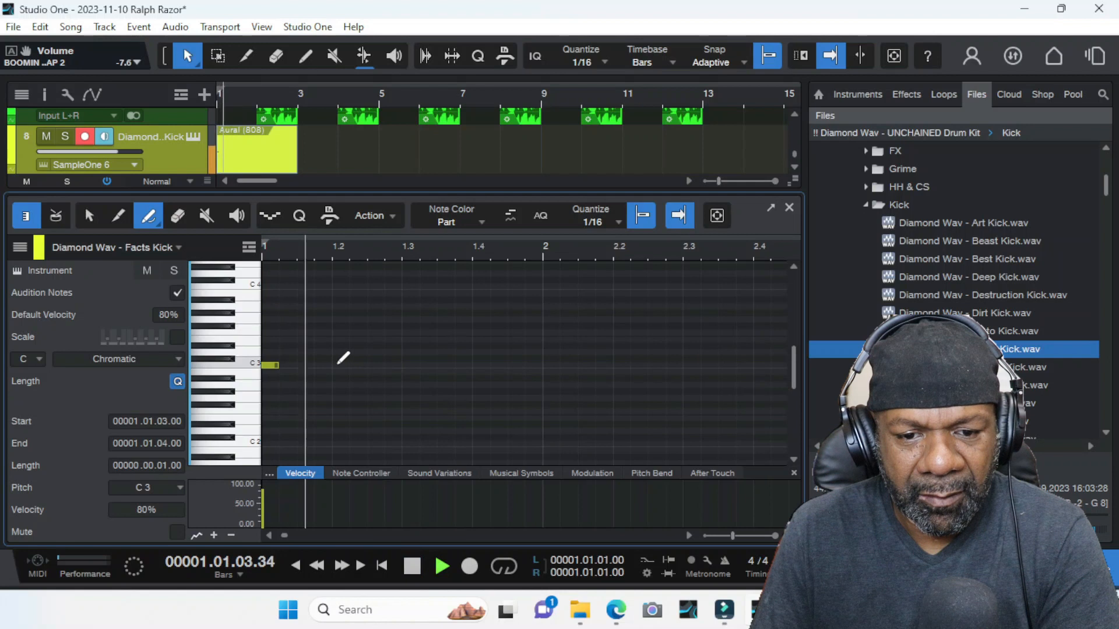
key("space")
- Draw 1/16 C3 kick notes at 1.2.3, 1.4.1, 2.1.3 and 2.2.3, playing the pattern between additions
left_click(375, 364)
key("space")
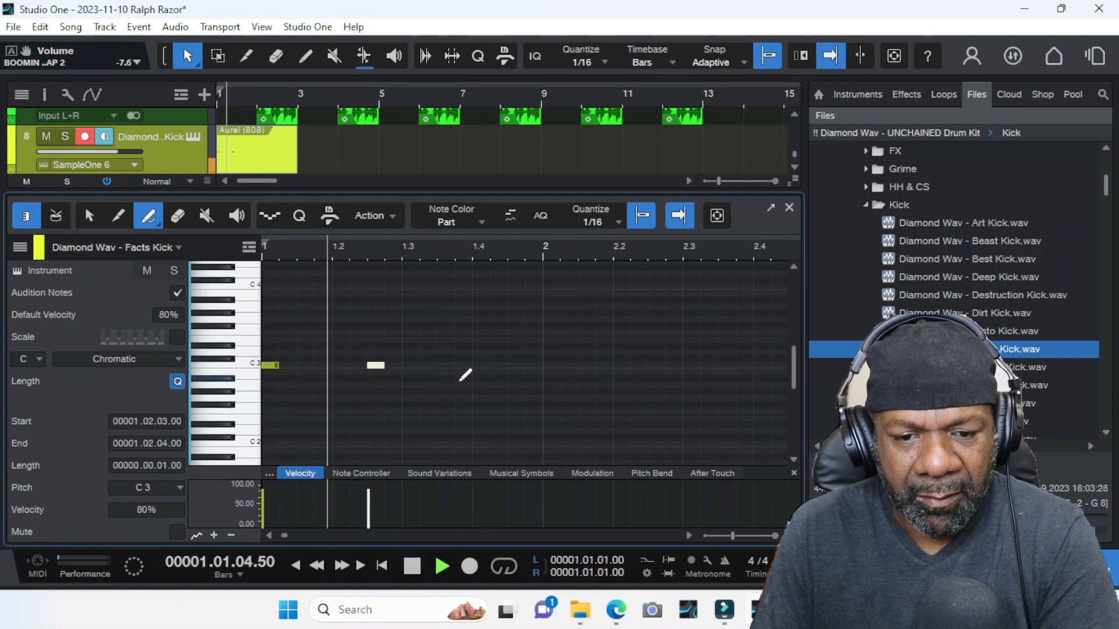
key("space")
key("space")
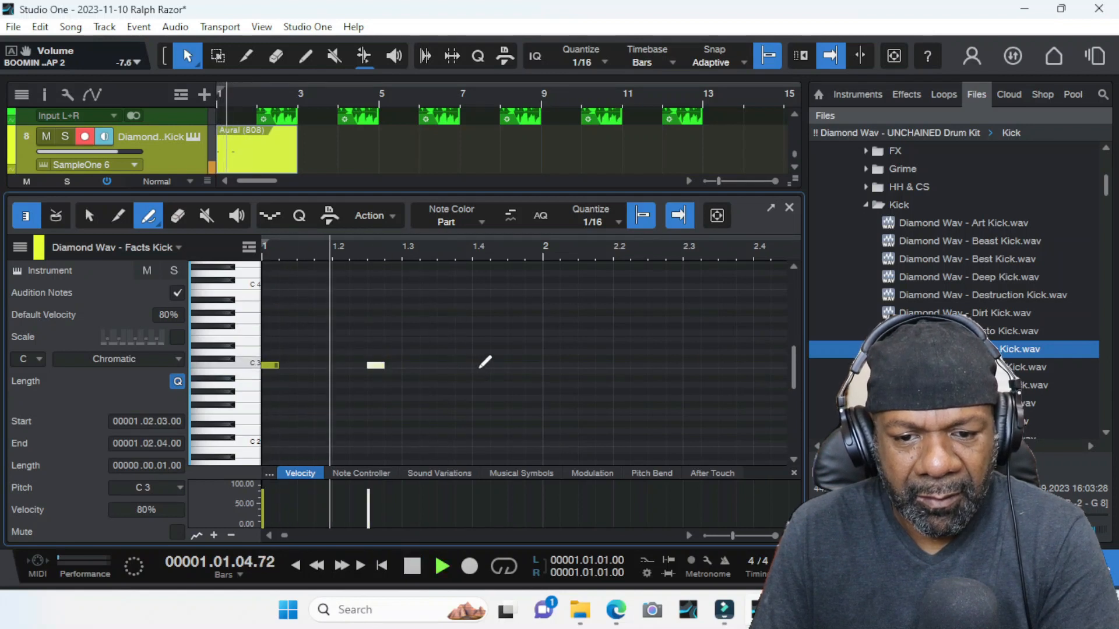
left_click(479, 364)
key("space")
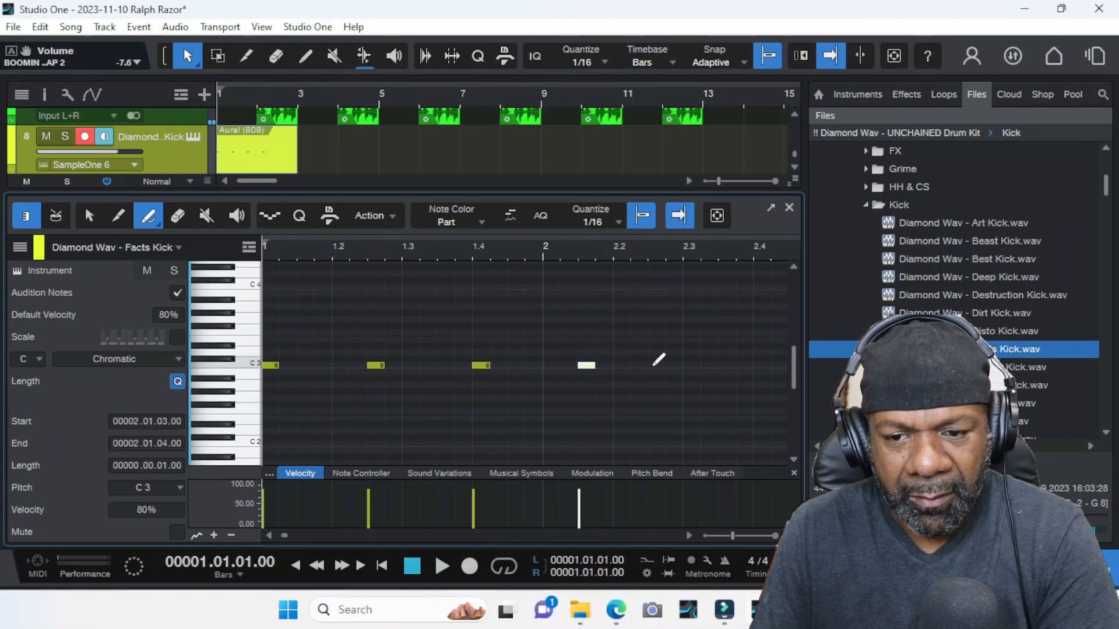
key("space")
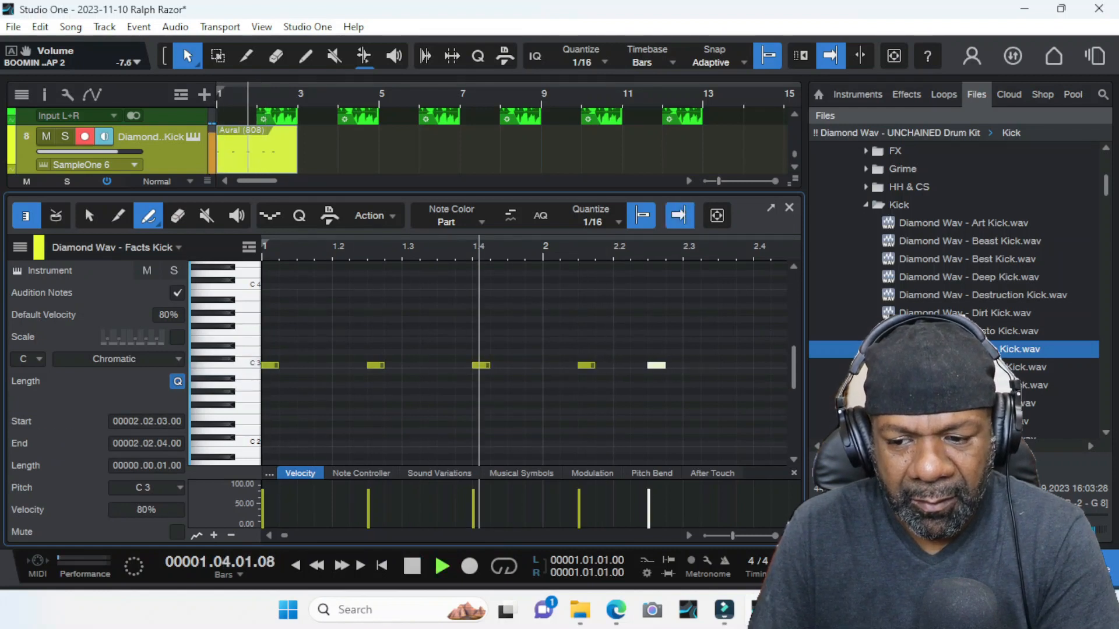
- Close the note editor and browser, duplicate the kick clip five times up to bar 13, and play the arrangement
key("F2")
key("F5")
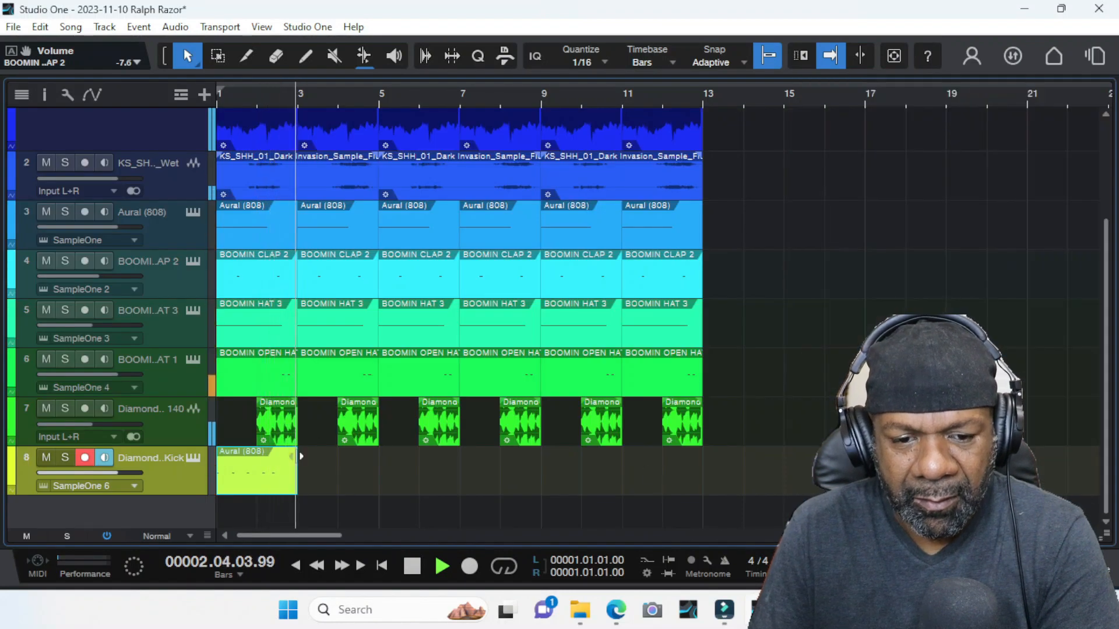
key("space")
key("d")
key("d")
key("d")
key("d")
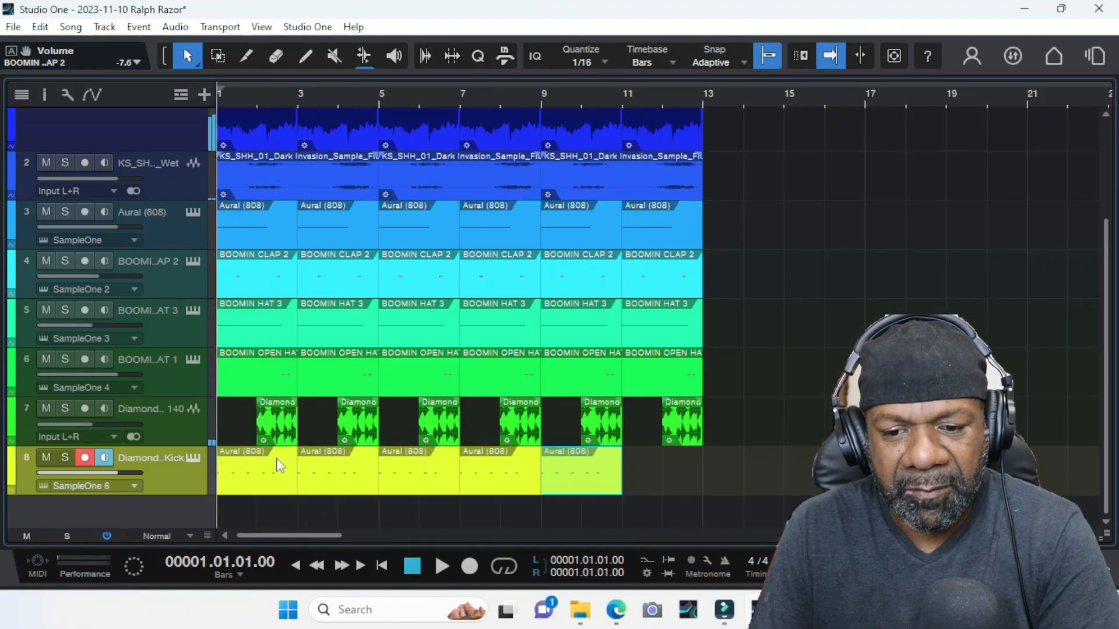
key("d")
key("space")
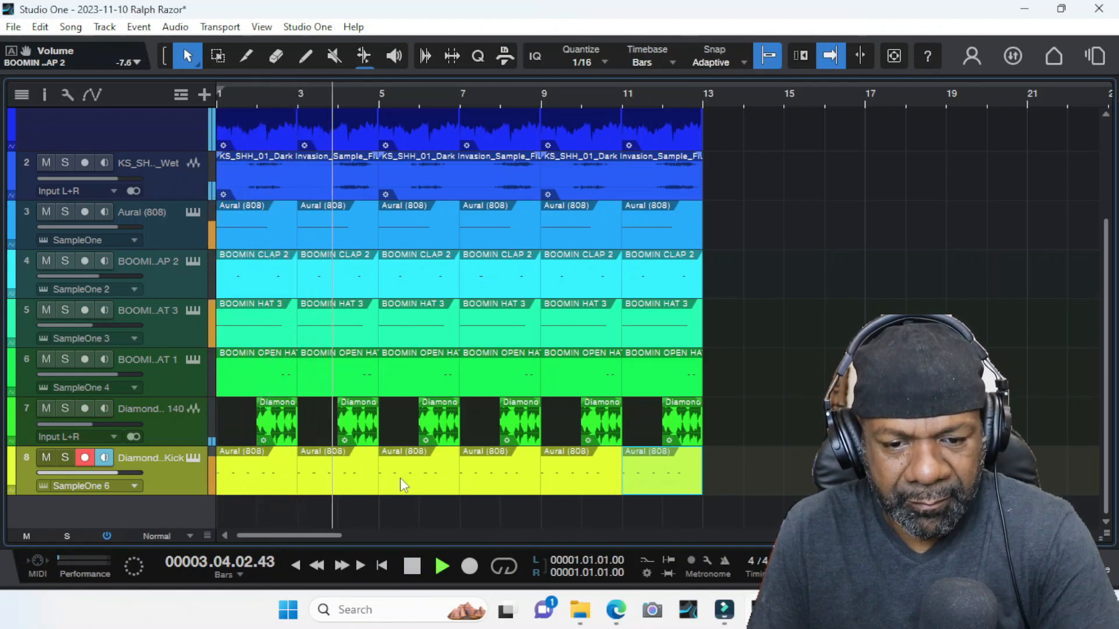
key("space")
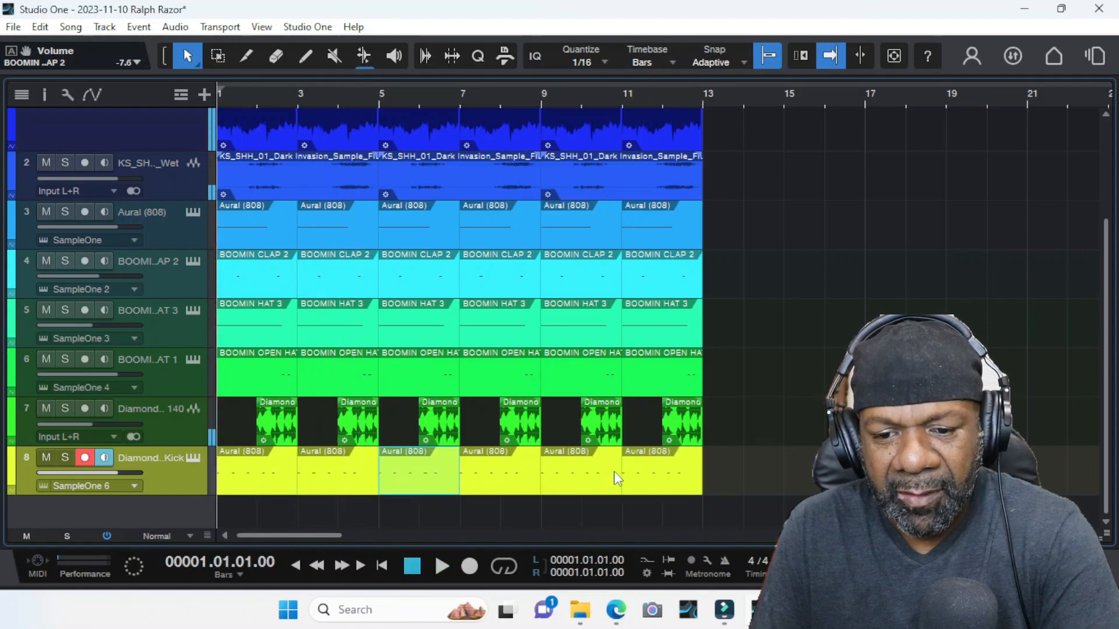
- Delete the four kick clips between bar 5 and bar 13
left_click_drag(741, 483, 573, 483)
left_click_drag(424, 488, 378, 489)
key("Delete")
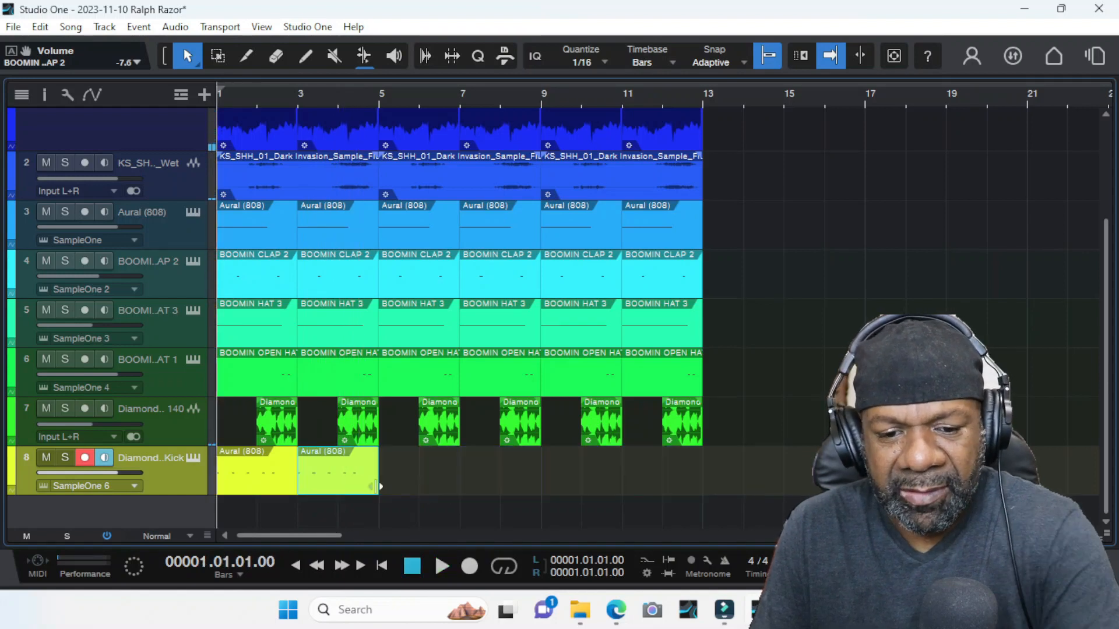
- Add 1/16 notes to the second kick clip, C3 at 4.3.3 and 4.4.1 and C#3 at 4.4.2, and play the ending
double_click(361, 476)
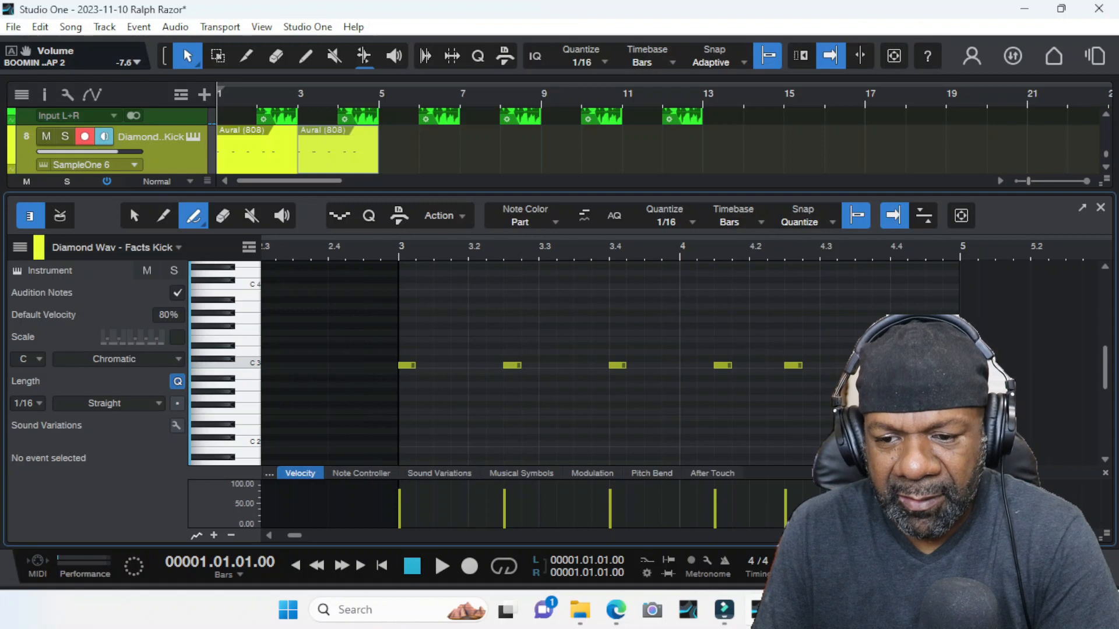
key("space")
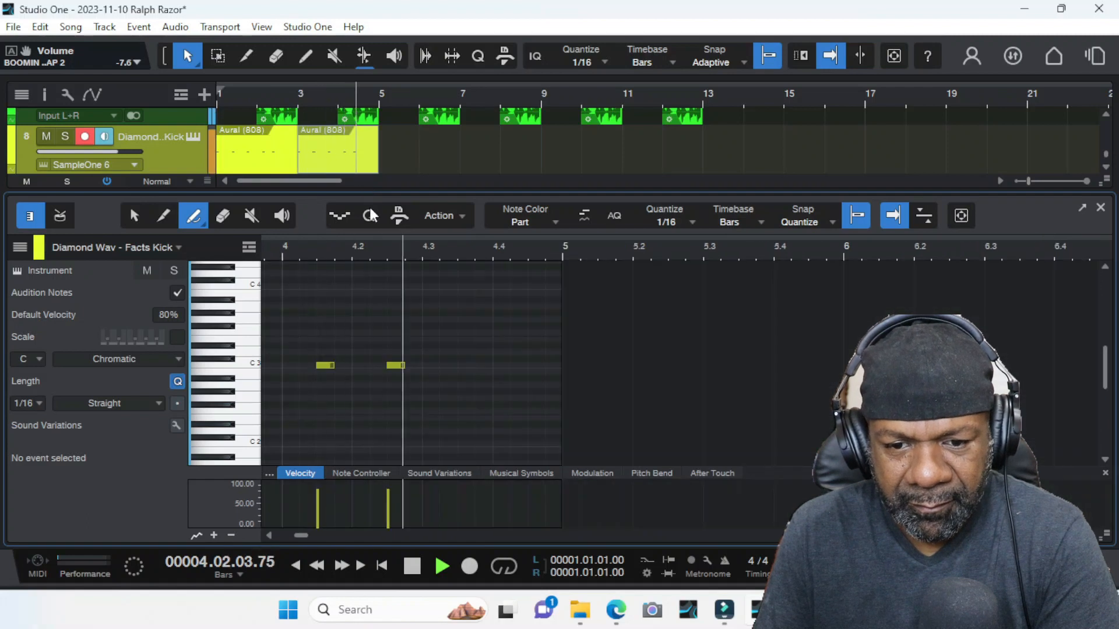
key("space")
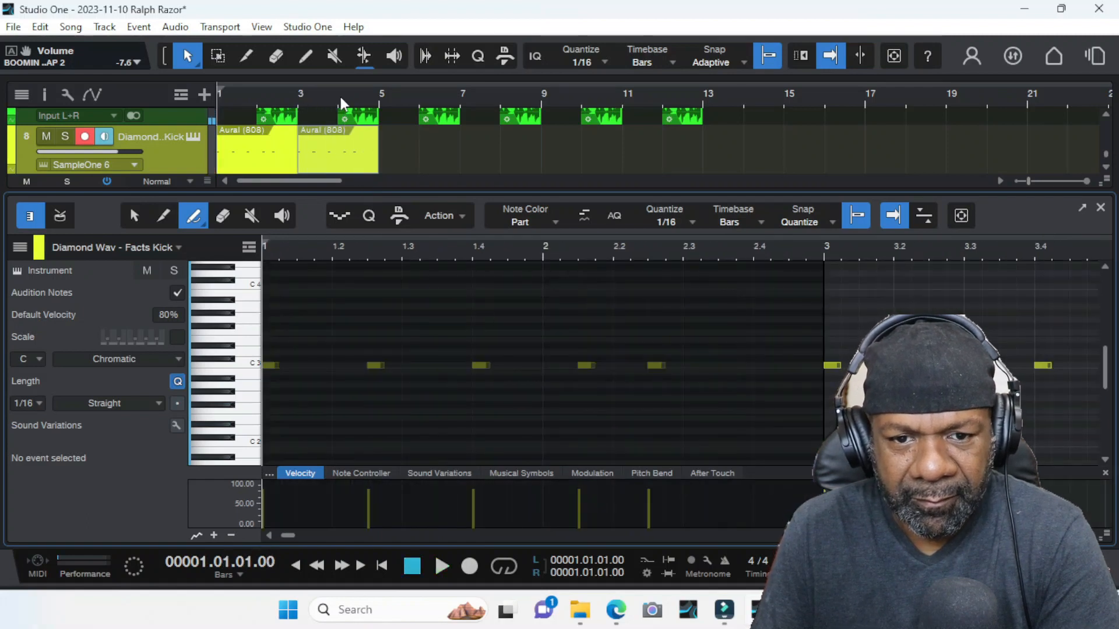
left_click(350, 103)
key("space")
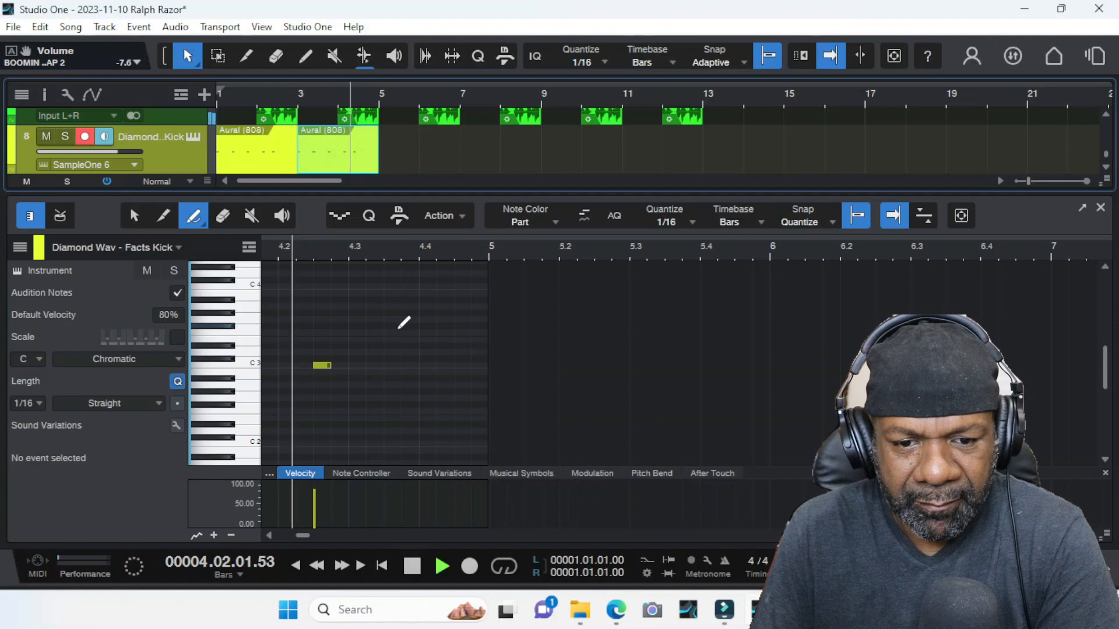
key("space")
left_click(390, 365)
left_click(425, 365)
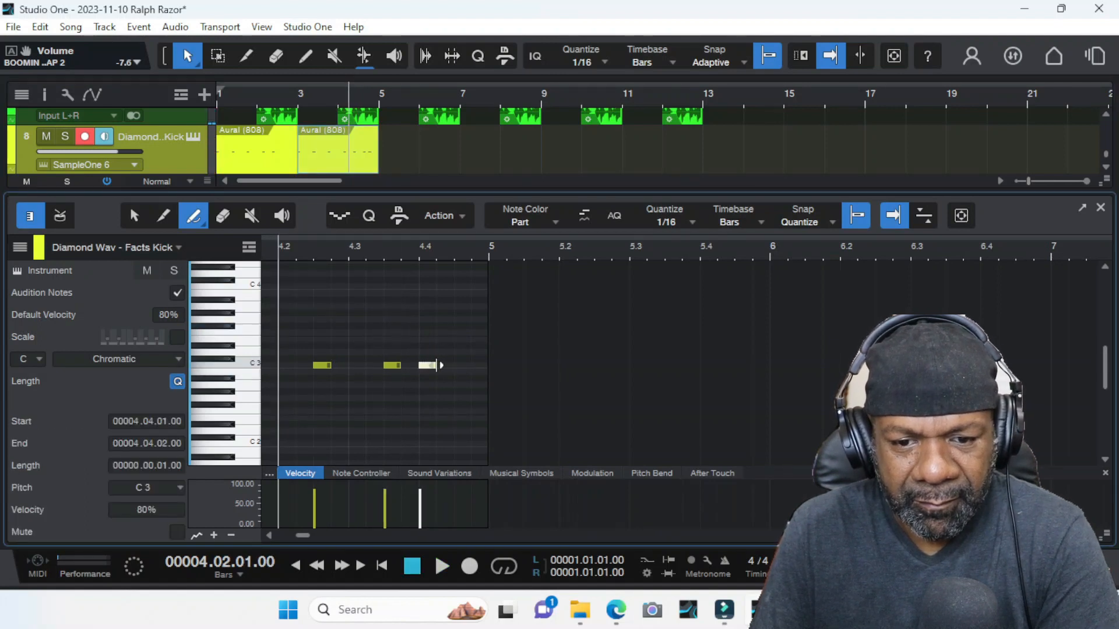
left_click(445, 359)
key("space")
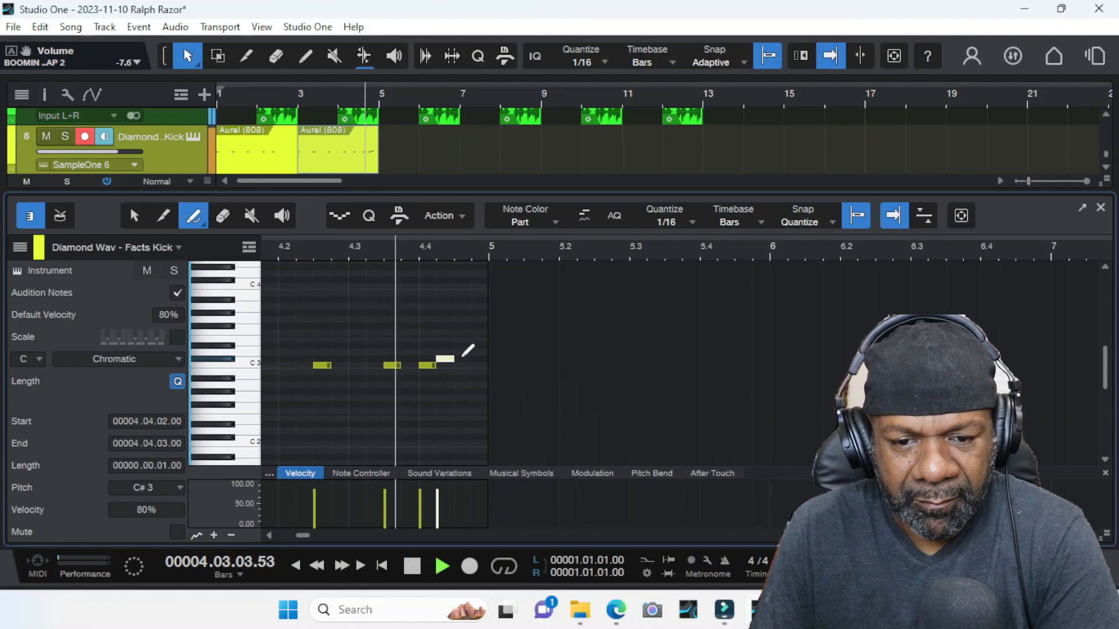
- Complete the kick ending with 1/16 notes A#2 at 4.4.3 and G#2 at 4.4.4, play it, and close the note editor
key("space")
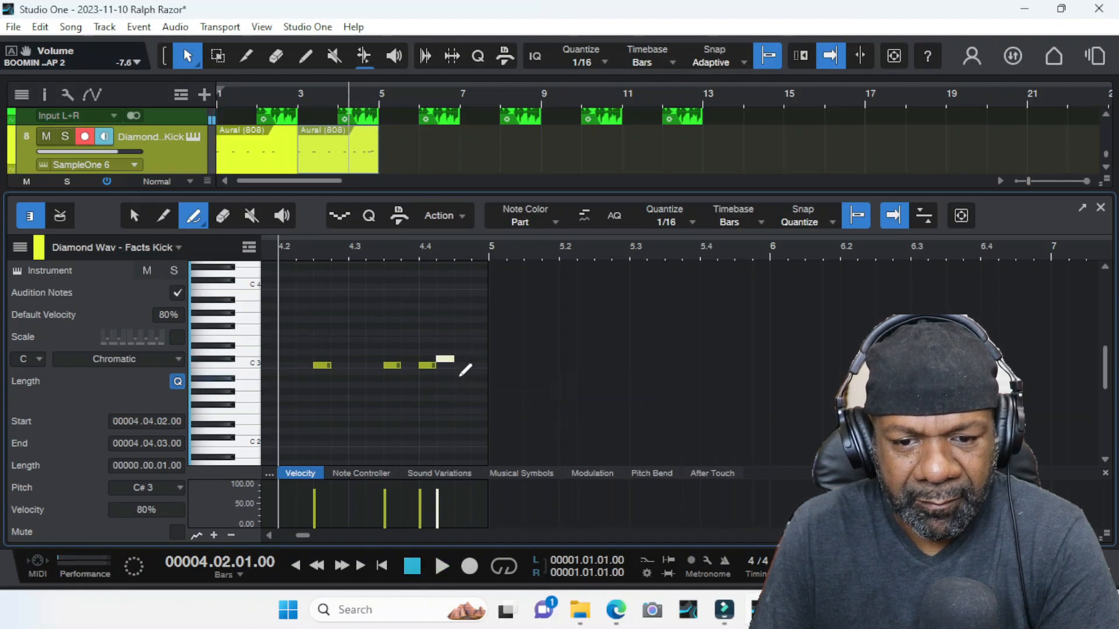
left_click(462, 379)
left_click(480, 391)
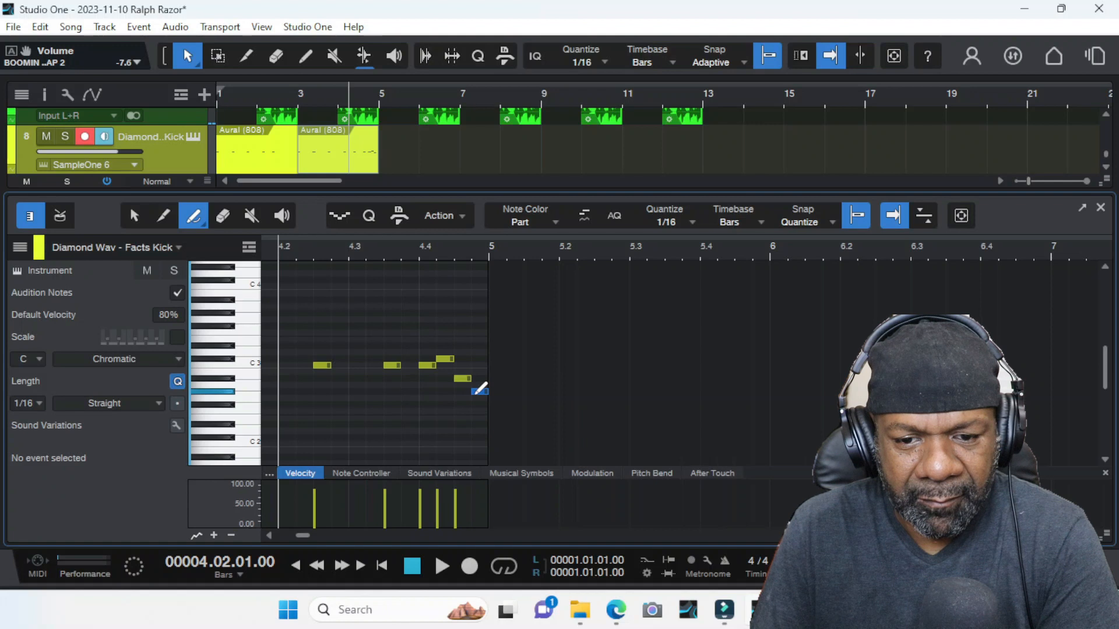
key("space")
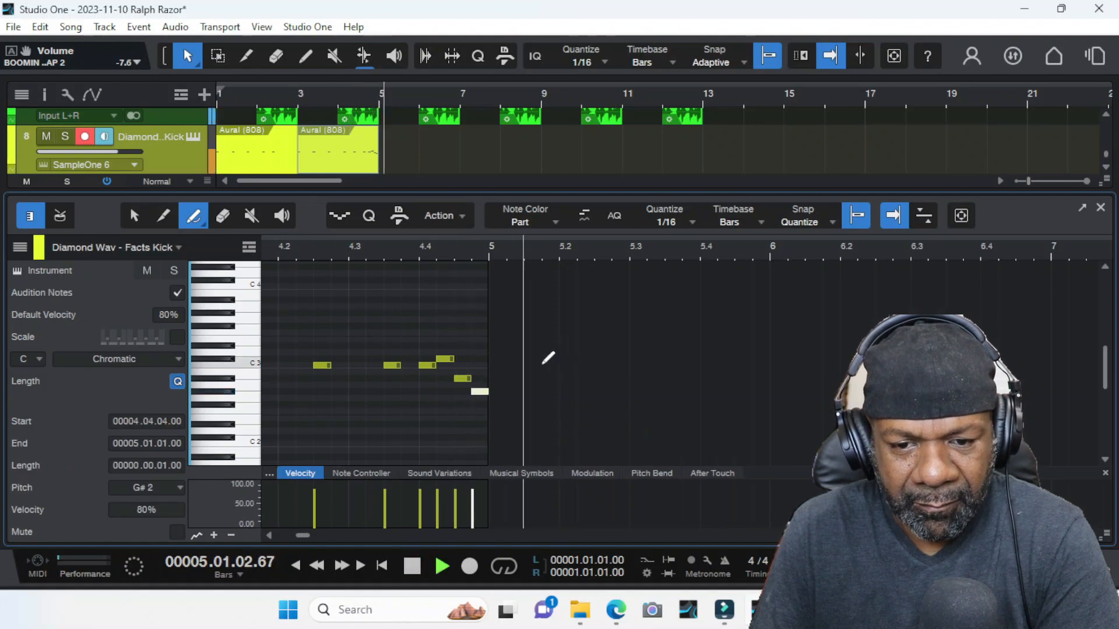
left_click(1100, 207)
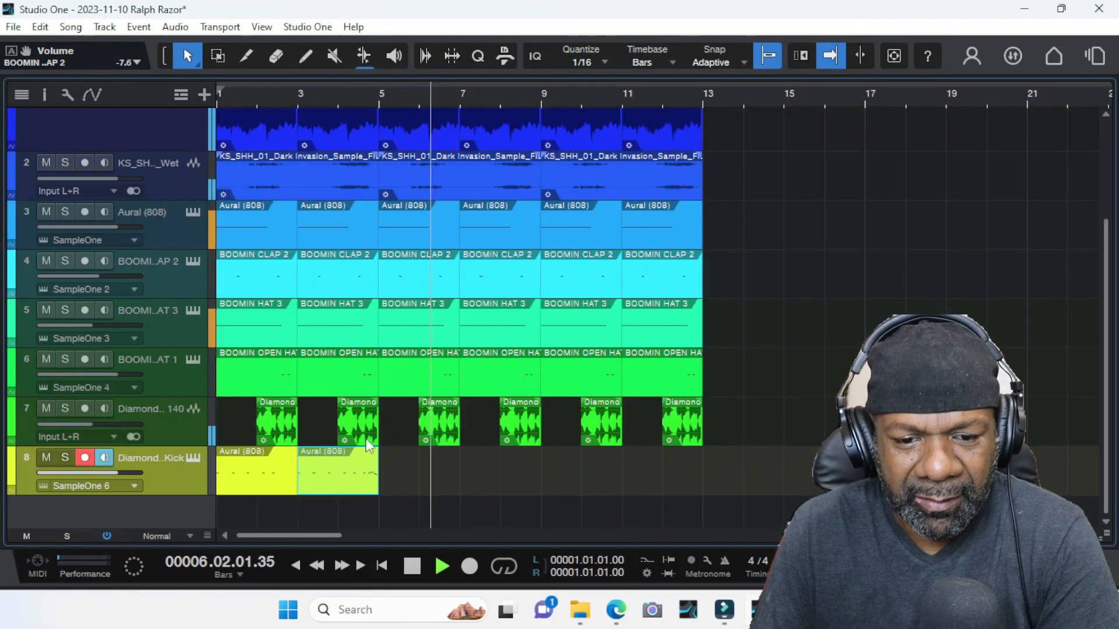
key("space")
- Merge the two kick clips into one event and duplicate it twice to fill the track up to bar 13
left_click_drag(297, 487, 247, 489)
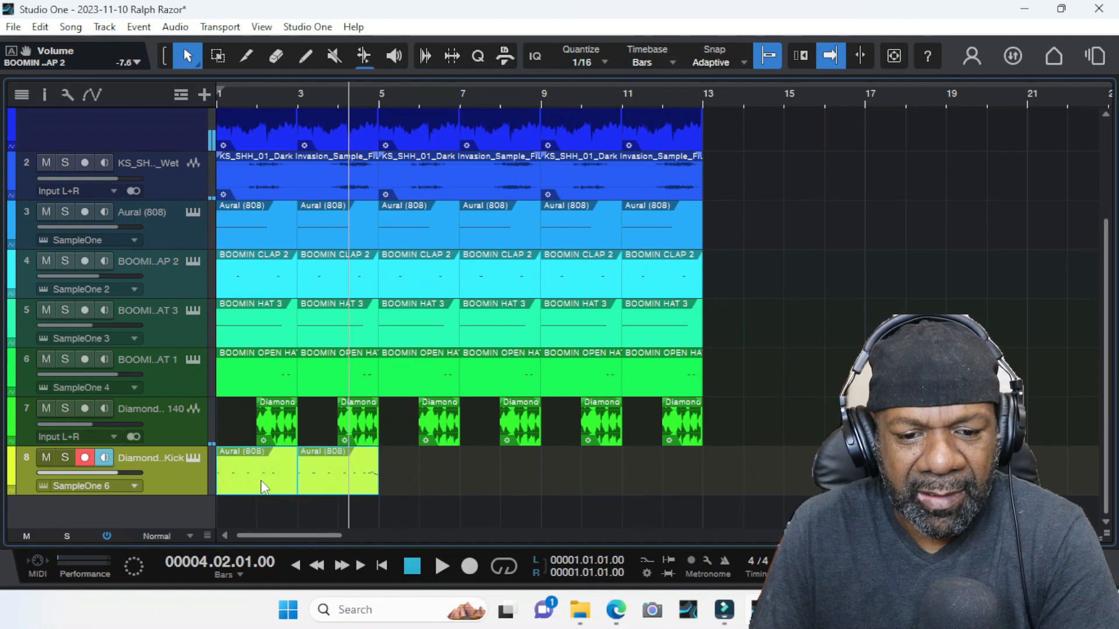
right_click(261, 487)
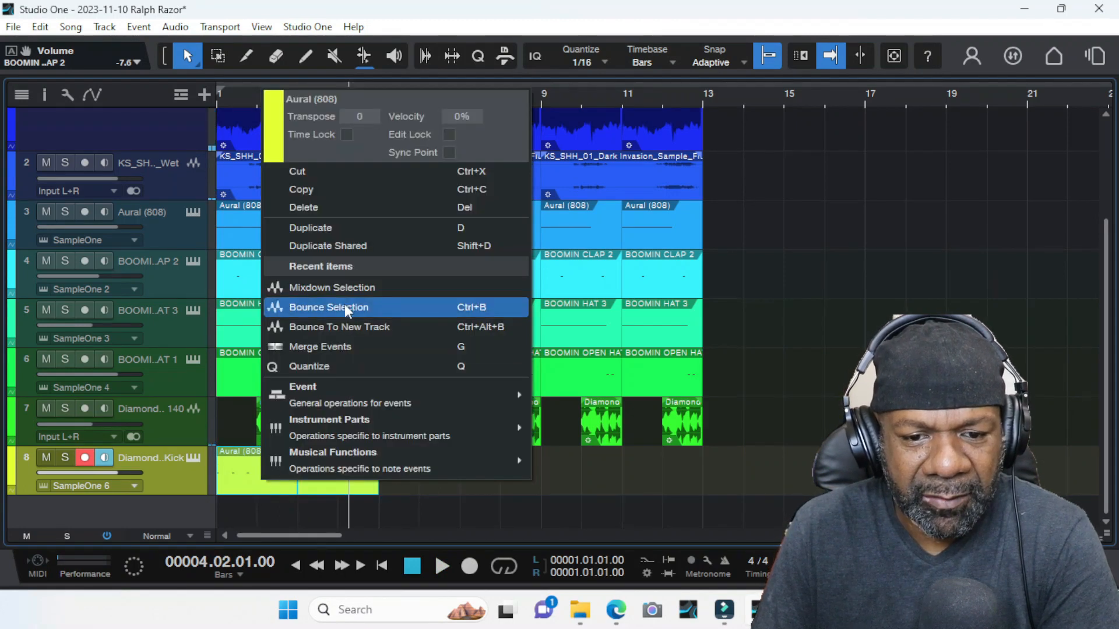
left_click(333, 346)
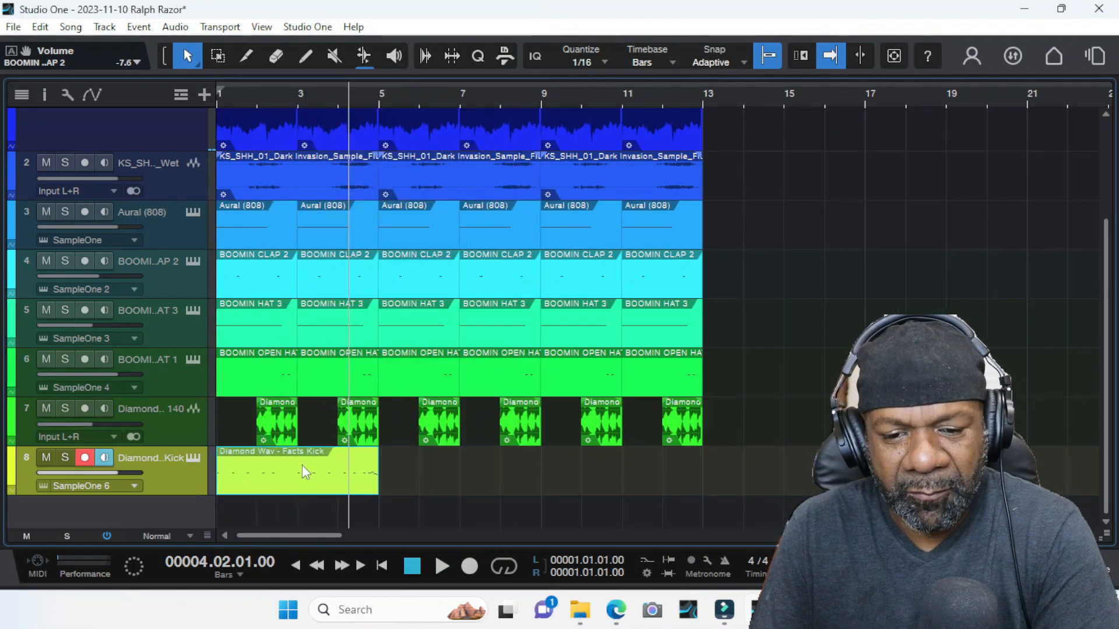
key("d")
key("d")
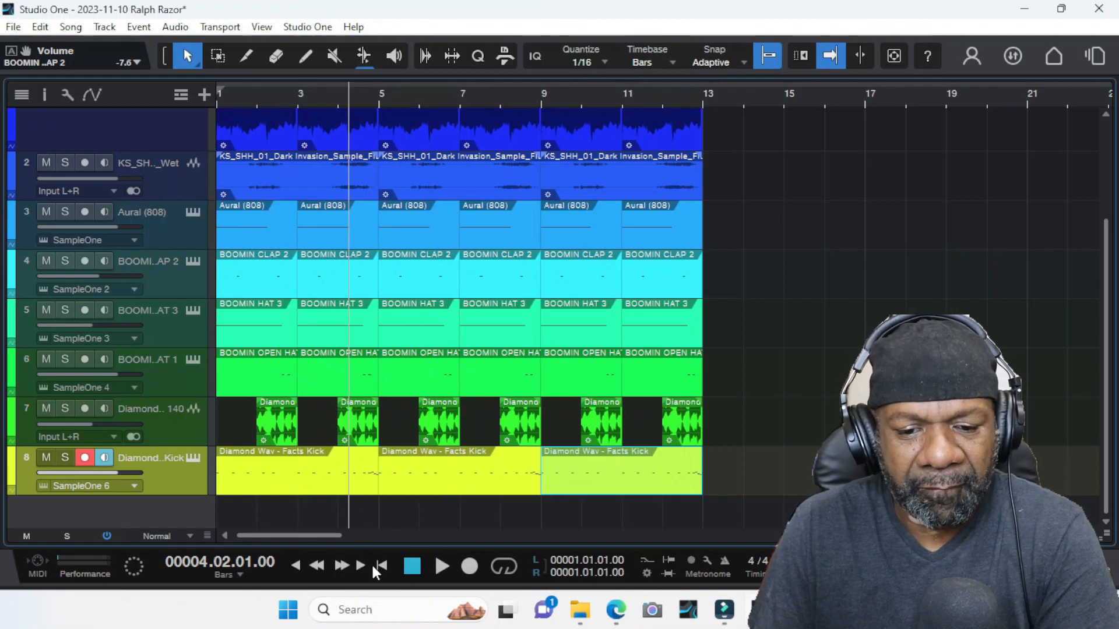
- Play the arrangement from the start, disarm the kick track, and briefly mute the Aural (808) track to hear the beat without it
key("space")
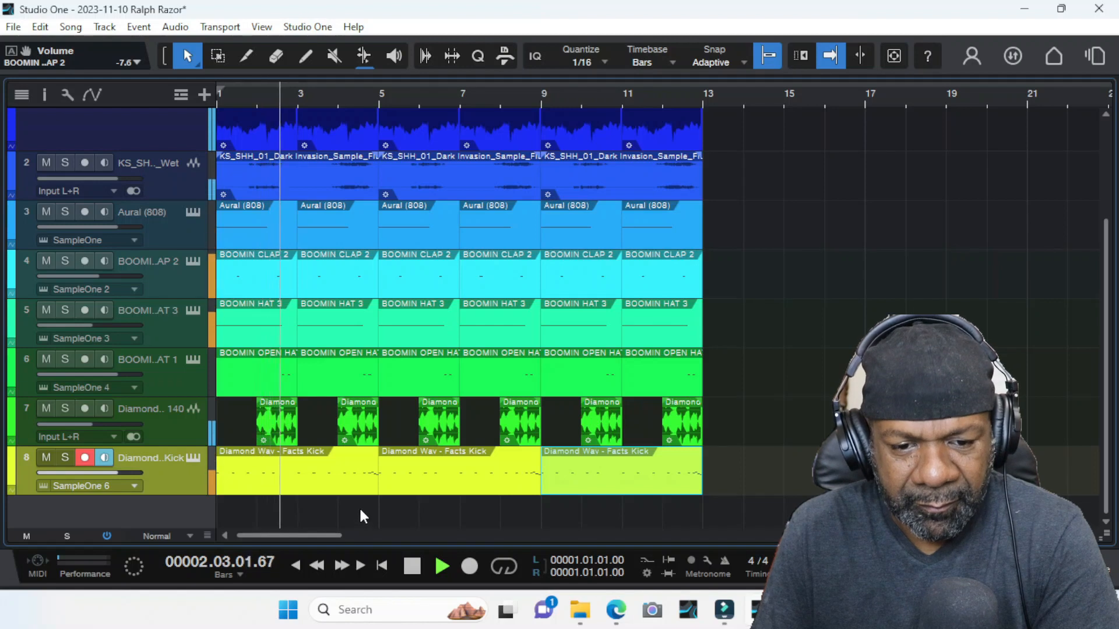
left_click(85, 459)
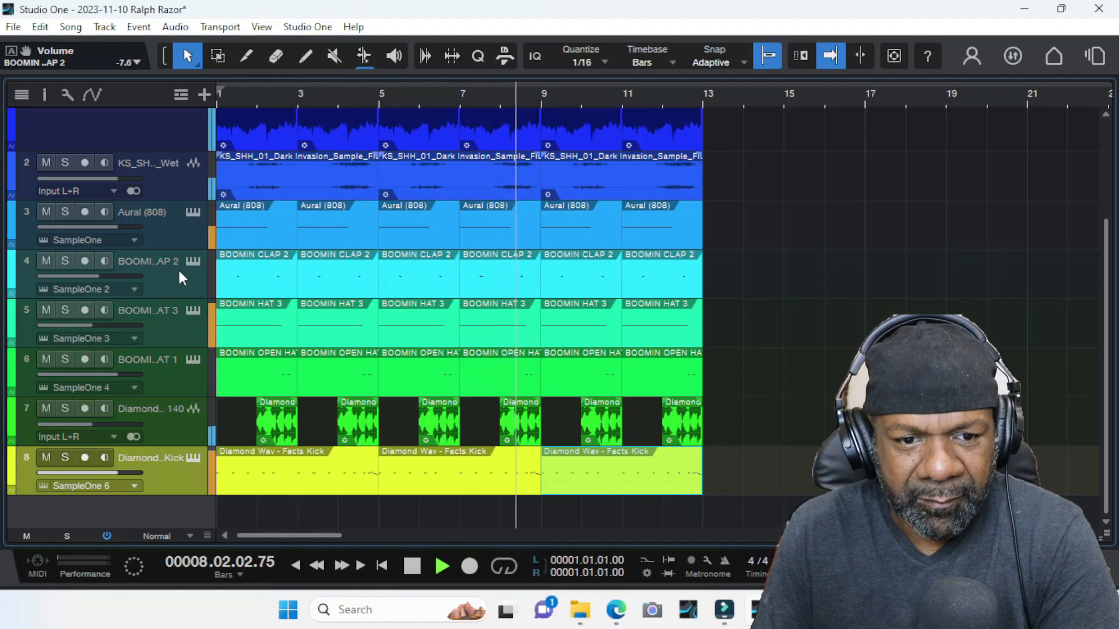
left_click(44, 215)
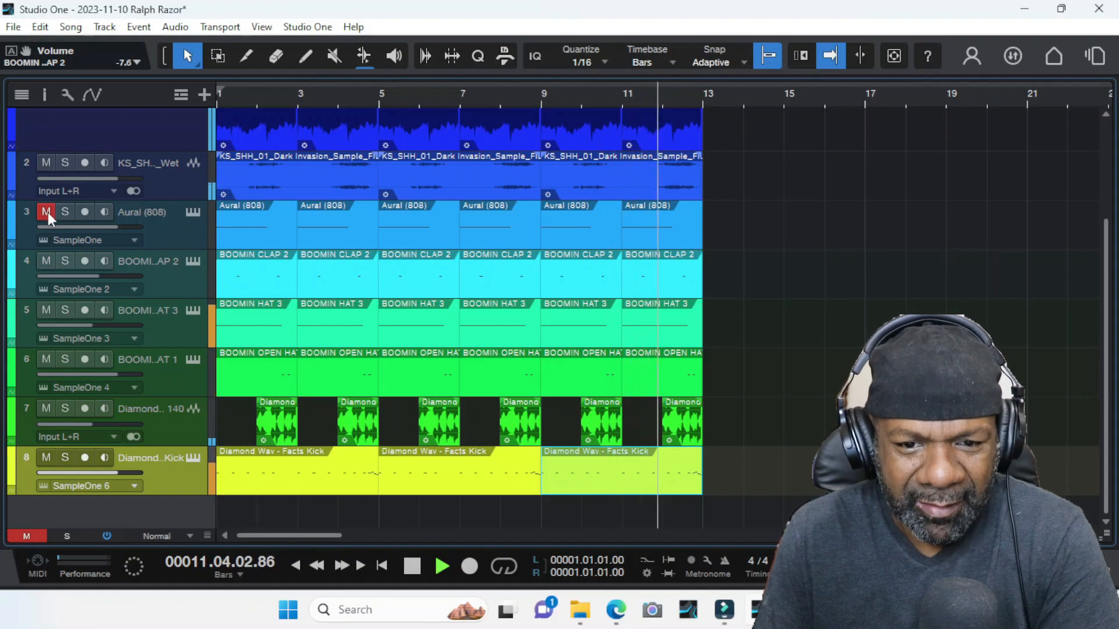
key("space")
left_click(48, 212)
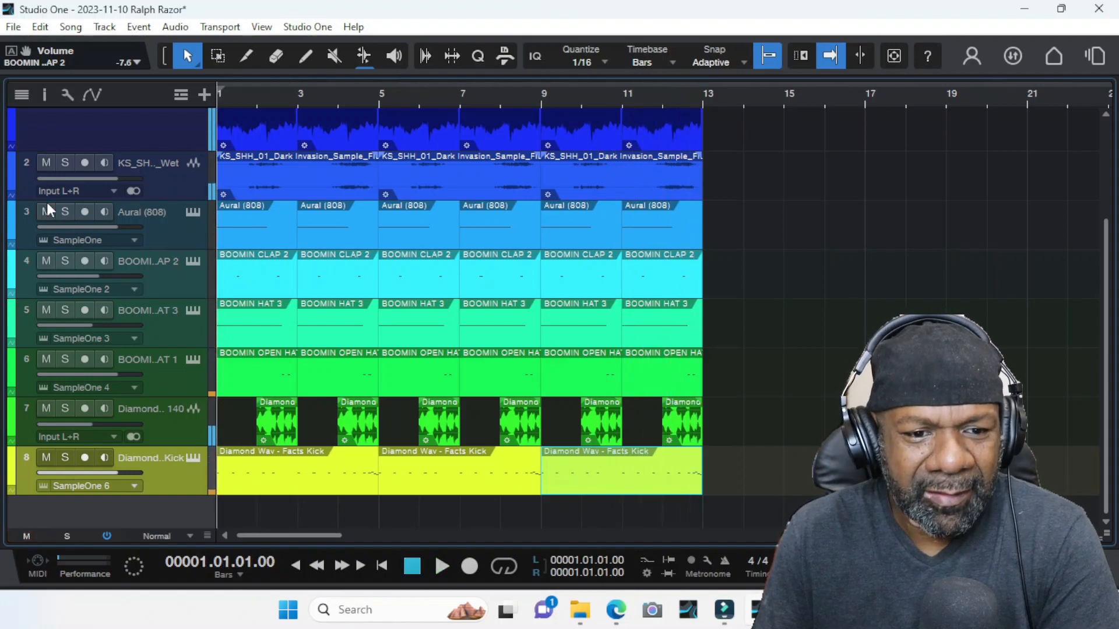
- Mute the KS_SHH flute track and audition the arrangement, muting the Aural (808) track as well during playback
left_click(47, 165)
key("space")
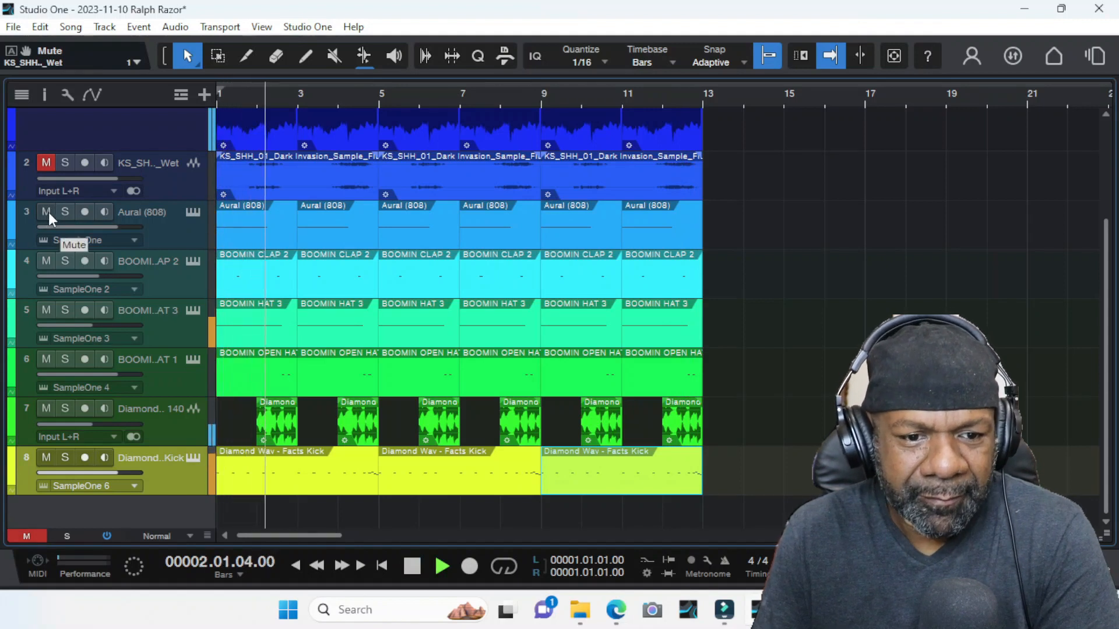
left_click(47, 213)
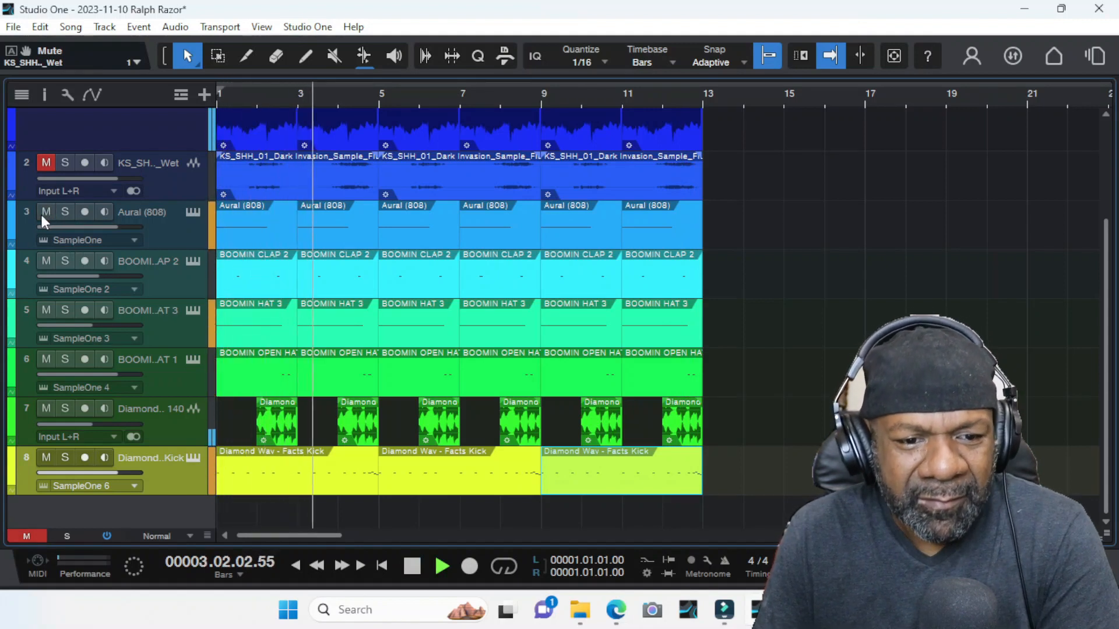
left_click(47, 211)
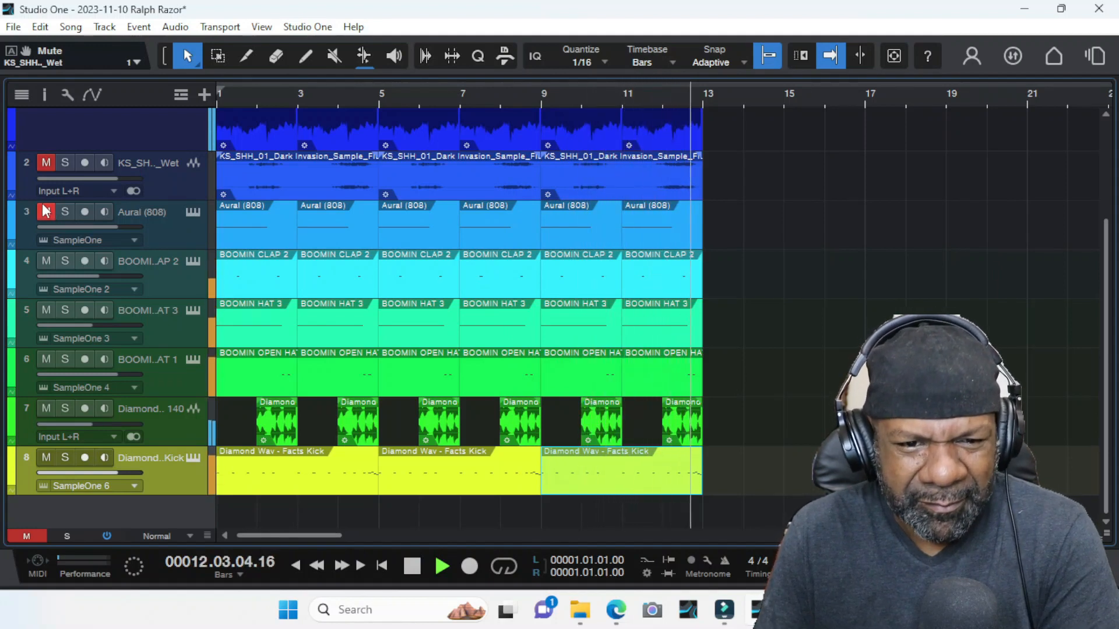
key("space")
- Save the song under its current name
left_click(12, 27)
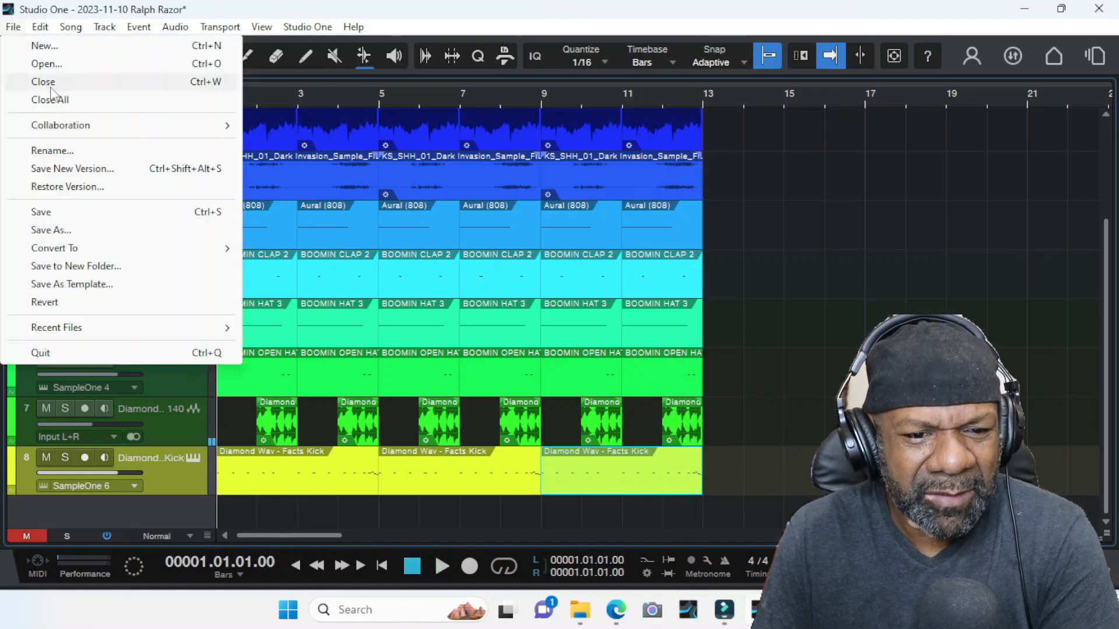
left_click(41, 213)
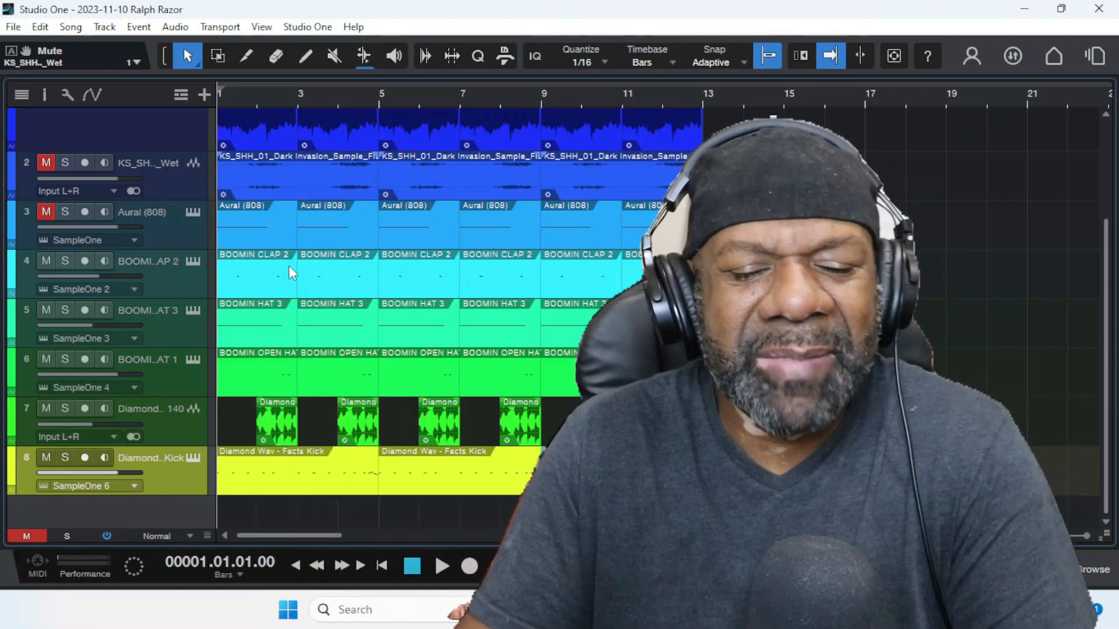
- Play the arrangement from the start, bringing in the Aural (808) track first and the KS_SHH flute track second by unmuting them
key("space")
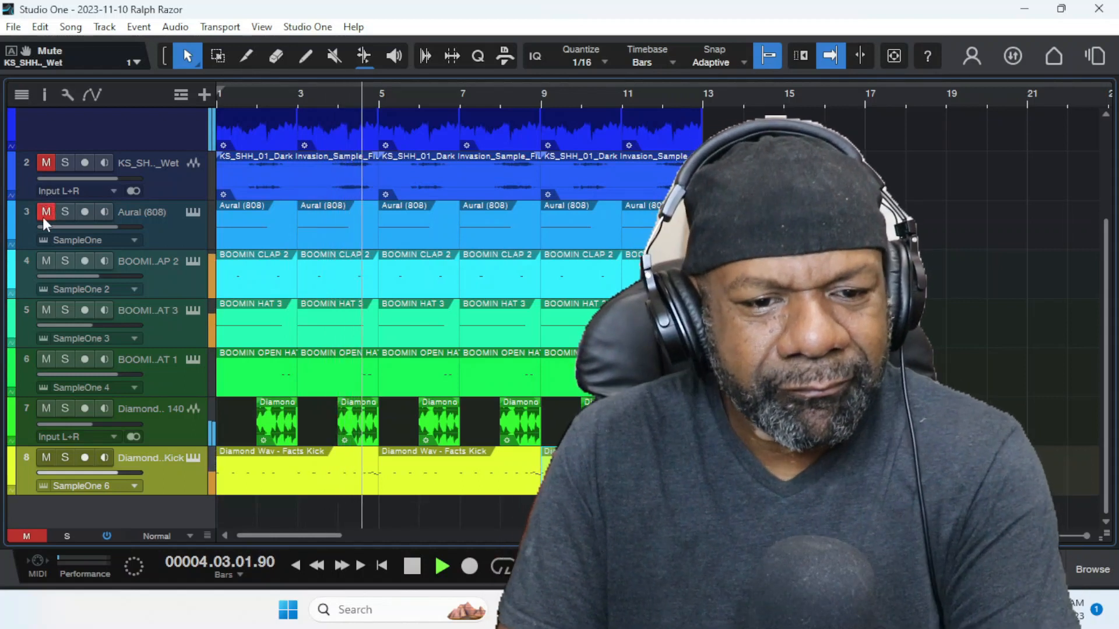
left_click(46, 212)
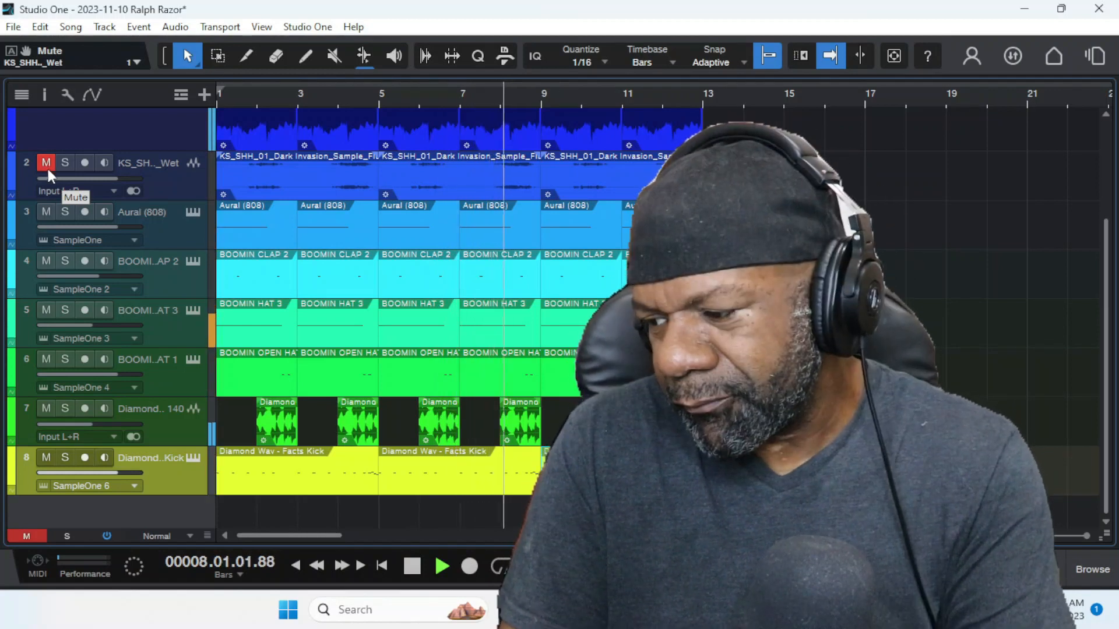
left_click(47, 163)
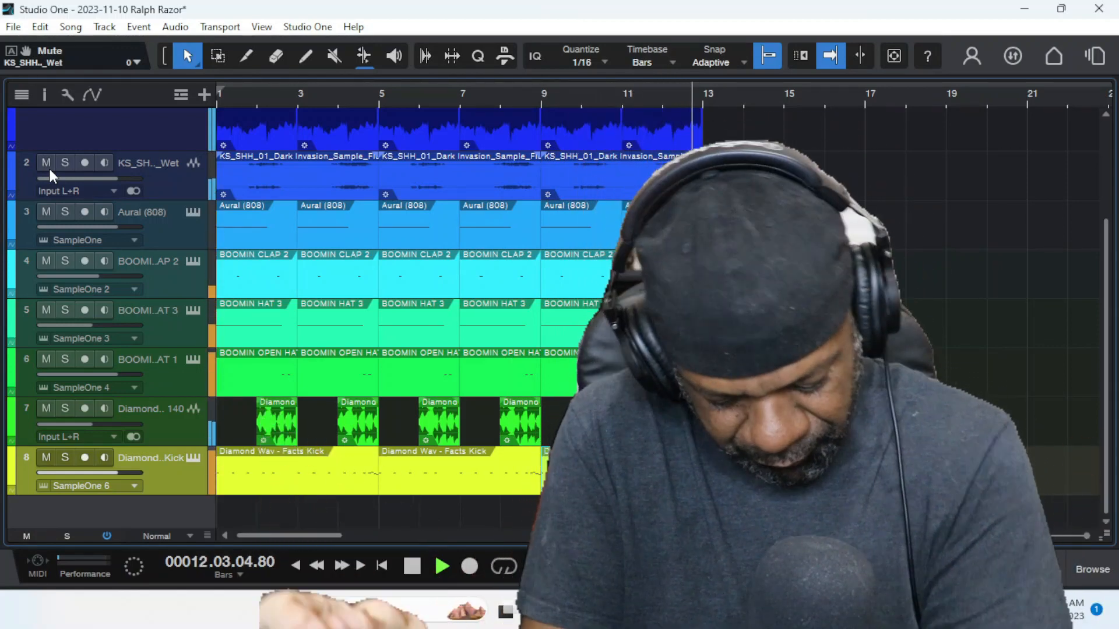
key("space")
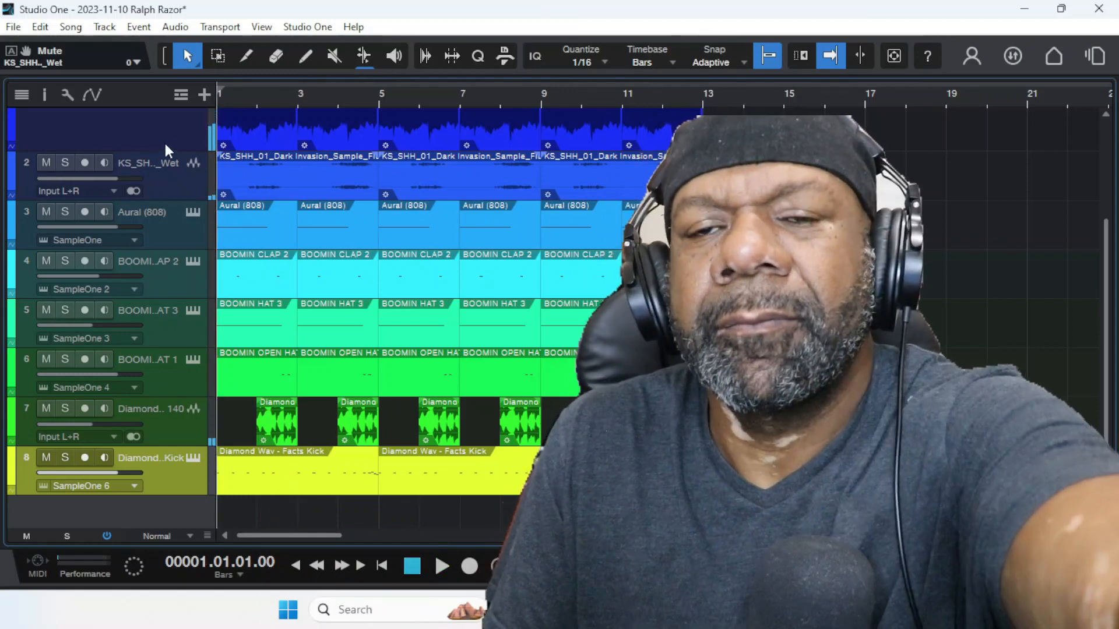